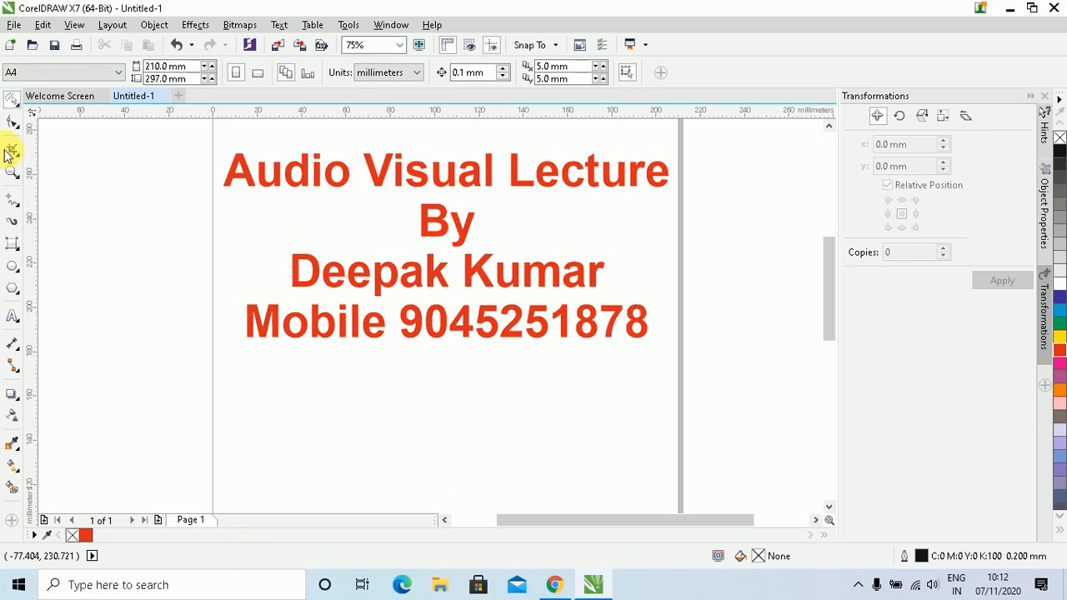
Draw a rectangle about 173 × 51 mm below the red text on the page.
left_click(18, 104)
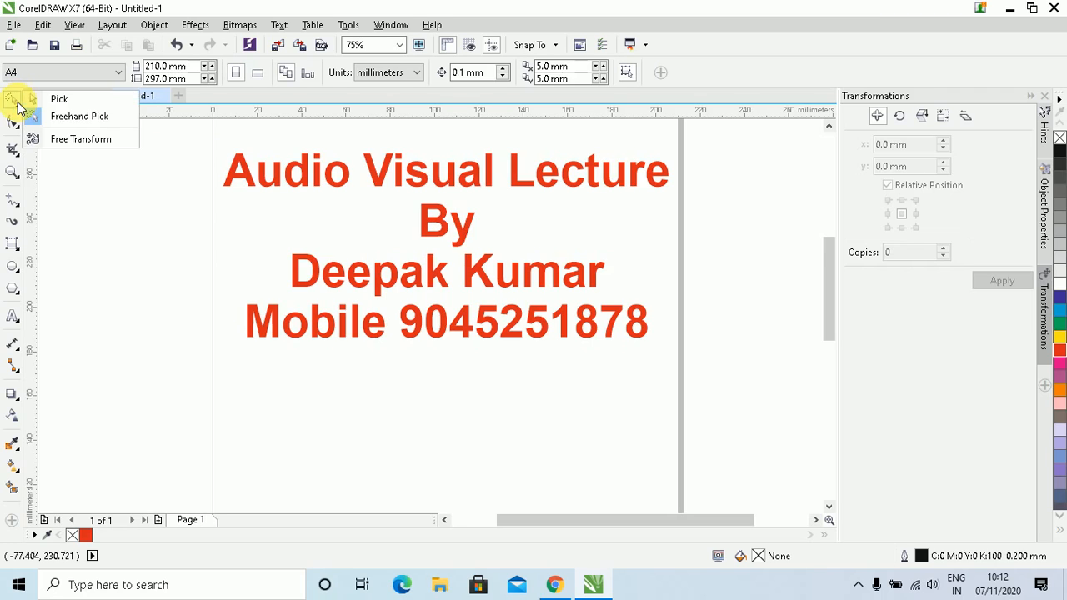
left_click(60, 102)
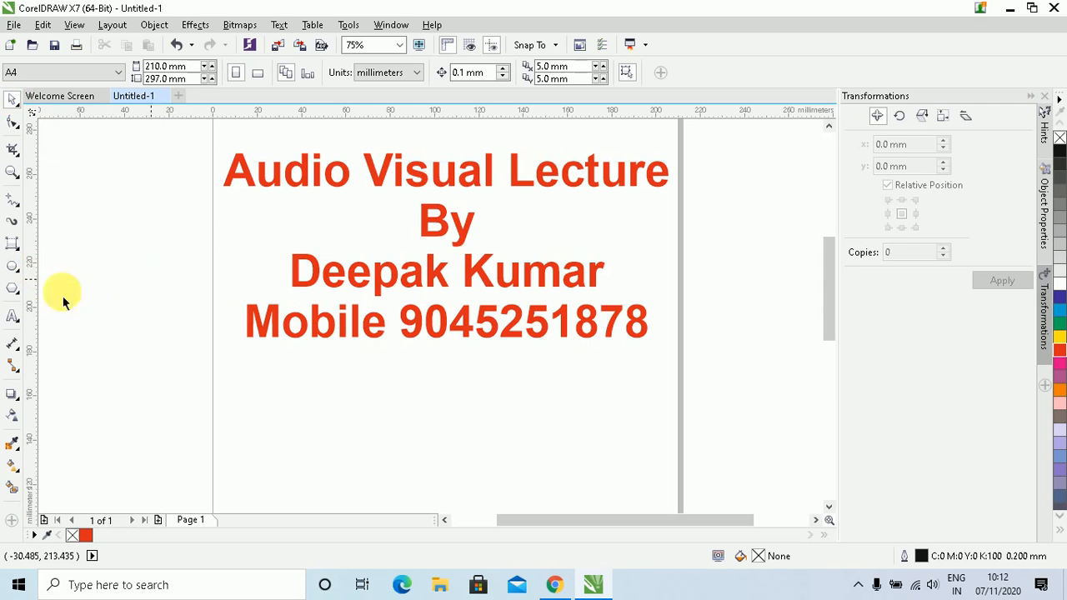
left_click(19, 254)
left_click(57, 239)
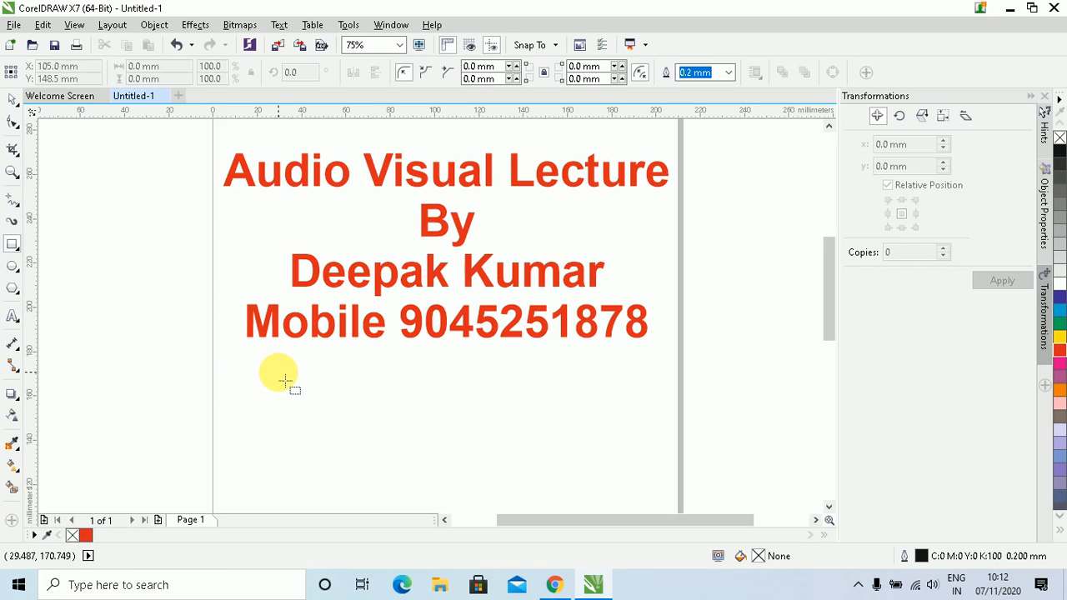
left_click_drag(256, 365, 644, 487)
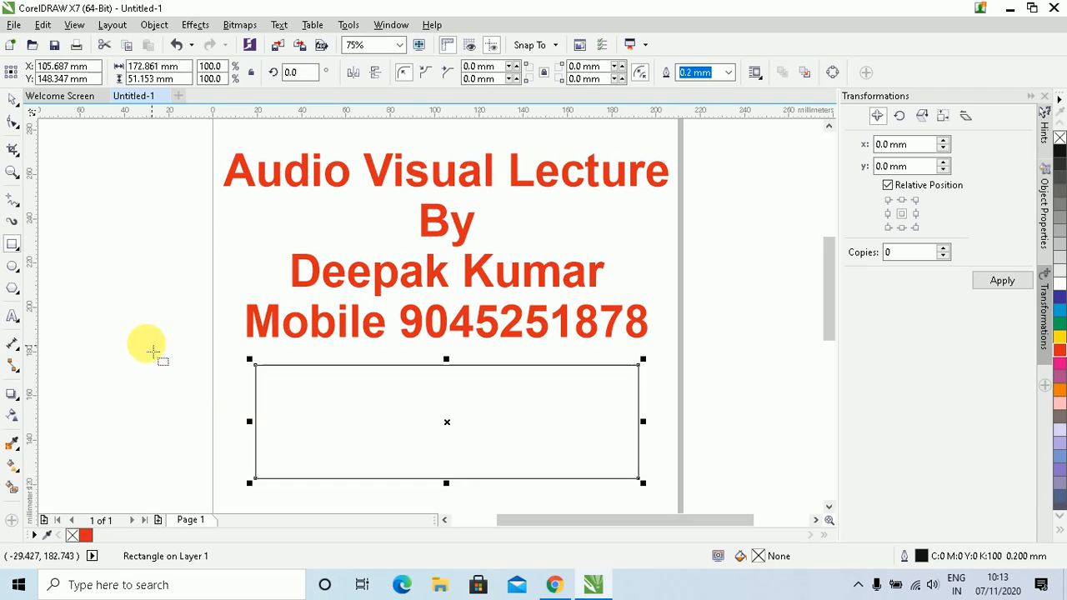
Delete the rectangle below the red text.
left_click(12, 100)
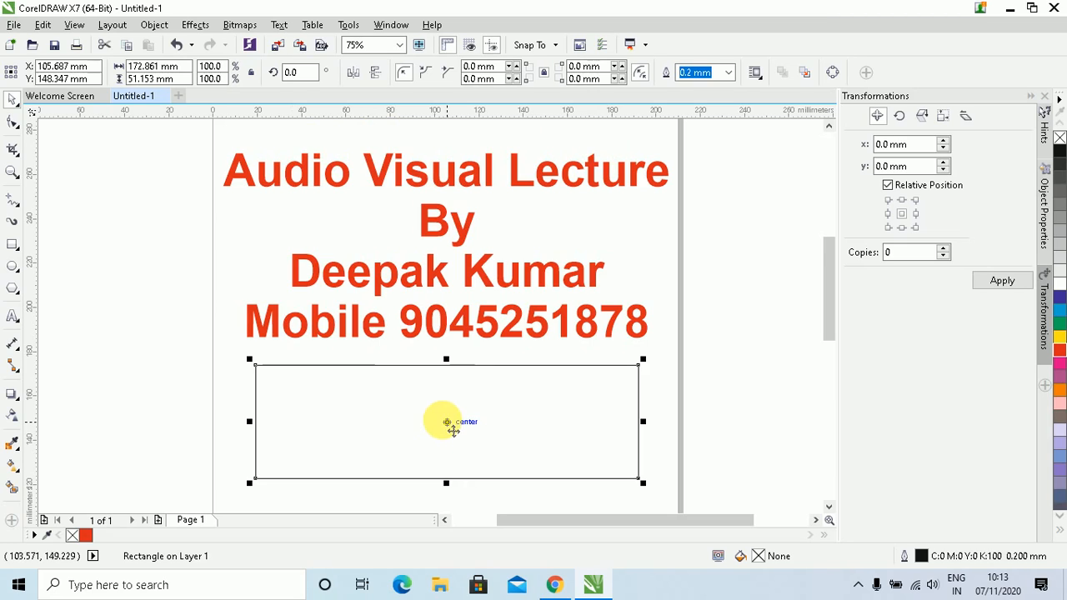
scroll(452, 427, "up", 2)
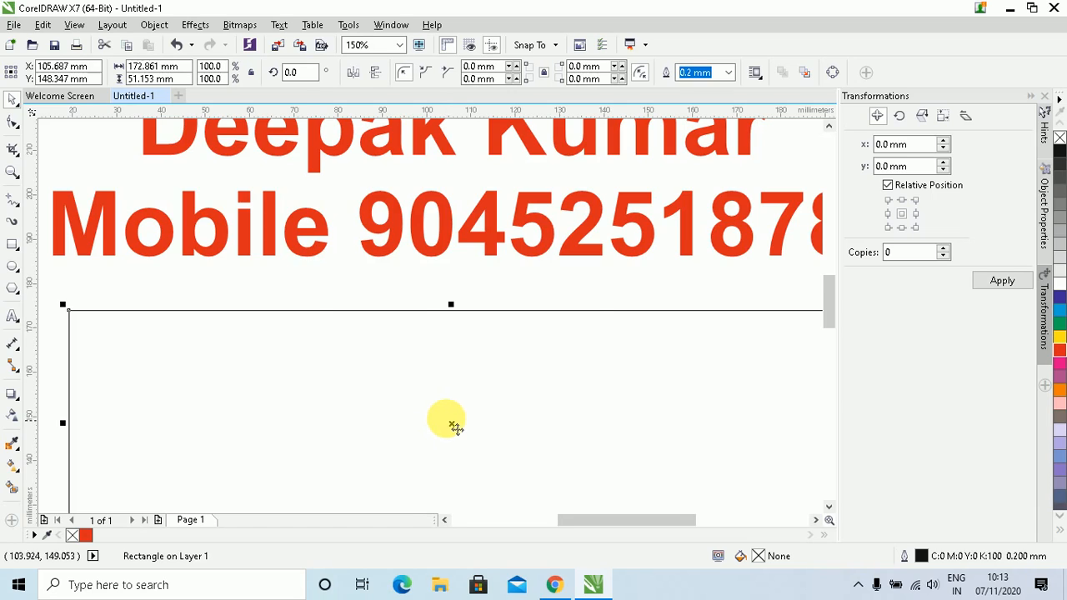
scroll(453, 425, "down", 2)
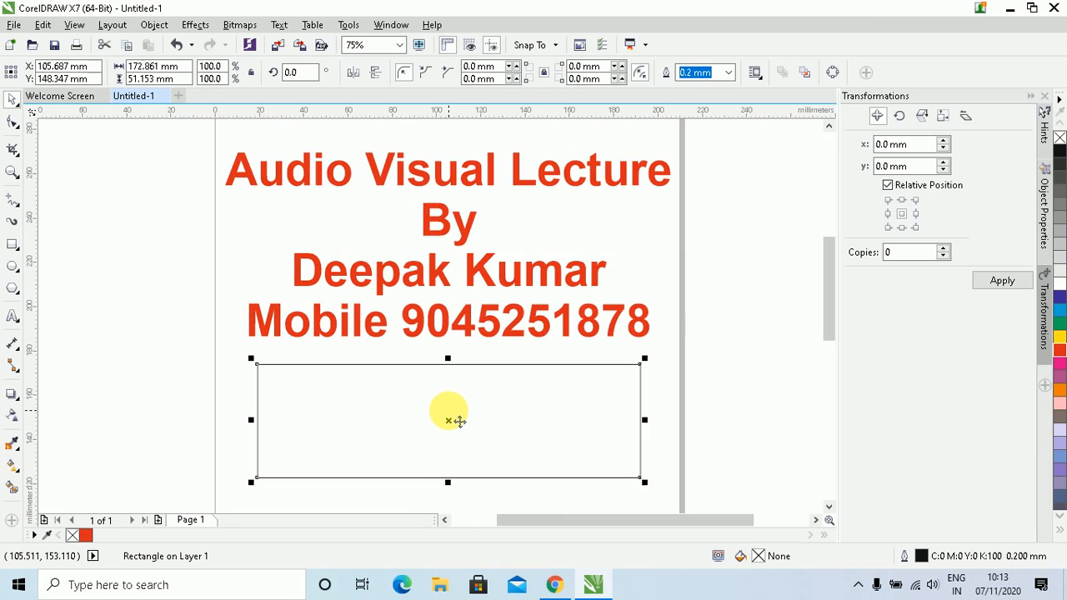
key("Delete")
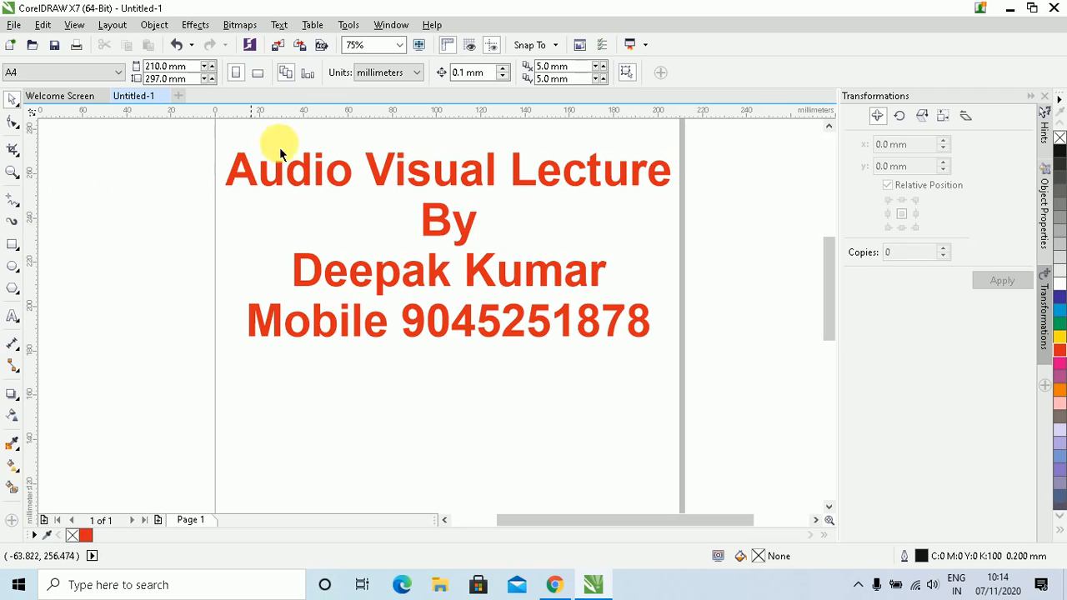
Change the drawing units to inches and move the ruler origin below the text, about 2 inches inside the page's left edge.
left_click(381, 73)
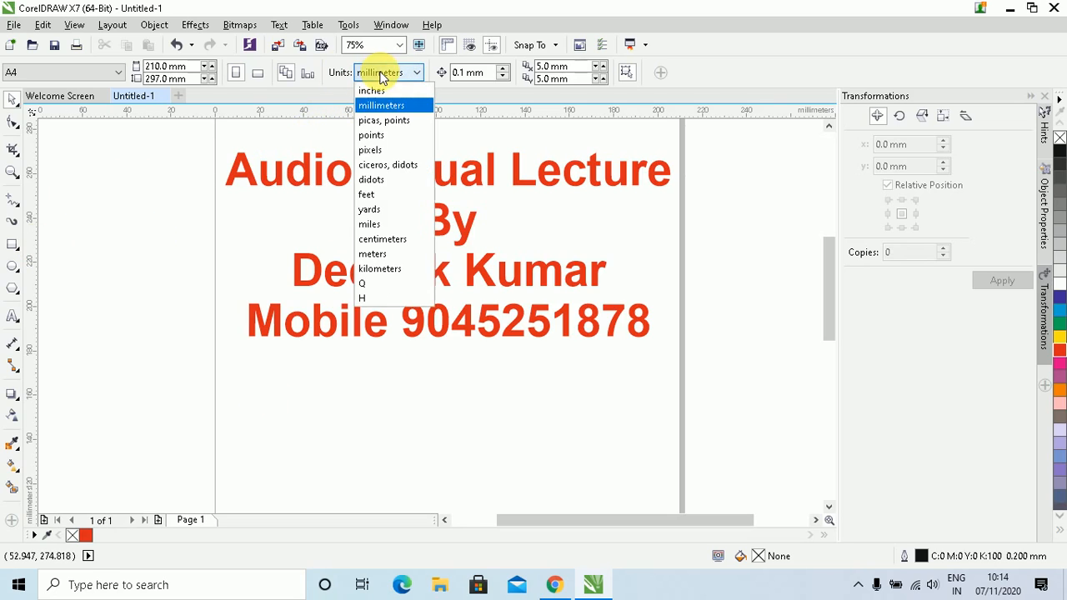
left_click(375, 91)
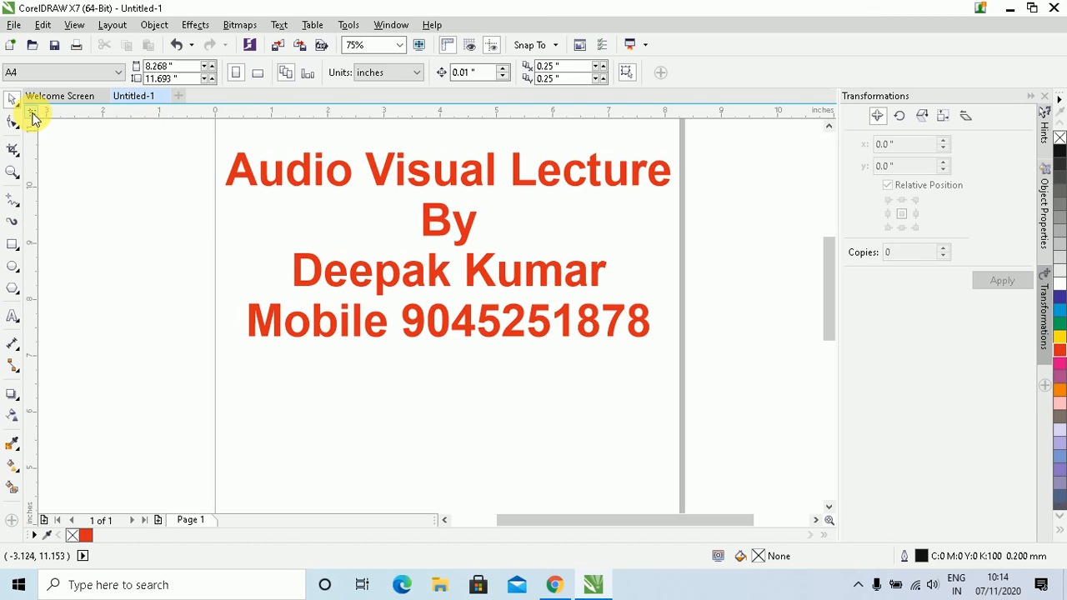
left_click_drag(33, 117, 330, 385)
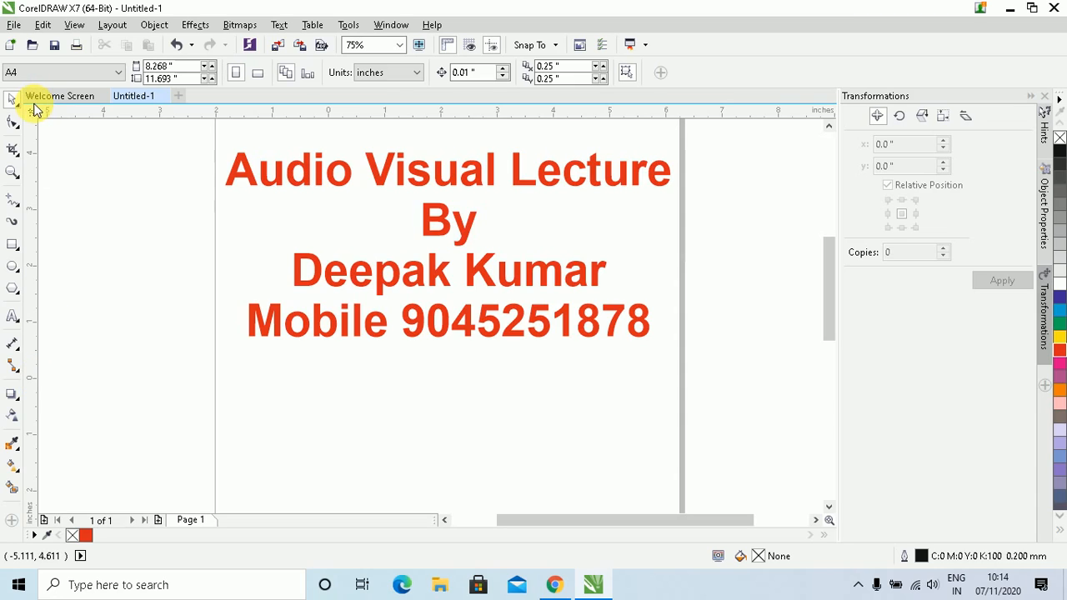
Place vertical guidelines at 0 and 3 inches and a horizontal guideline at 0 inches.
left_click_drag(33, 335, 327, 403)
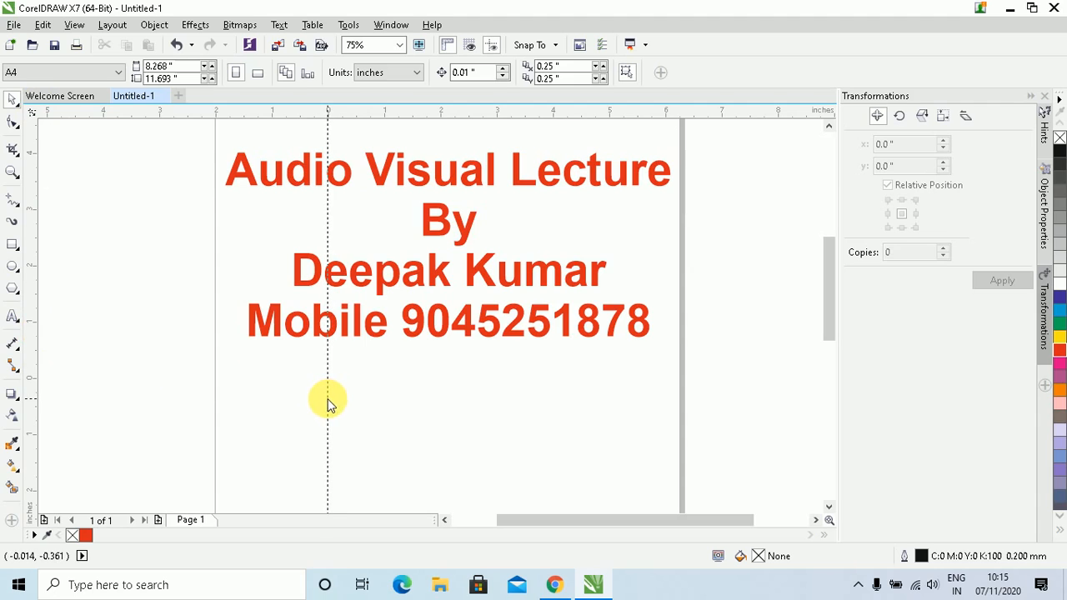
left_click(328, 404)
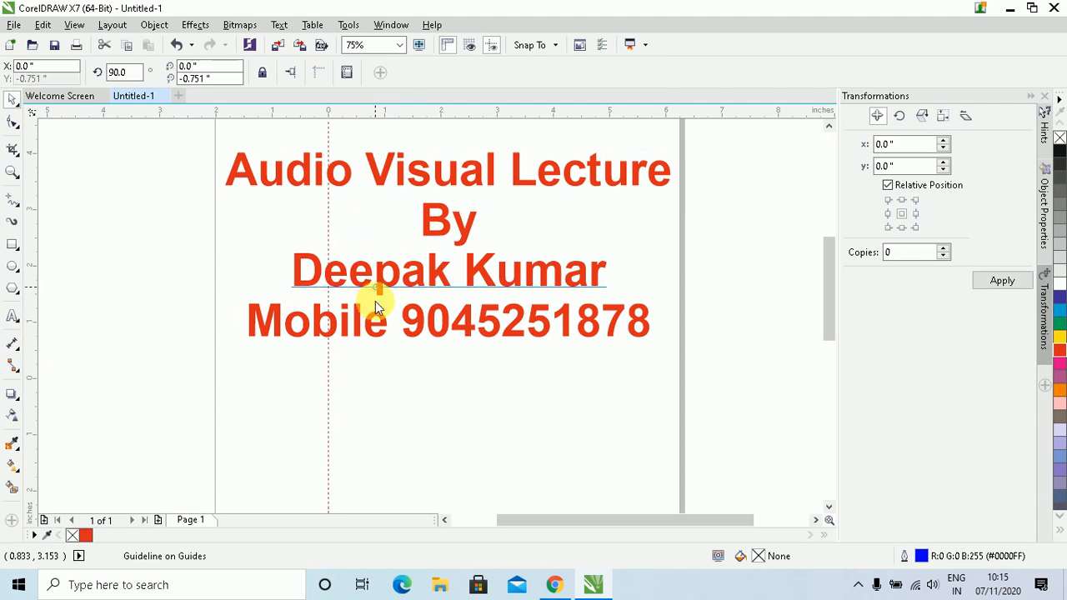
left_click_drag(375, 300, 386, 378)
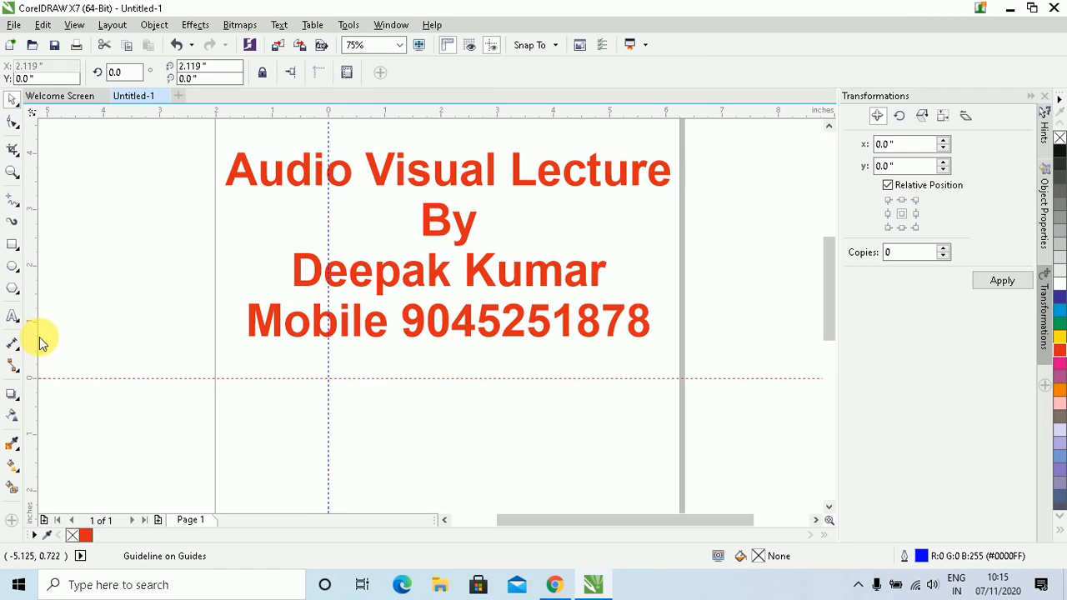
left_click_drag(33, 341, 498, 376)
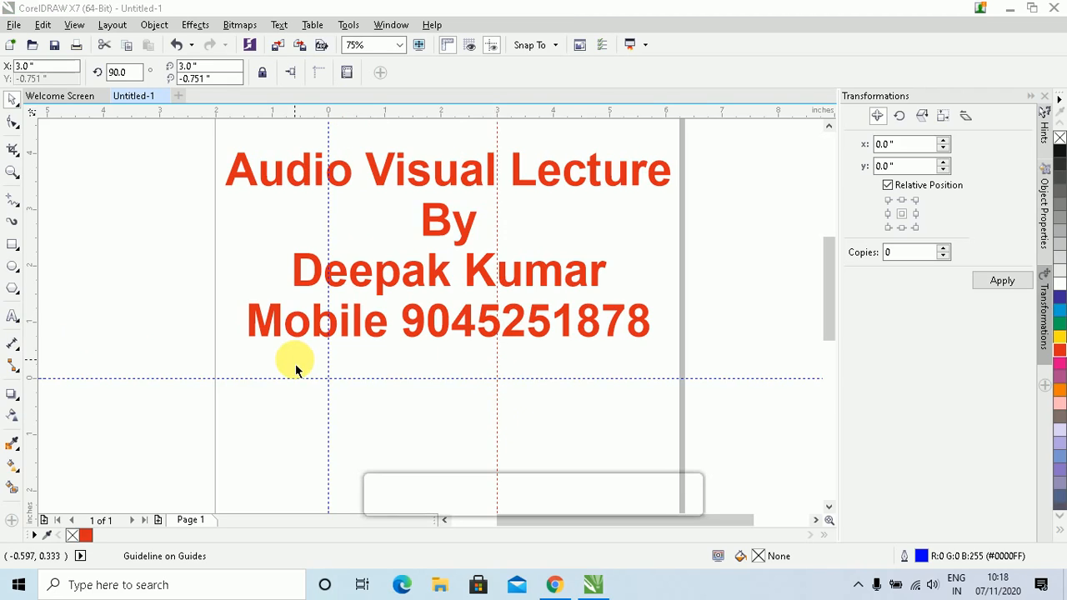
Delete the red text and add a horizontal guideline at 2 inches.
left_click(435, 286)
key("Delete")
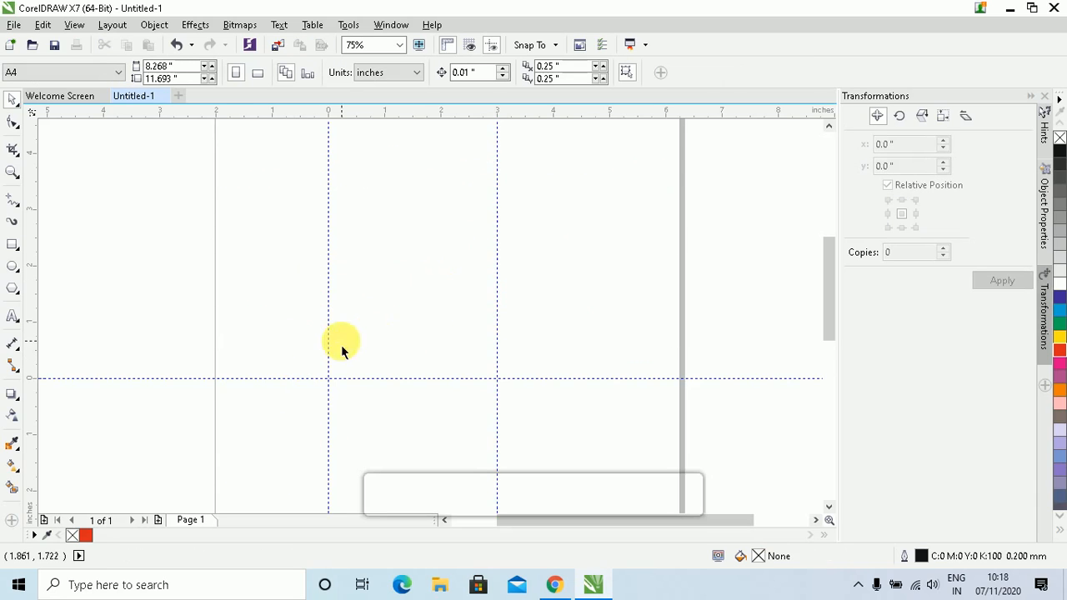
left_click_drag(370, 279, 368, 266)
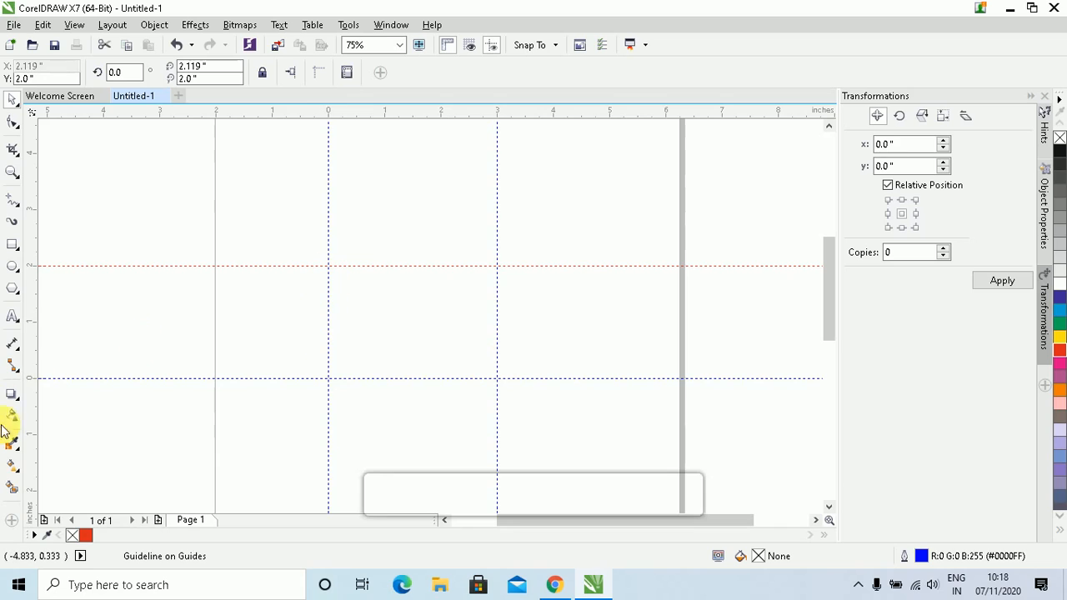
Draw a rectangle about 3 × 2 inches within the four guidelines and return to the Pick tool.
left_click(12, 245)
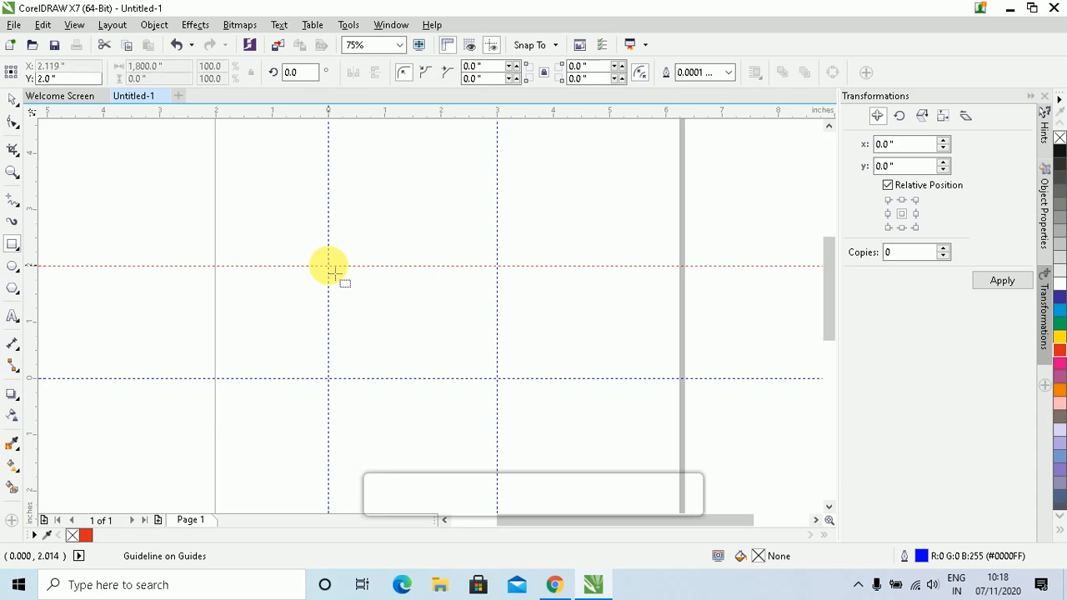
left_click_drag(329, 268, 497, 380)
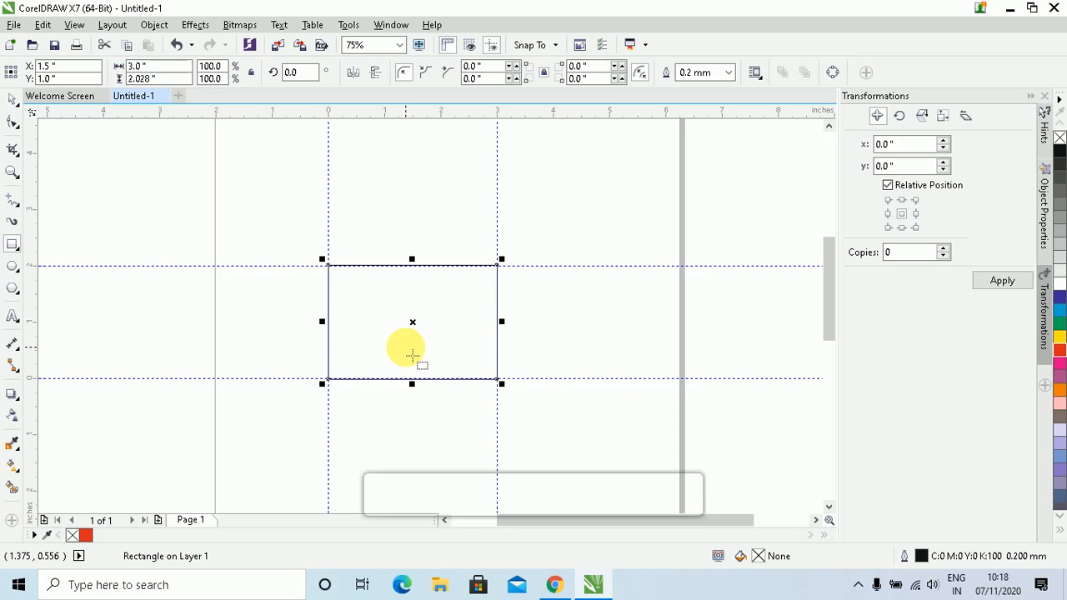
key("shift+F2")
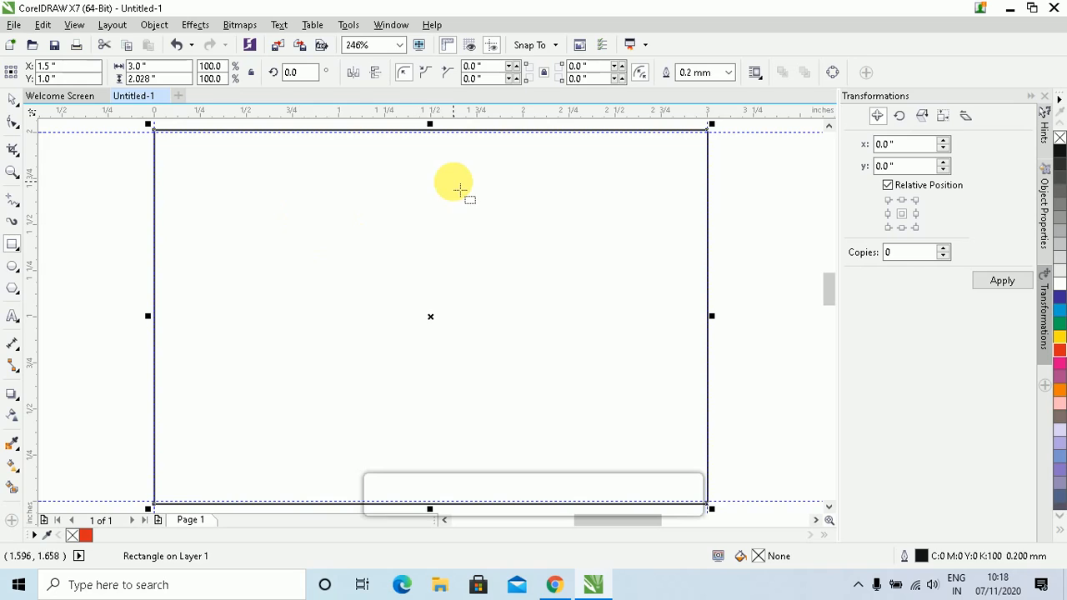
left_click(15, 99)
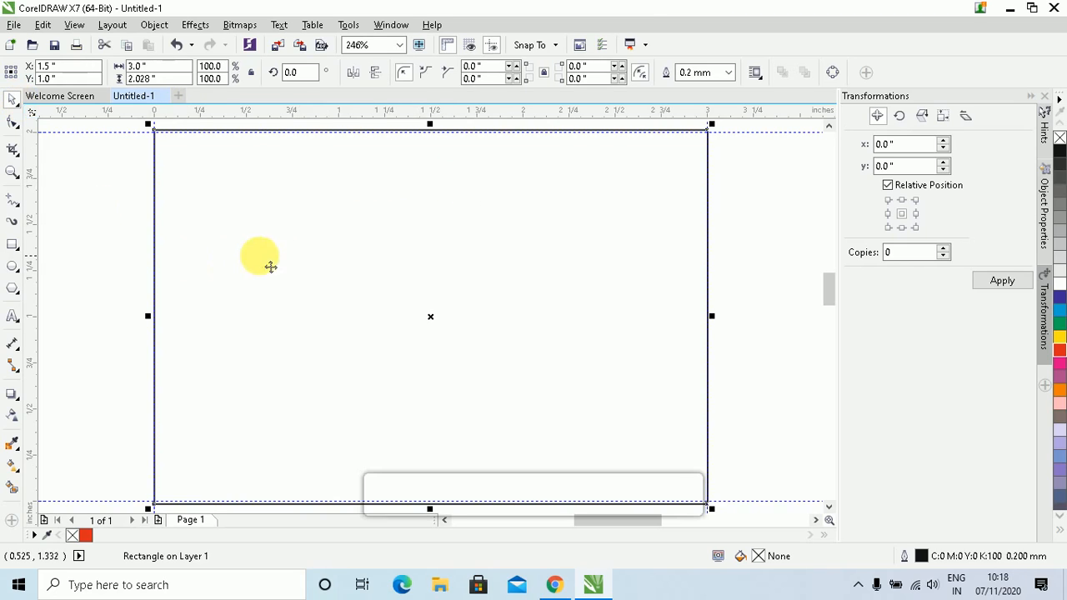
Stretch the rectangle from its top, right and bottom edges to about 3.57 × 2.07 inches.
scroll(448, 226, "down", 1)
scroll(448, 226, "down", 2)
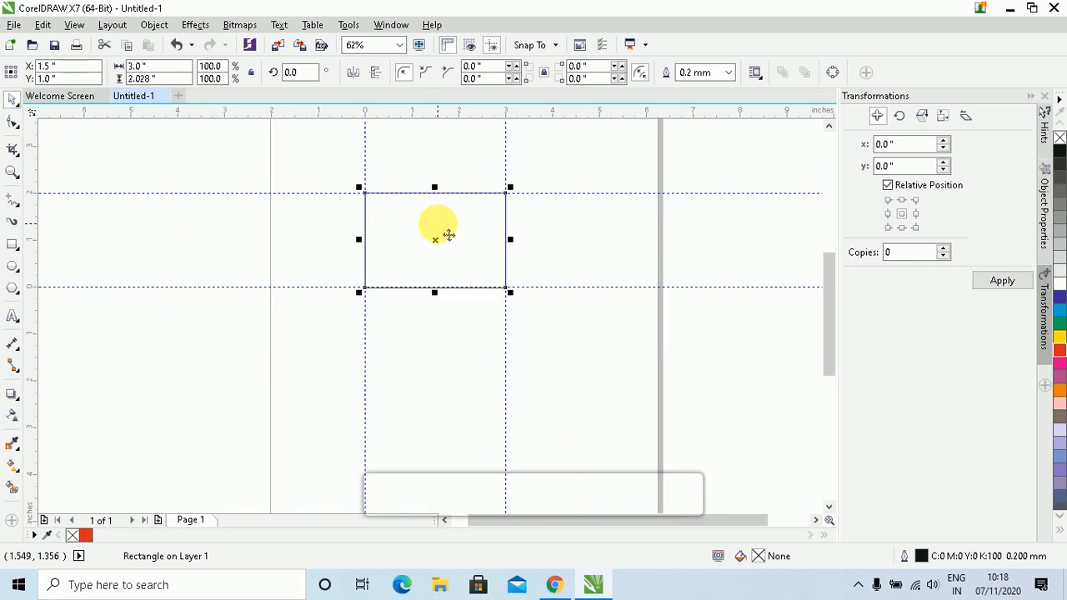
scroll(449, 234, "down", 1)
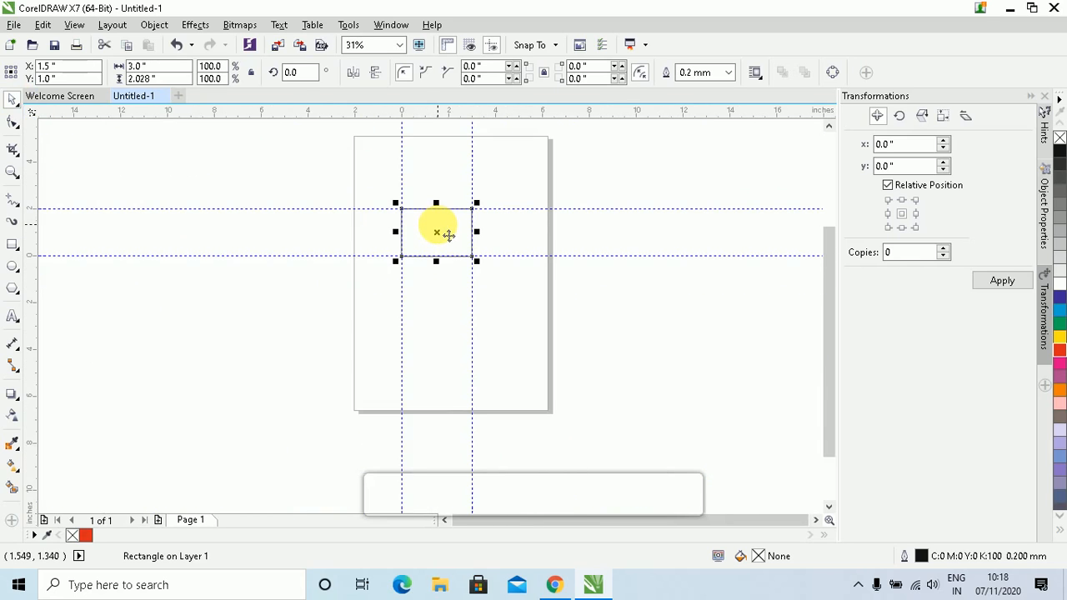
scroll(448, 234, "up", 1)
scroll(447, 236, "up", 1)
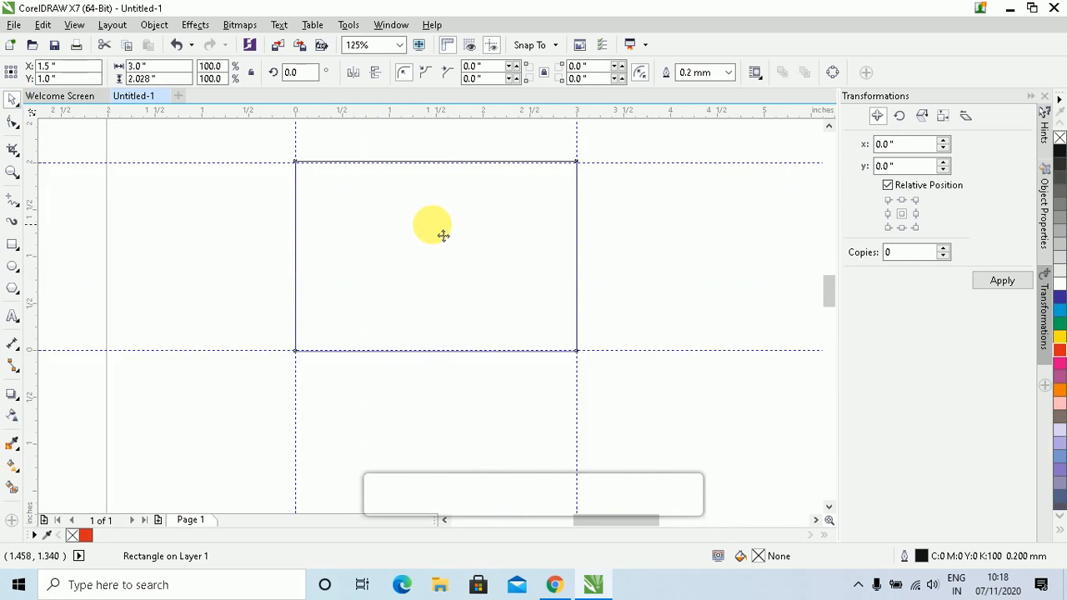
scroll(442, 235, "up", 1)
scroll(442, 236, "down", 1)
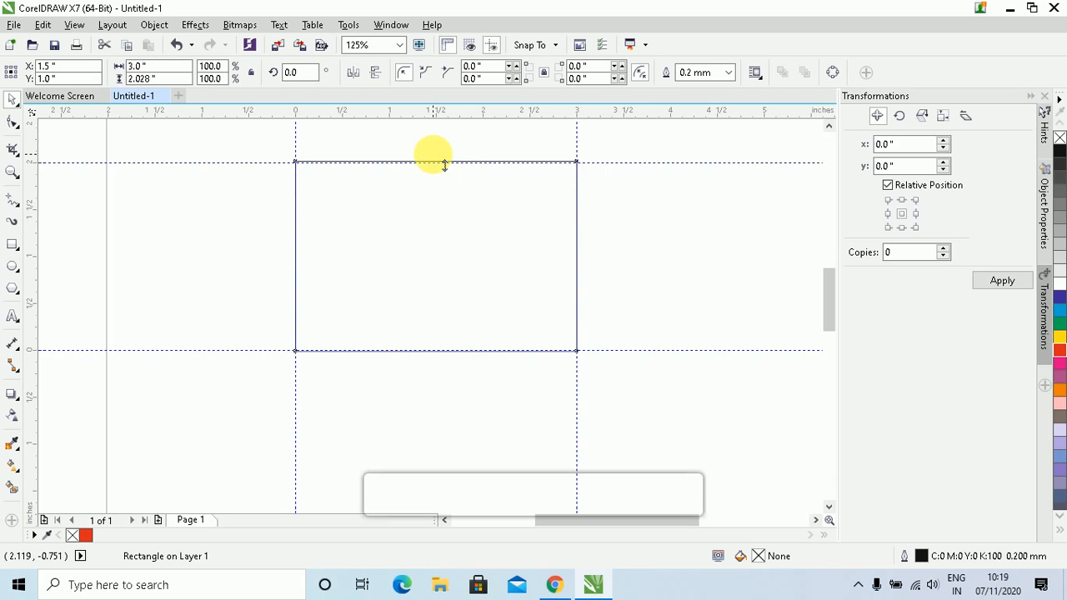
left_click_drag(431, 158, 434, 199)
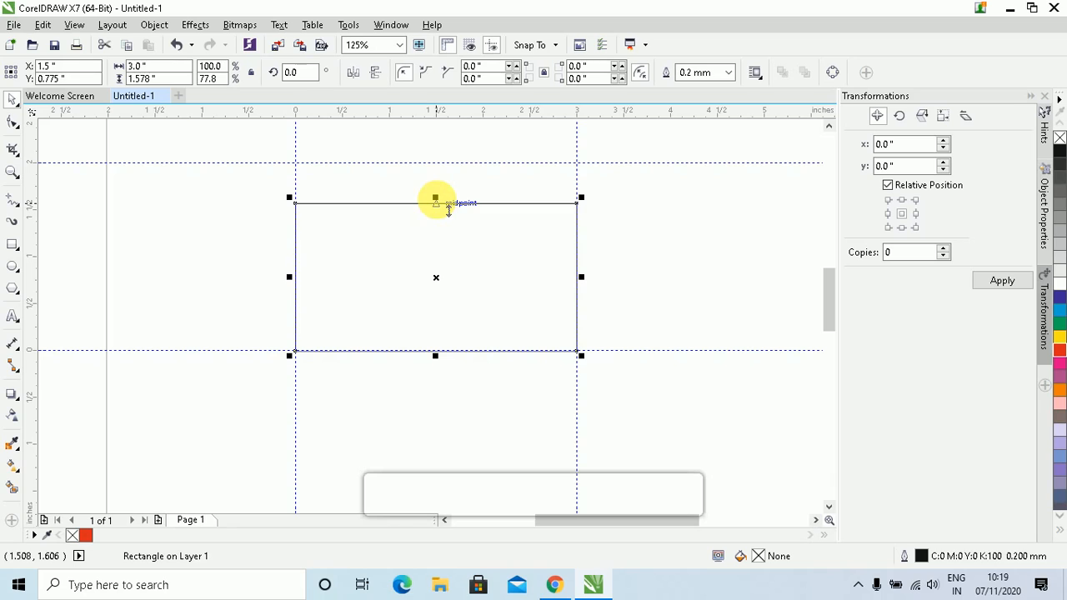
left_click_drag(435, 199, 433, 155)
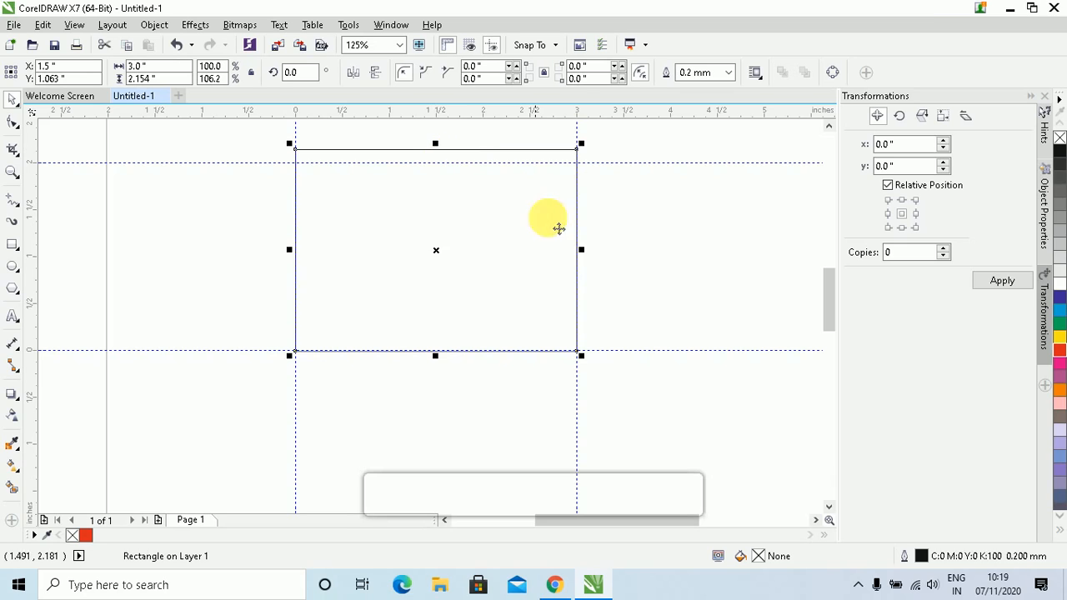
left_click_drag(581, 250, 633, 275)
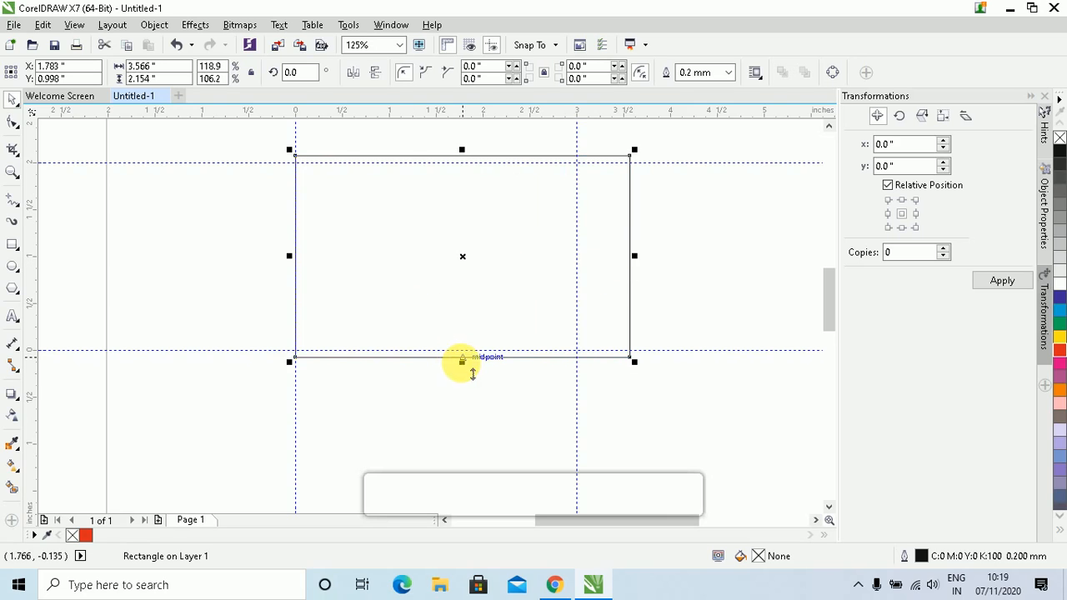
mouse_move(467, 367)
left_mouse_down()
mouse_move(472, 397)
mouse_move(474, 365)
mouse_move(463, 358)
left_mouse_up()
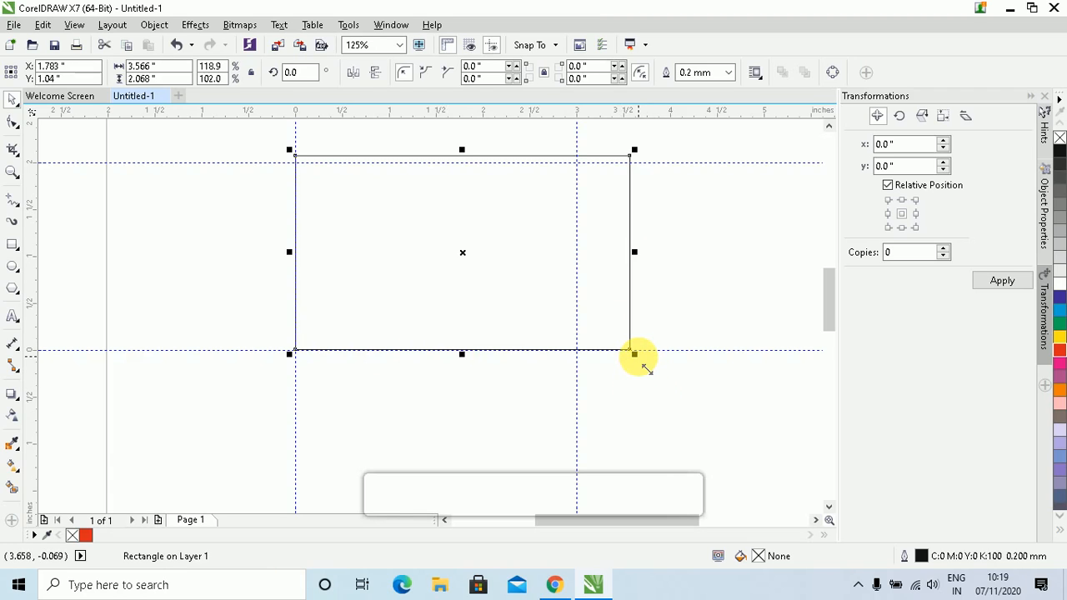
Shrink the rectangle from its lower-right corner to about 2.55 × 1.48 inches and move it inside the area bounded by the guidelines.
left_click_drag(636, 356, 542, 350)
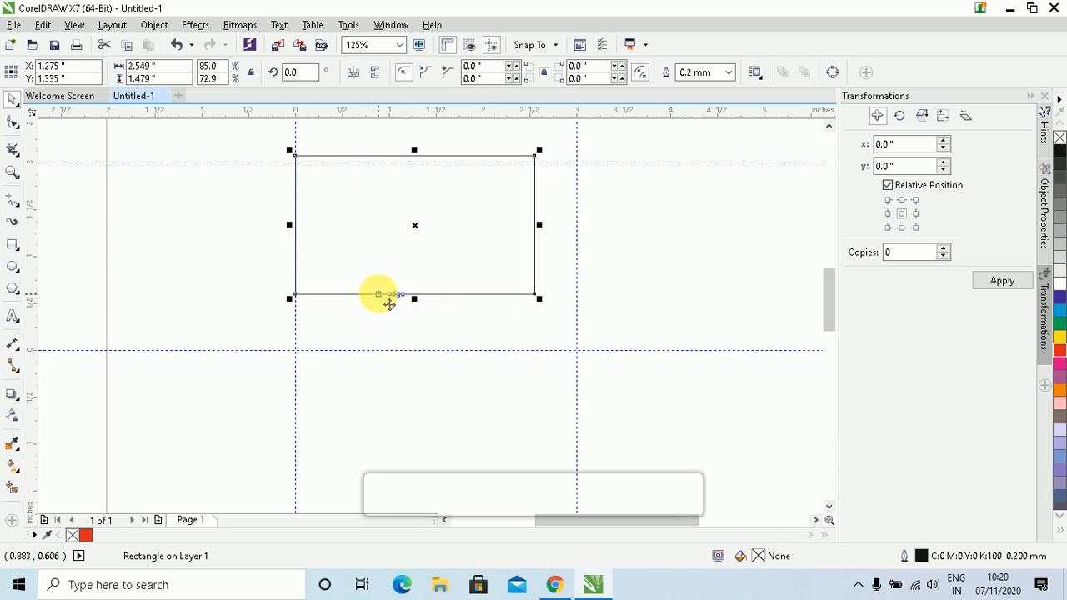
left_click_drag(389, 303, 393, 331)
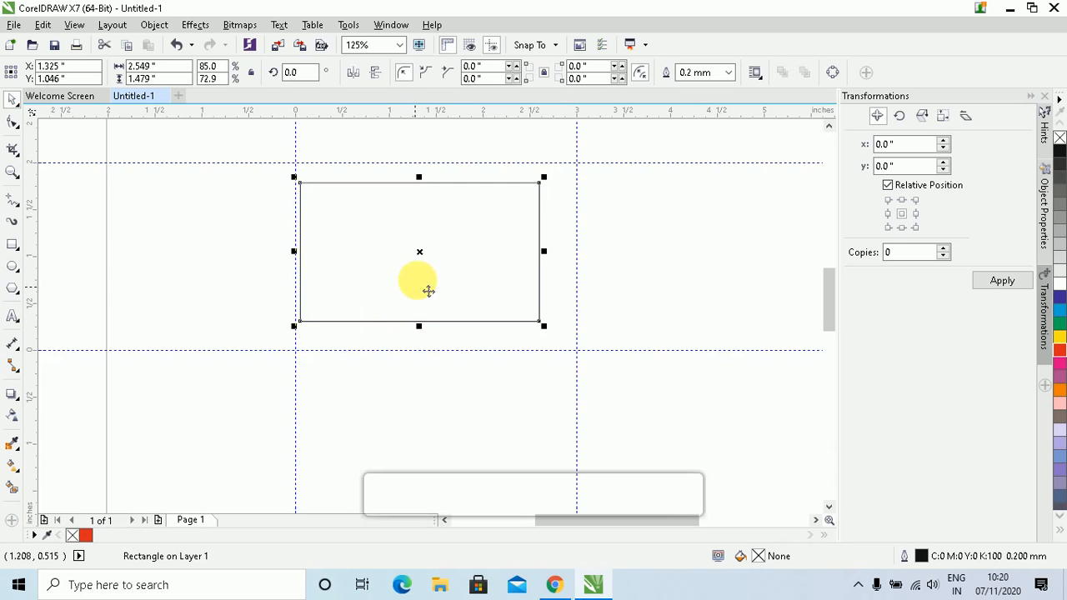
left_click_drag(434, 263, 582, 263)
left_click_drag(506, 257, 443, 269)
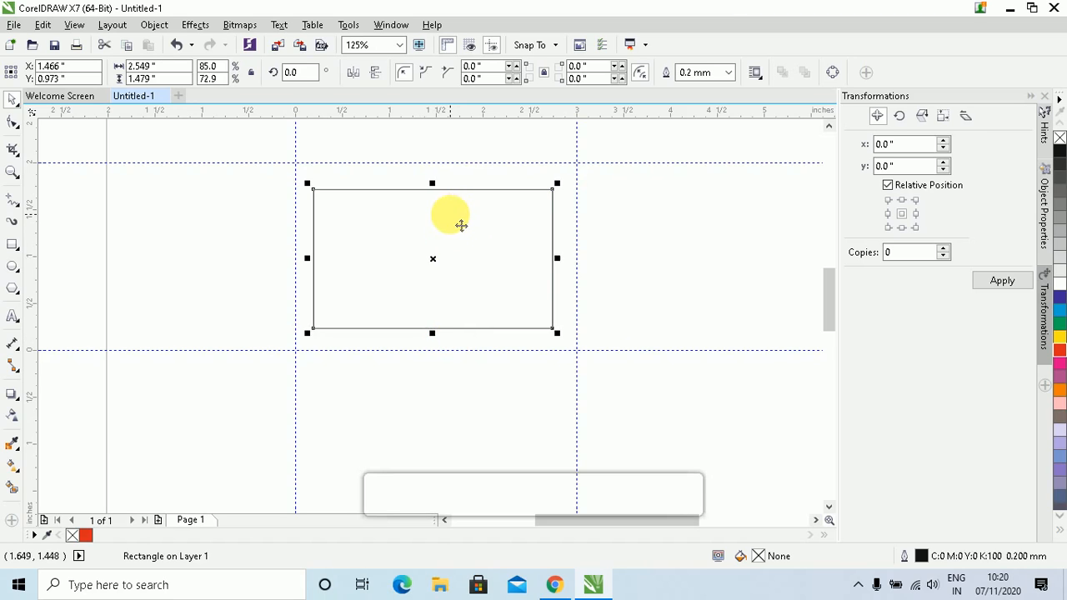
Rotate the rectangle freehand from its upper-left corner to about 334.6 degrees, and undo the rotation.
left_click(450, 215)
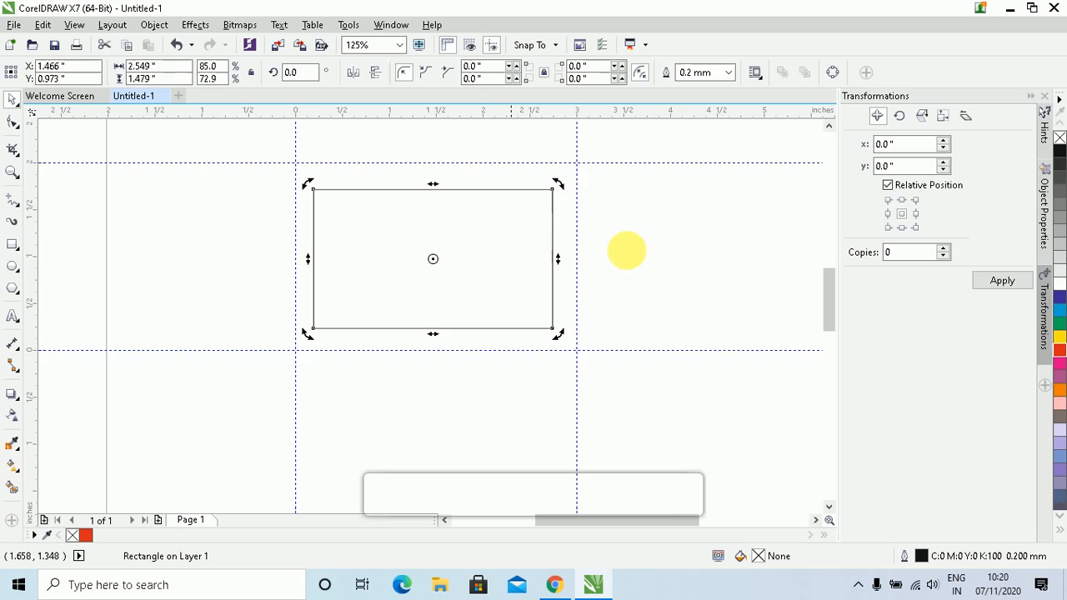
left_click(646, 245)
left_click(462, 255)
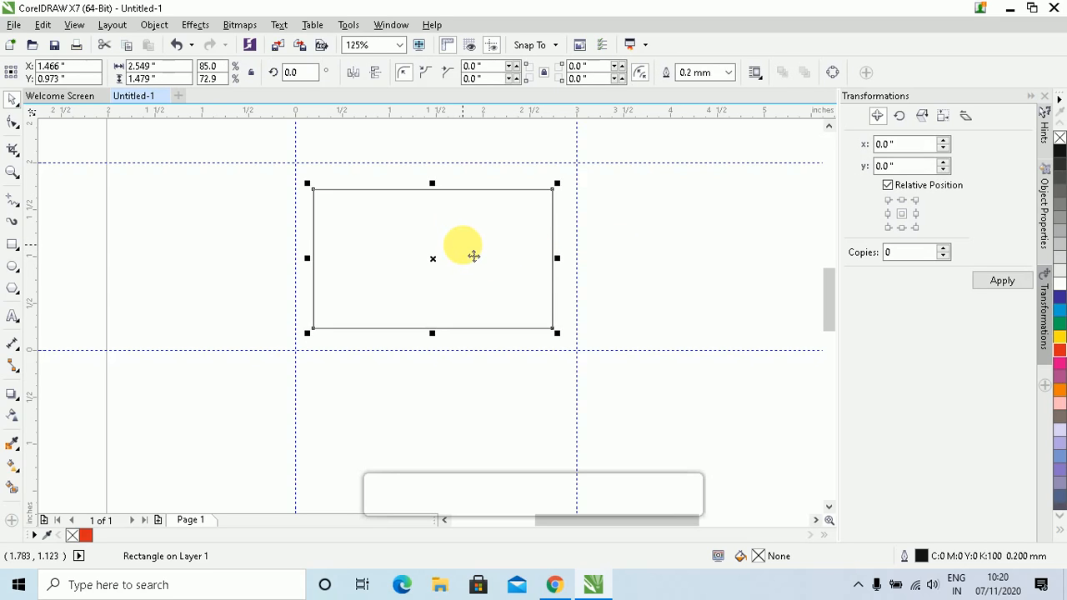
left_click(471, 250)
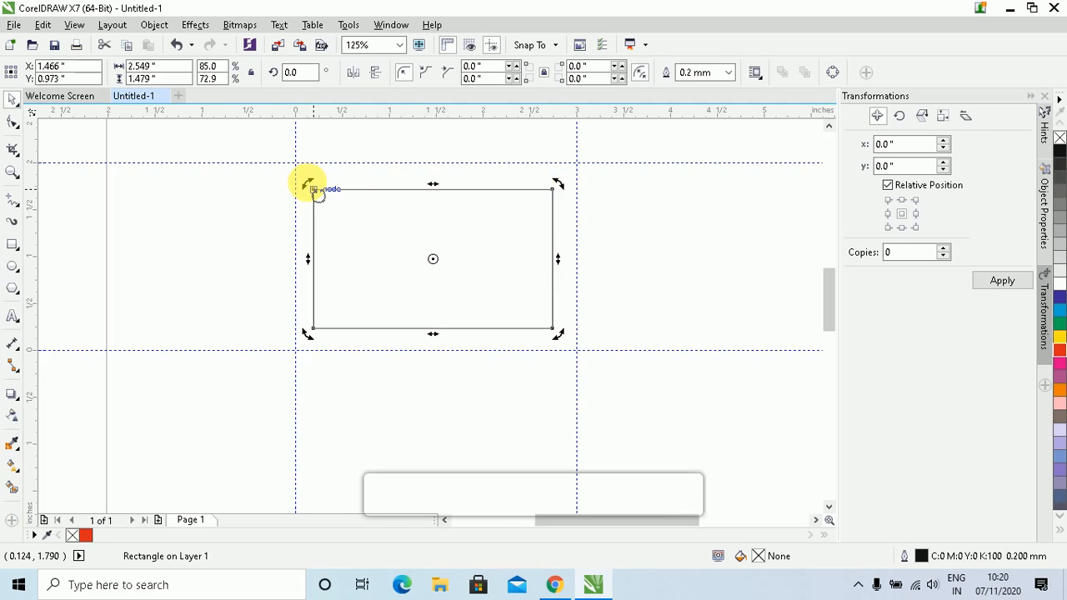
left_click_drag(314, 190, 381, 175)
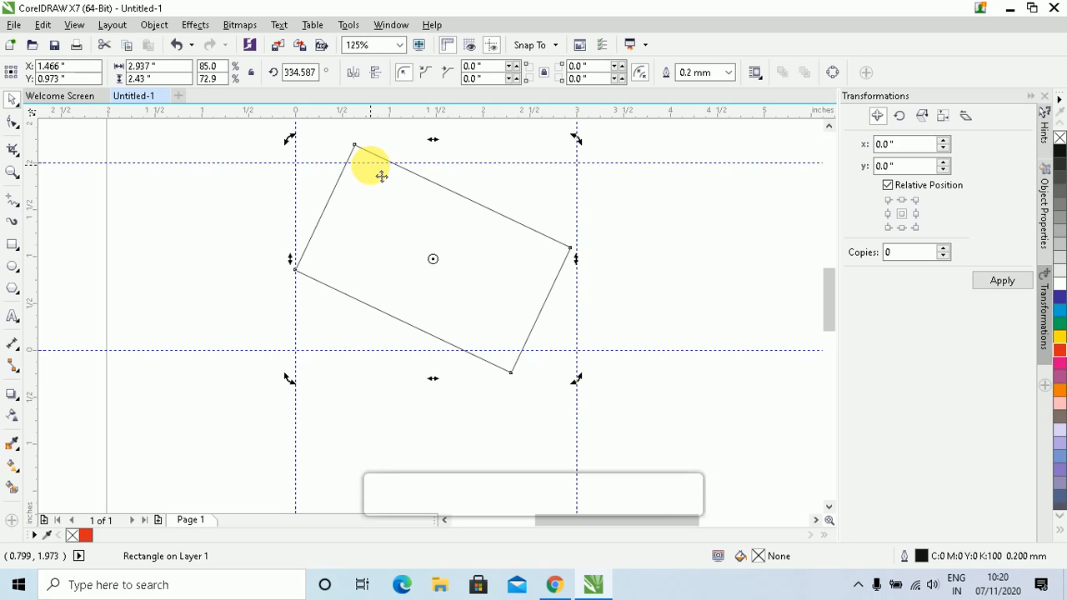
key("ctrl+z")
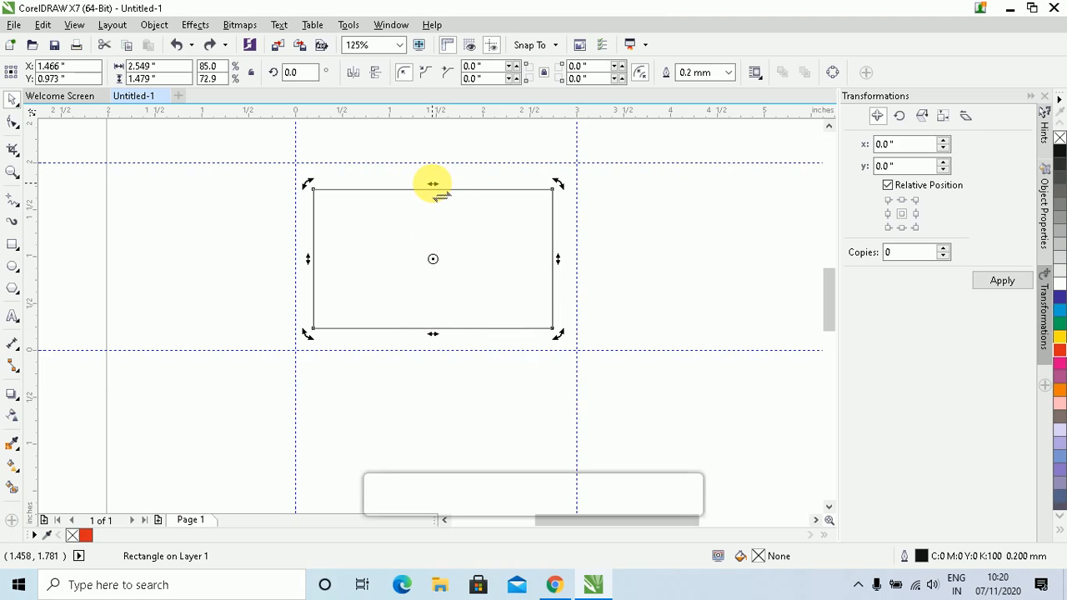
Skew the rectangle from its top edge to about 3.26 inches wide and from its right edge to about 2.06 inches tall, and undo both skews.
left_click_drag(433, 188, 510, 206)
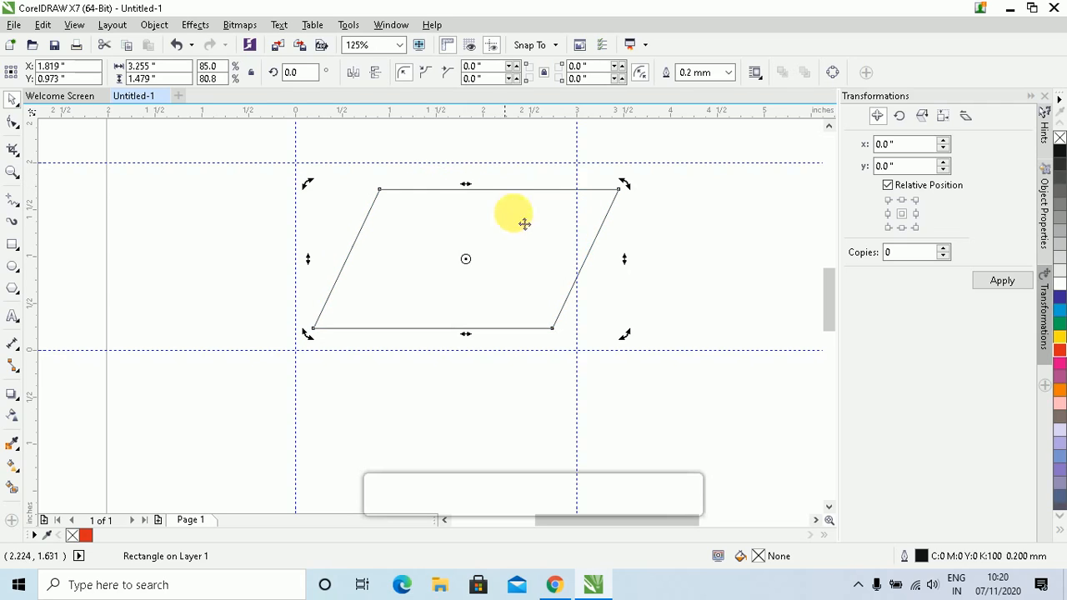
left_click_drag(624, 258, 570, 215)
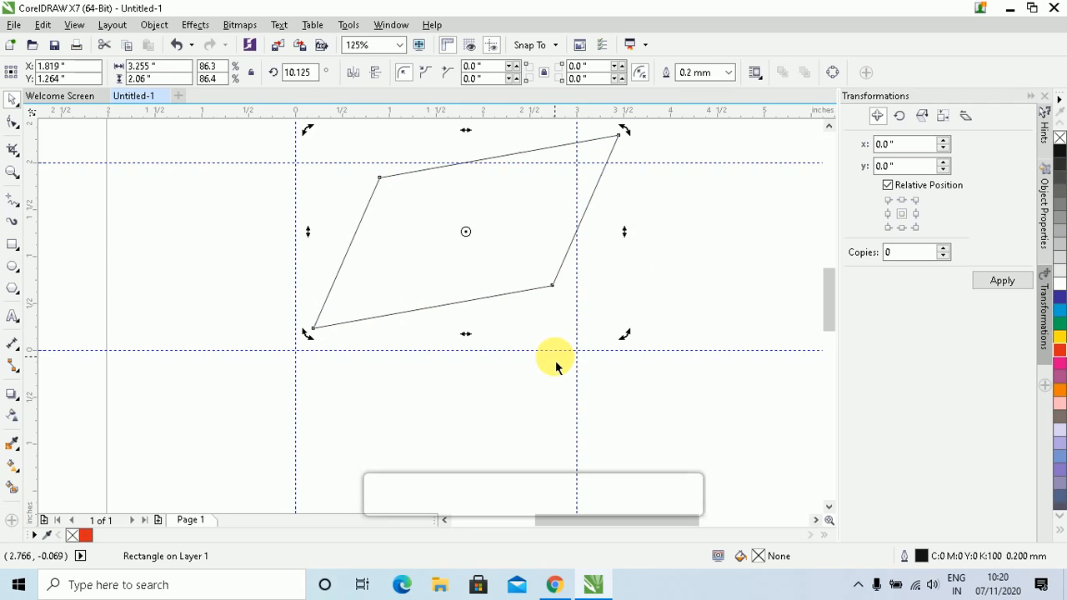
key("ctrl+z")
key("ctrl+z")
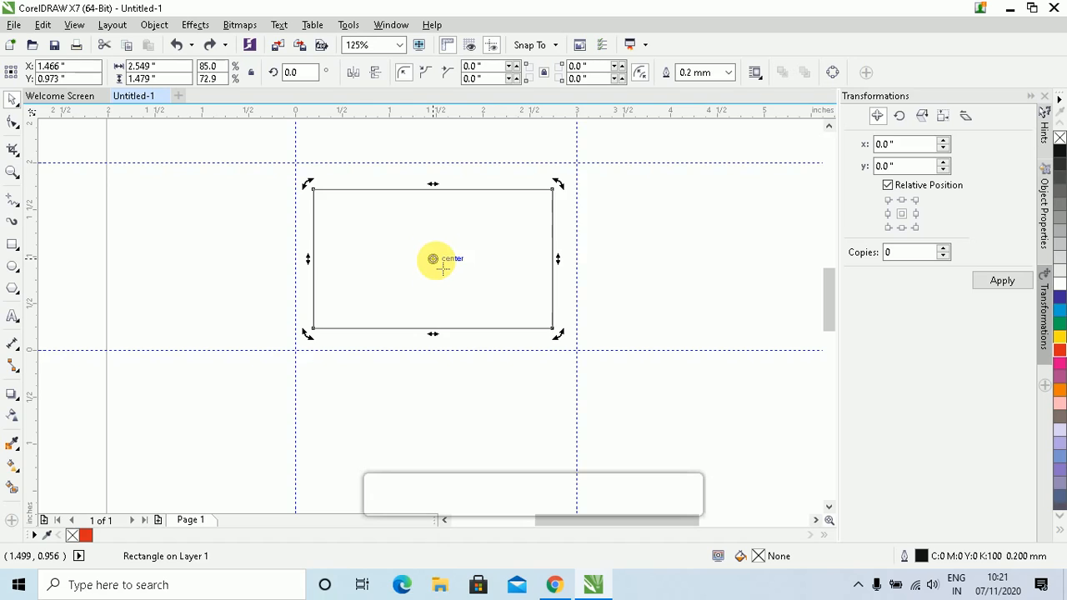
Try rotating the rectangle about its lower-left corner and the midpoint of its left edge, and return the rotation centre to the middle.
left_click_drag(570, 190, 578, 302)
key("ctrl+z")
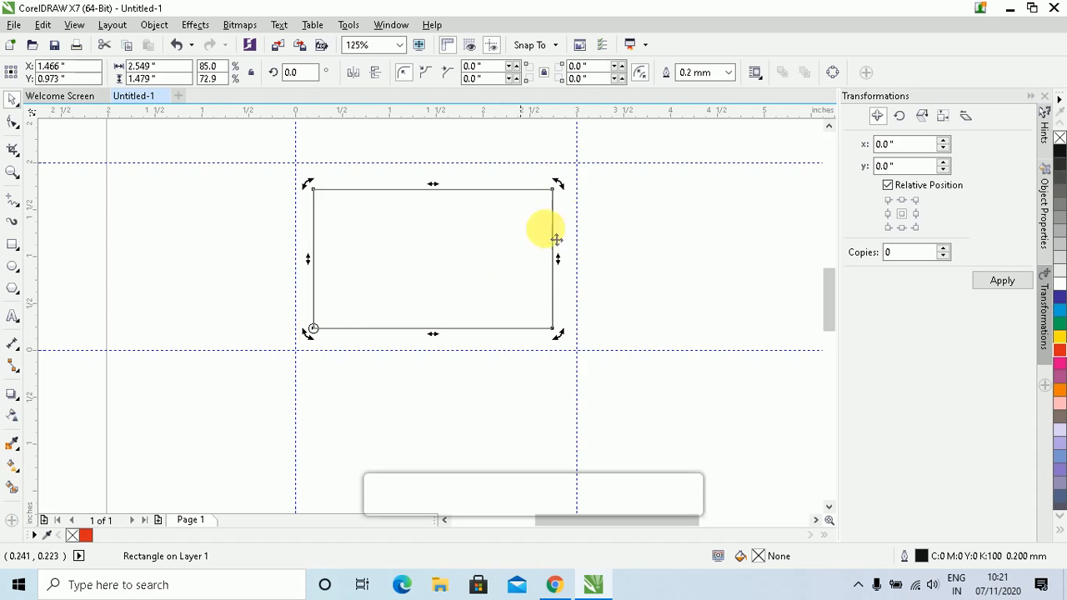
left_click_drag(560, 186, 458, 257)
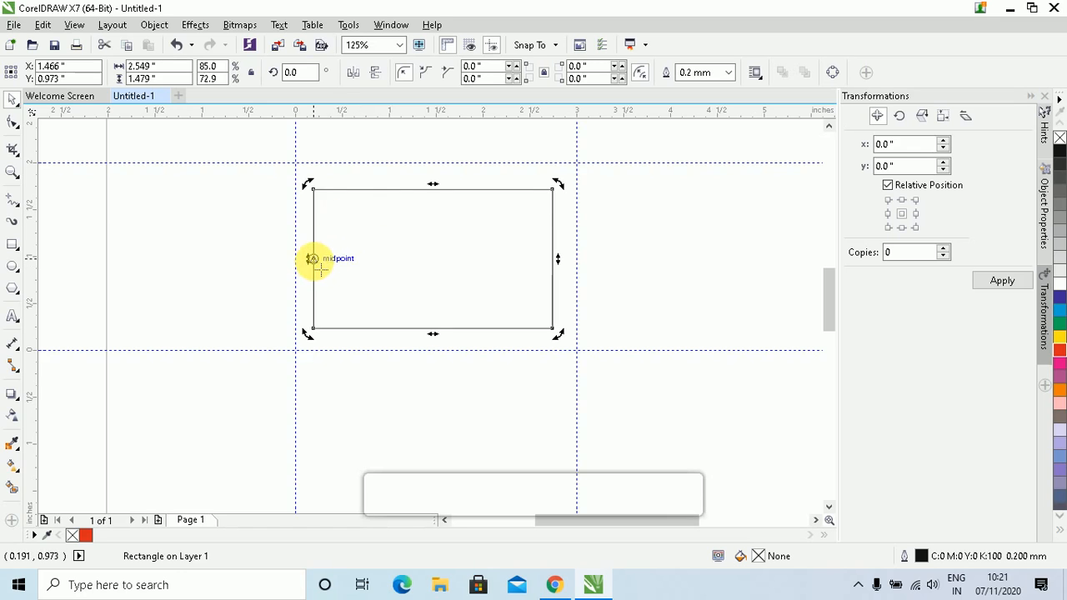
left_click_drag(556, 183, 461, 227)
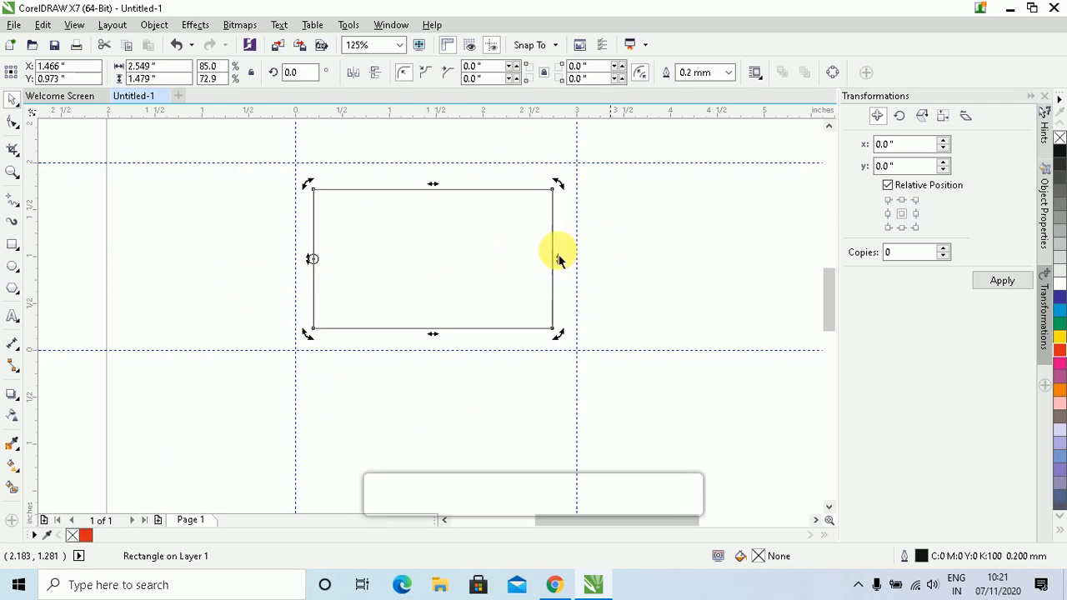
mouse_move(312, 258)
left_mouse_down()
mouse_move(409, 245)
mouse_move(432, 259)
left_mouse_up()
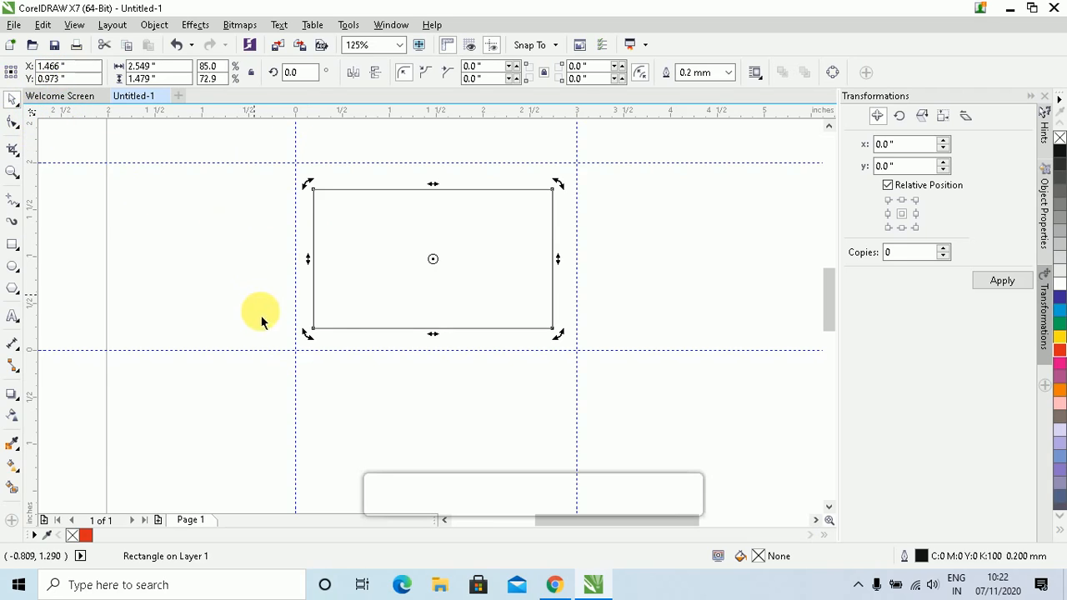
Set the rectangle's size to 4 inches wide and 3 inches high.
left_click(353, 292)
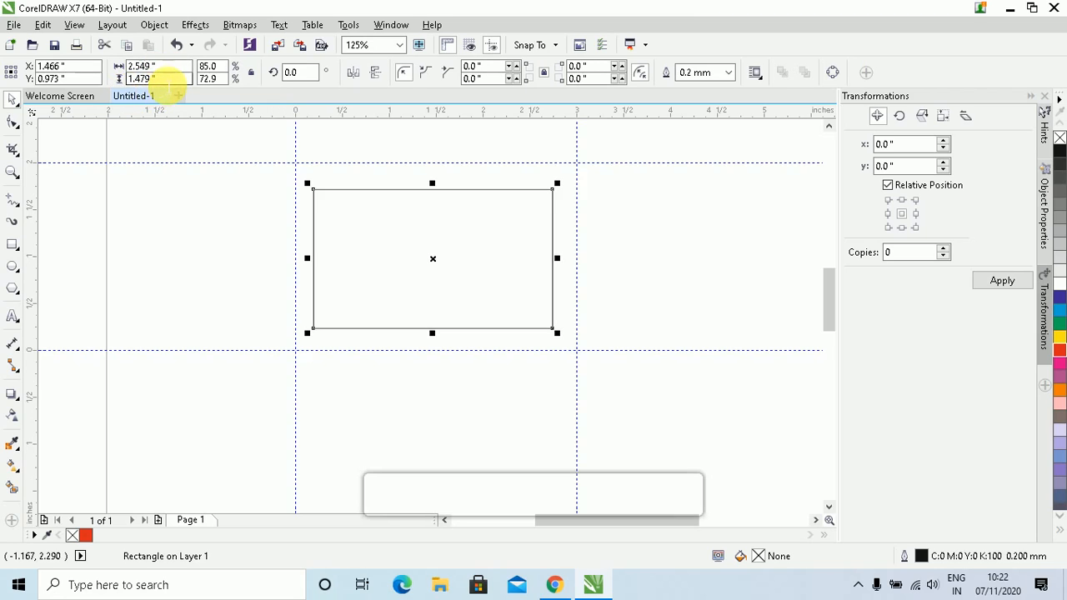
left_click(142, 66)
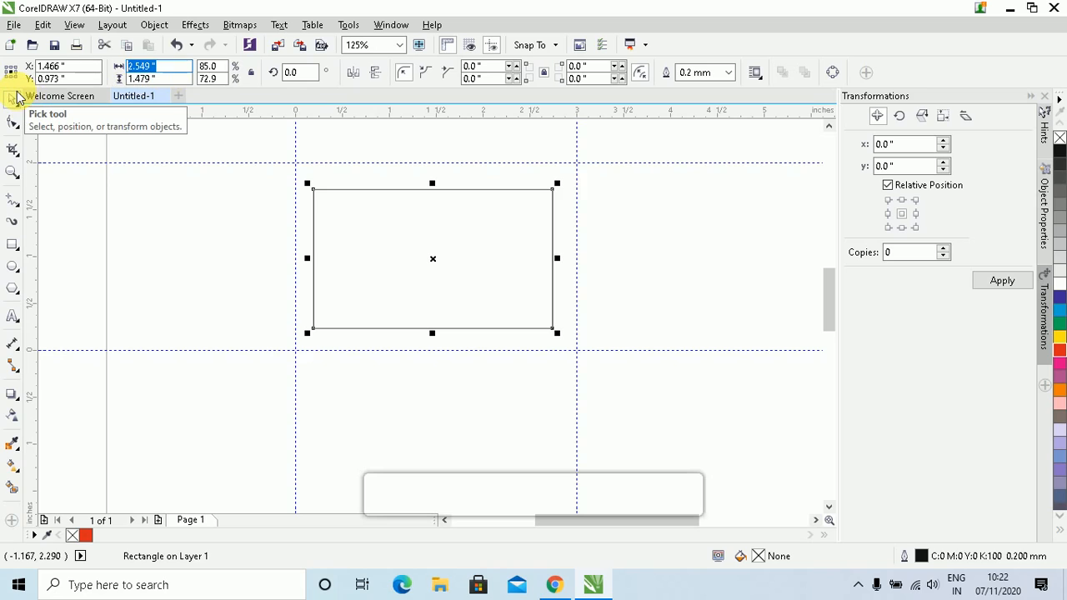
type("4")
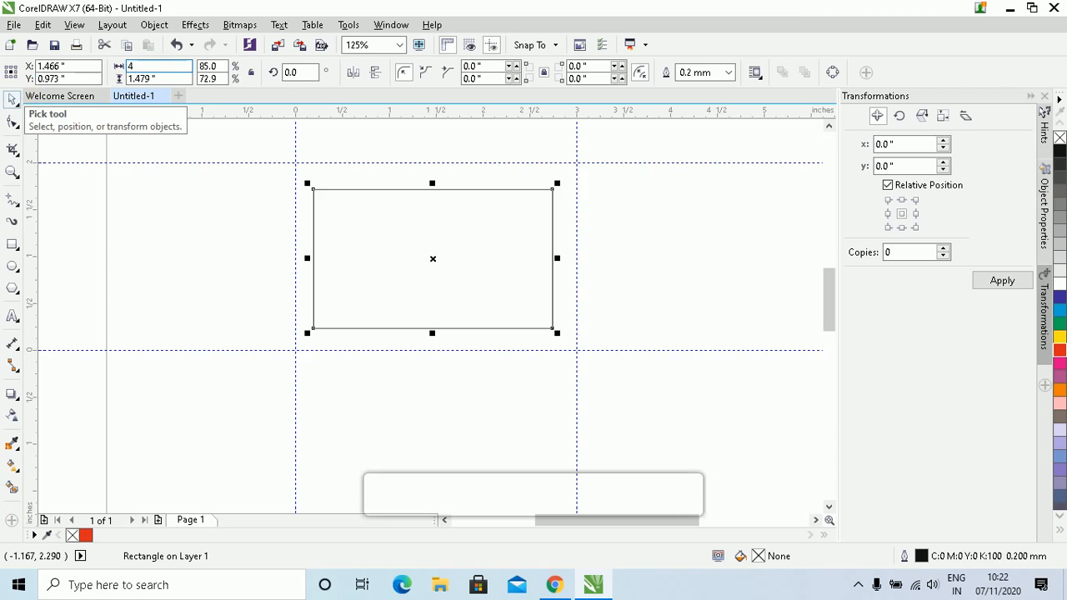
left_click(171, 78)
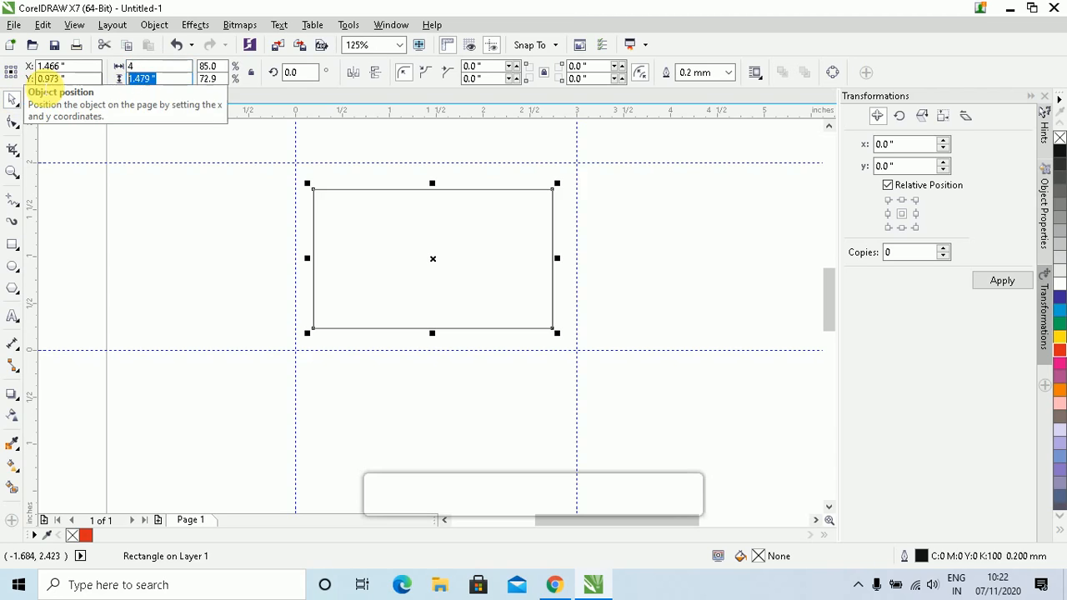
type("3")
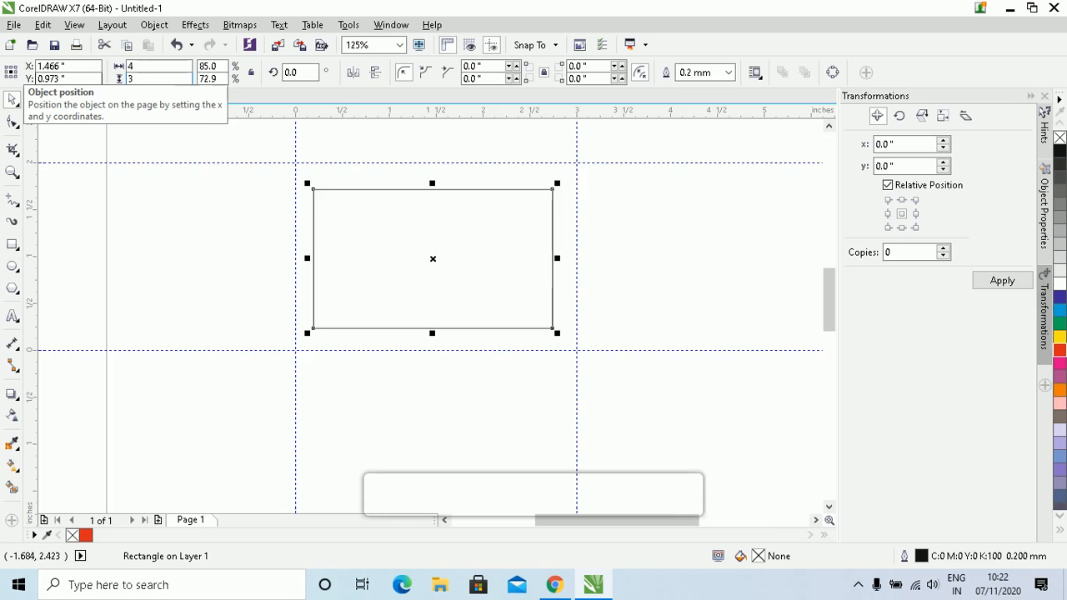
key("Return")
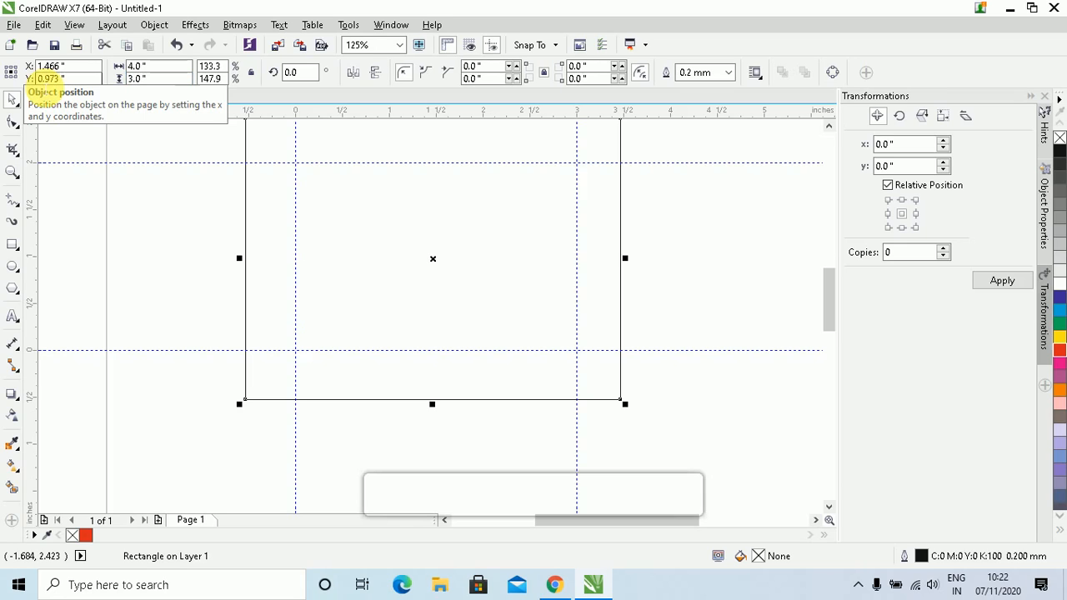
scroll(347, 226, "down", 2)
scroll(357, 236, "up", 1)
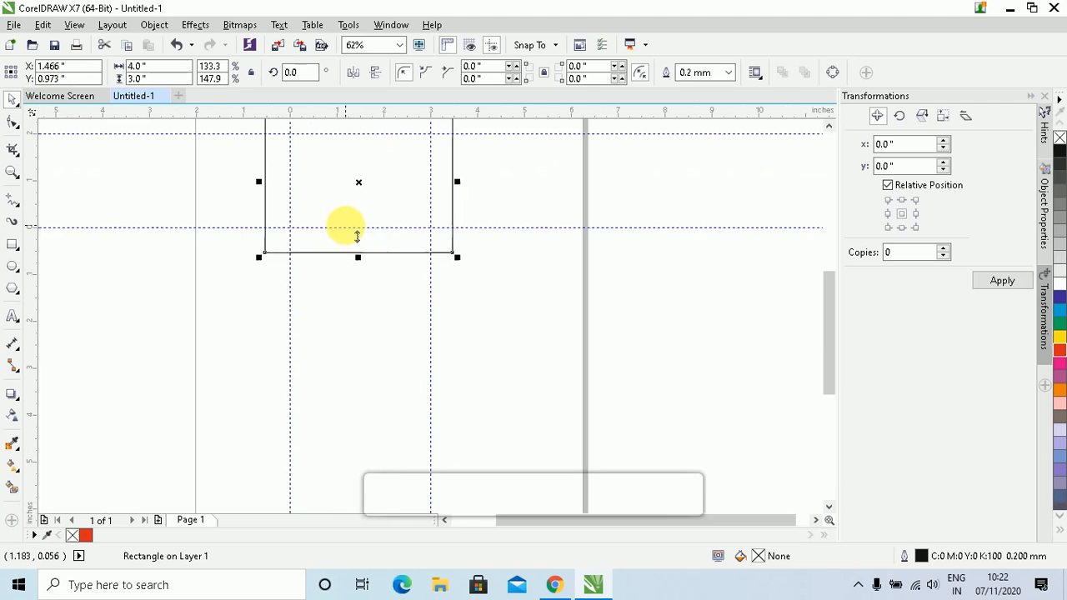
key("shift+F2")
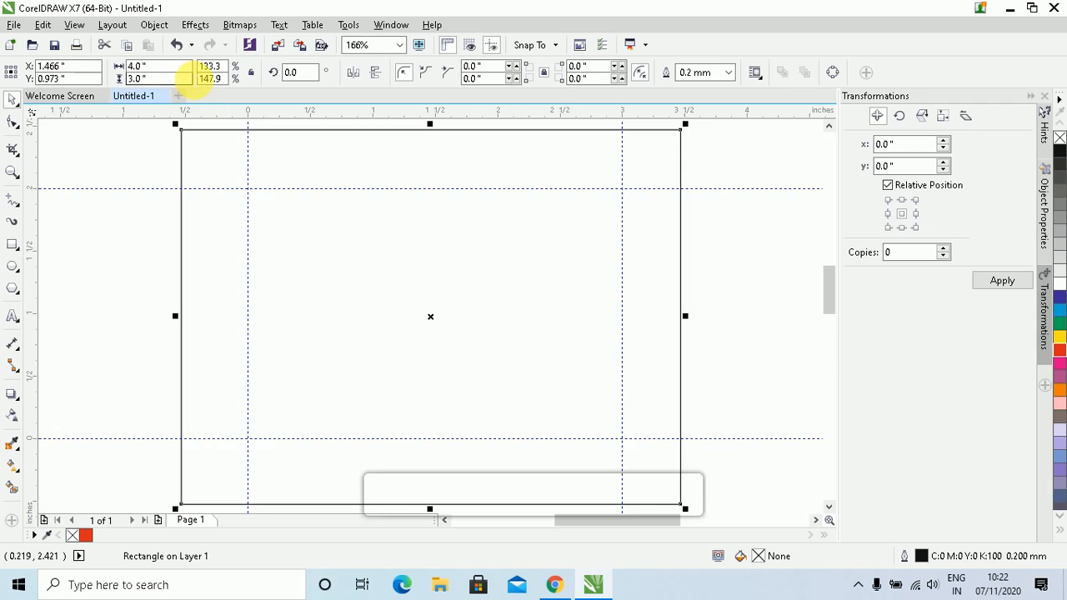
Deselect and reselect the rectangle, rotate it by an exact 15 degrees, and undo the rotation.
left_click(139, 219)
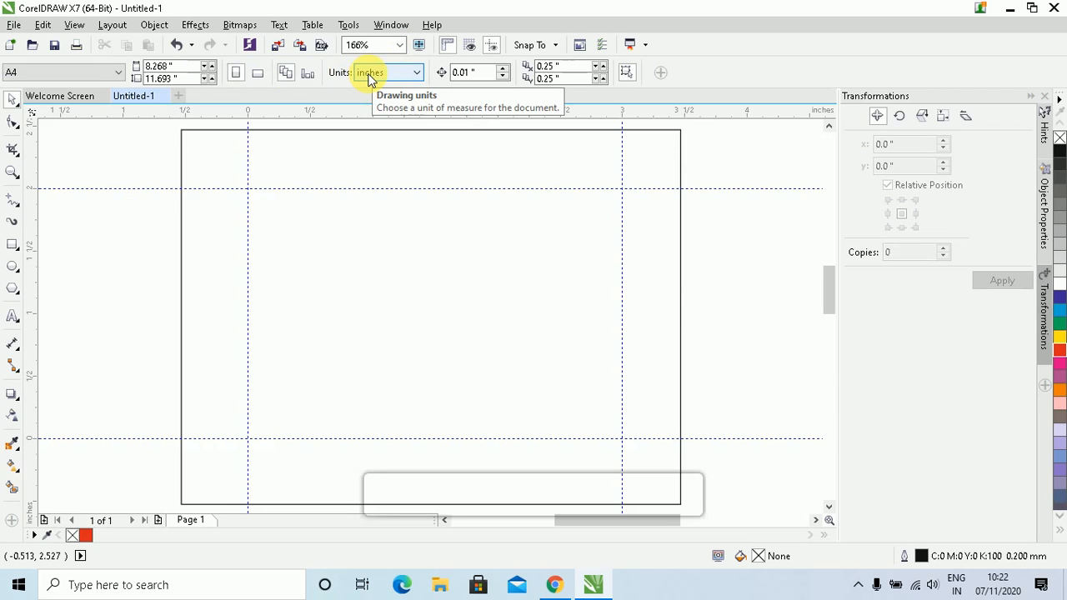
left_click(326, 132)
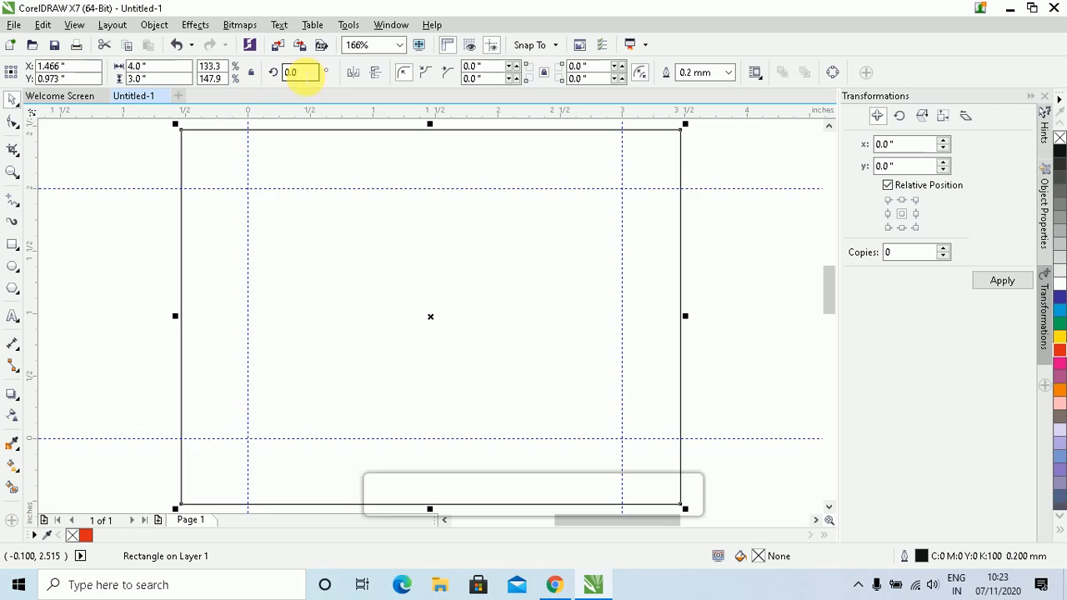
left_click(308, 72)
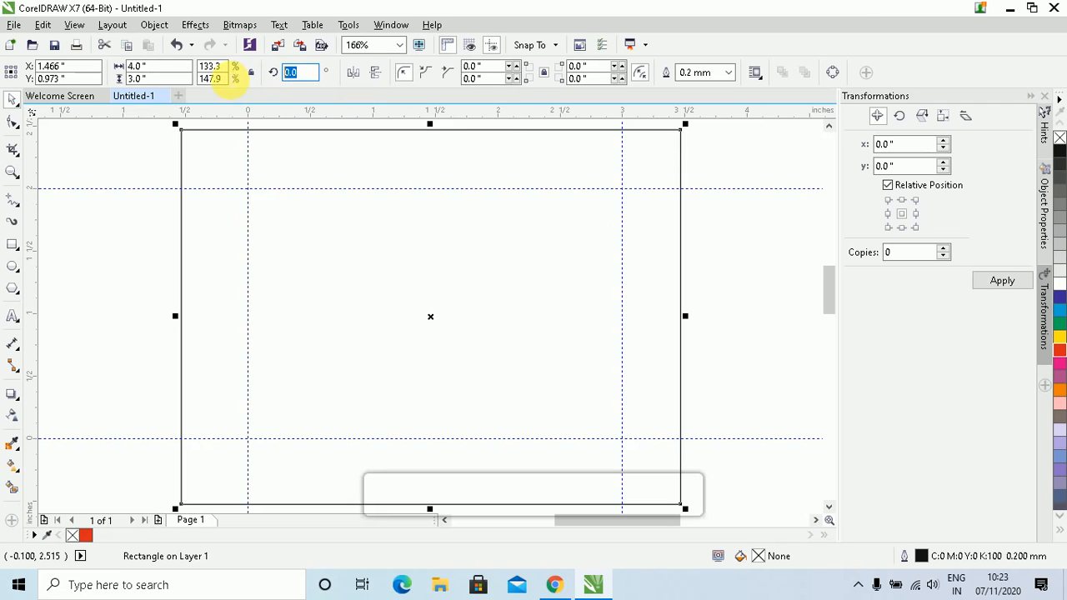
type("15")
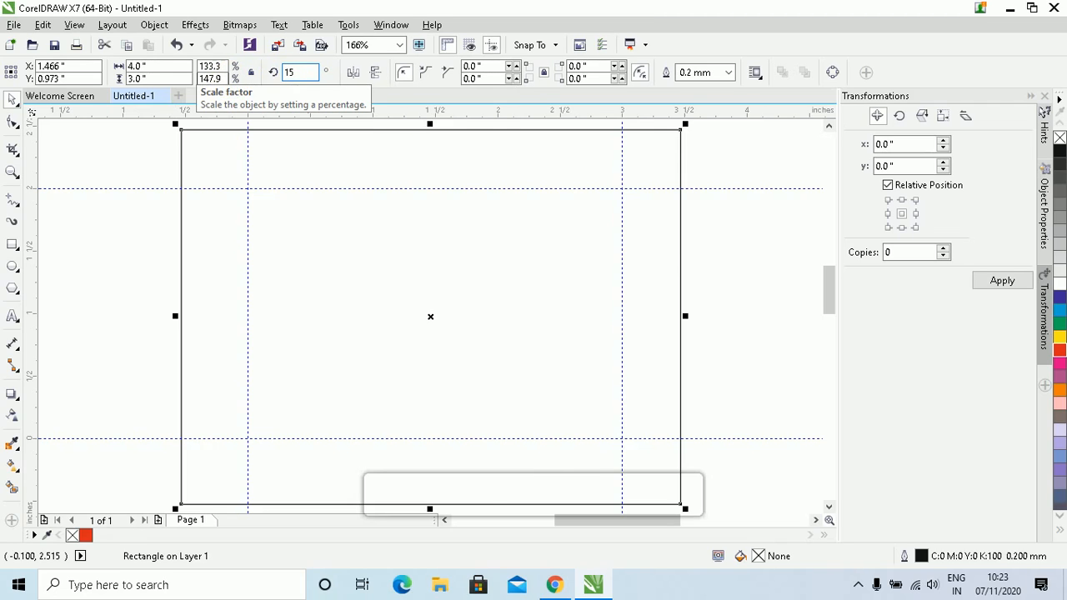
key("Return")
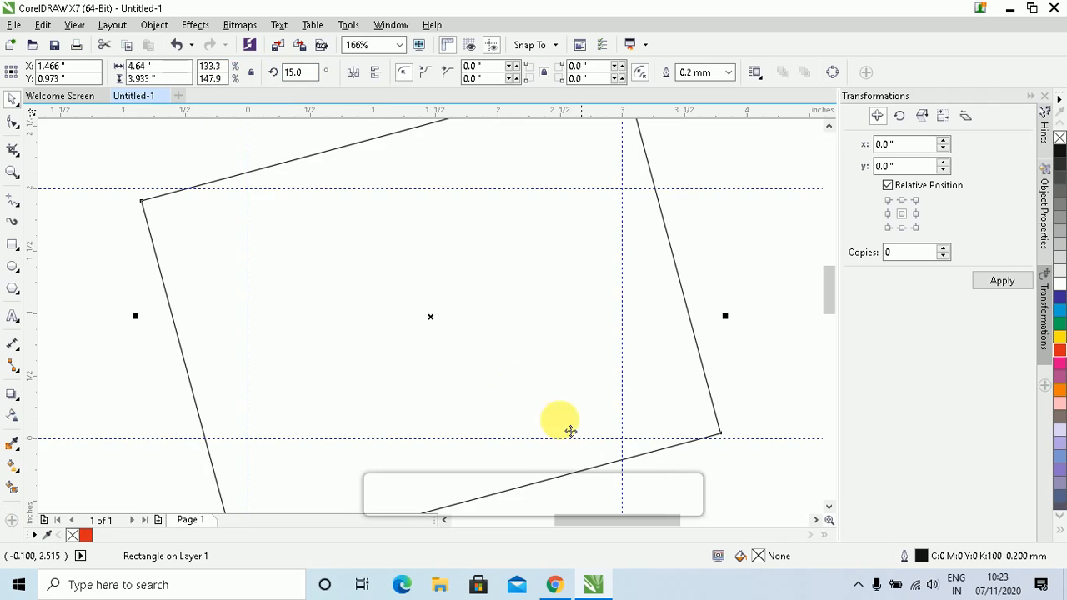
left_click(442, 331)
key("ctrl+z")
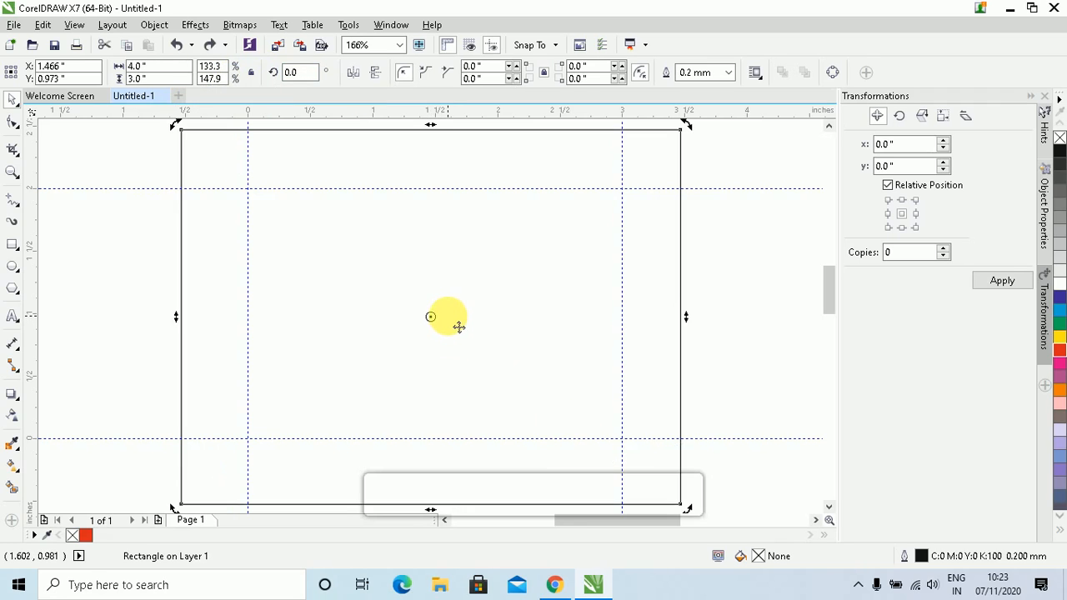
Try a green fill, a lighter grey fill and a 70% black fill on the rectangle.
scroll(459, 327, "down", 2)
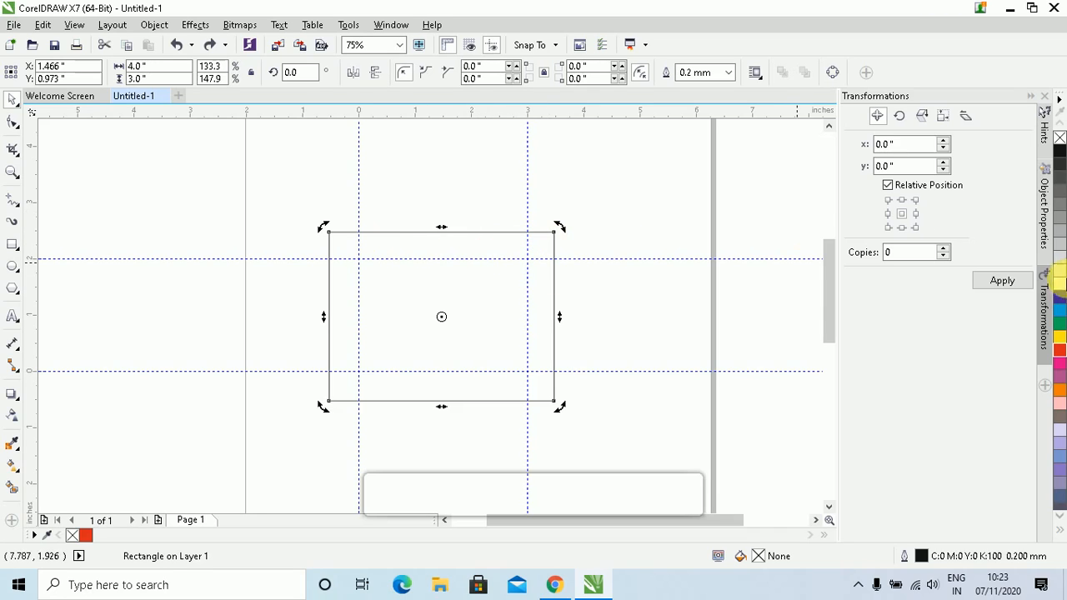
left_click(1059, 324)
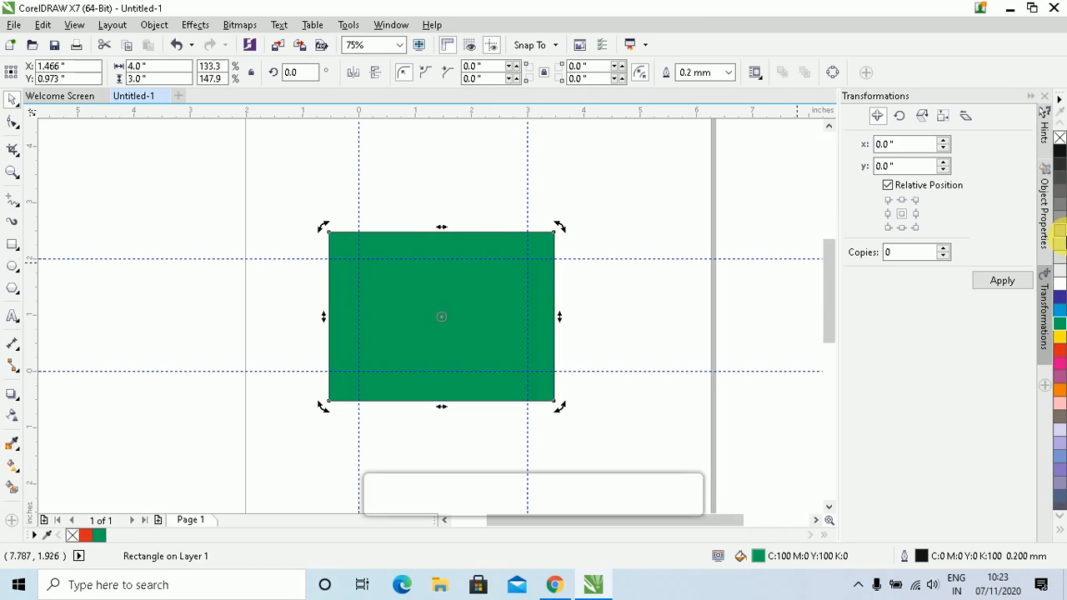
left_click(1059, 224)
left_click(1059, 191)
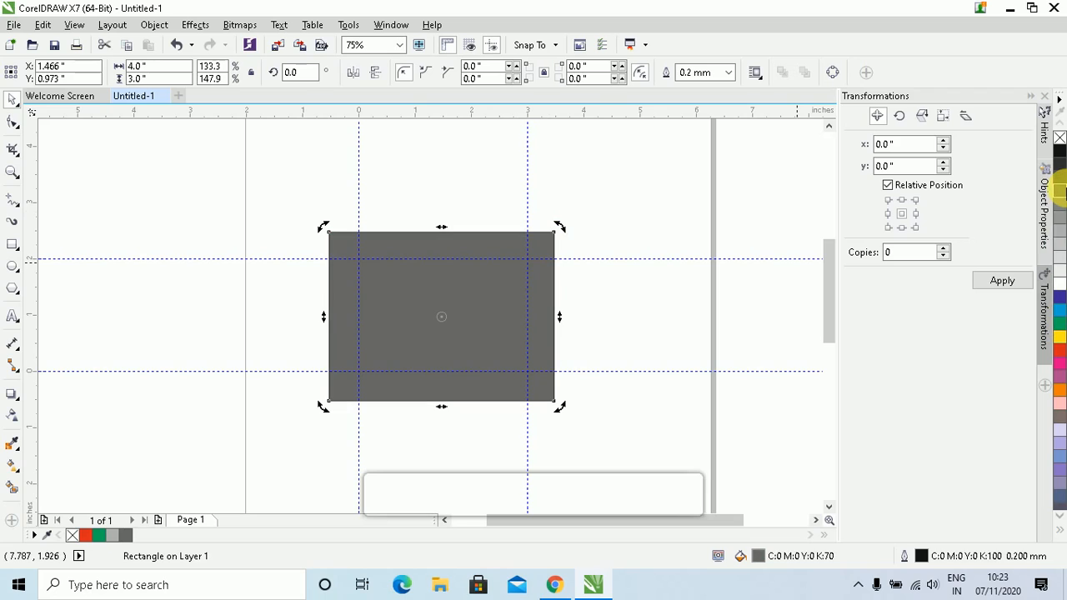
Expand the full colour palette and fill the rectangle with red (C:0 M:100 Y:100 K:0).
left_click(1058, 521)
left_click(1059, 521)
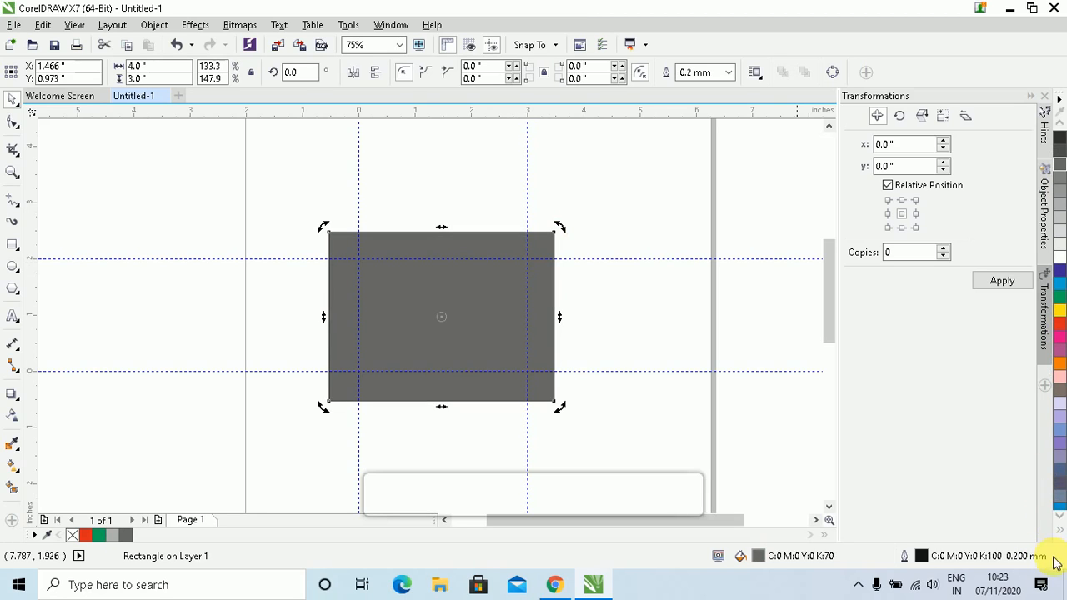
left_click(1060, 533)
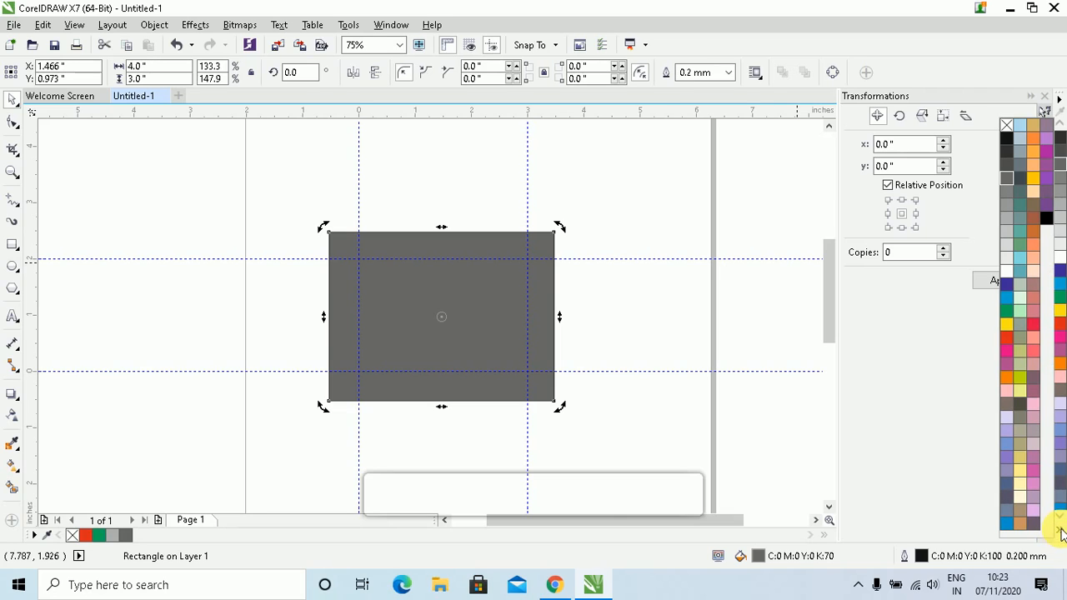
left_click(1006, 340)
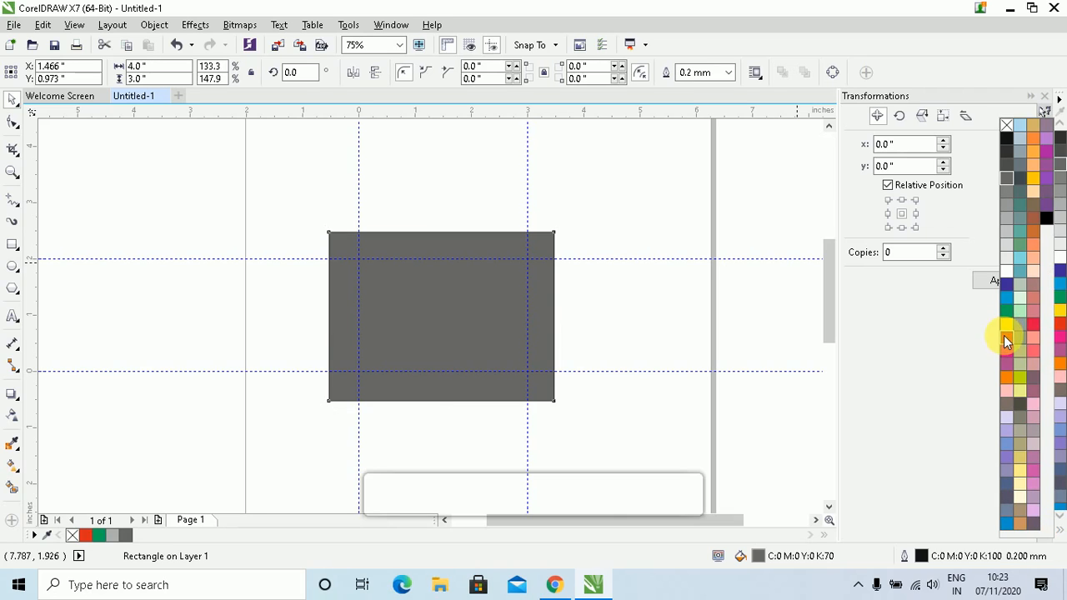
left_click(1006, 340)
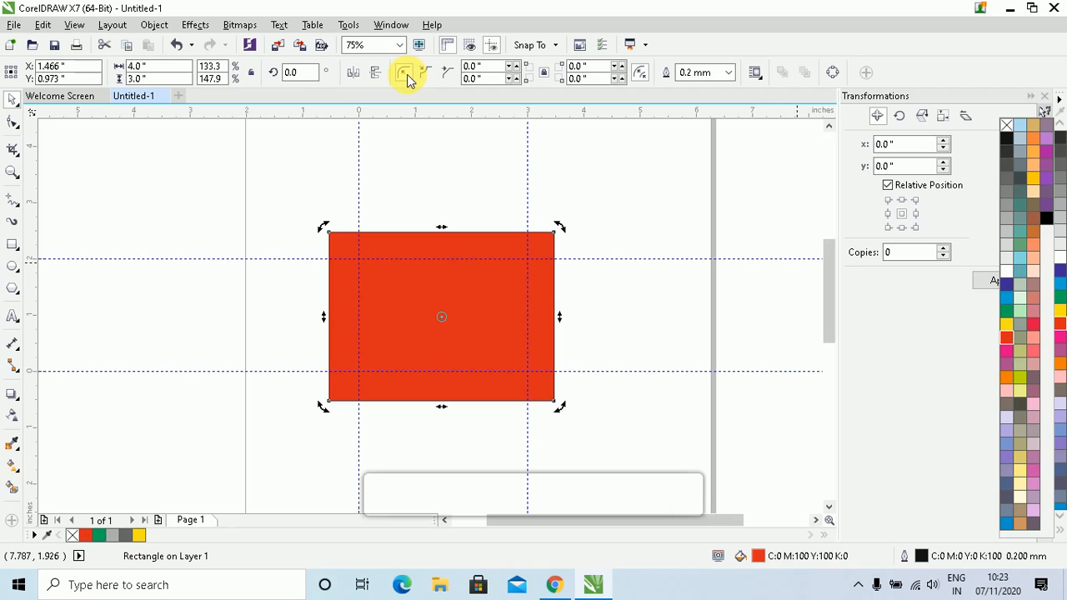
Round all four corners of the red rectangle with a linked corner radius of 1 inch.
left_click(475, 245)
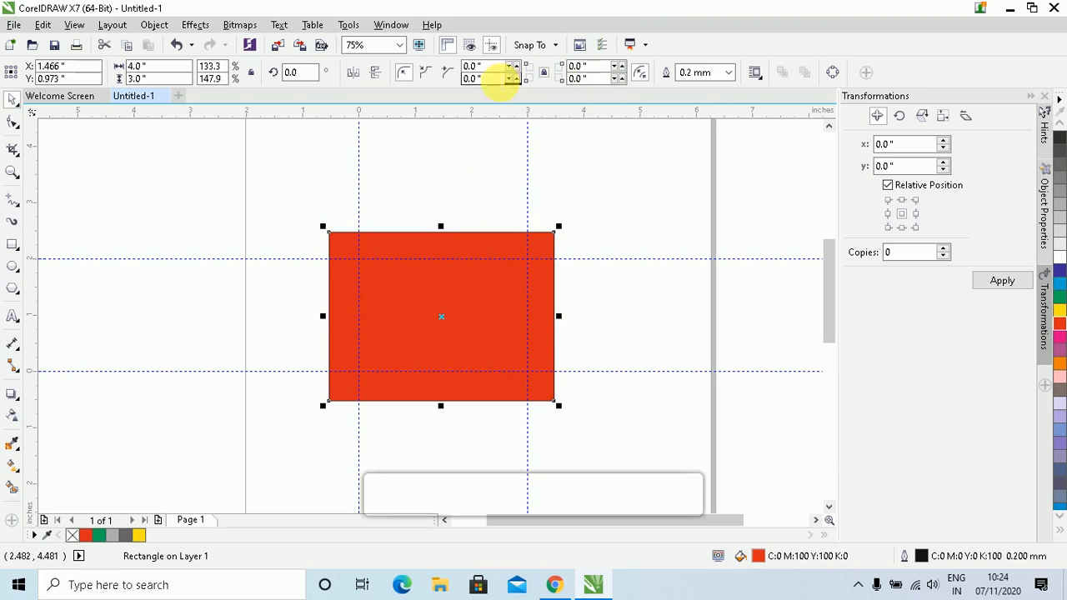
left_click(492, 66)
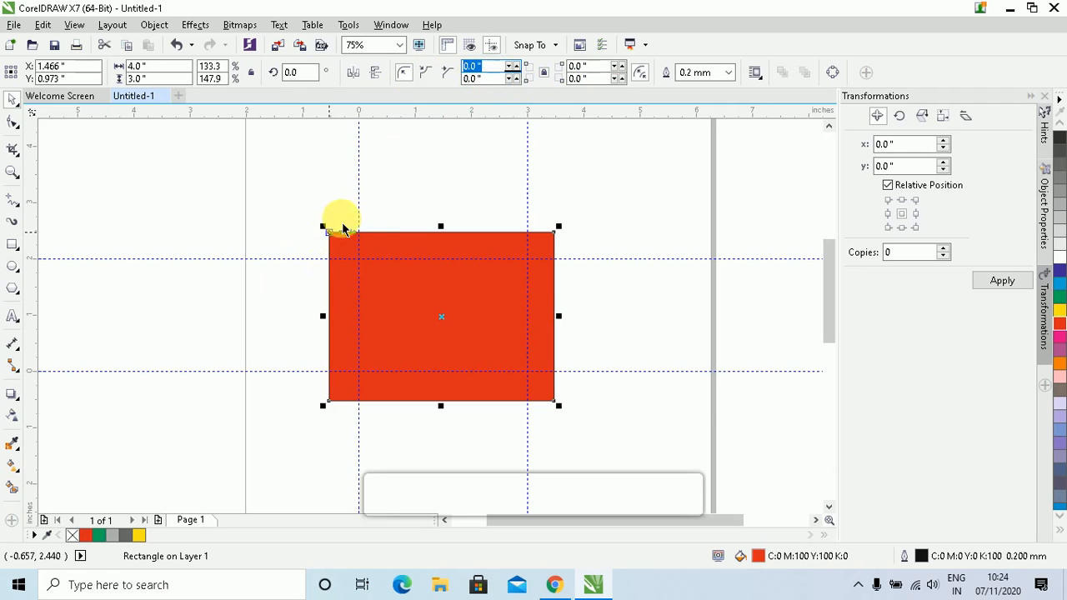
left_click(471, 79)
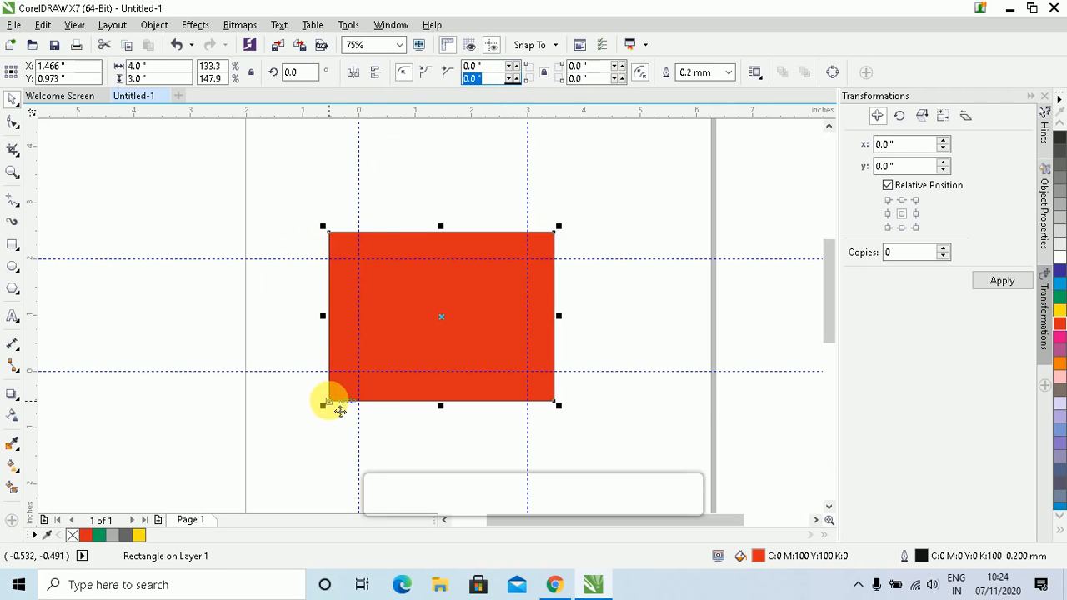
left_click(612, 81)
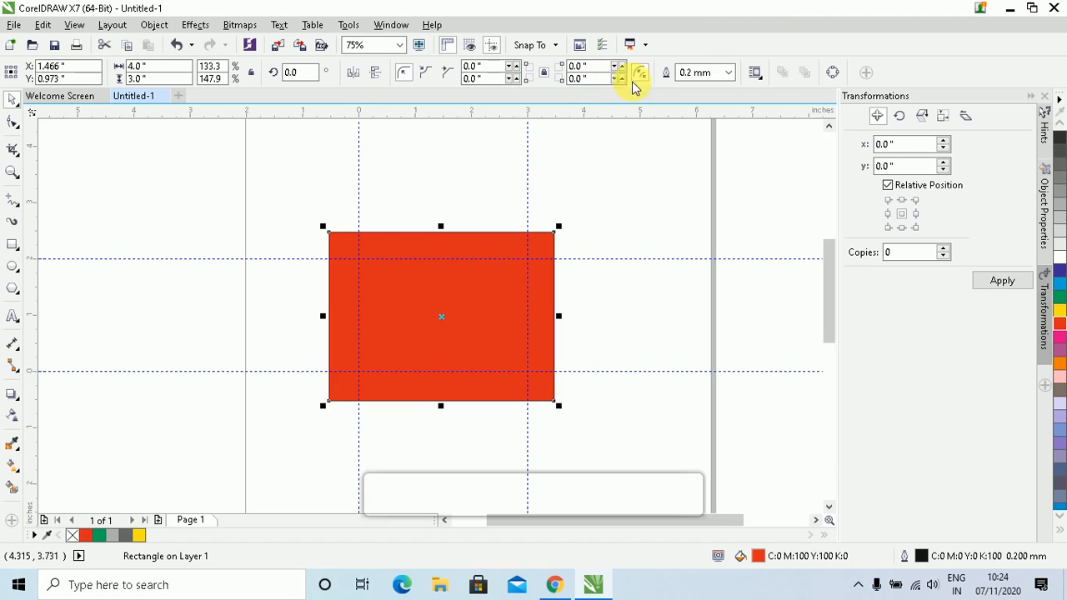
left_click(602, 67)
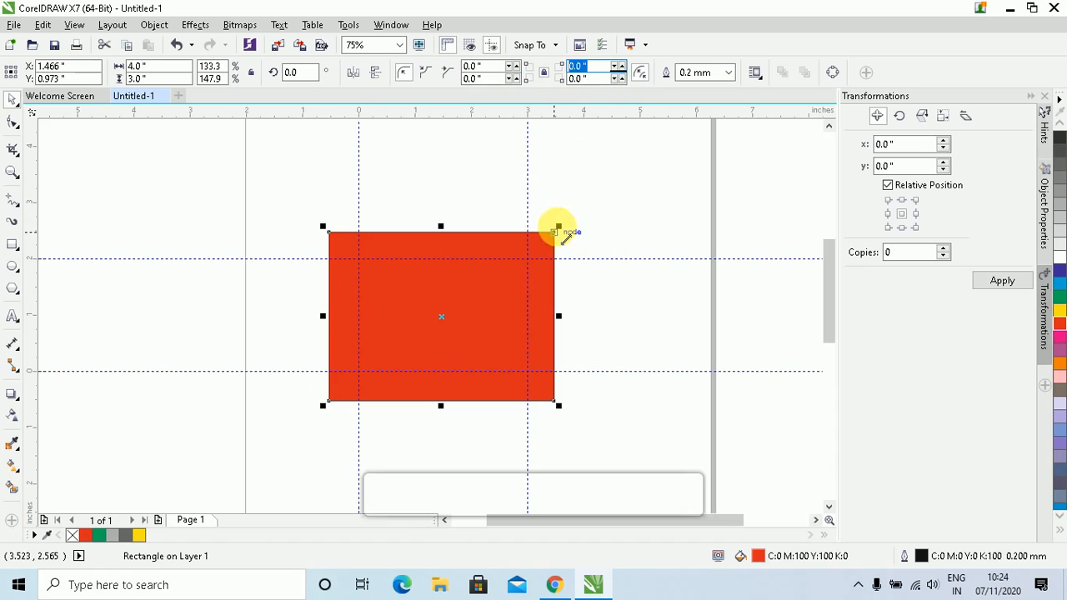
left_click(482, 67)
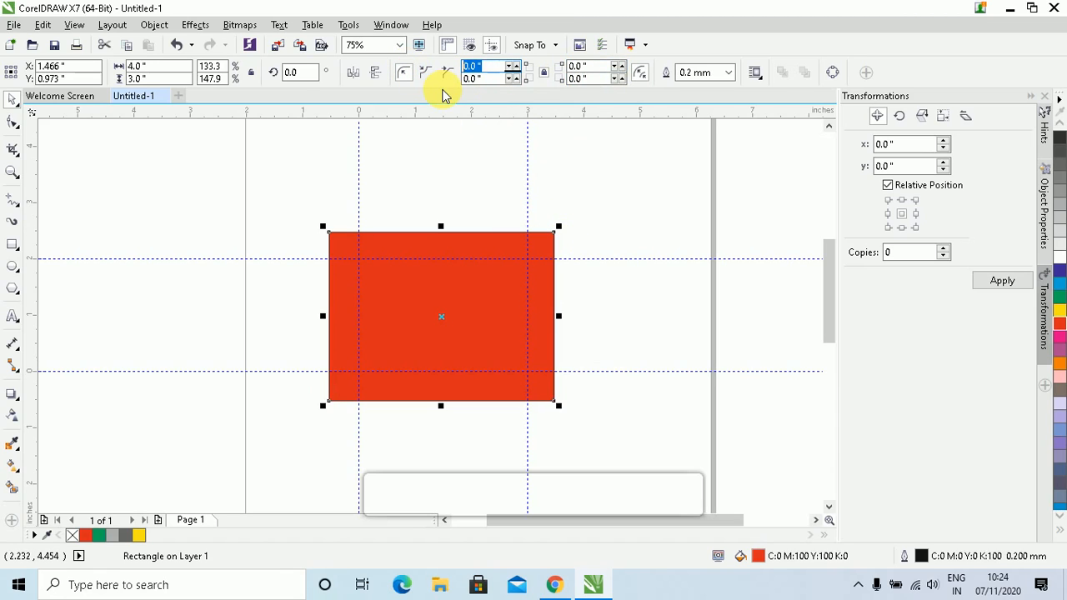
key("Return")
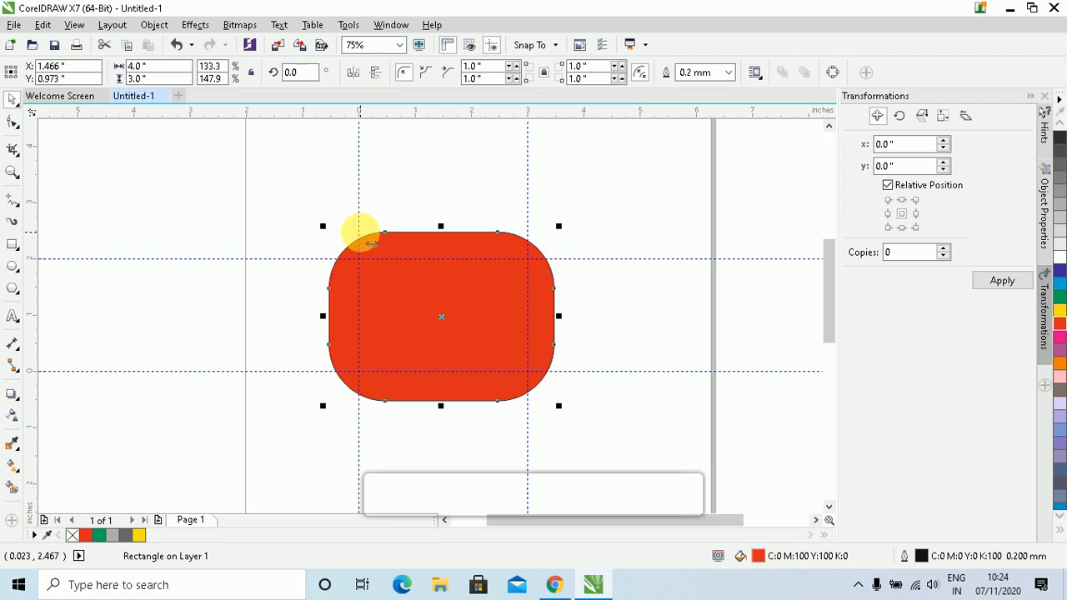
Try the scalloped and chamfered styles on all four corners and switch back to round corners.
left_click(426, 74)
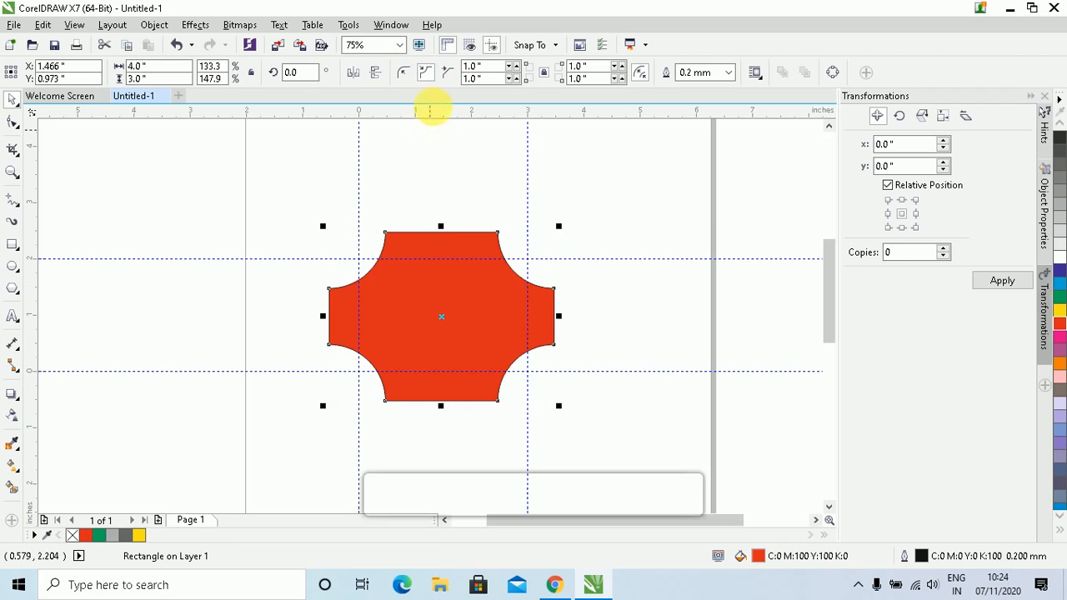
left_click(445, 74)
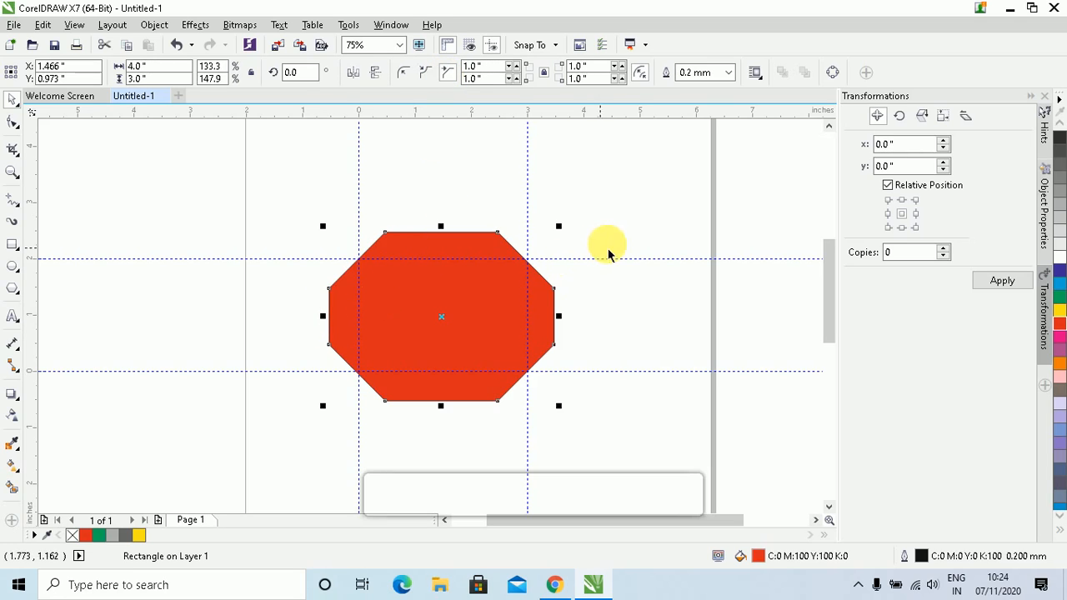
left_click(401, 75)
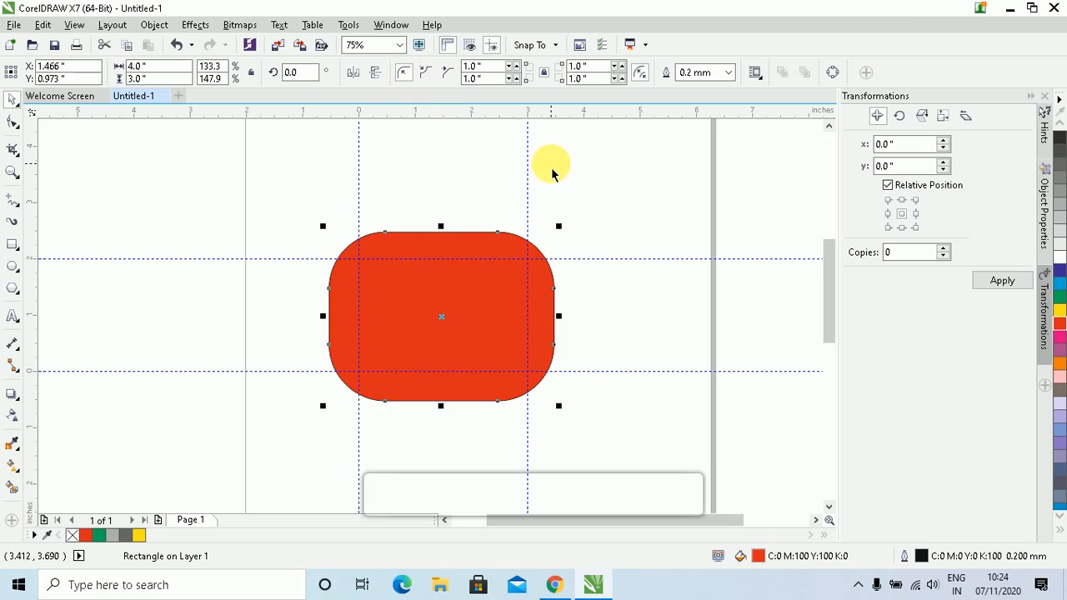
Reset the radius of all four rectangle corners to 0.
left_click(481, 78)
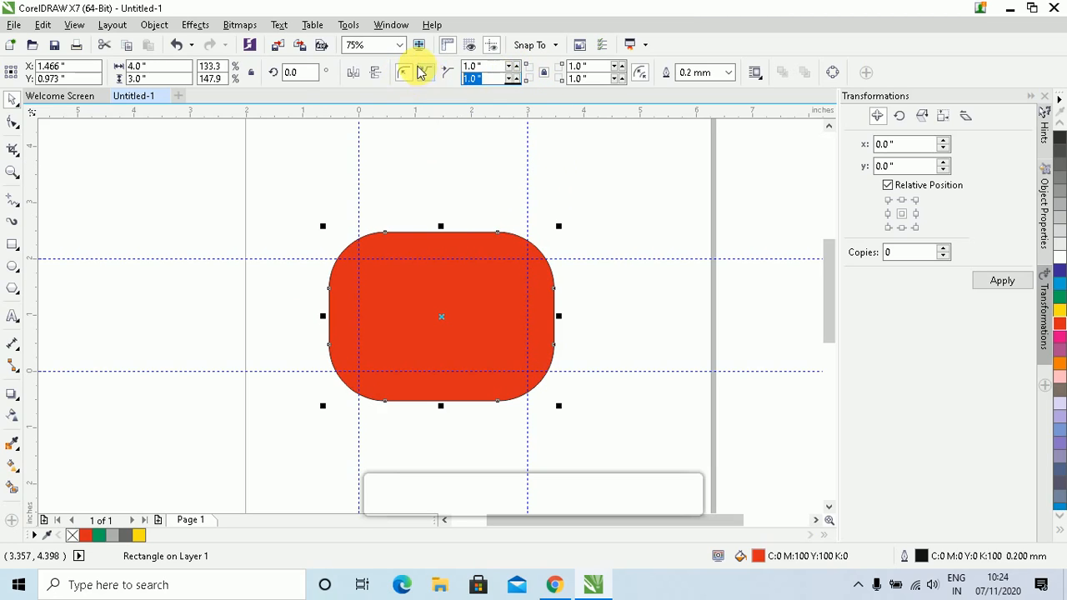
left_click(489, 68)
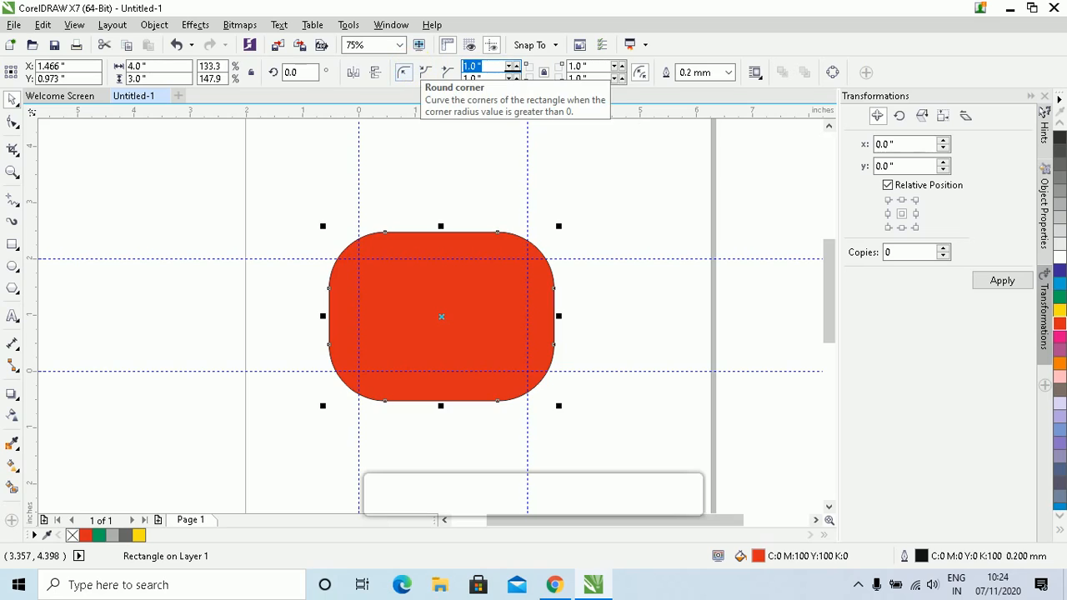
type("0")
key("Return")
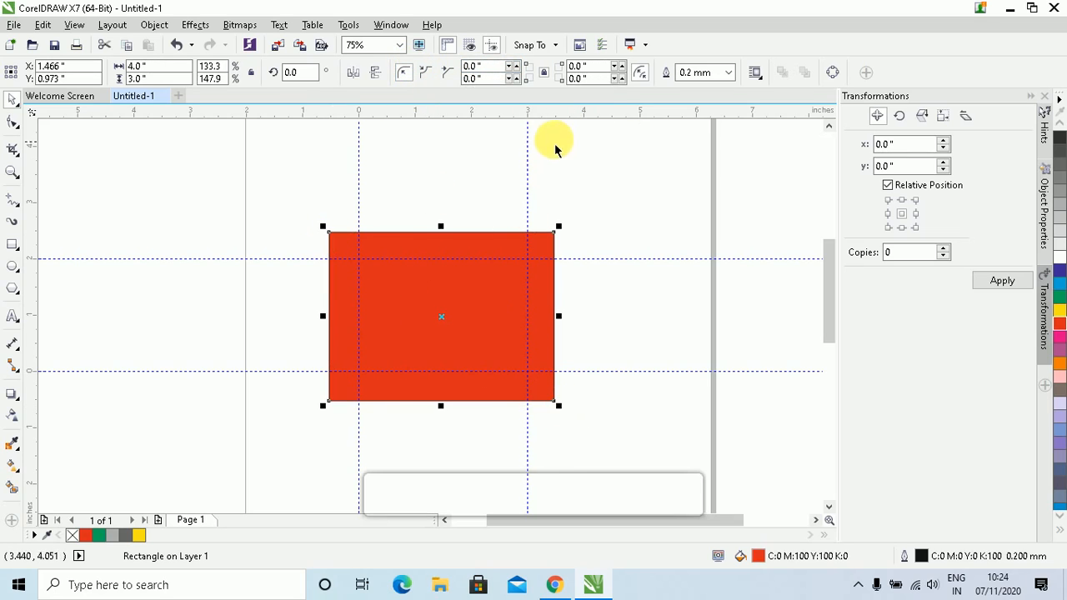
Unlink the corner radii and round only the rectangle's top-left and bottom-right corners with a 1-inch radius.
left_click(544, 77)
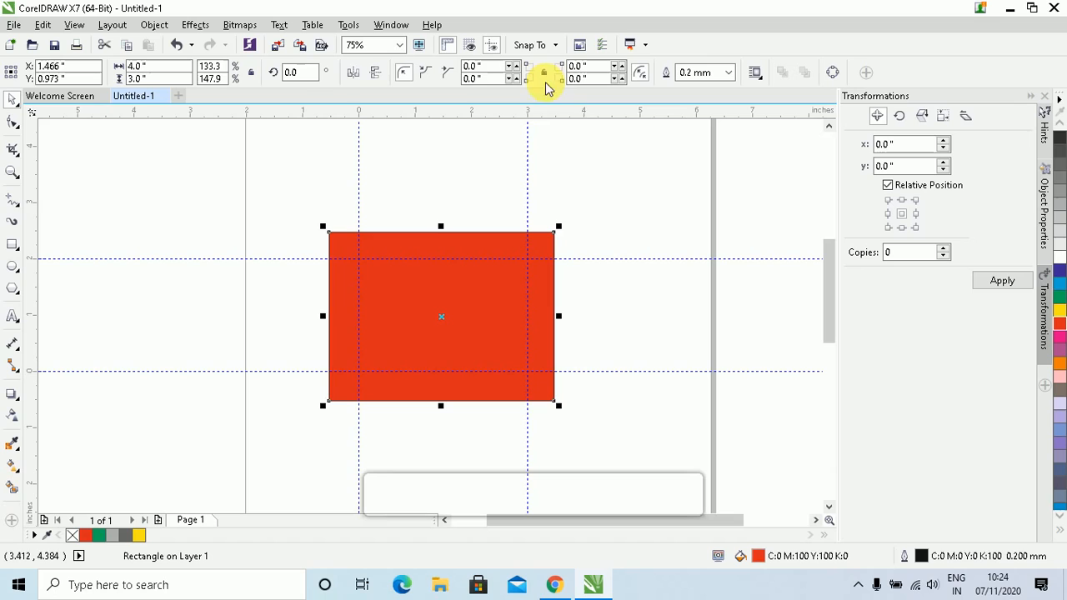
left_click(486, 67)
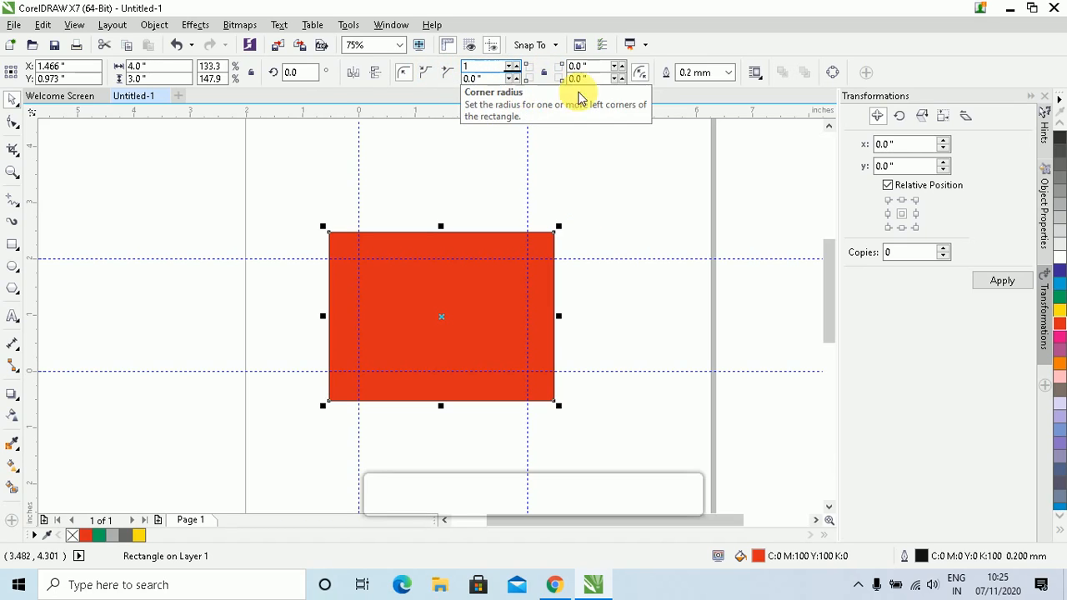
type("1")
key("Return")
left_click(588, 78)
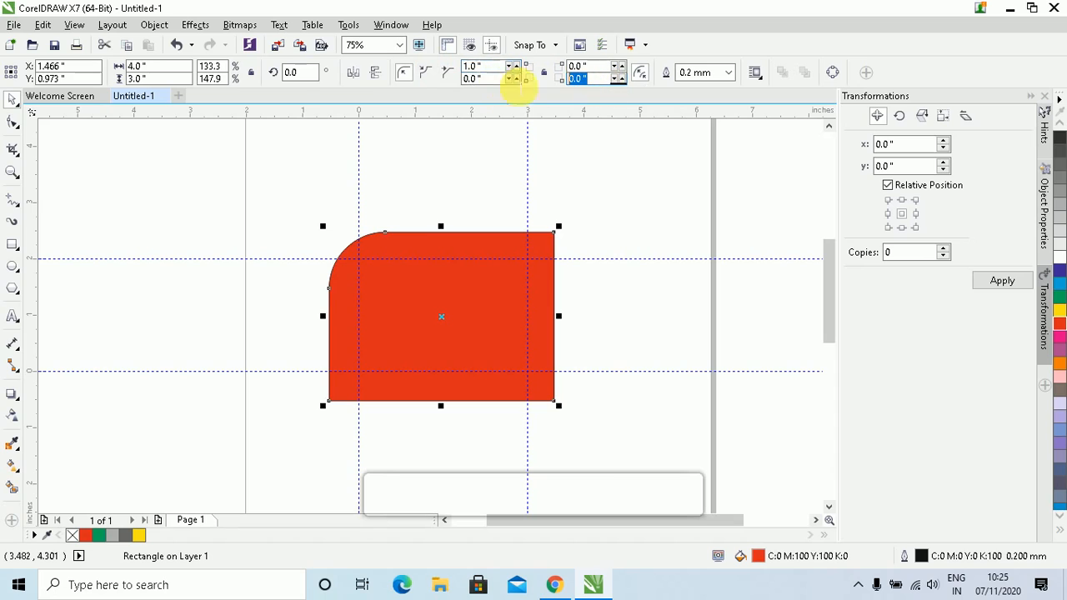
type("1")
key("Return")
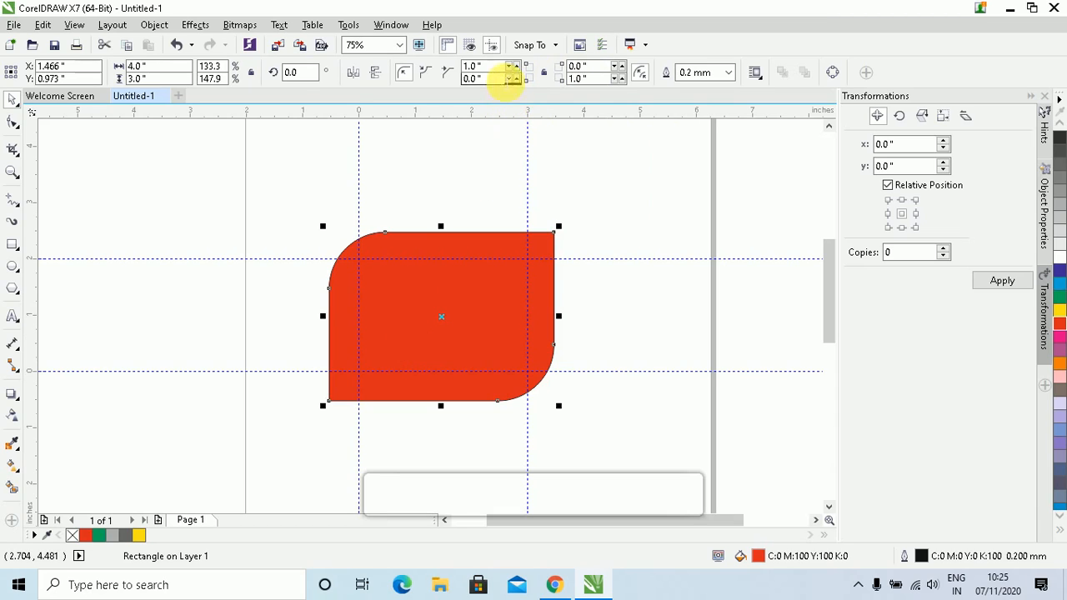
Try the scalloped and chamfered styles on the two opposite corners and return them to round.
left_click(431, 75)
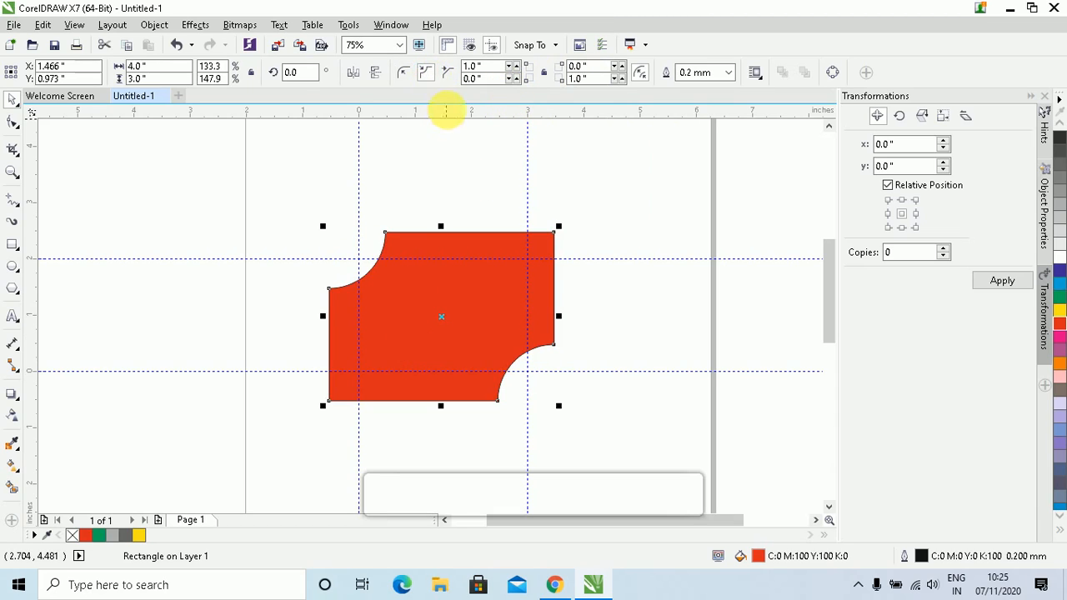
left_click(447, 75)
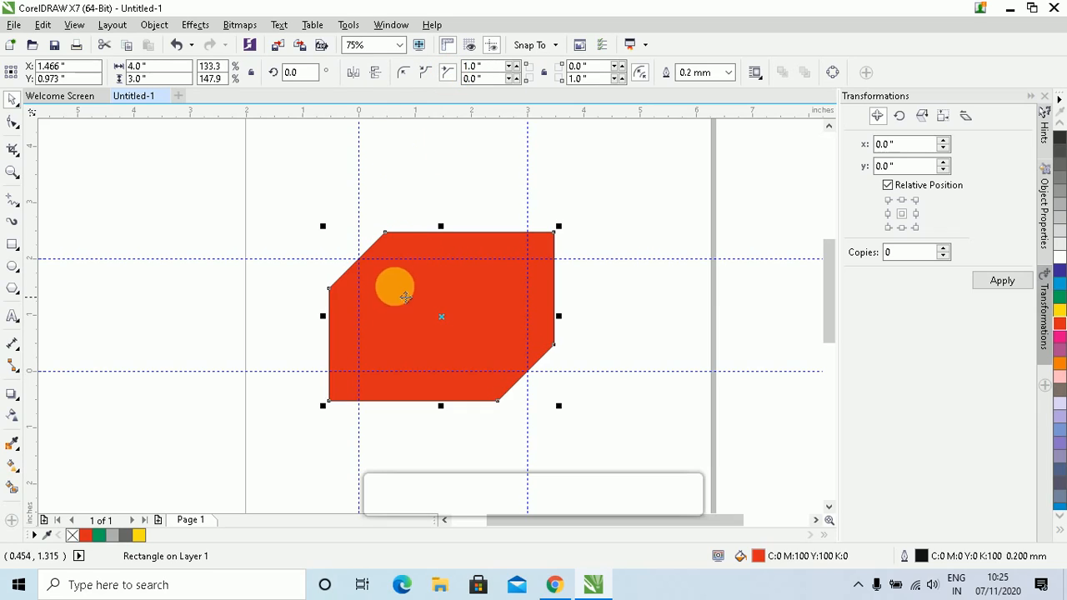
left_click(402, 73)
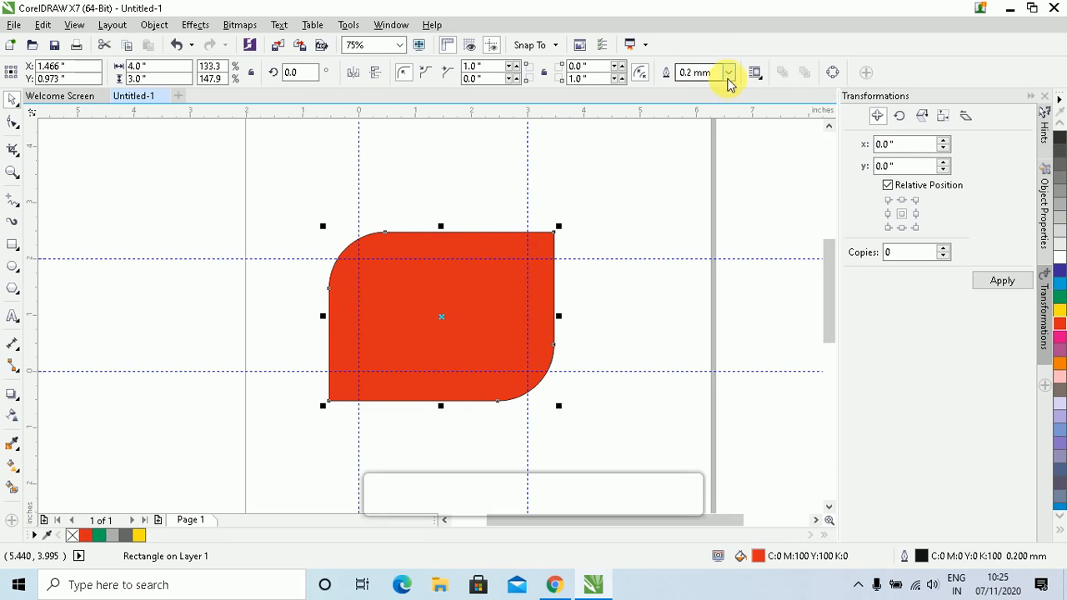
Try preset outline widths of 1.5 mm, 4.0 mm, 10.0 mm and 1.0 mm on the rectangle.
left_click(729, 72)
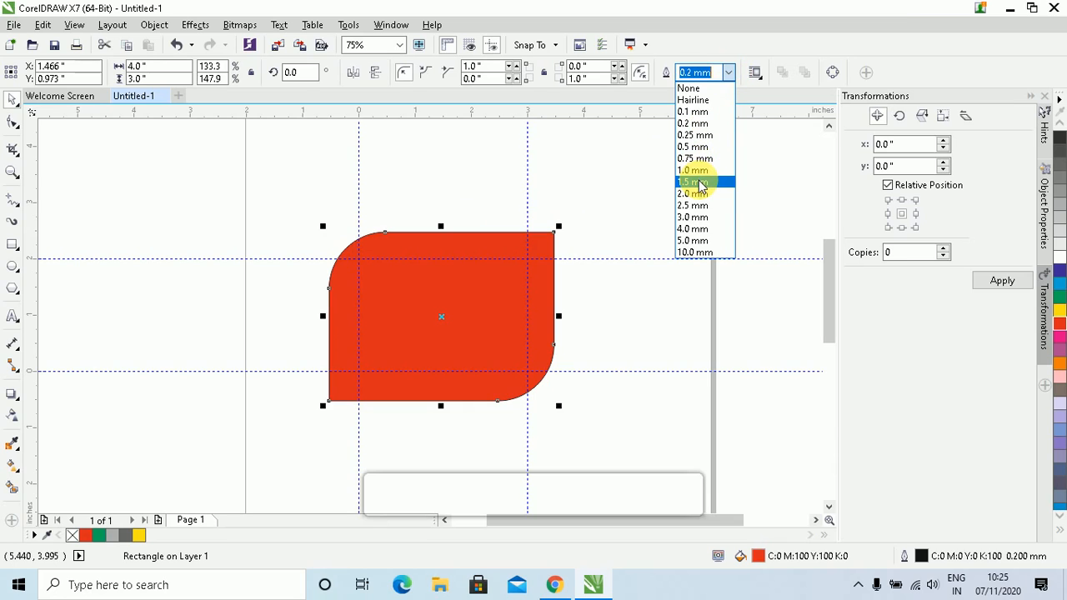
left_click(698, 183)
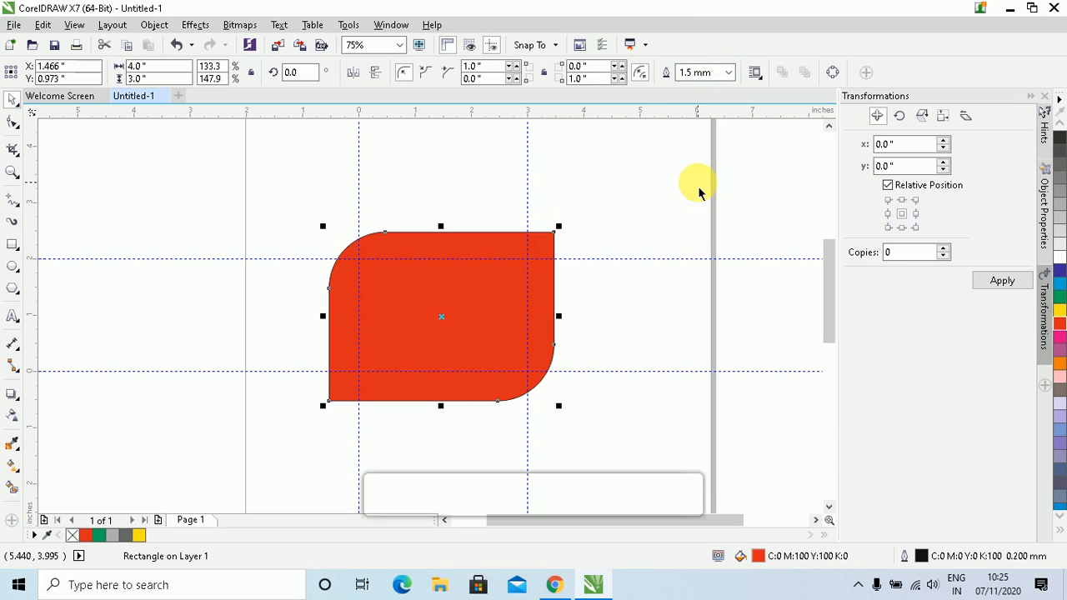
left_click(727, 73)
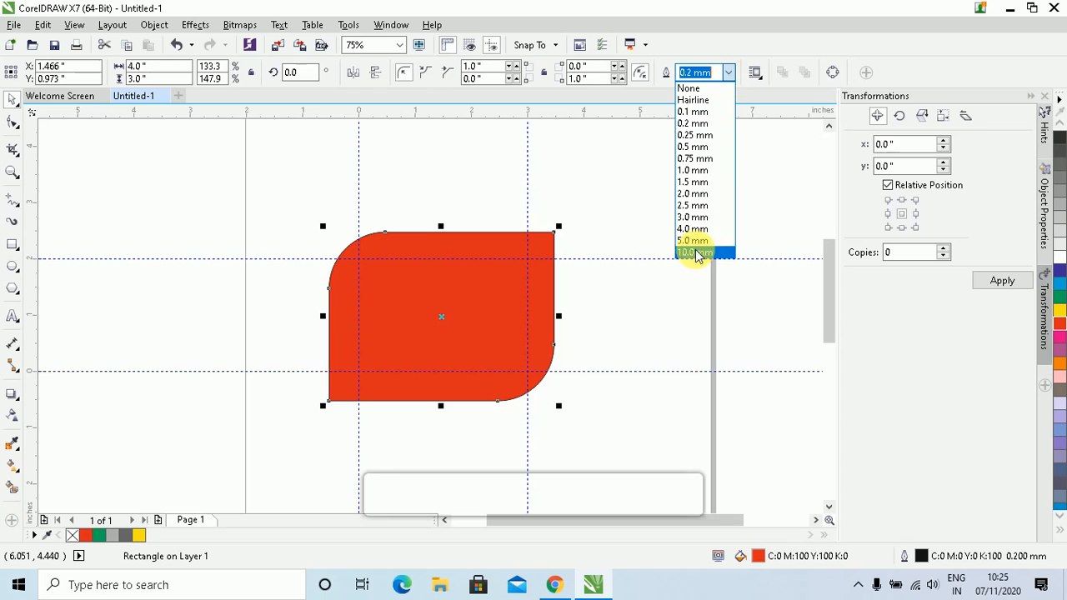
left_click(698, 228)
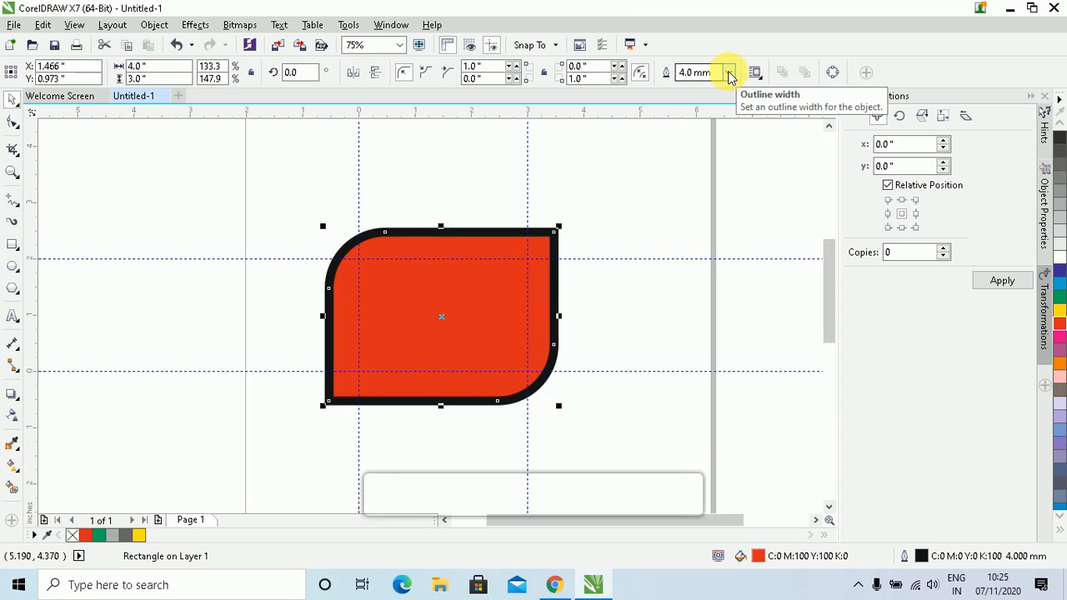
left_click(729, 73)
left_click(695, 254)
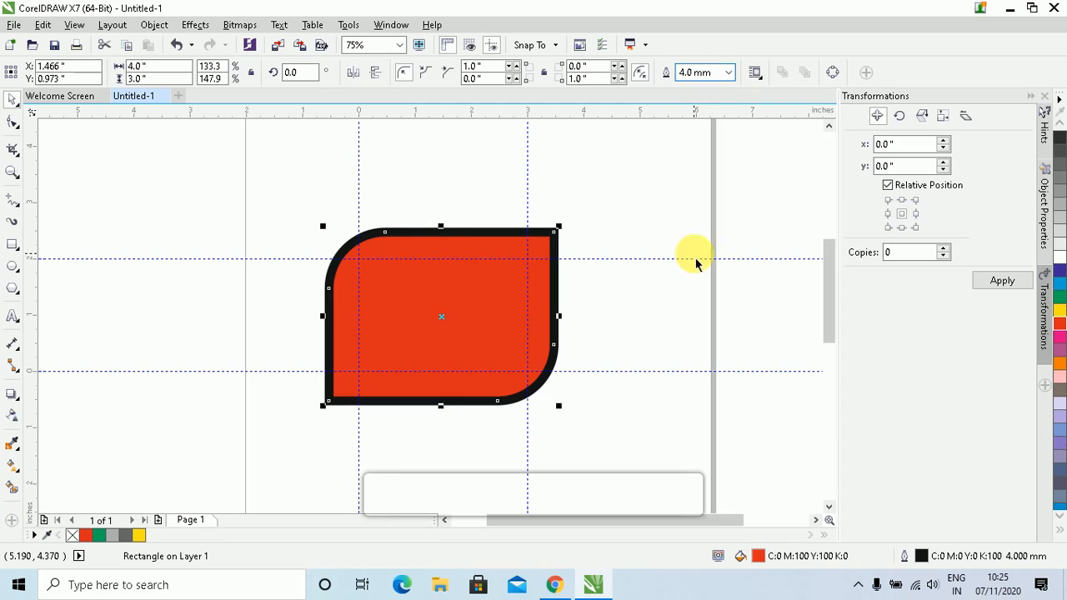
left_click(730, 74)
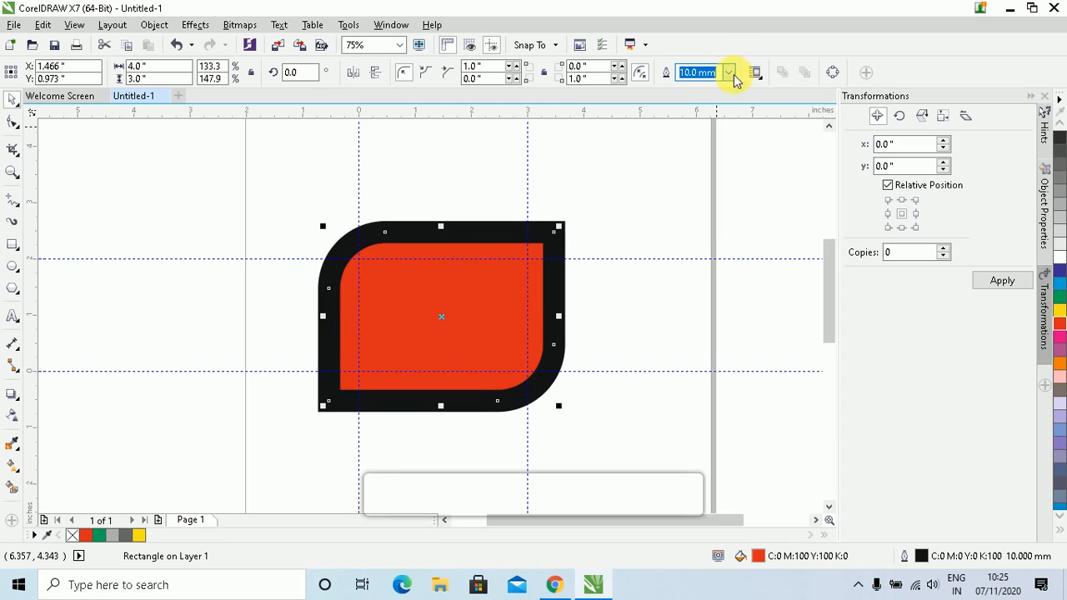
left_click(671, 181)
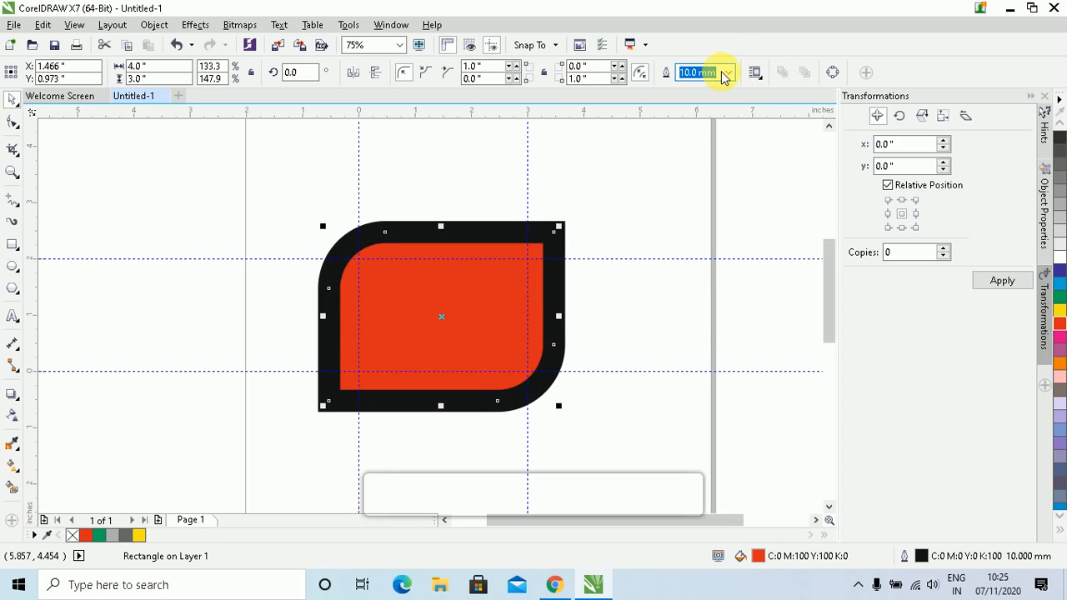
left_click(731, 73)
left_click(707, 178)
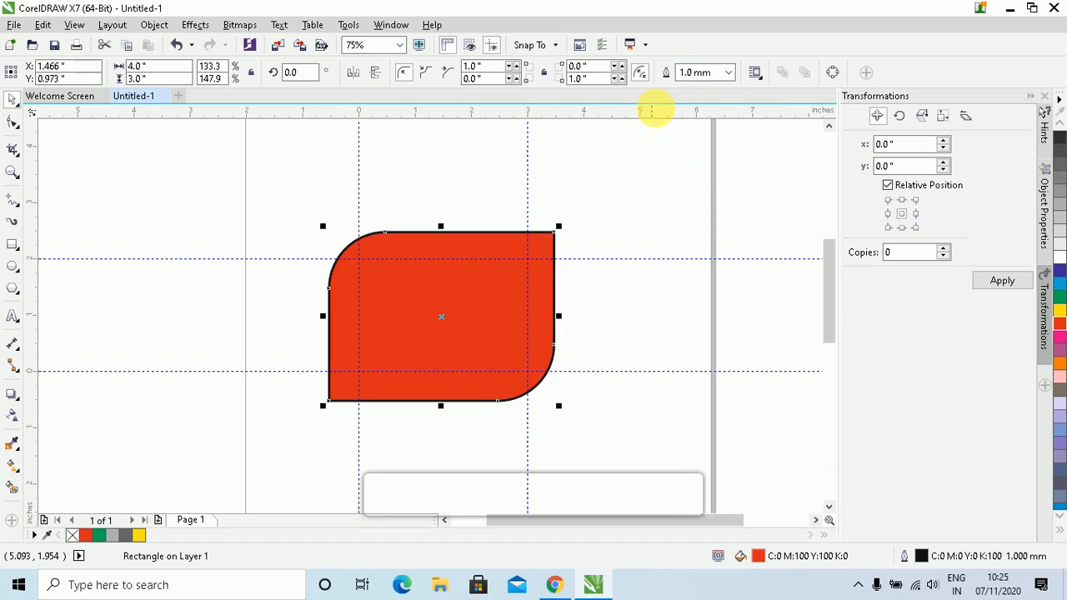
Try a custom 12 mm outline width on the rectangle and set the outline to the 2.0 mm preset.
left_click(679, 72)
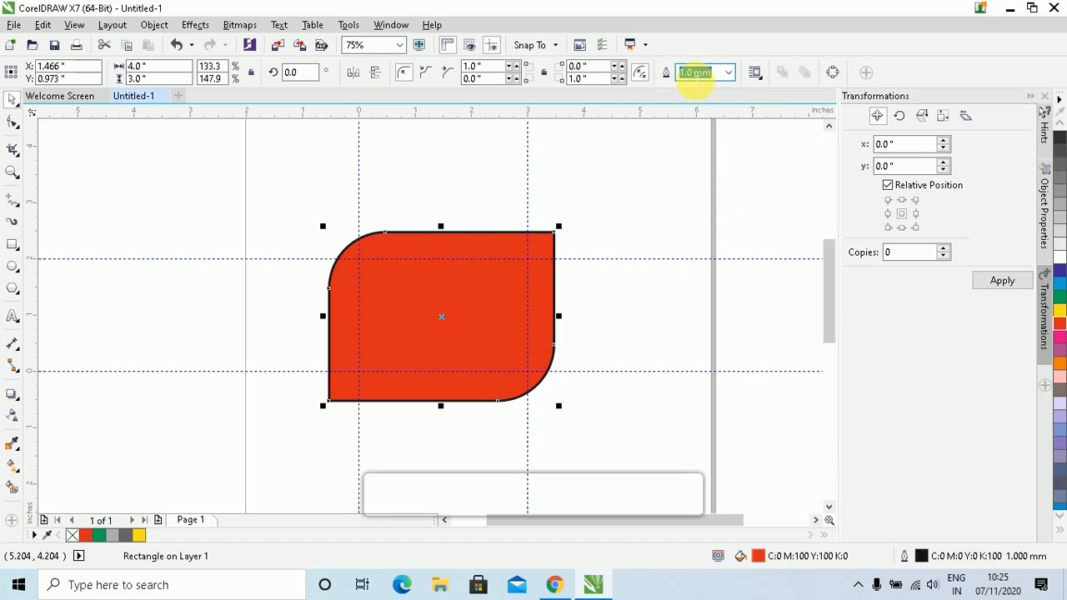
type("12")
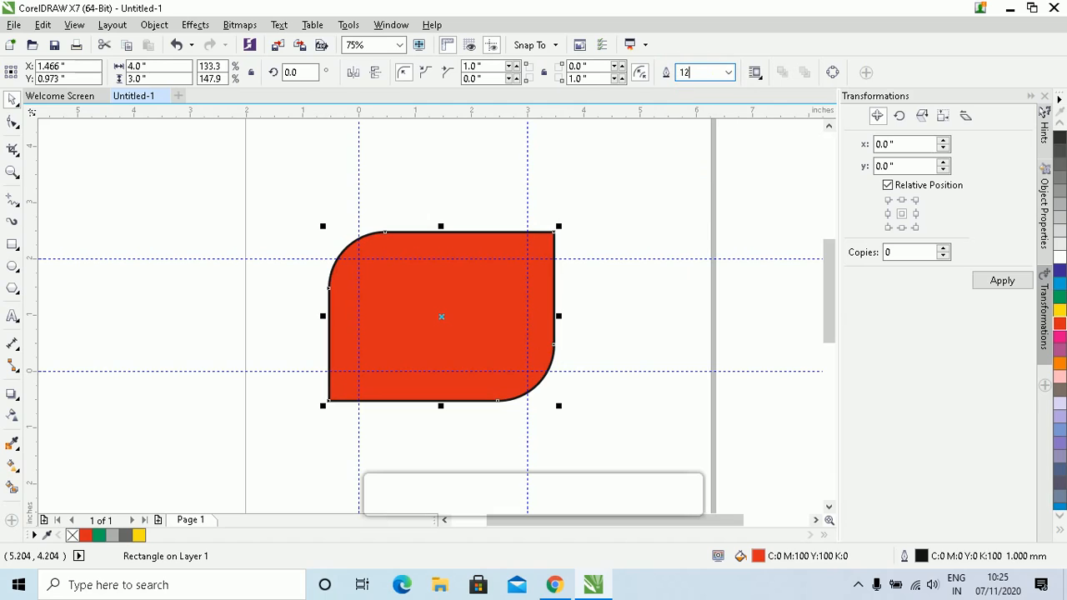
key("Return")
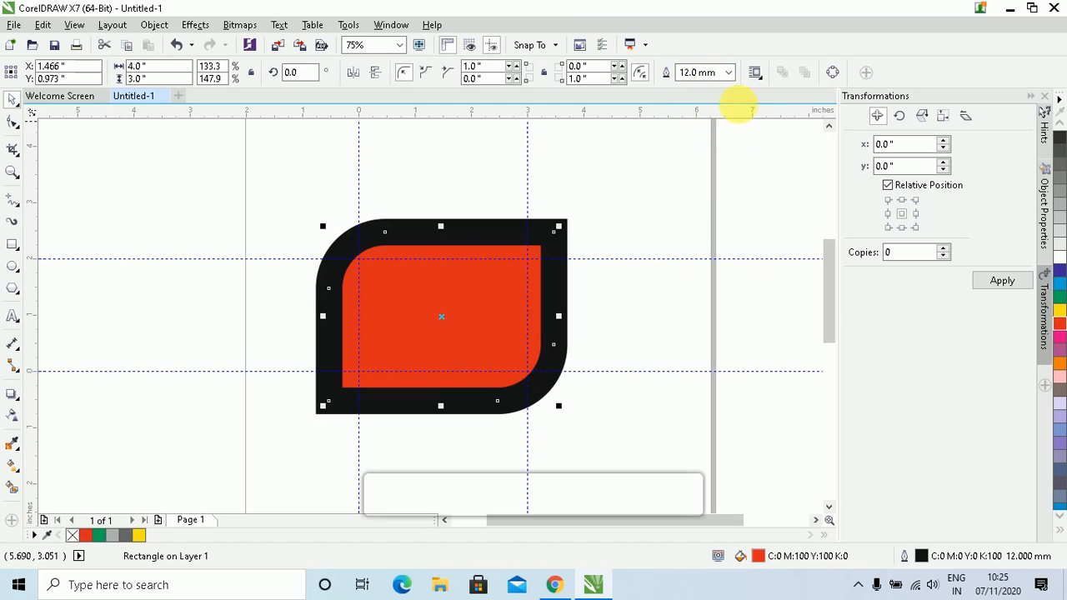
left_click(728, 73)
left_click(693, 197)
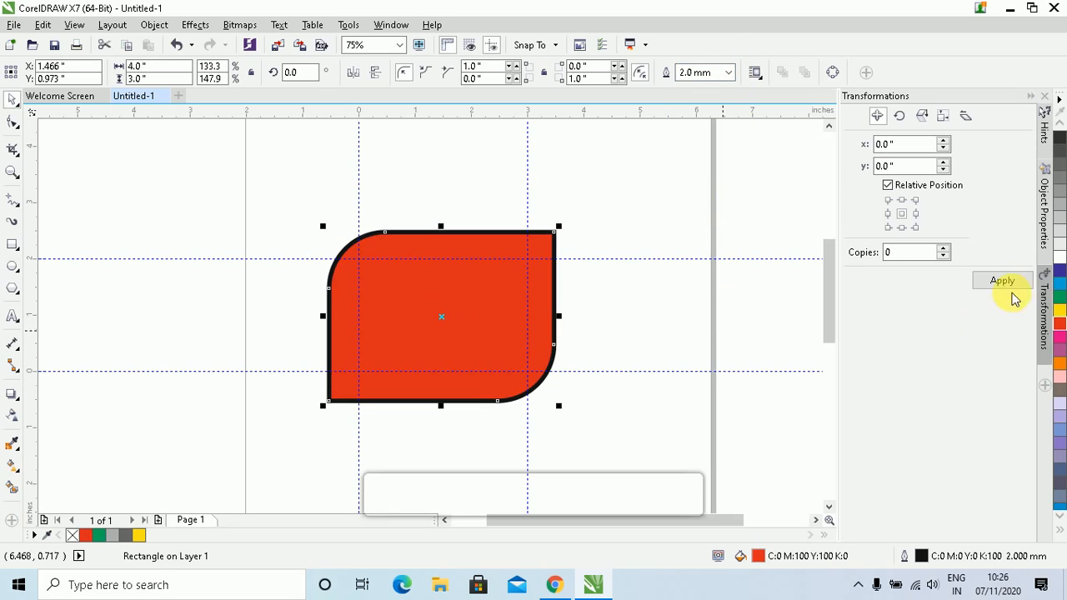
Colour the rectangle's outline green (C:100 M:0 Y:100 K:0) and its fill red (C:0 M:100 Y:100 K:0), trying a cyan fill first.
left_click(1060, 287)
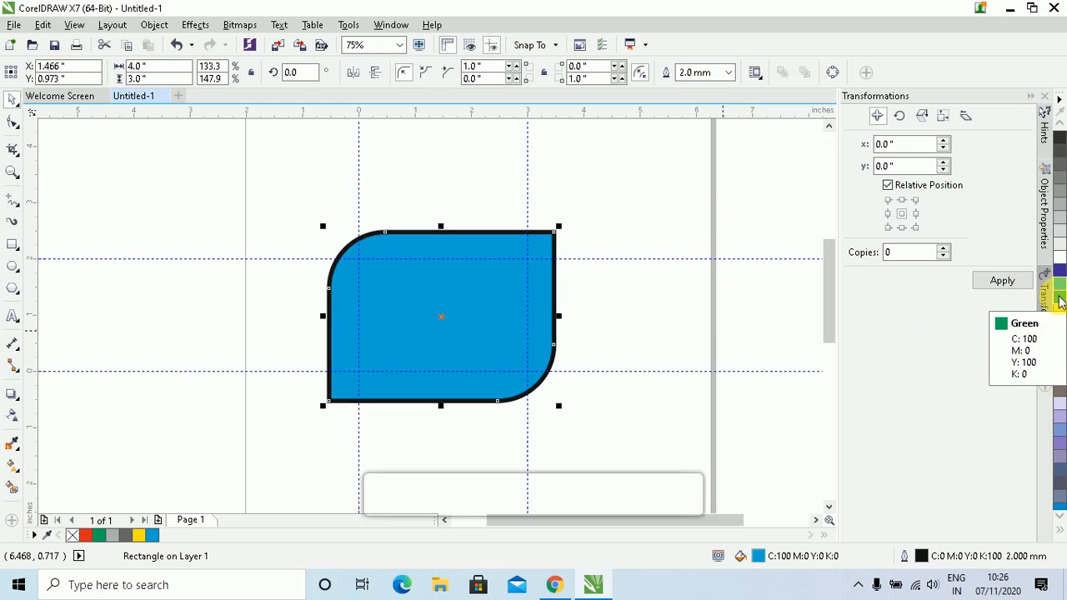
right_click(1060, 301)
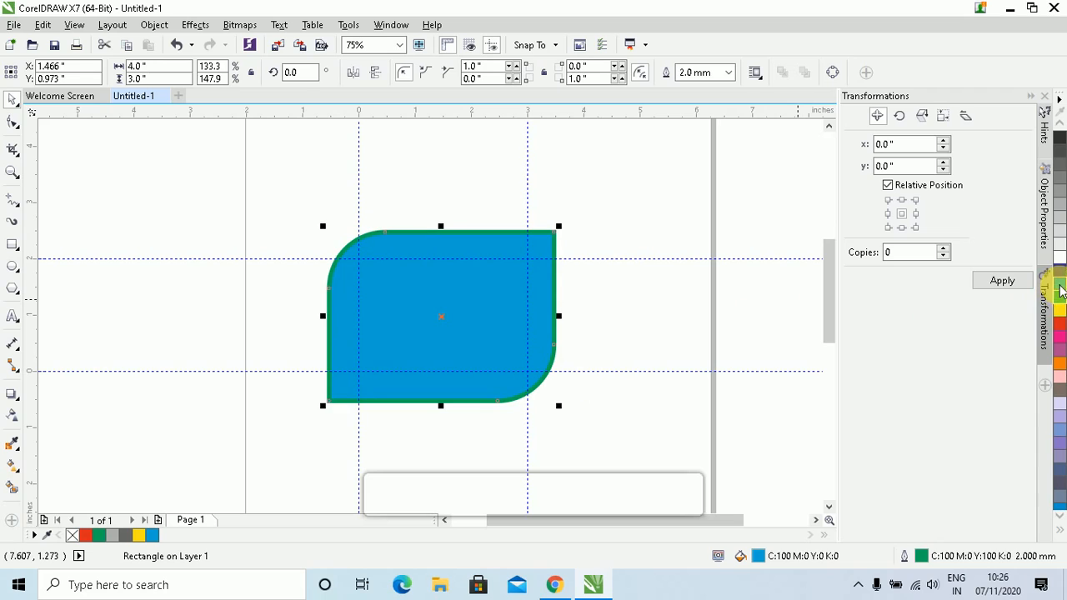
left_click(1059, 326)
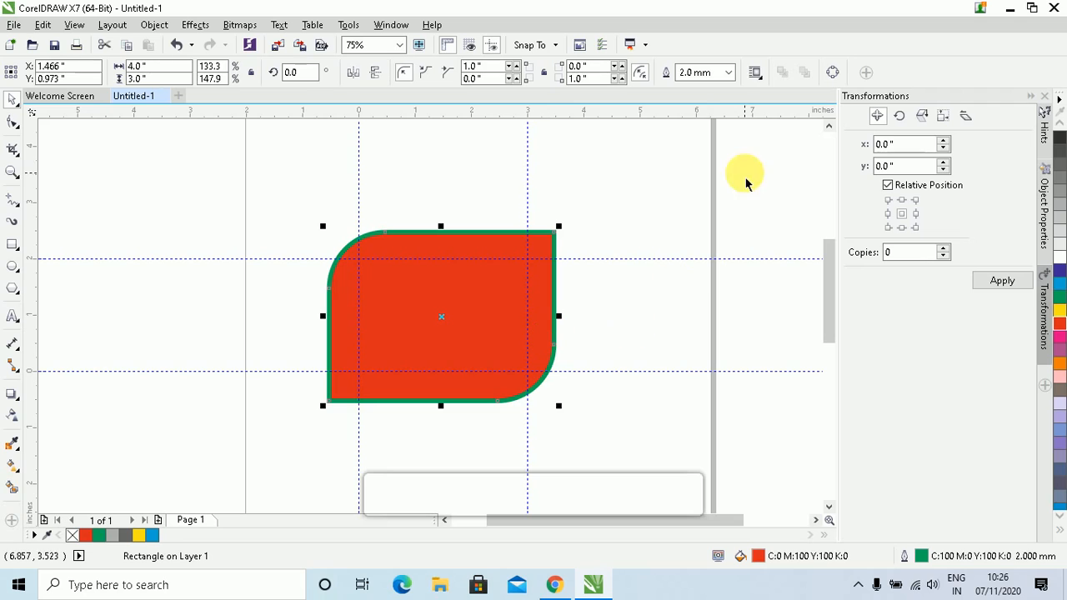
left_click(760, 80)
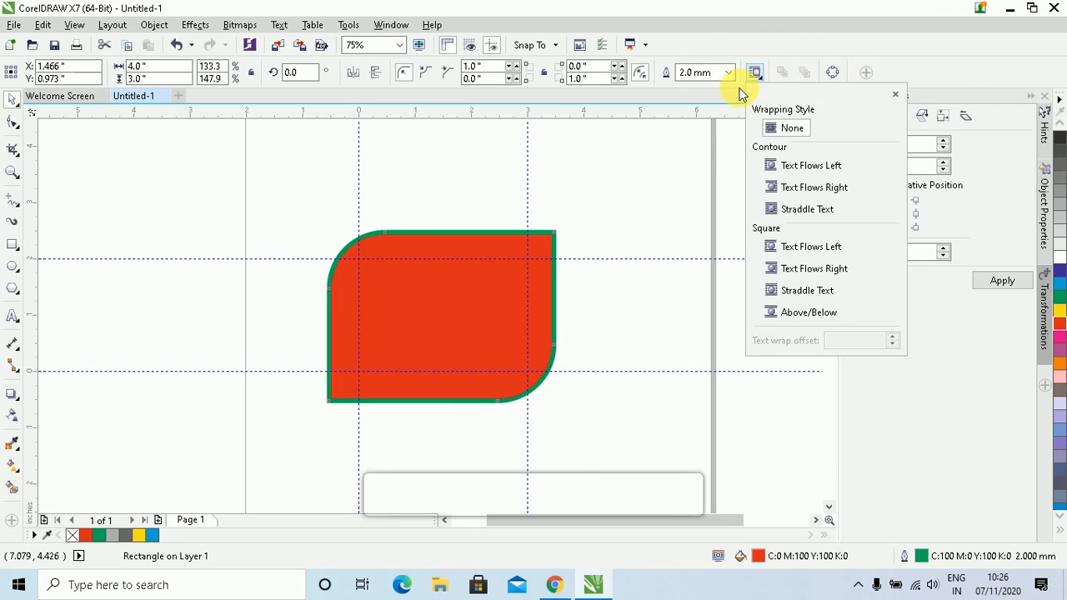
left_click(670, 142)
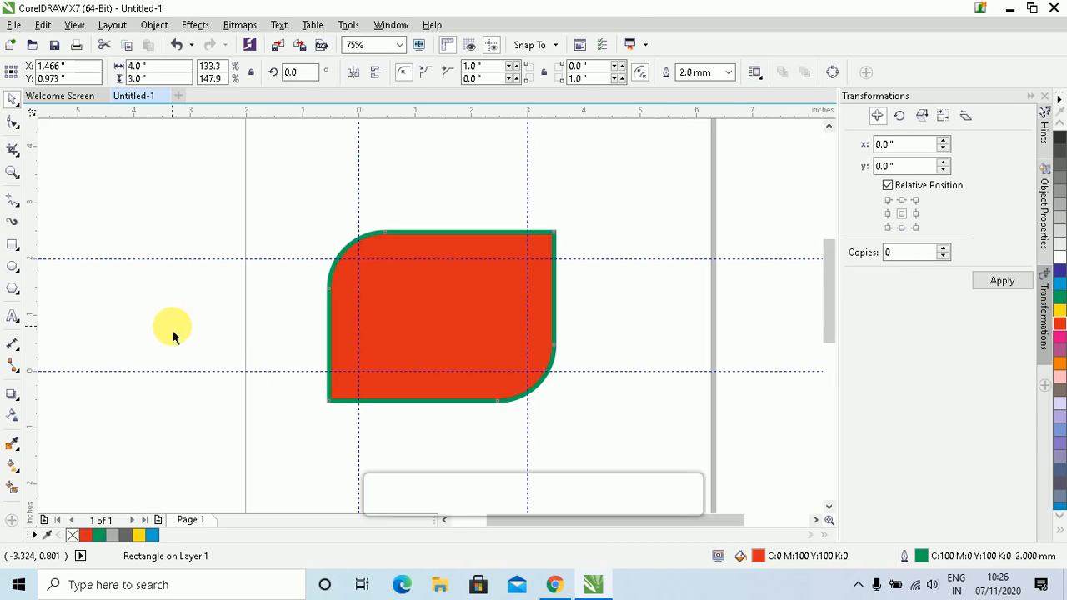
Move the red rectangle to the page's upper-right area and scale it down to about 3.19 × 2.39 inches.
scroll(229, 283, "down", 1)
left_click(336, 321)
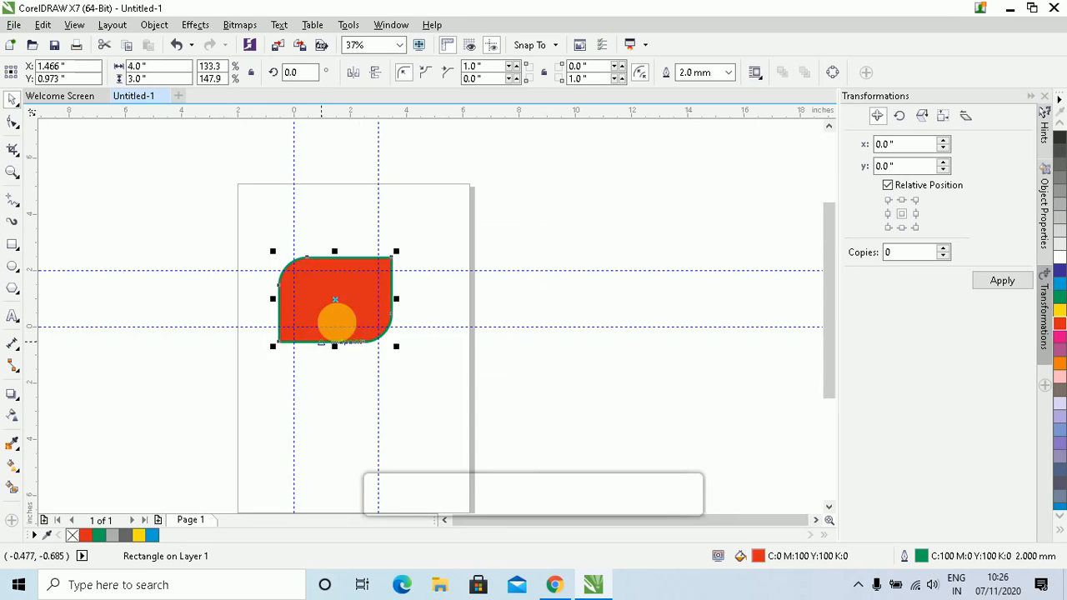
left_click_drag(336, 321, 398, 266)
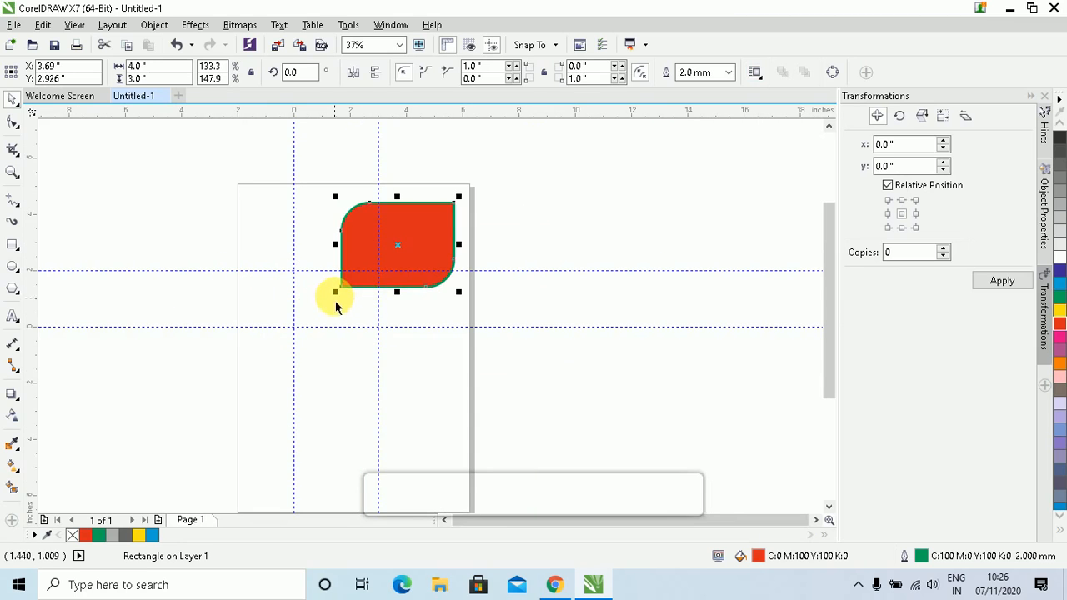
left_click_drag(336, 303, 360, 275)
scroll(315, 279, "down", 1)
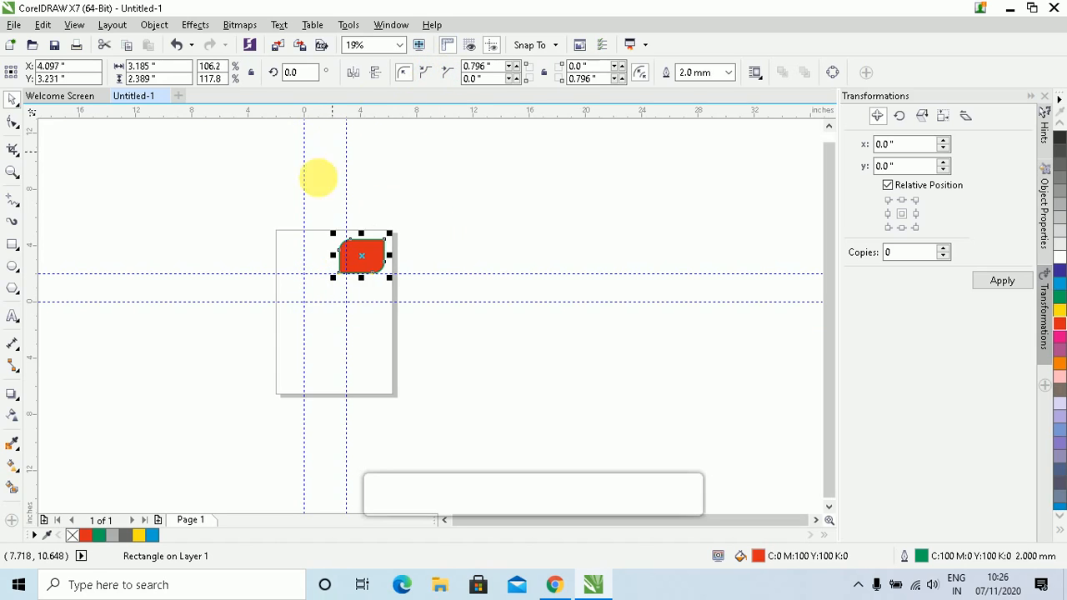
left_click(457, 193)
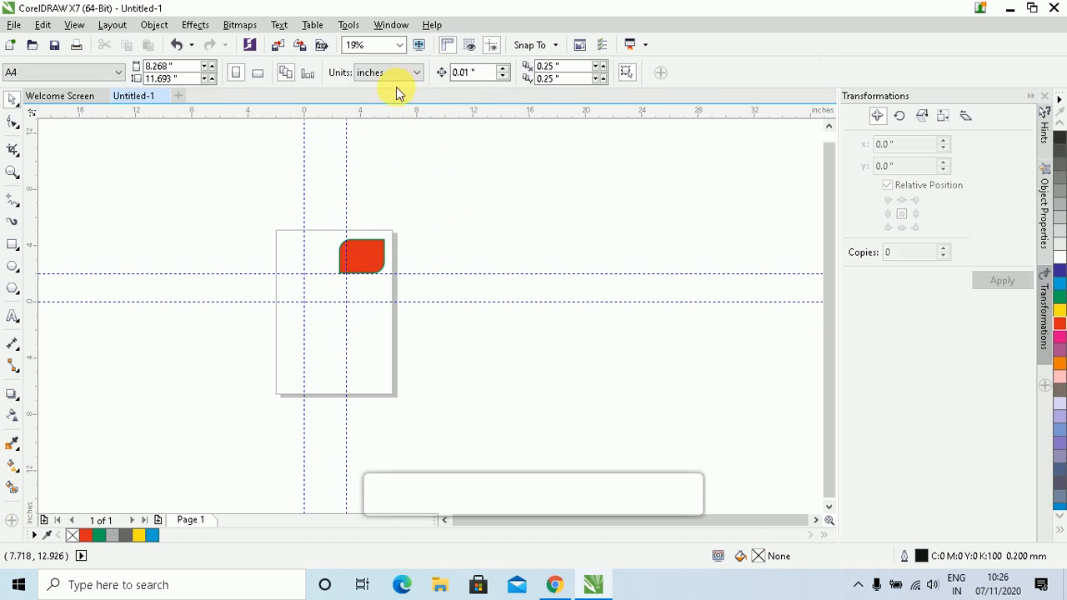
left_click(404, 47)
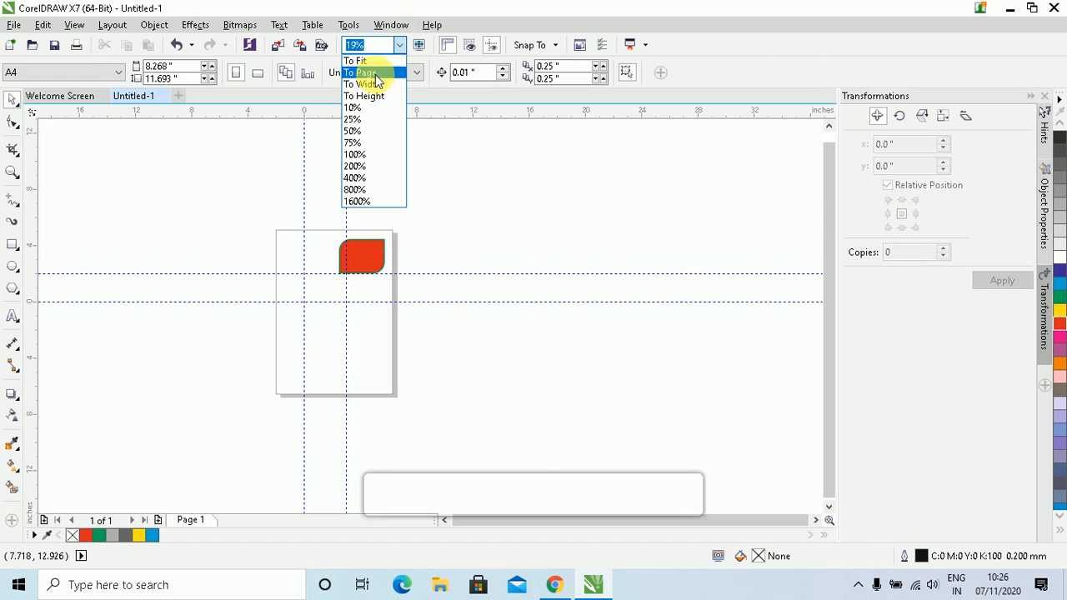
left_click(374, 73)
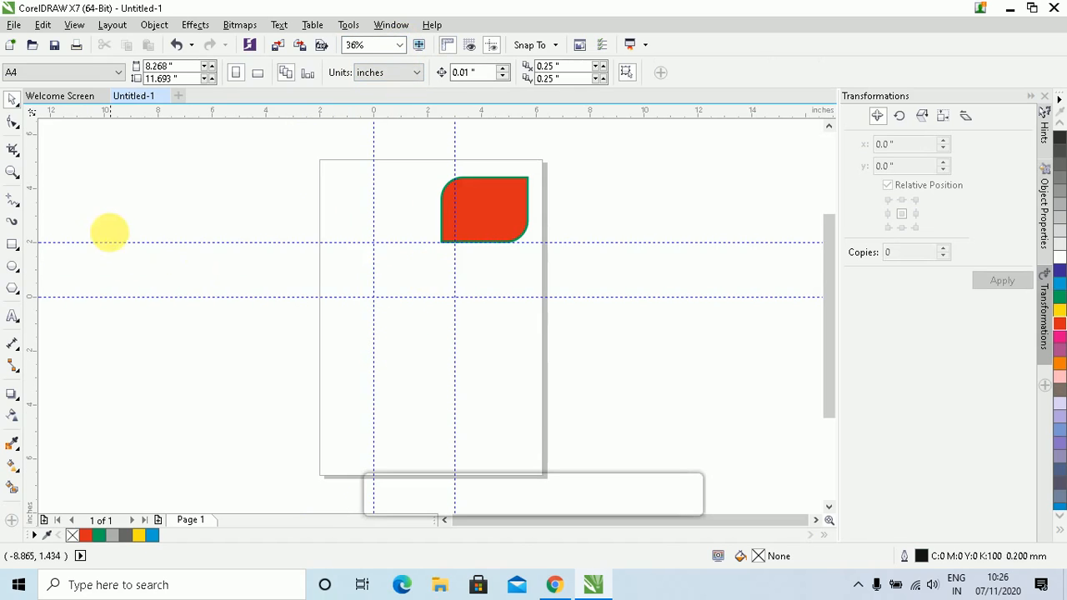
left_click(16, 250)
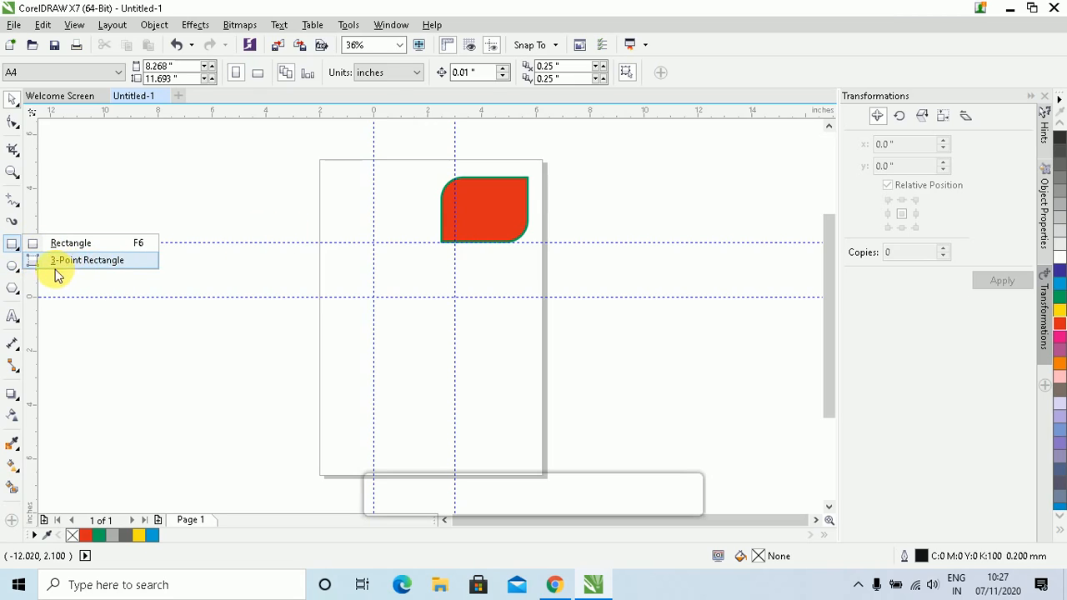
left_click(81, 205)
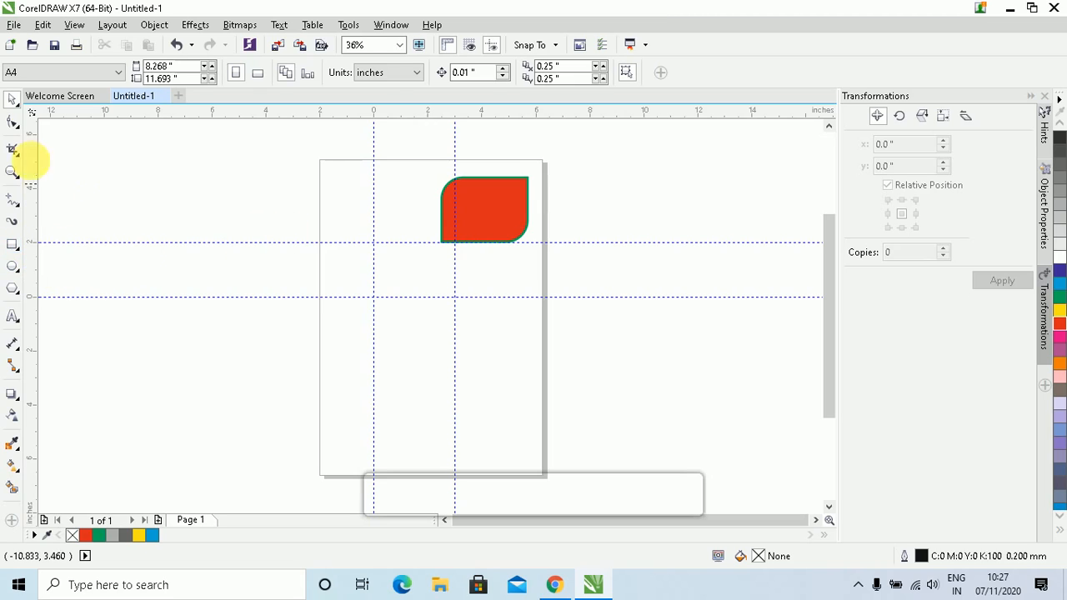
left_click(15, 102)
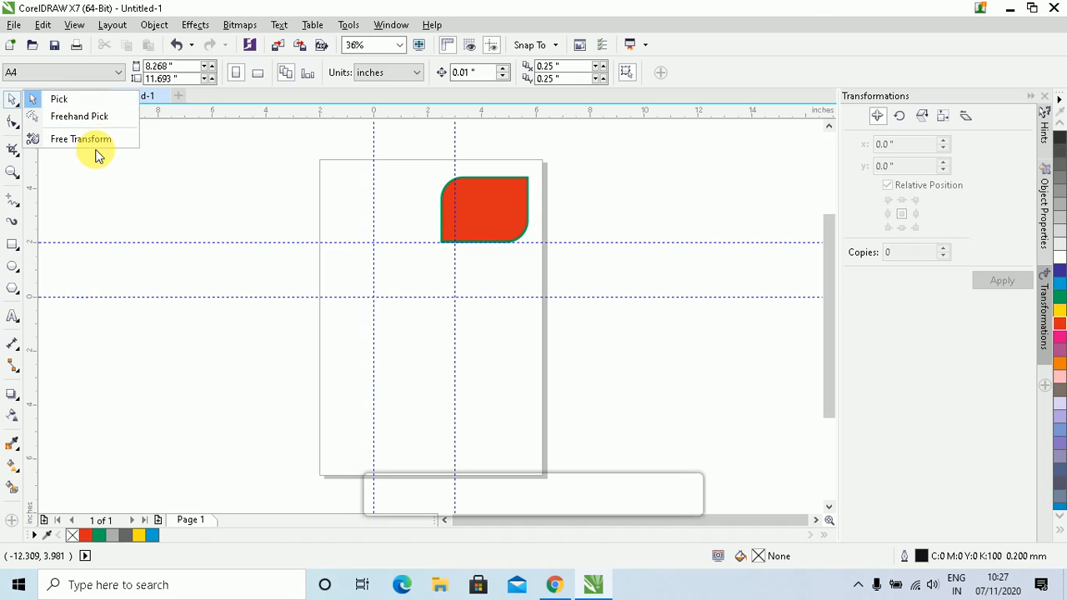
left_click(99, 214)
left_click(18, 158)
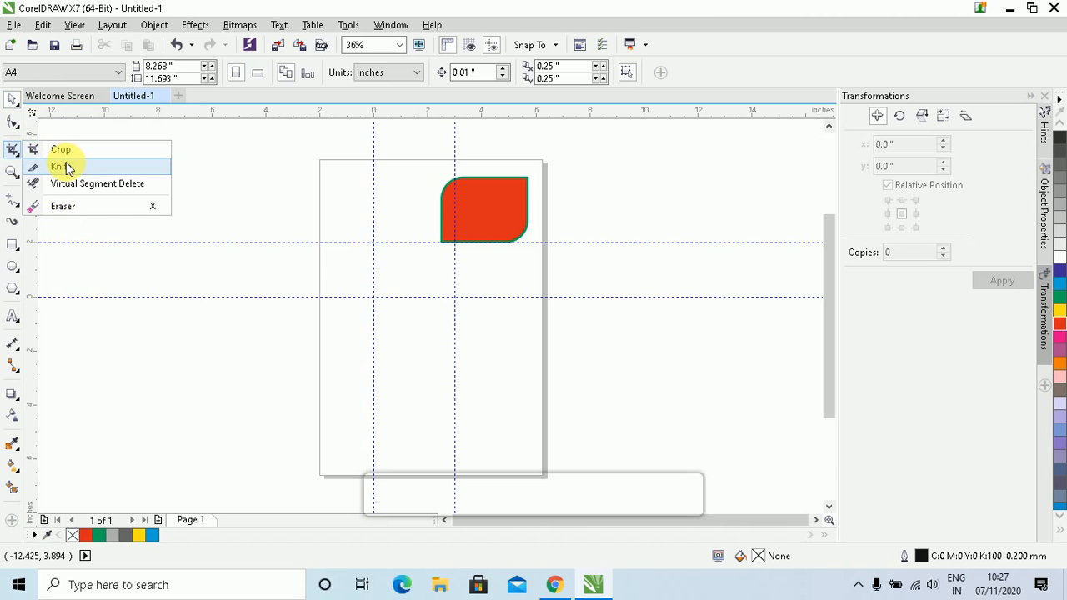
left_click(98, 261)
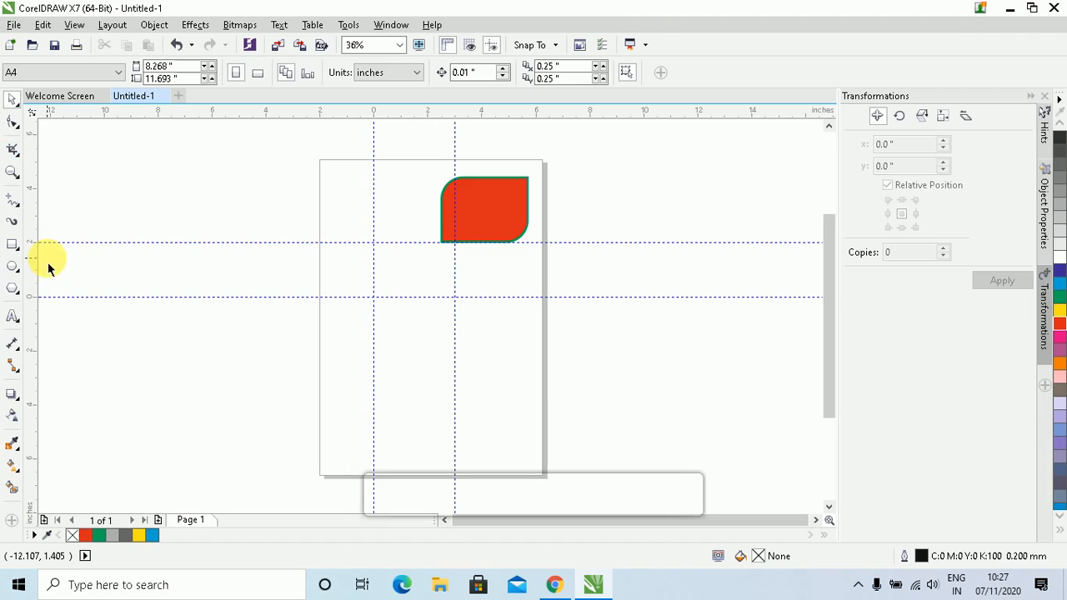
Draw a level rectangle about 6.45 × 4.43 inches below the red shape with the 3-Point Rectangle tool.
left_click(12, 253)
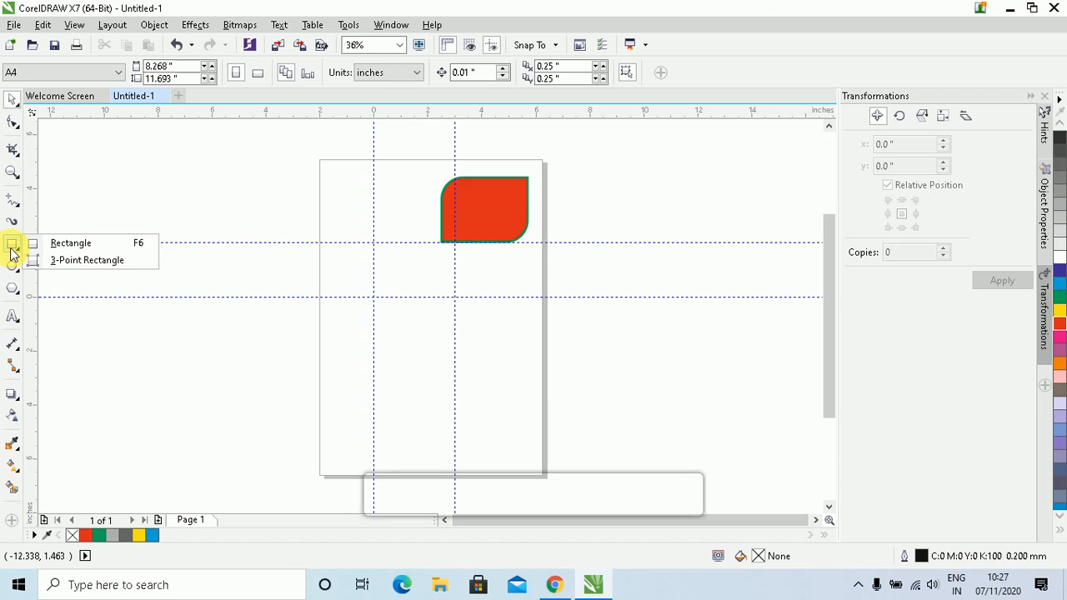
left_click(104, 262)
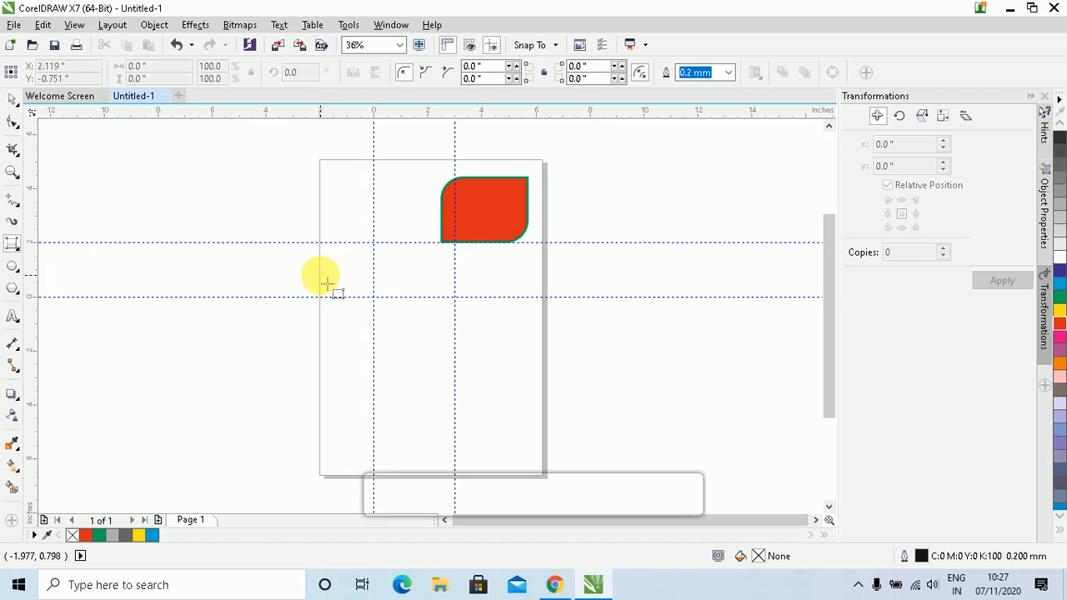
left_click_drag(331, 284, 504, 284)
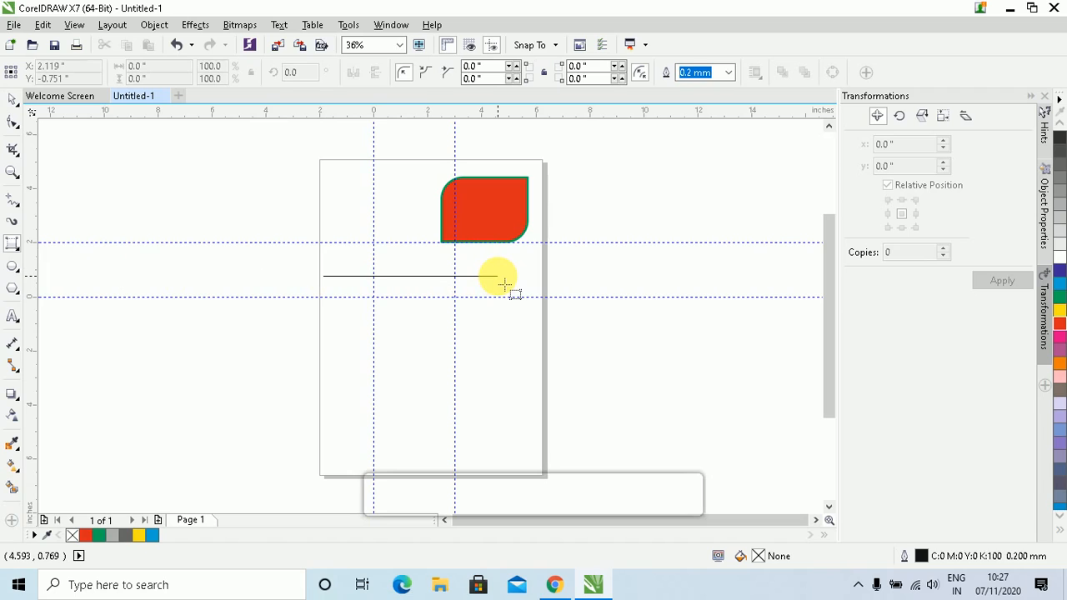
left_click_drag(504, 284, 500, 284)
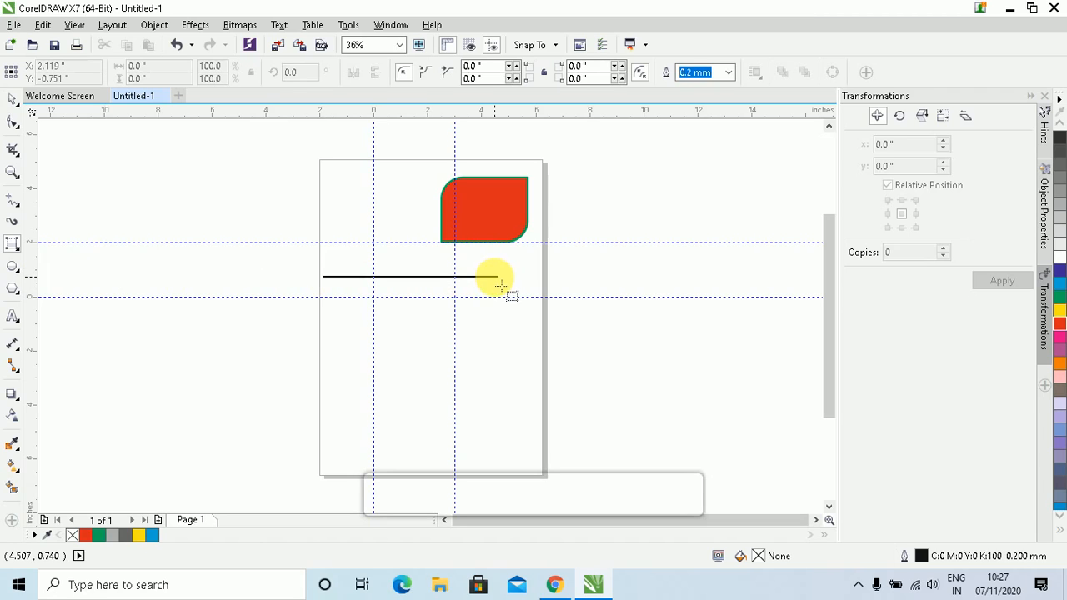
left_click(508, 267)
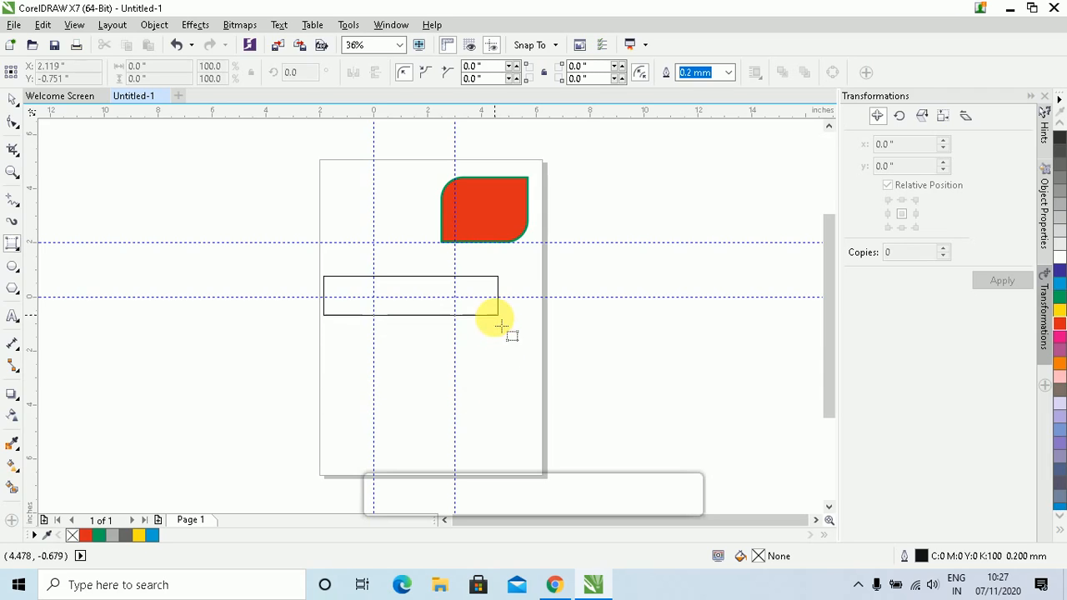
left_click(495, 401)
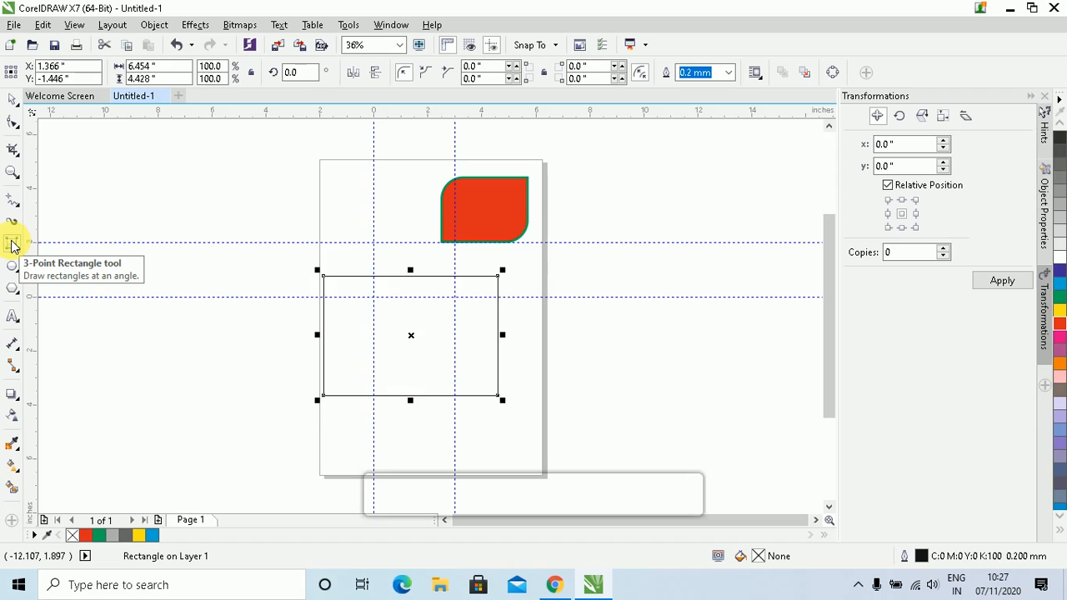
Fill the new rectangle yellow (C:0 M:0 Y:100 K:0) and shrink it to about 3.84 × 2.63 inches at the page's left edge.
left_click(14, 101)
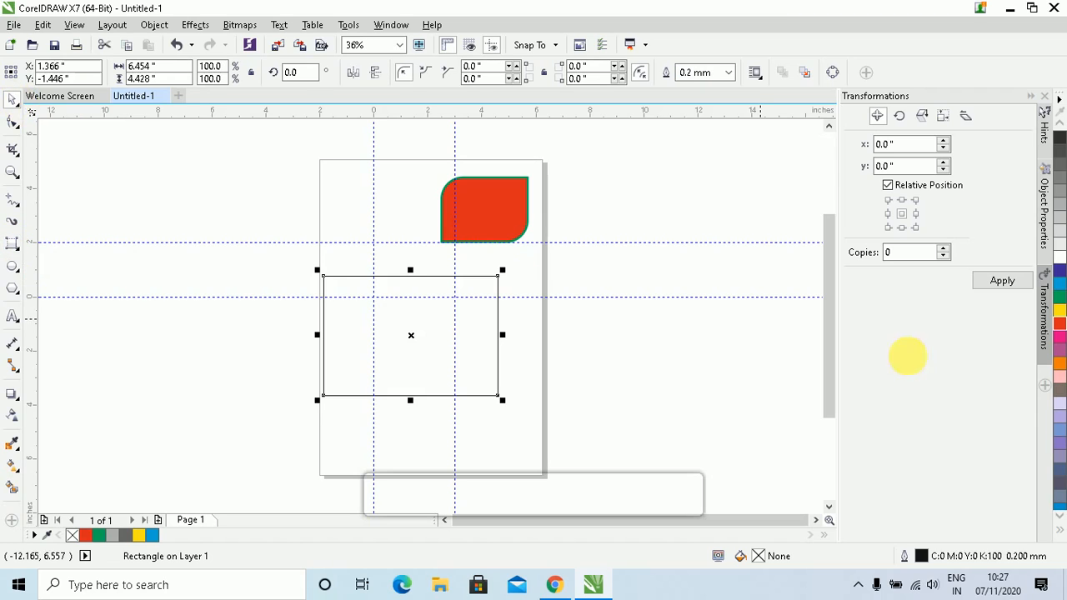
left_click(1058, 310)
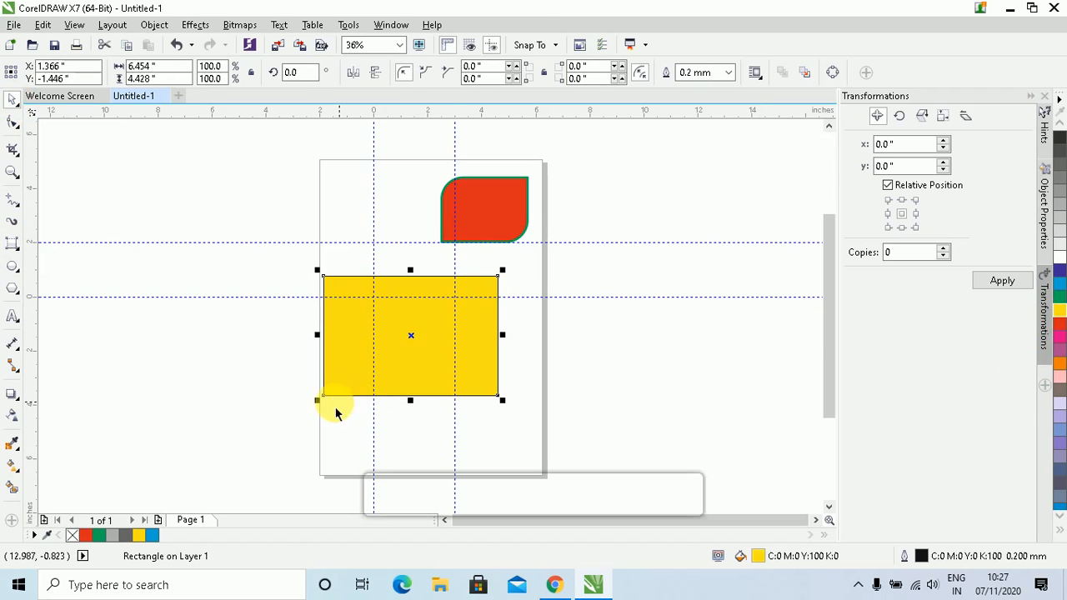
left_click_drag(316, 400, 394, 364)
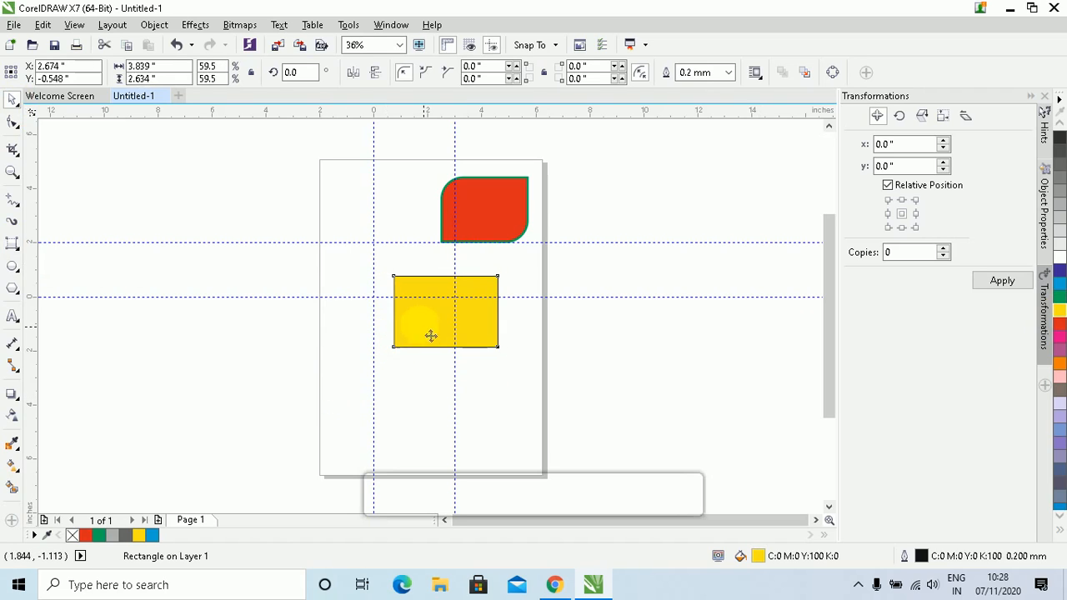
left_click_drag(416, 324, 345, 321)
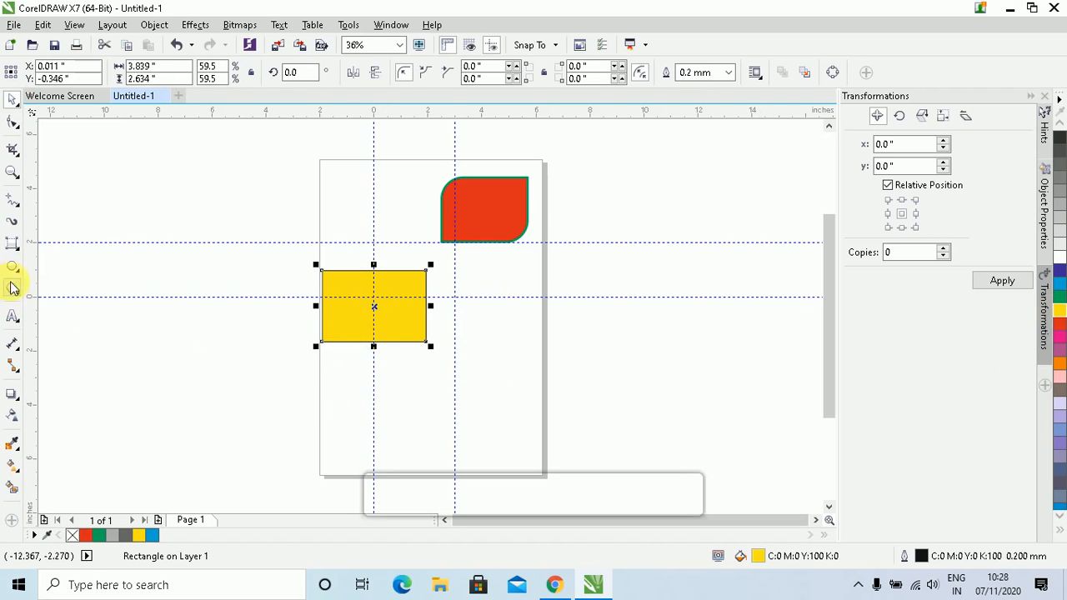
Draw a small tilted 3-point rectangle, about 2.5 × 1.81 inches overall, across the page's right edge below the red shape.
left_click(13, 243)
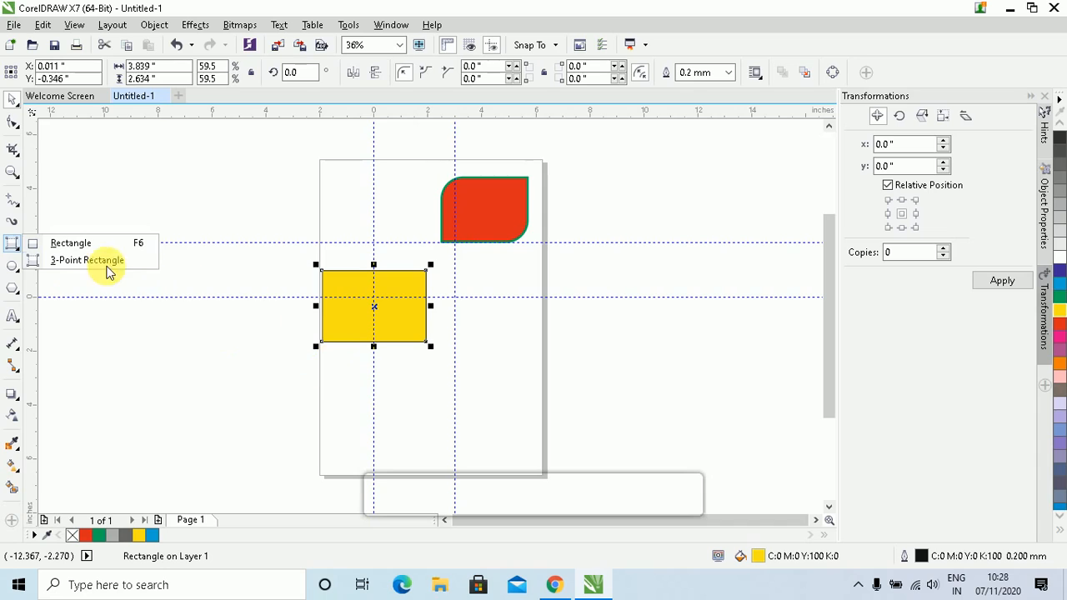
left_click(102, 261)
left_click_drag(510, 370, 503, 332)
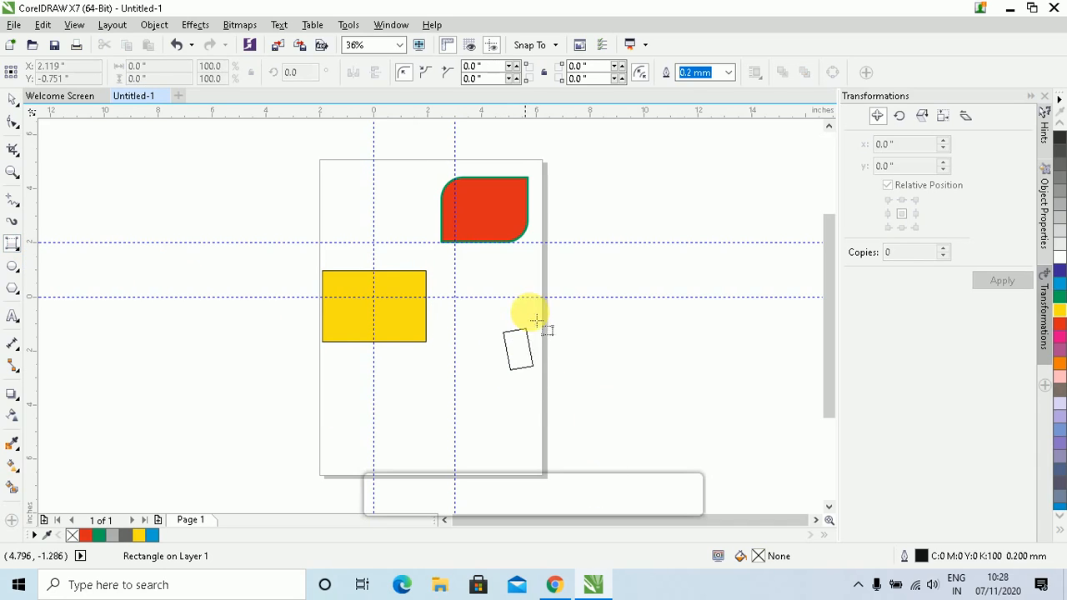
left_click(567, 307)
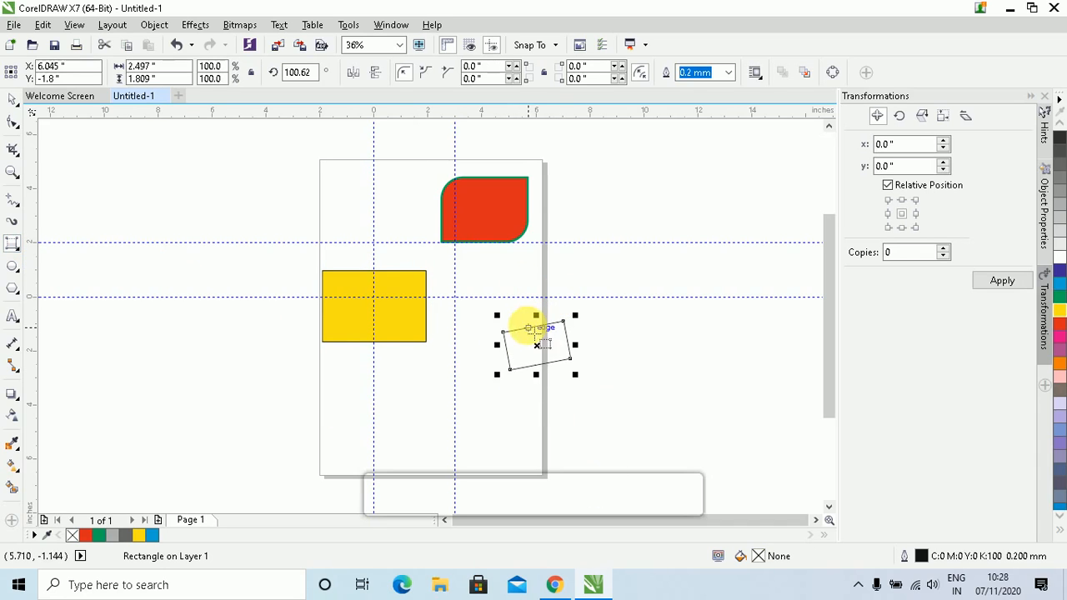
Fill the tilted rectangle green (C:100 M:0 Y:100 K:0) and move it fully onto the page.
left_click(12, 98)
left_click(1060, 298)
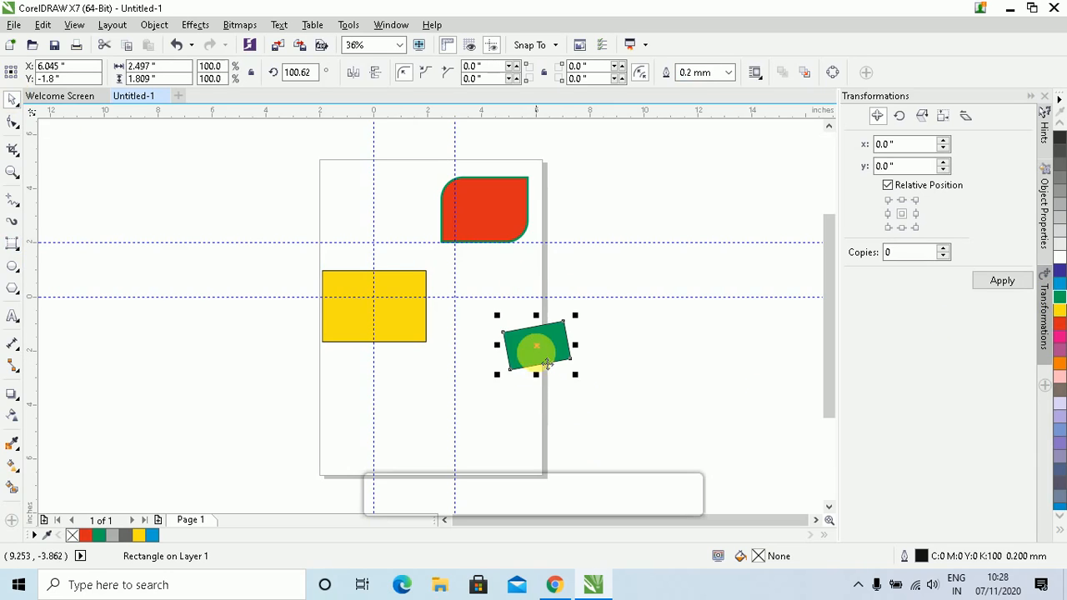
left_click_drag(536, 349, 503, 345)
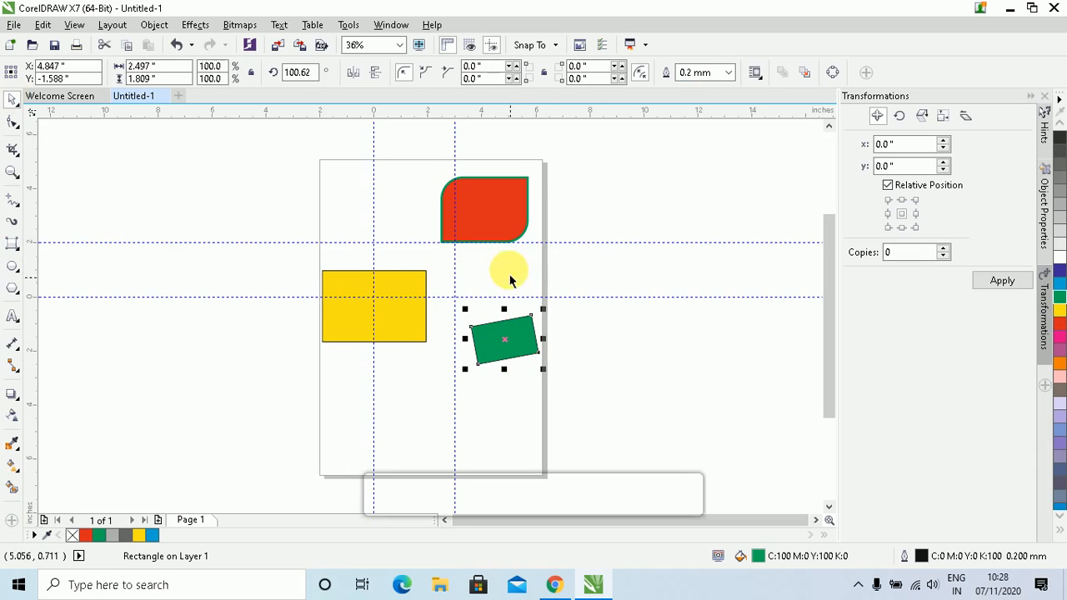
Select all three shapes together with the Pick tool and fill them yellow, first trying and undoing their joint deletion.
left_click(337, 265)
left_click(374, 309)
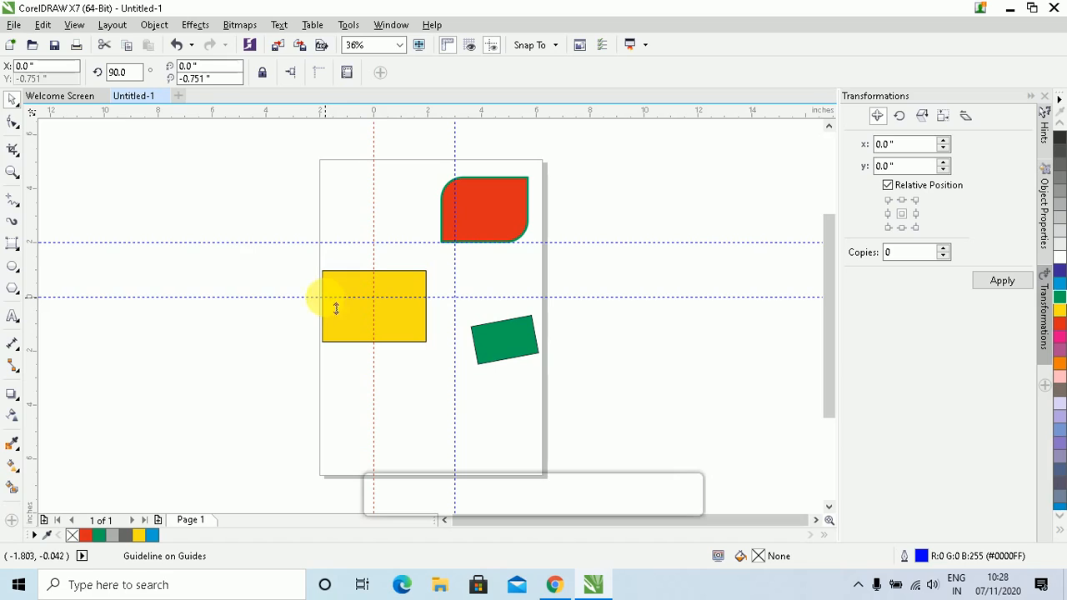
left_click(16, 103)
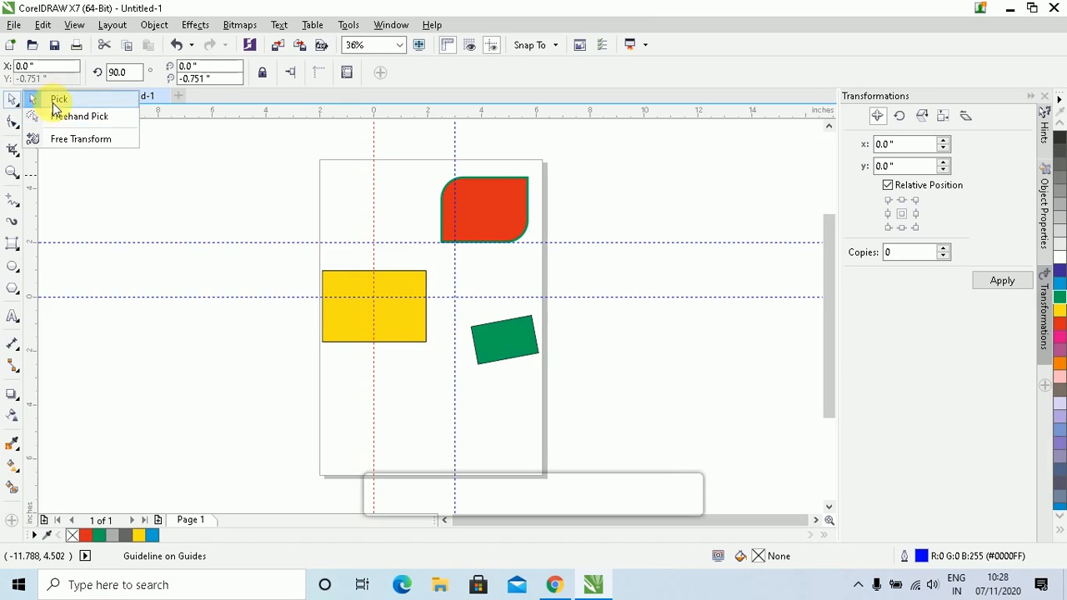
left_click(54, 100)
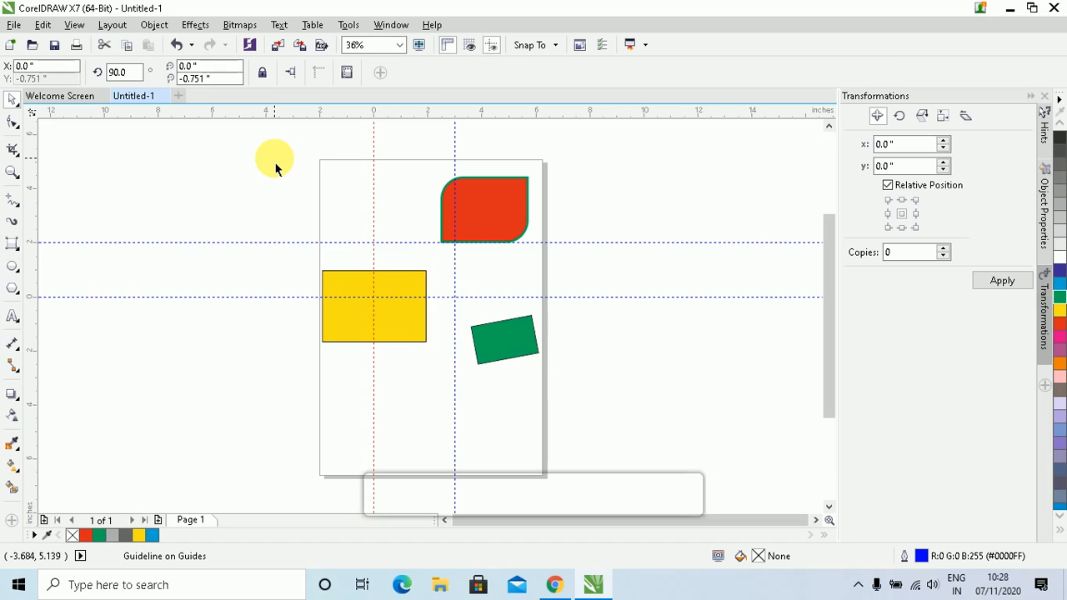
left_click_drag(276, 159, 602, 445)
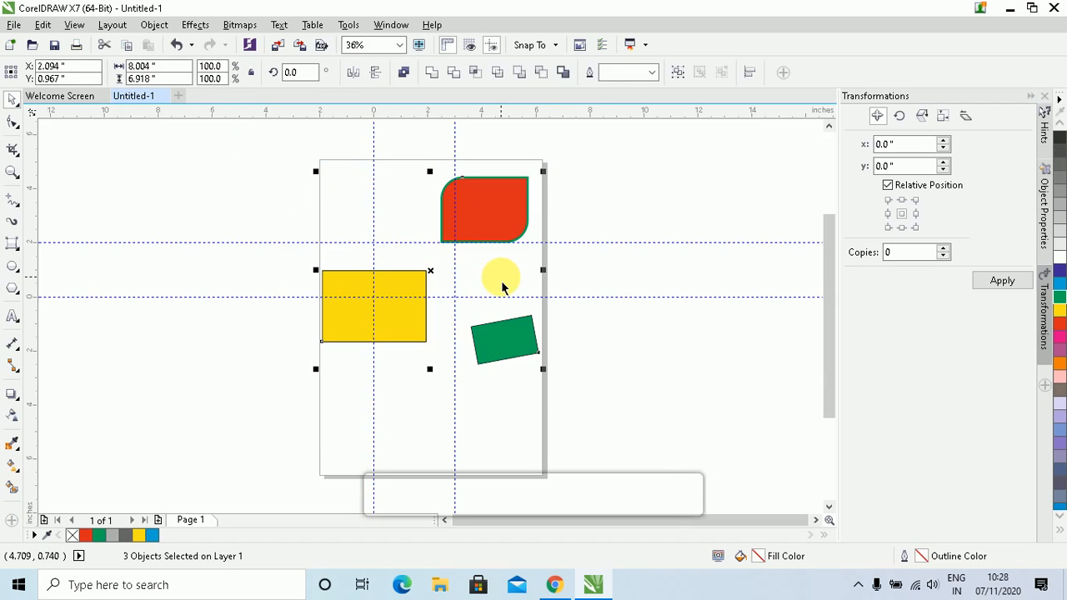
key("Delete")
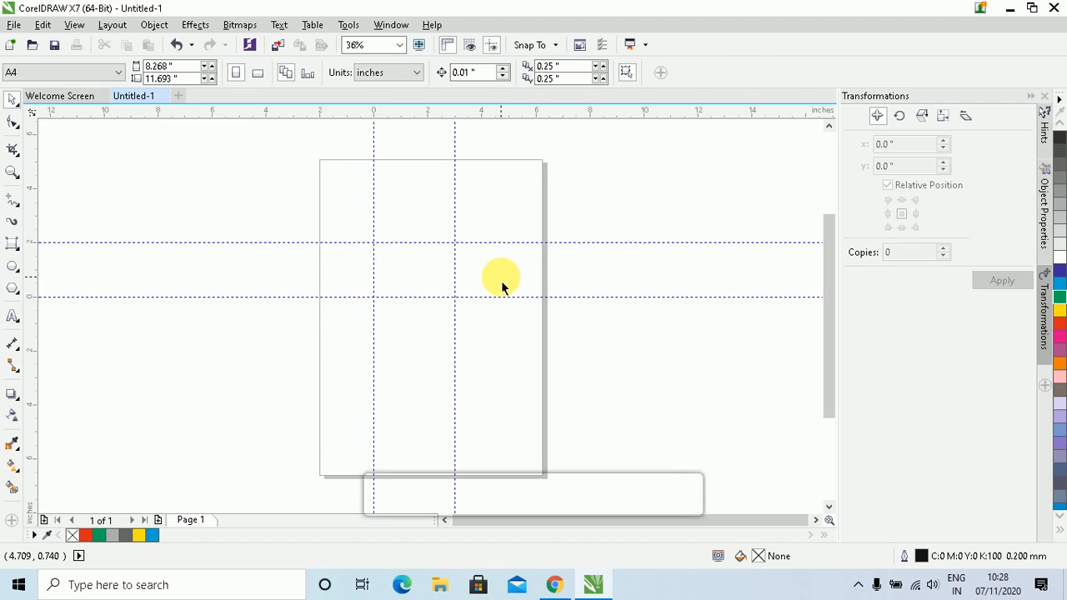
key("ctrl+z")
left_click(1060, 310)
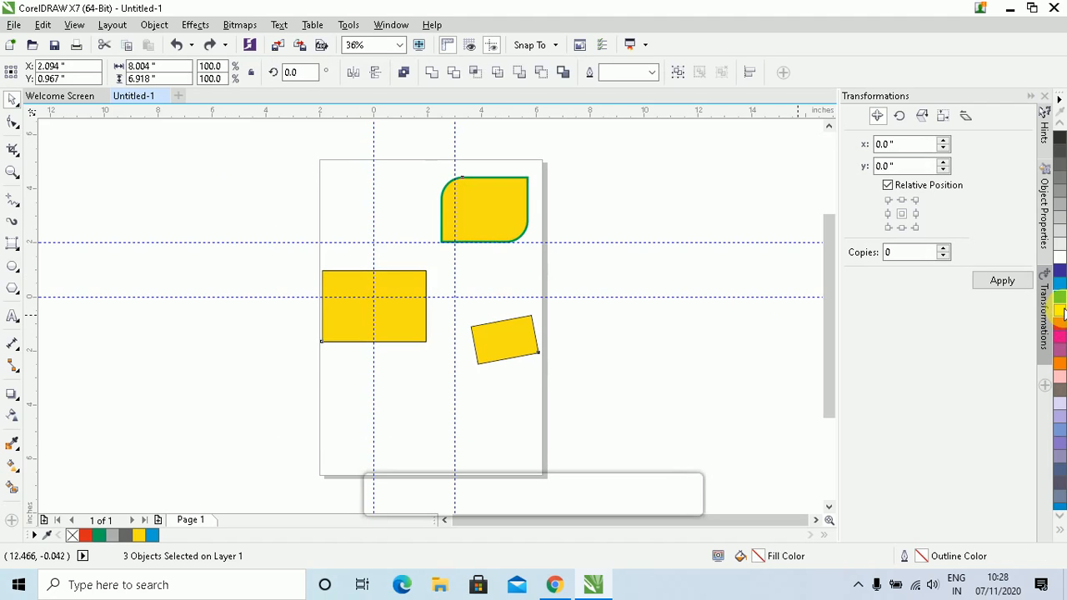
left_click(245, 274)
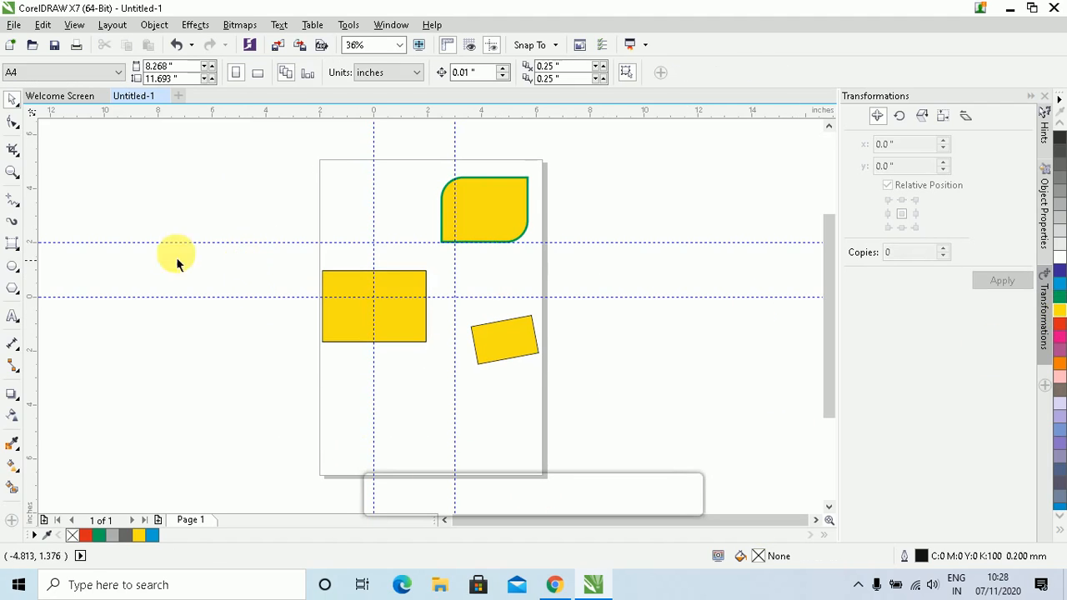
Lasso the large rectangle and the tilted rectangle with the Freehand Pick tool so both are selected together.
left_click(18, 105)
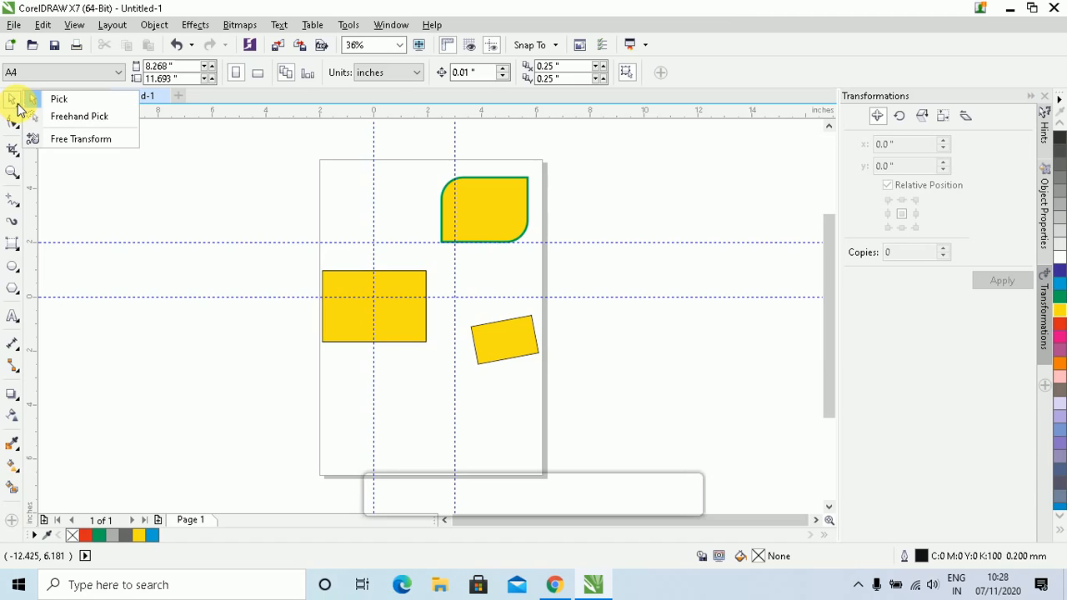
left_click(78, 119)
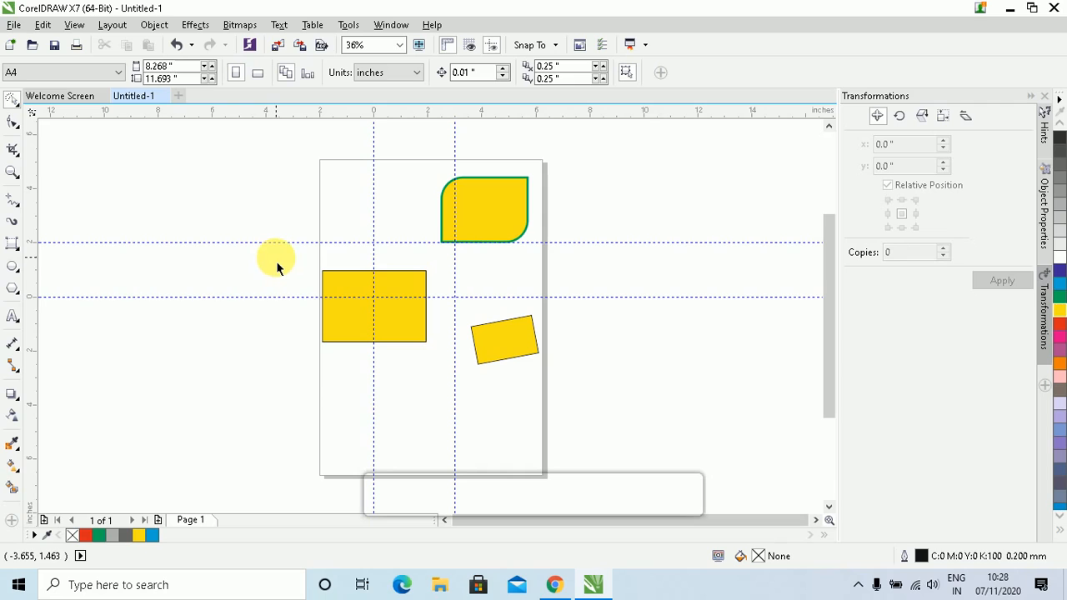
mouse_move(280, 256)
left_mouse_down()
mouse_move(320, 301)
mouse_move(314, 403)
mouse_move(354, 438)
mouse_move(389, 440)
left_mouse_up()
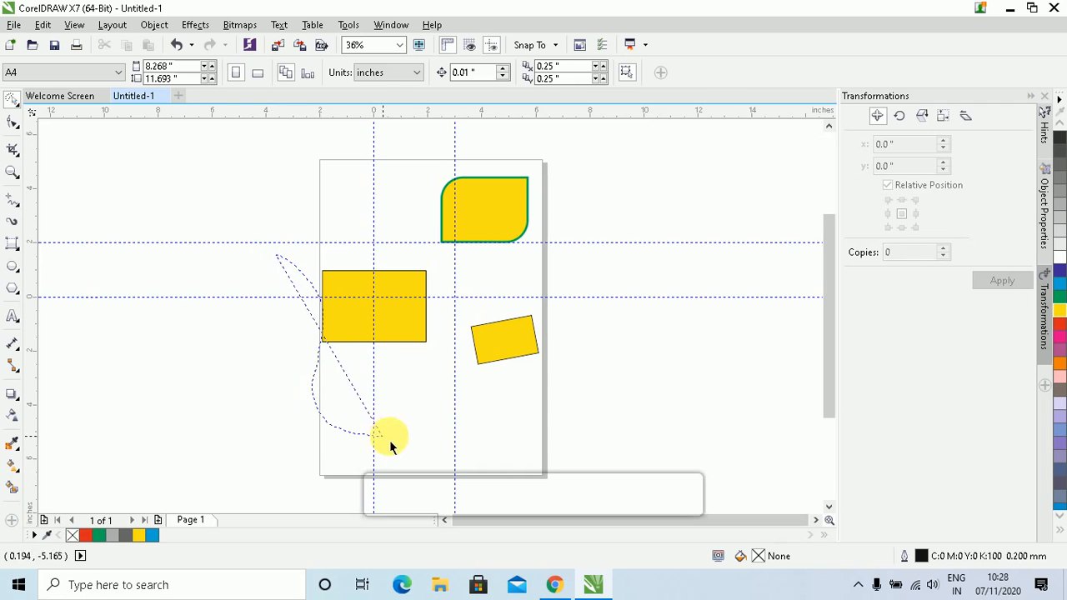
mouse_move(412, 367)
left_mouse_down()
mouse_move(482, 280)
mouse_move(530, 284)
mouse_move(568, 327)
mouse_move(560, 384)
mouse_move(522, 378)
mouse_move(425, 405)
mouse_move(442, 294)
mouse_move(428, 276)
mouse_move(403, 251)
mouse_move(300, 275)
left_mouse_up()
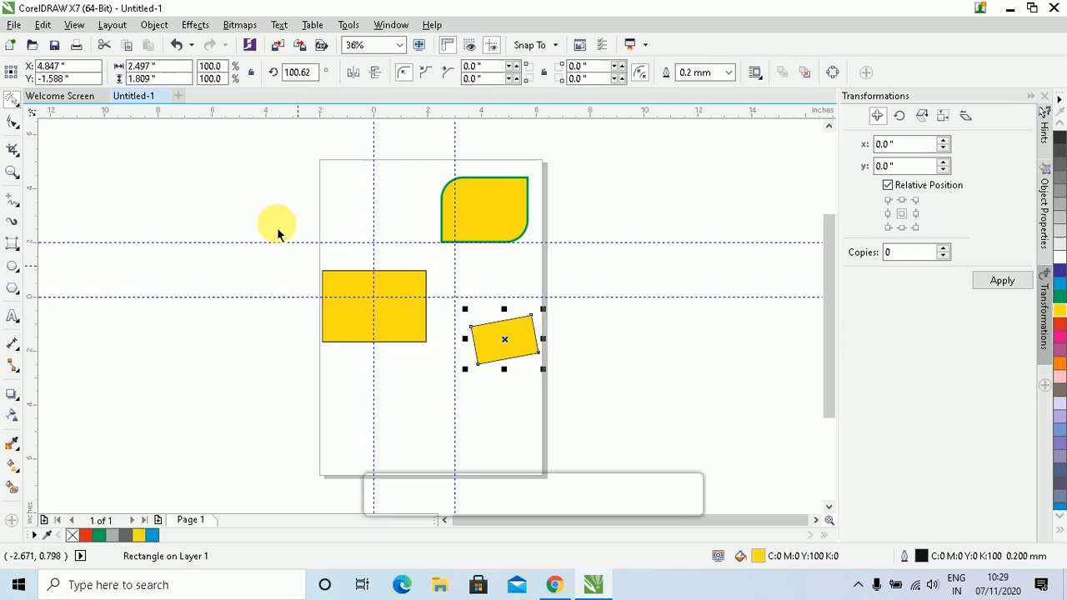
mouse_move(278, 224)
left_mouse_down()
mouse_move(519, 401)
mouse_move(343, 356)
left_mouse_up()
mouse_move(270, 171)
left_mouse_down()
mouse_move(384, 404)
mouse_move(352, 355)
left_mouse_up()
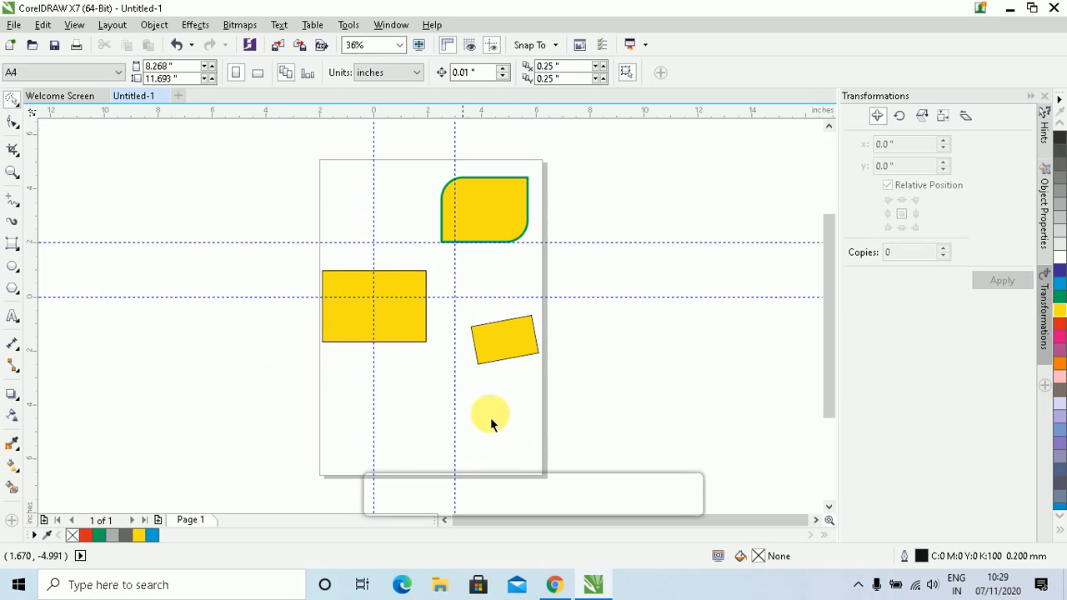
mouse_move(591, 408)
left_mouse_down()
mouse_move(330, 354)
mouse_move(286, 331)
mouse_move(277, 299)
mouse_move(296, 247)
mouse_move(382, 224)
mouse_move(483, 270)
mouse_move(591, 297)
left_mouse_up()
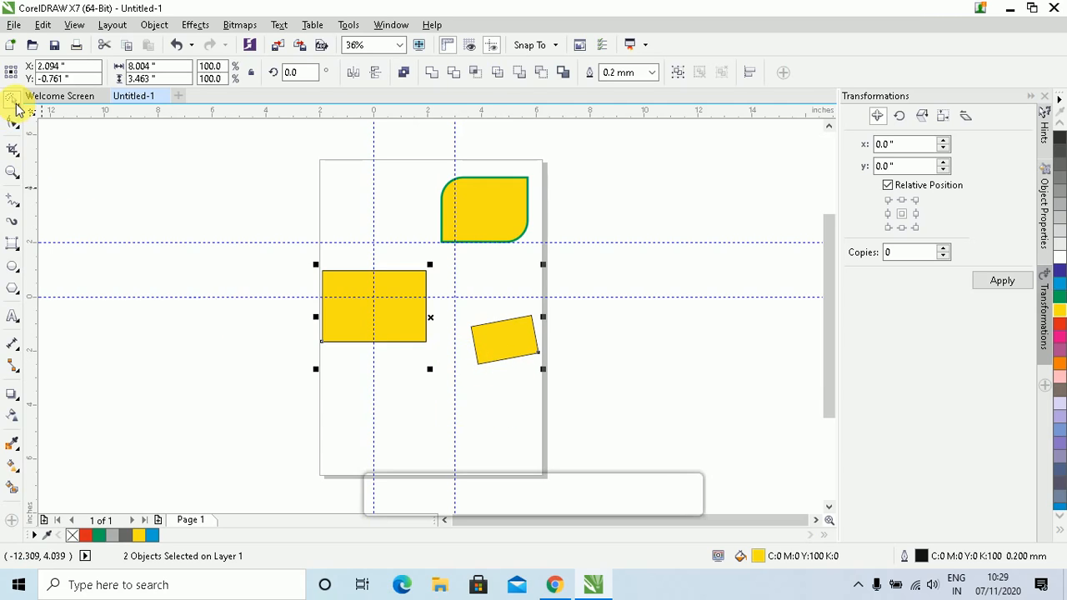
Move the leftmost vertical guideline to about X -0.94 inches.
left_click(441, 200)
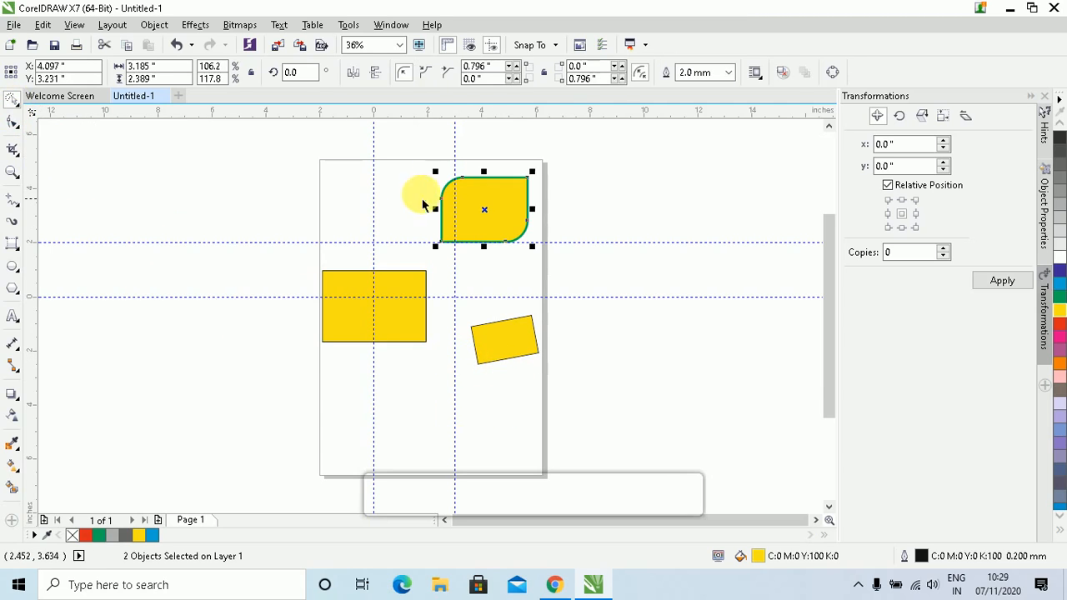
left_click(371, 136)
mouse_move(373, 135)
left_mouse_down()
mouse_move(491, 217)
mouse_move(349, 188)
left_mouse_up()
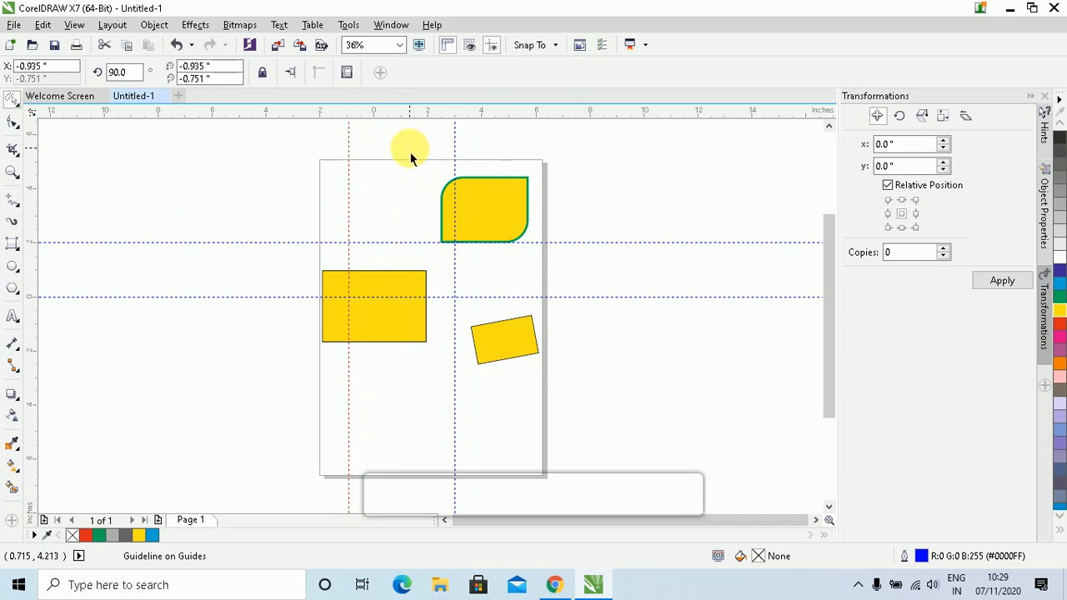
Select the green-outlined rounded shape alone with a freehand lasso, and clear the selection.
mouse_move(409, 149)
left_mouse_down()
mouse_move(457, 231)
mouse_move(502, 267)
mouse_move(560, 262)
mouse_move(588, 205)
left_mouse_up()
left_click_drag(606, 153, 442, 266)
mouse_move(625, 260)
left_mouse_down()
mouse_move(438, 221)
mouse_move(461, 256)
mouse_move(408, 147)
left_mouse_up()
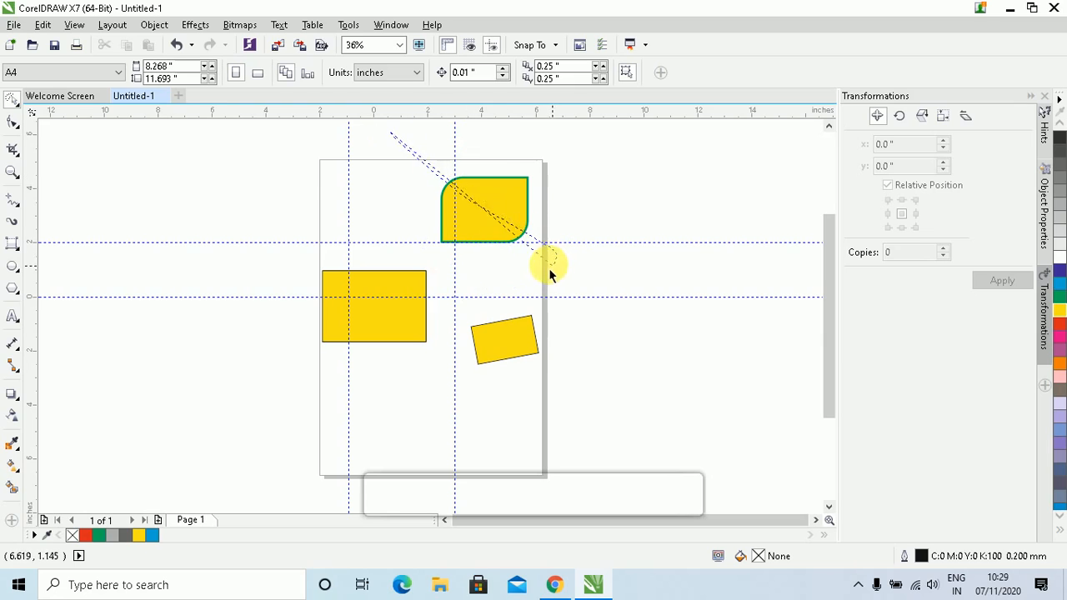
mouse_move(300, 156)
left_mouse_down()
mouse_move(458, 279)
mouse_move(545, 284)
mouse_move(594, 242)
mouse_move(610, 192)
mouse_move(389, 167)
left_mouse_up()
left_click_drag(360, 202, 345, 231)
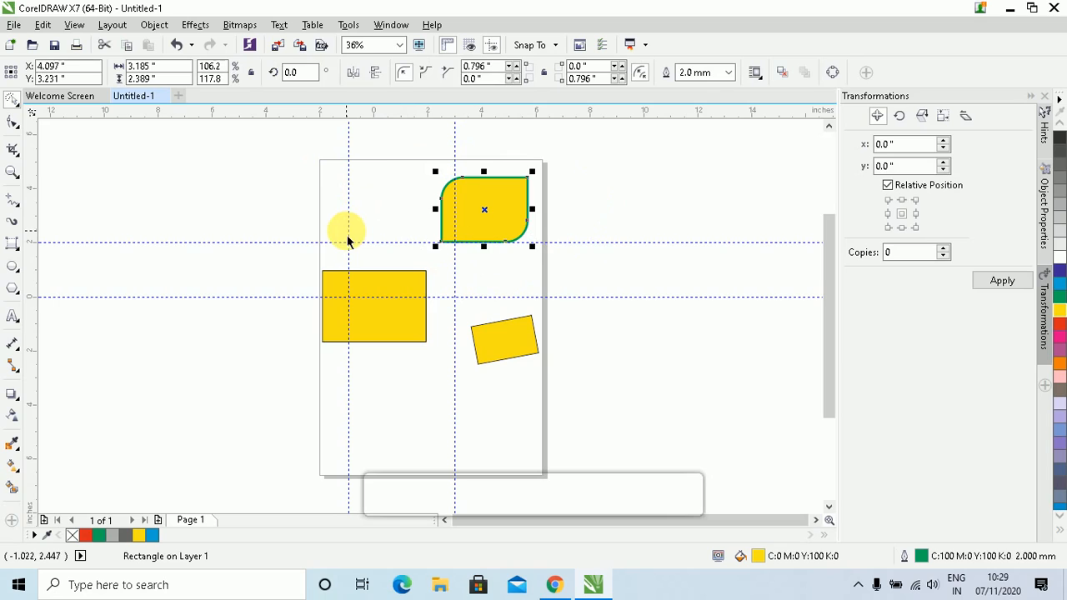
left_click(340, 227)
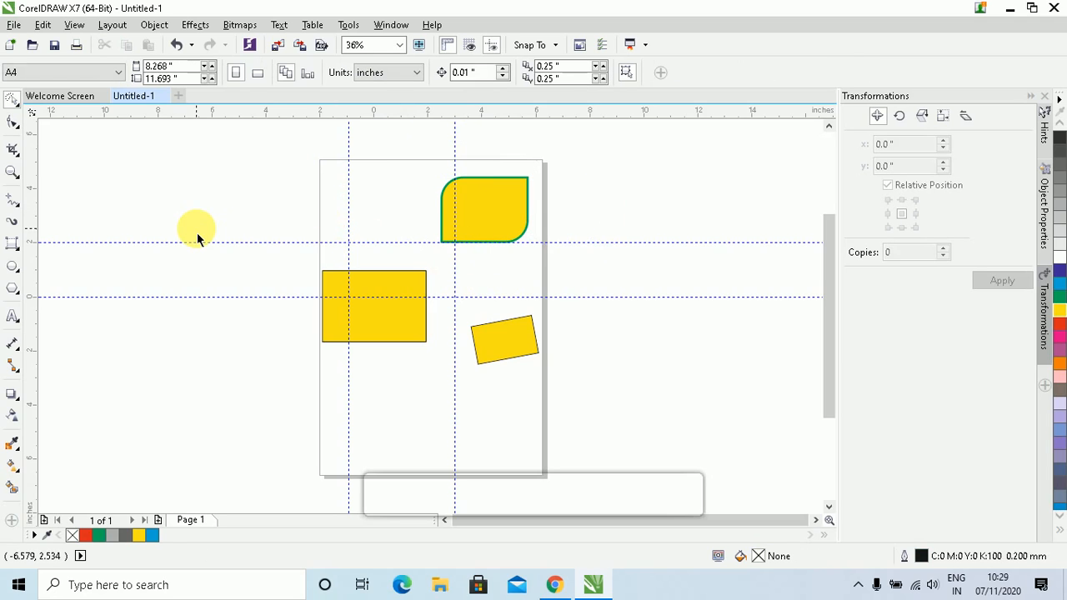
Stretch and flip the large yellow rectangle with Free Transform into a long bar about 24.4 × 2.44 inches.
left_click(20, 104)
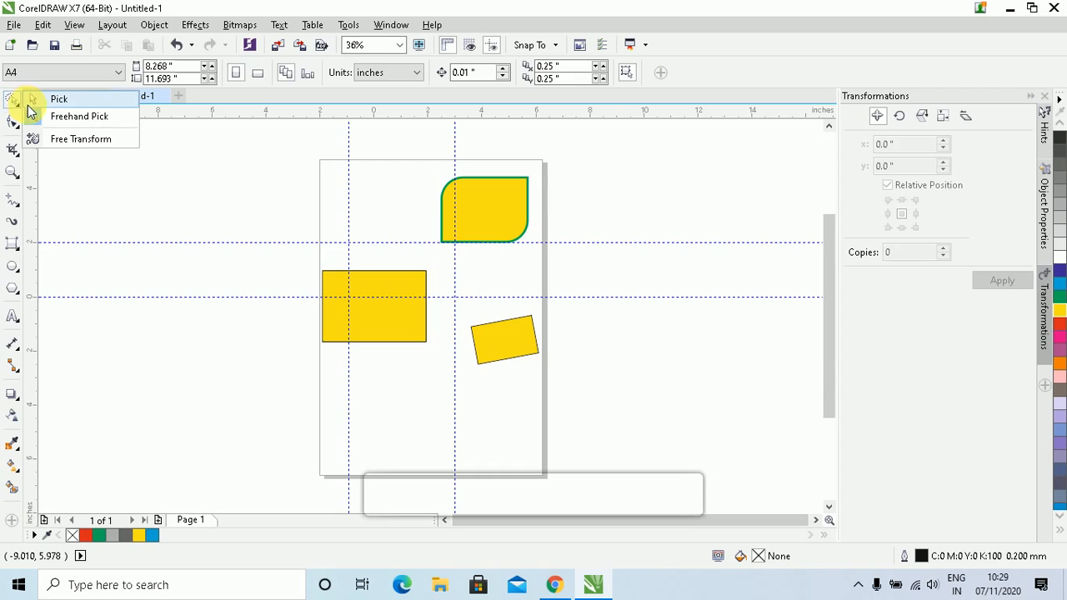
left_click(84, 139)
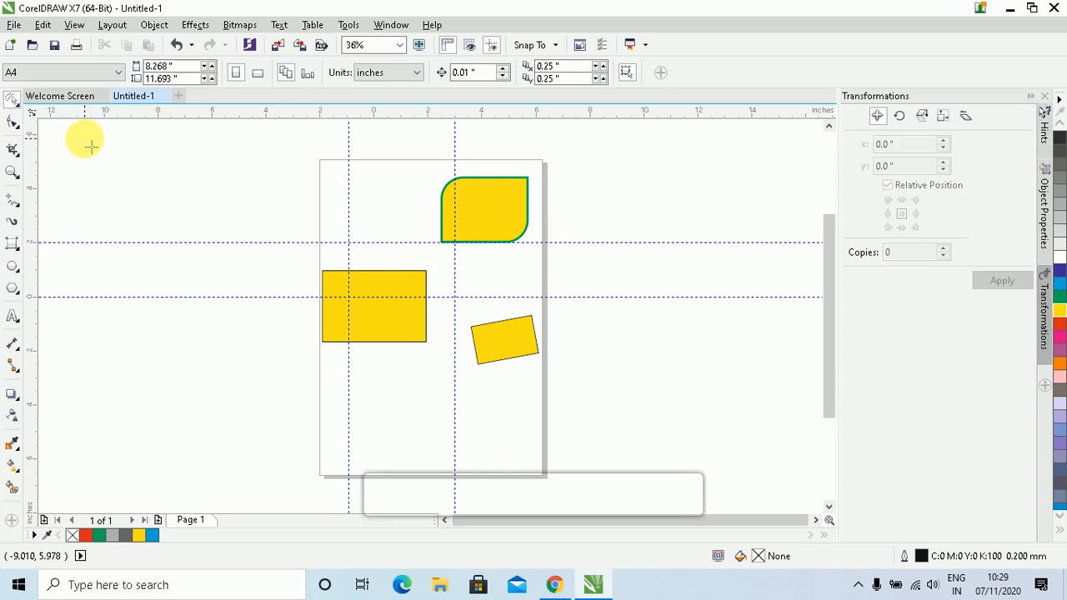
left_click_drag(302, 153, 394, 191)
left_click_drag(382, 145, 558, 309)
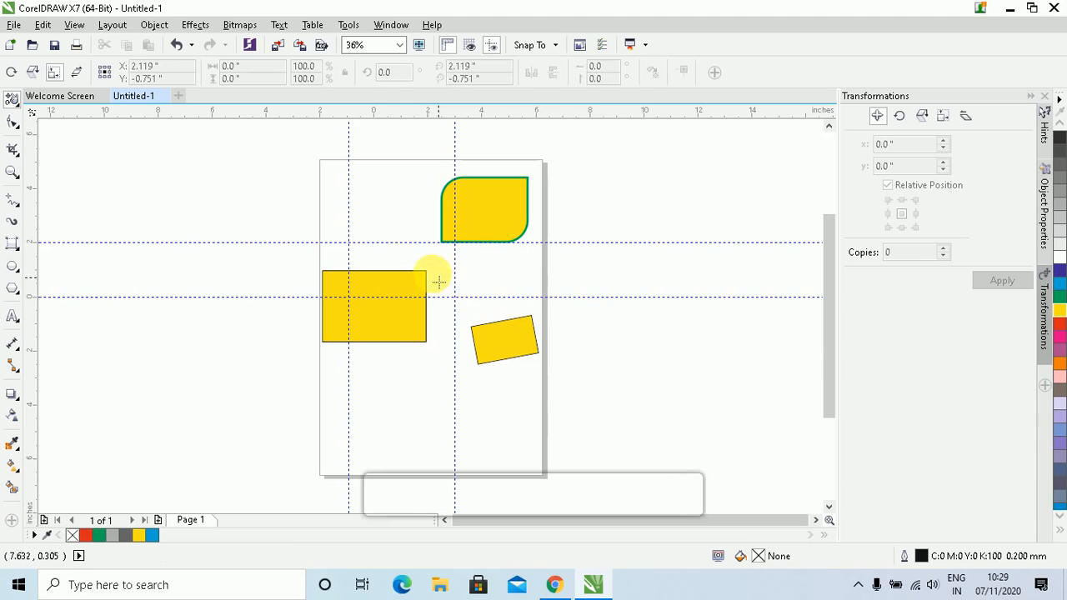
left_click(370, 305)
left_click_drag(374, 309, 395, 331)
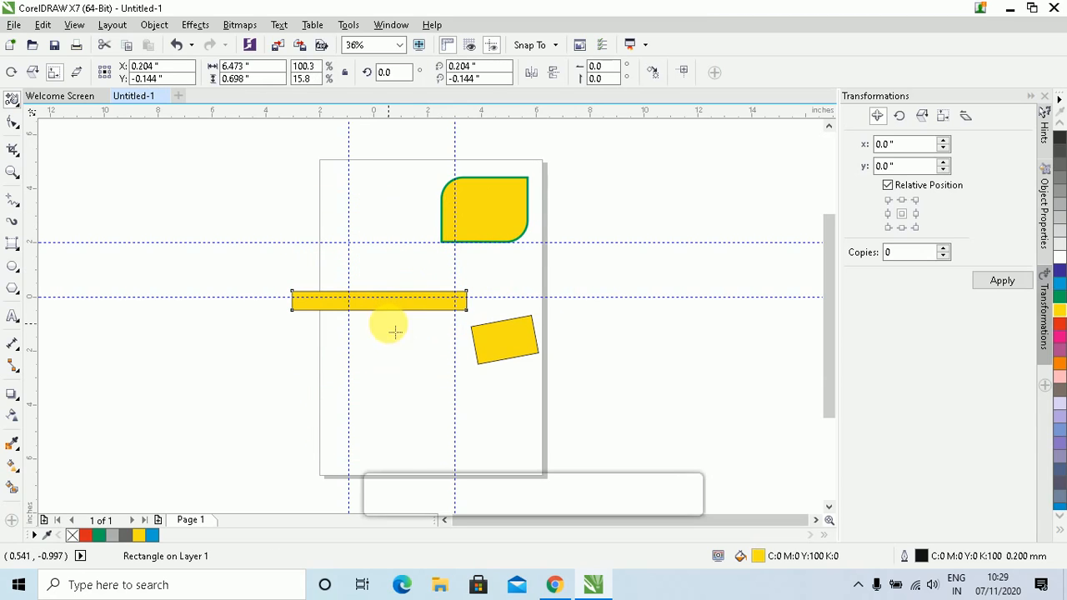
left_click_drag(498, 350, 379, 248)
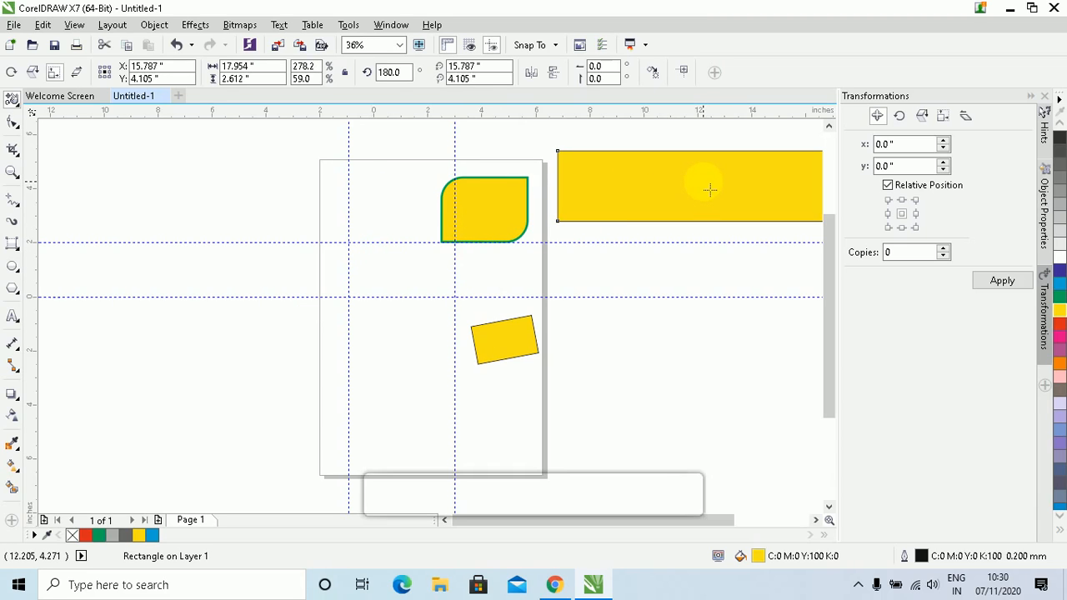
mouse_move(704, 190)
left_mouse_down()
mouse_move(724, 226)
mouse_move(697, 136)
mouse_move(691, 267)
mouse_move(703, 422)
mouse_move(696, 401)
left_mouse_up()
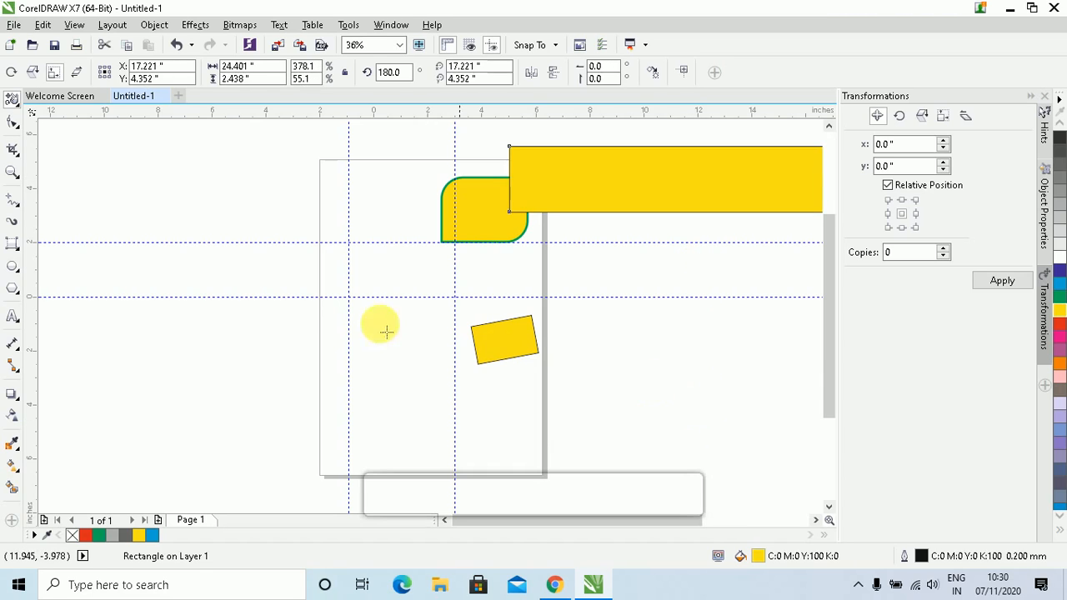
Move the long yellow bar with the Pick tool to about X 12.19, Y 1.63 inches, overlapping the rounded shape.
left_click(14, 104)
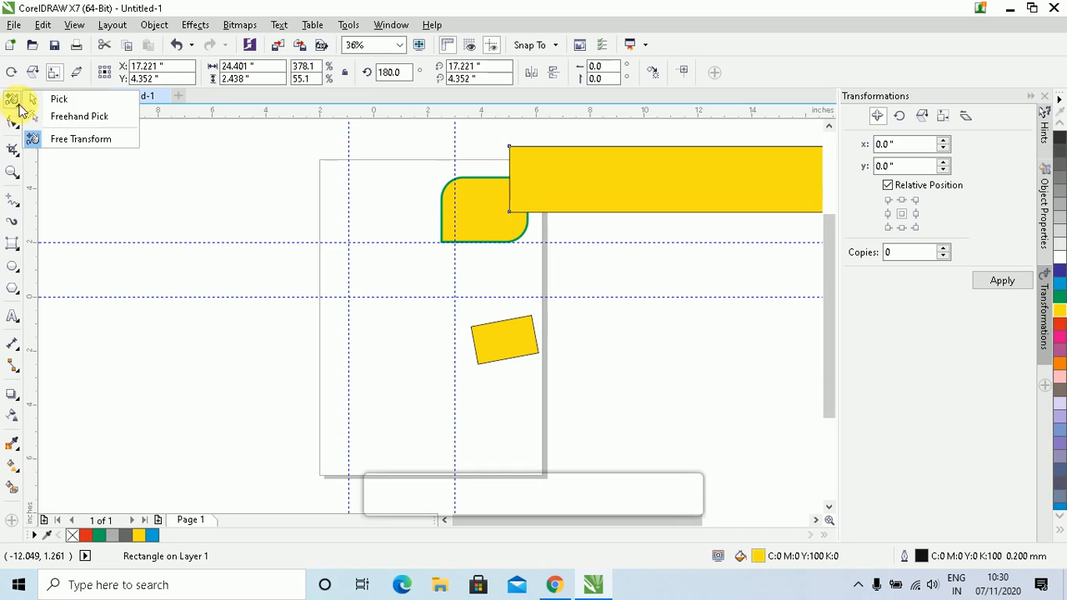
left_click(33, 104)
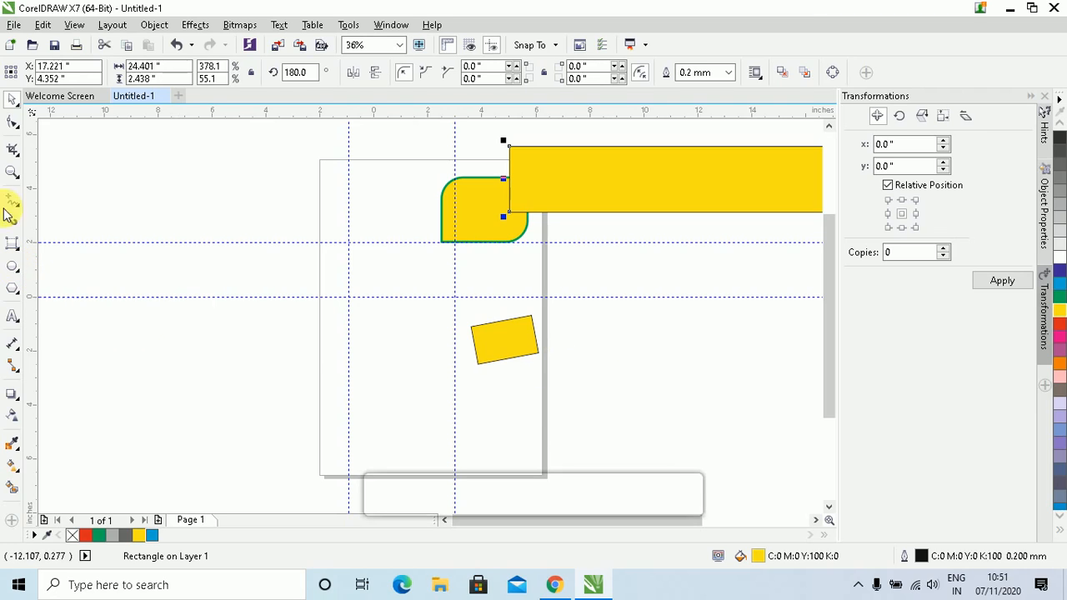
left_click(13, 125)
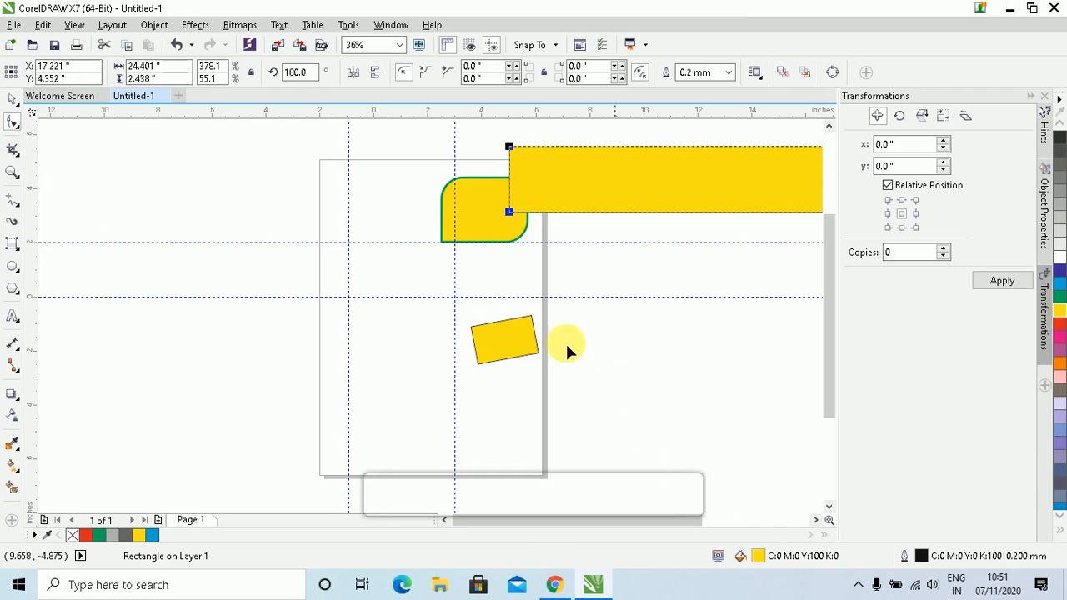
left_click(12, 99)
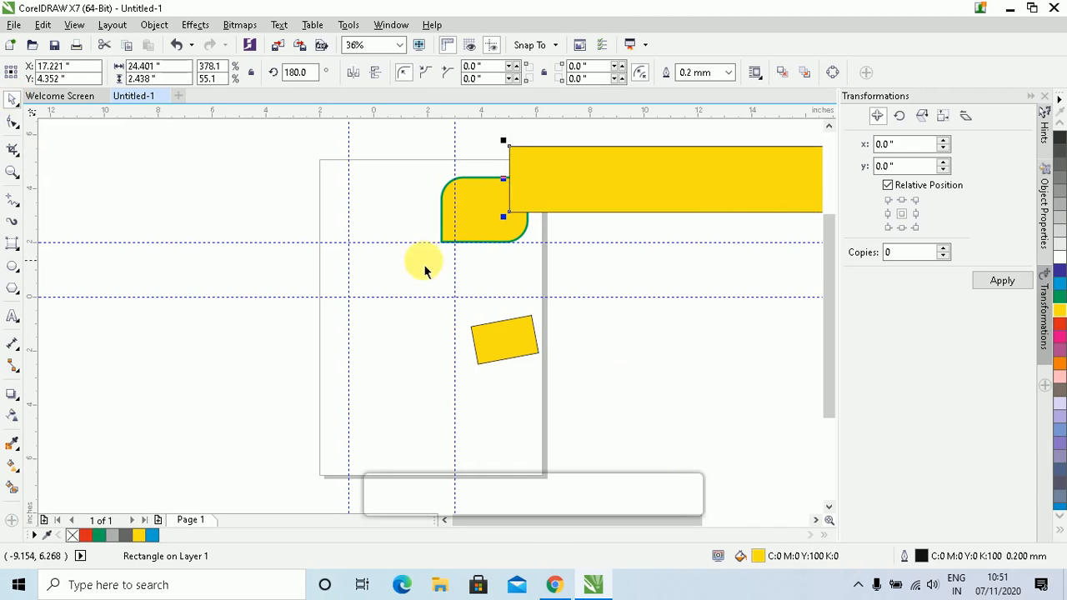
left_click_drag(255, 131, 753, 347)
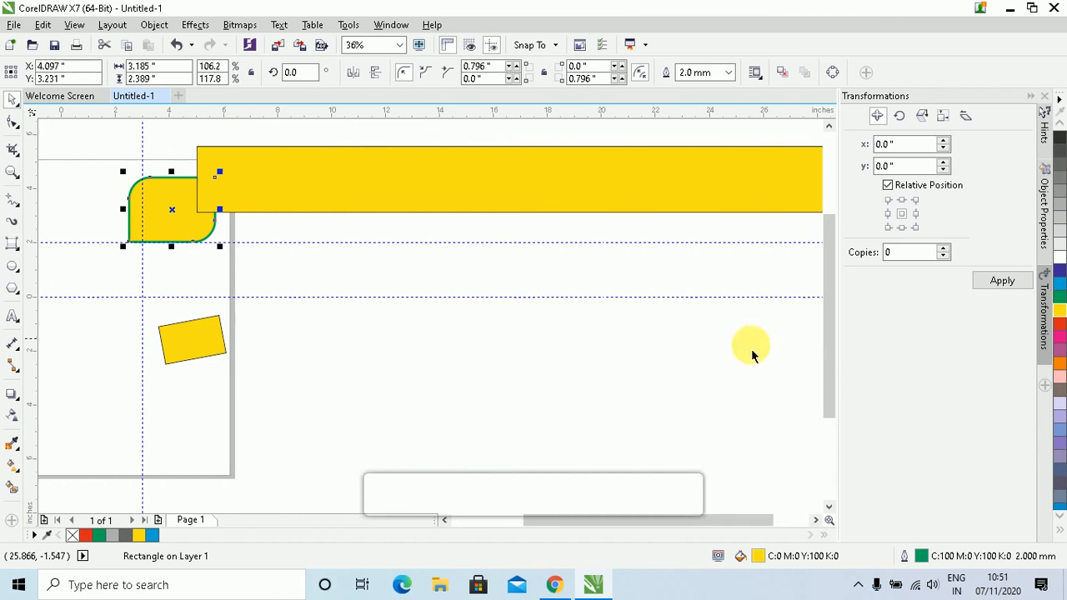
left_click_drag(515, 217, 389, 274)
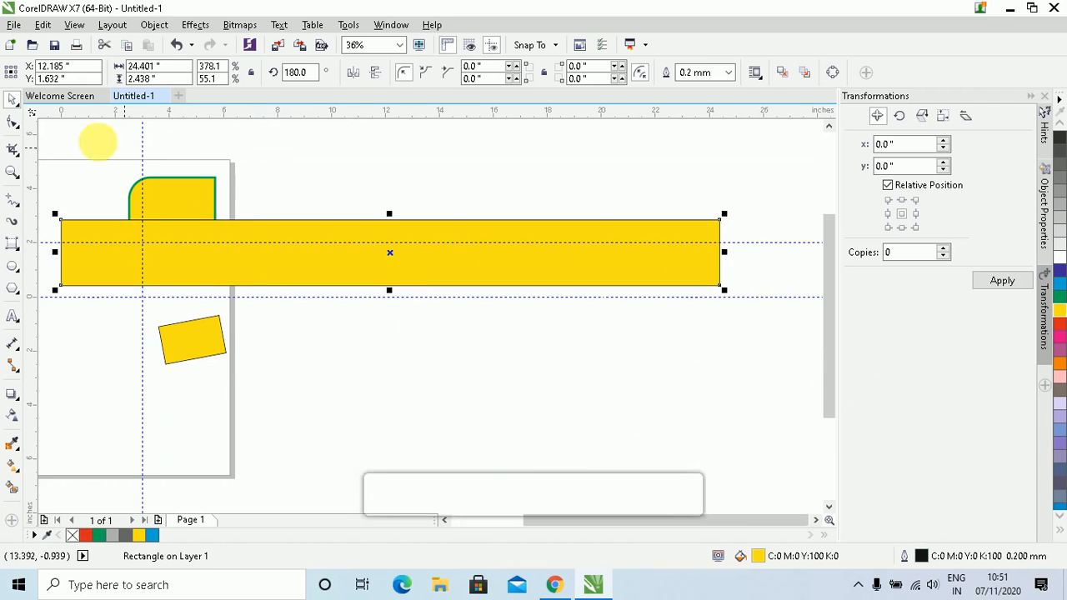
Select all objects in the drawing and delete them.
key("ctrl+a")
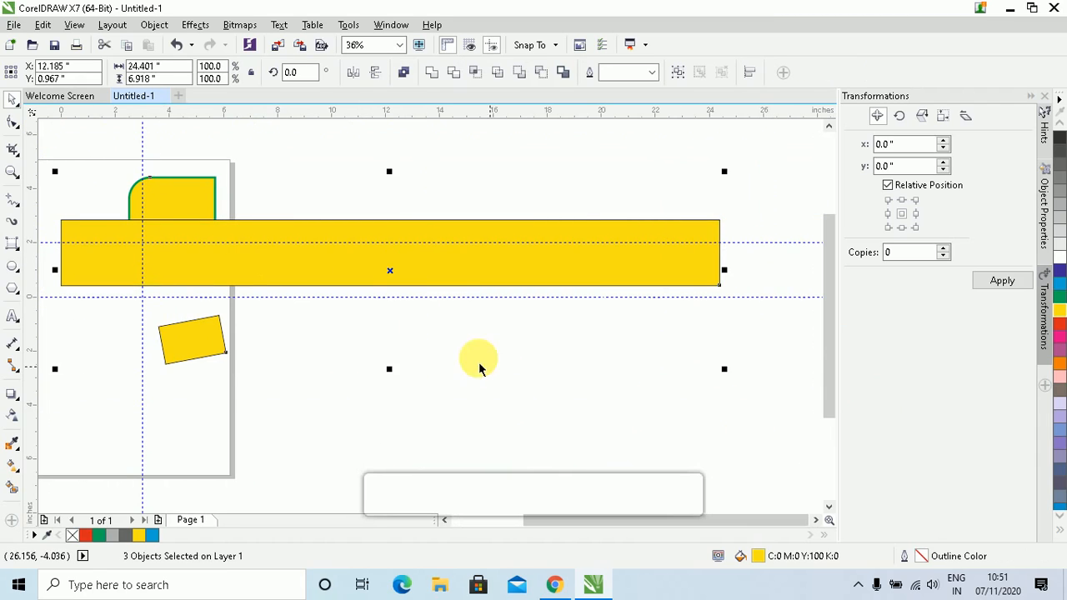
left_click(353, 381)
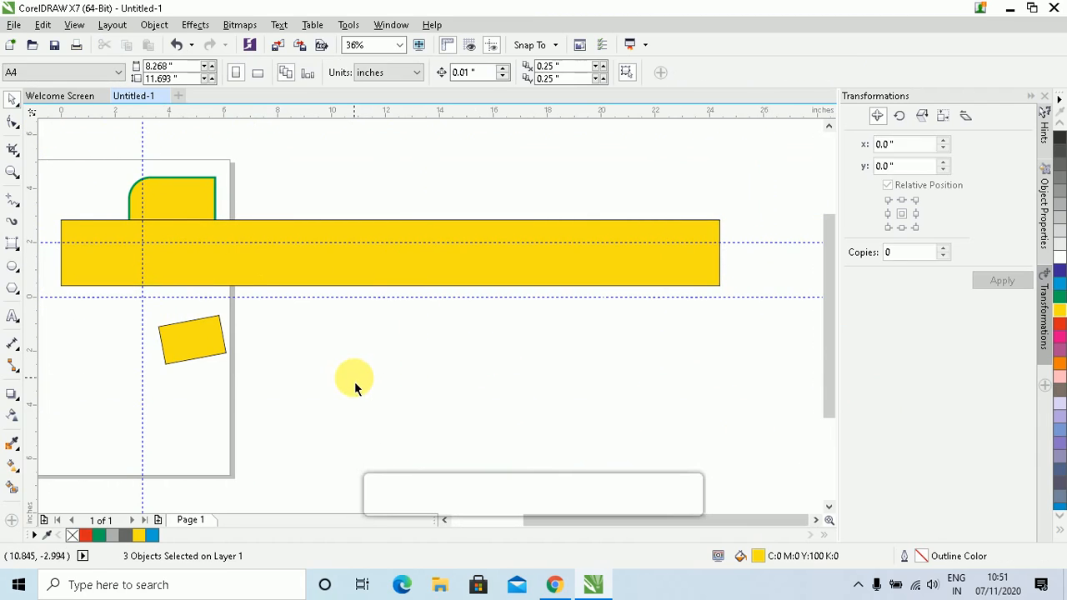
double_click(13, 100)
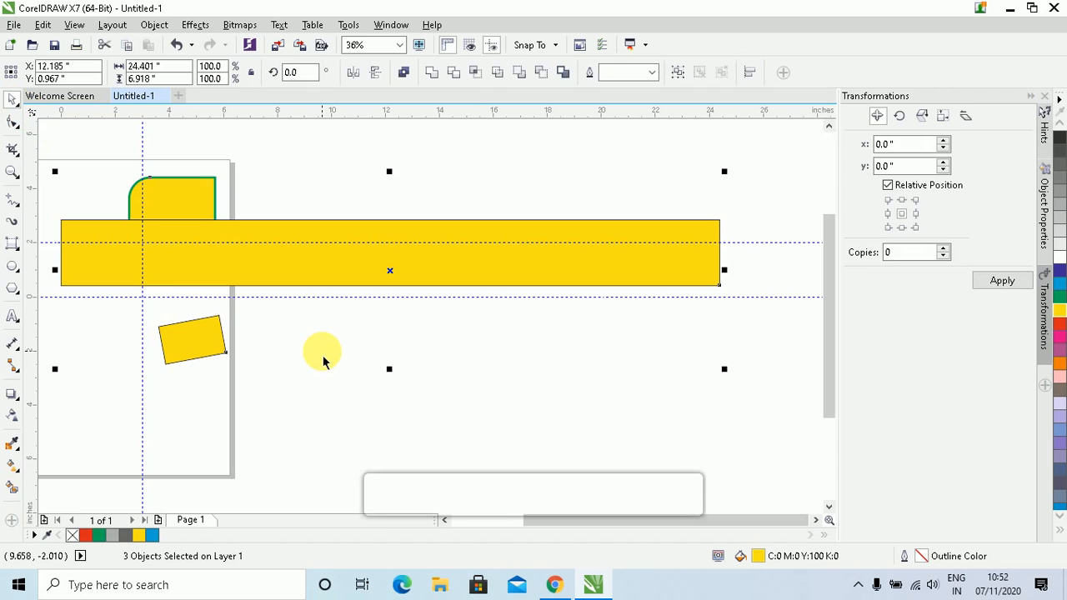
key("Delete")
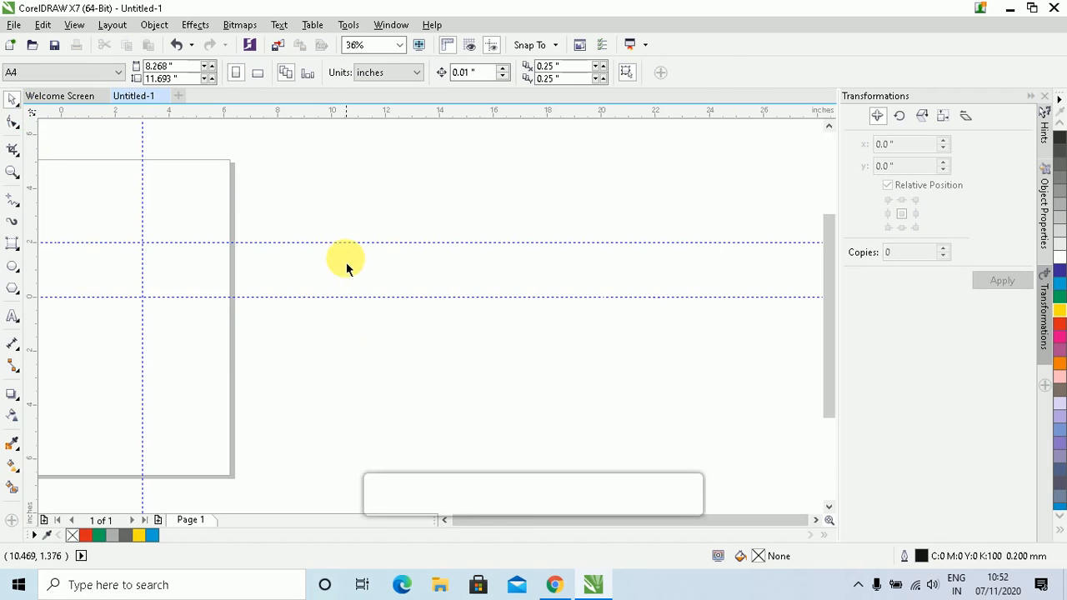
Draw a rectangle about 3.91 × 1.97 inches in the area enclosed by the four guidelines and fill it yellow (C:0 M:0 Y:100 K:0).
left_click(399, 46)
left_click(371, 70)
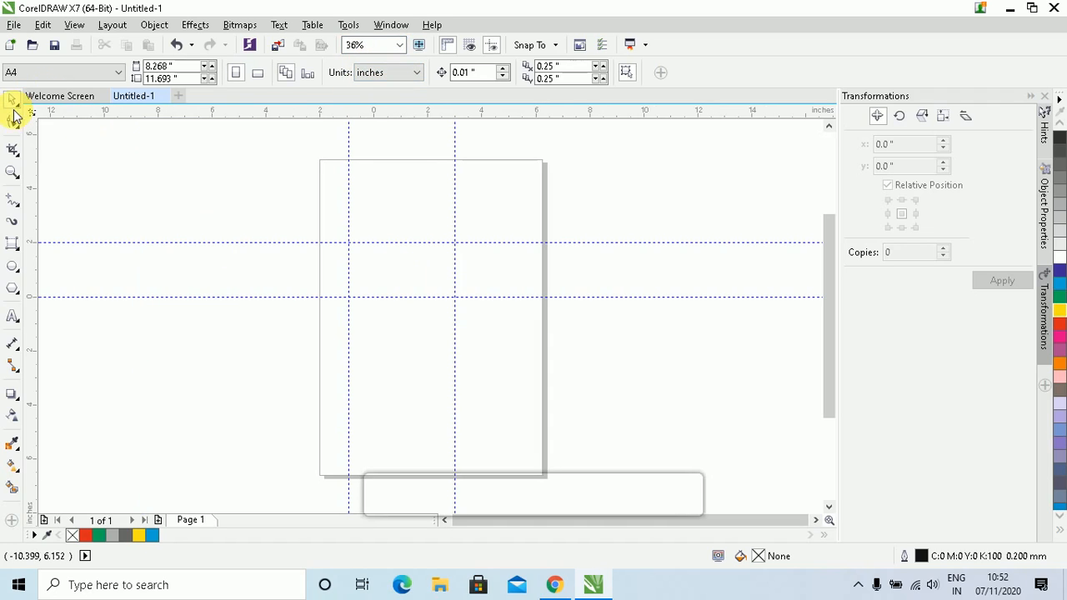
left_click(12, 247)
left_click(60, 243)
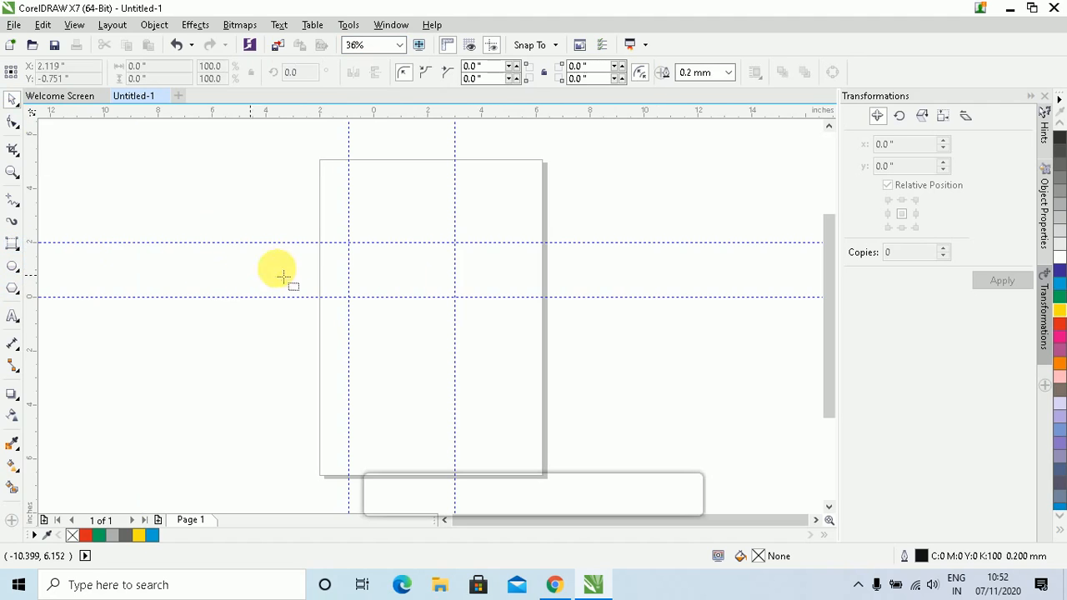
left_click_drag(355, 247, 458, 299)
left_click(13, 99)
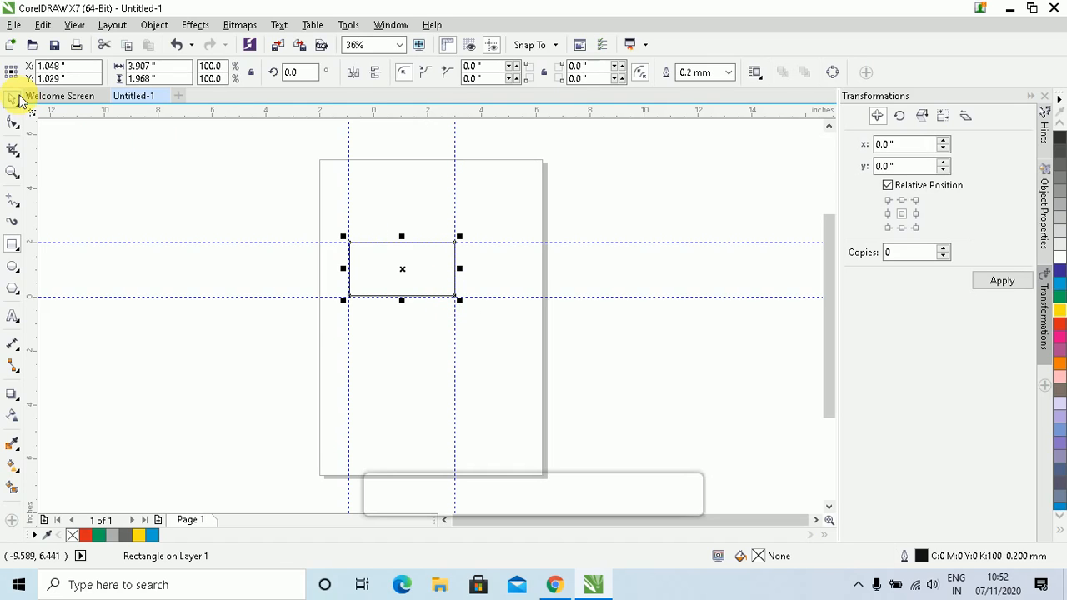
left_click(1059, 314)
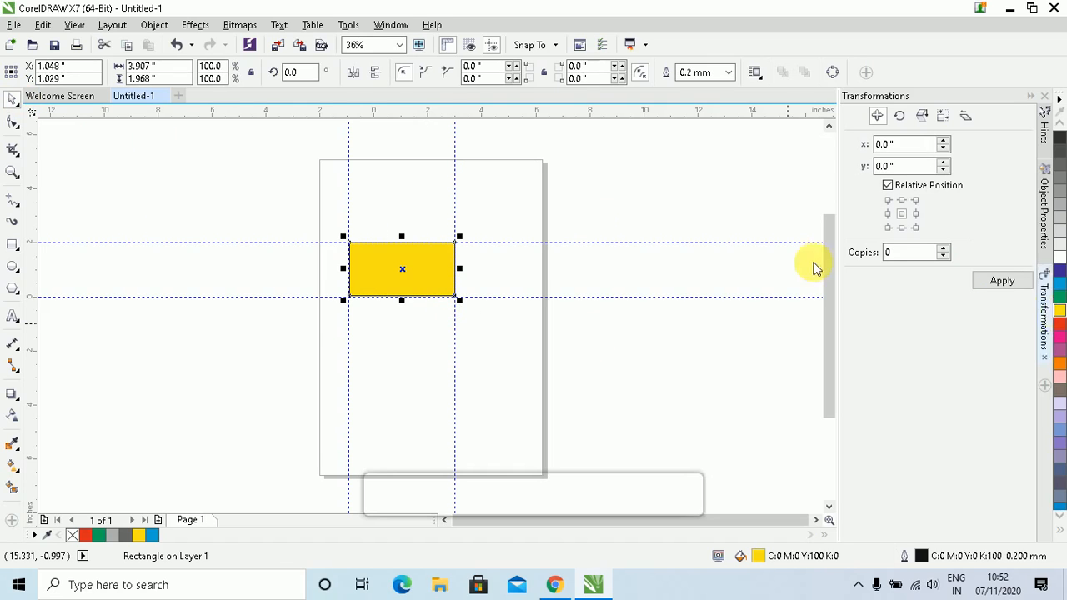
Delete both horizontal and both vertical guidelines around the yellow rectangle.
left_click(566, 241)
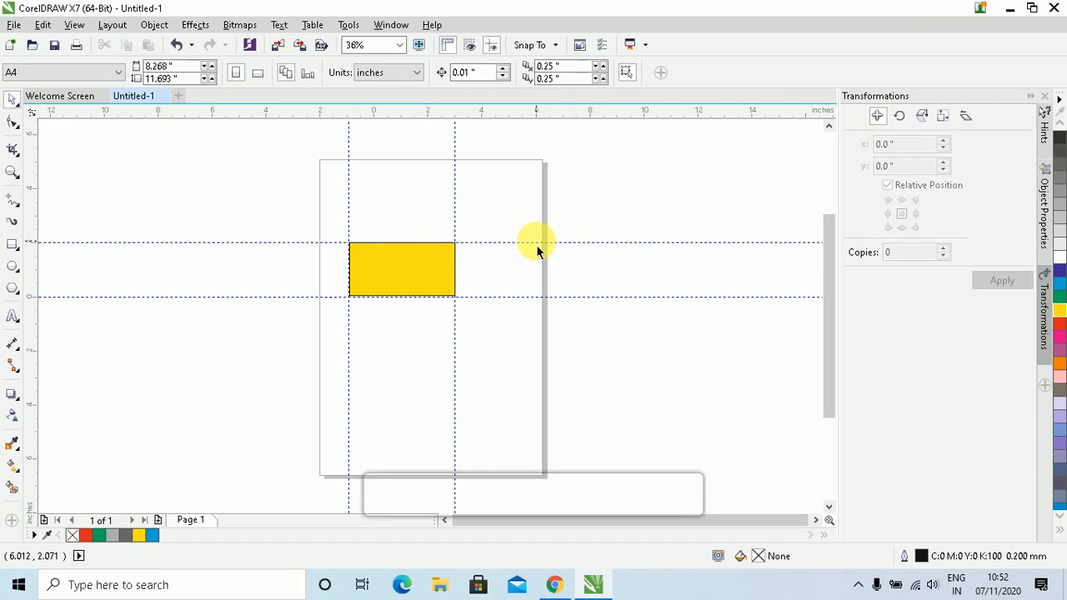
left_click(547, 250)
key("Delete")
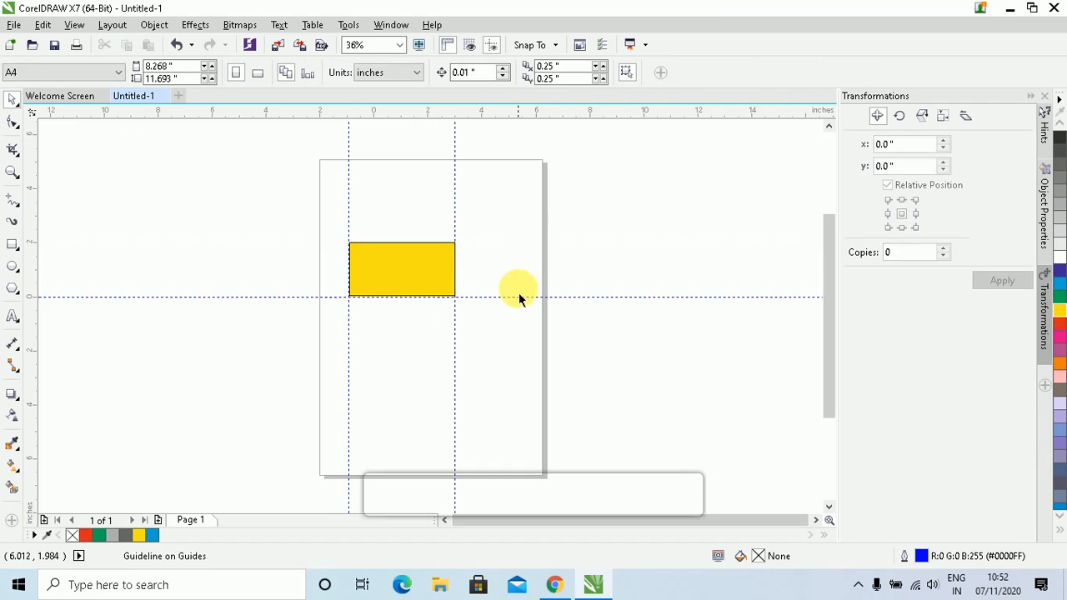
left_click(514, 296)
key("Delete")
left_click(457, 325)
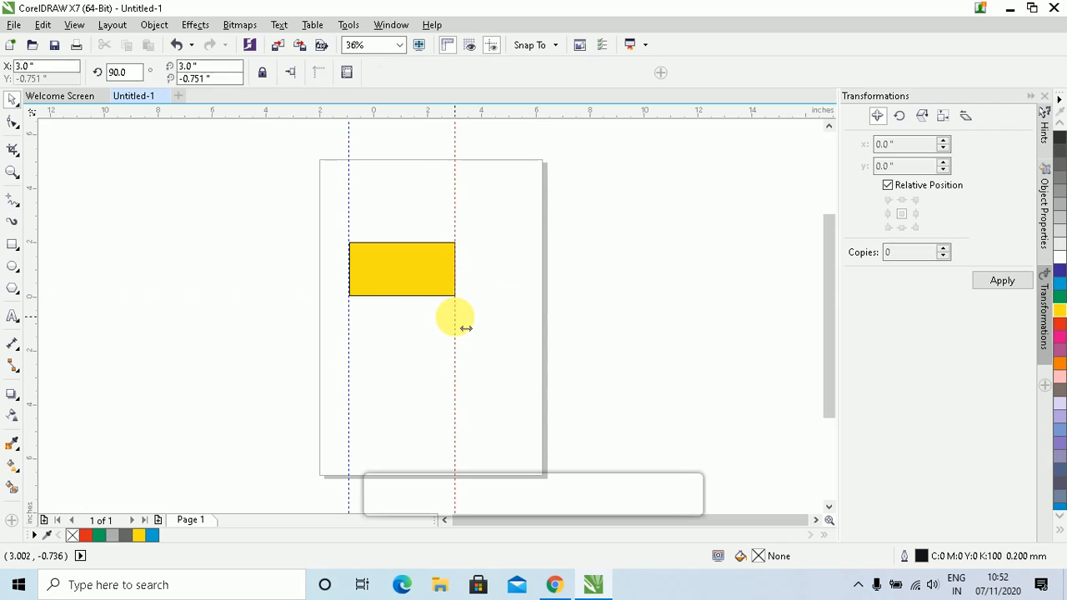
key("Delete")
left_click(350, 327)
key("Delete")
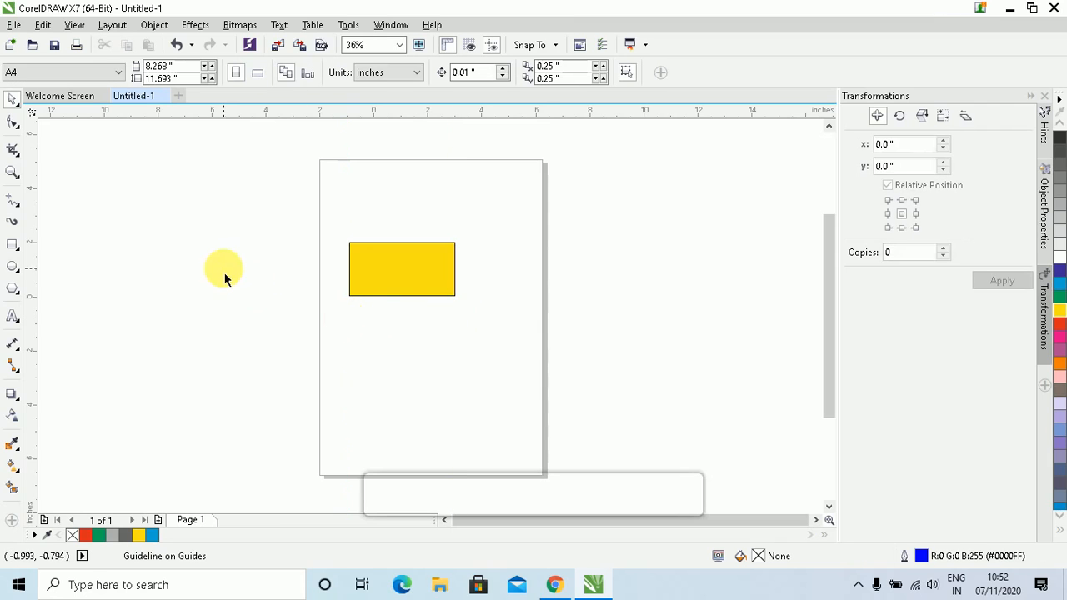
Round all four corners of the yellow rectangle equally with the Shape tool, to a radius of about 0.77 inch.
scroll(253, 262, "up", 3)
scroll(361, 239, "down", 3)
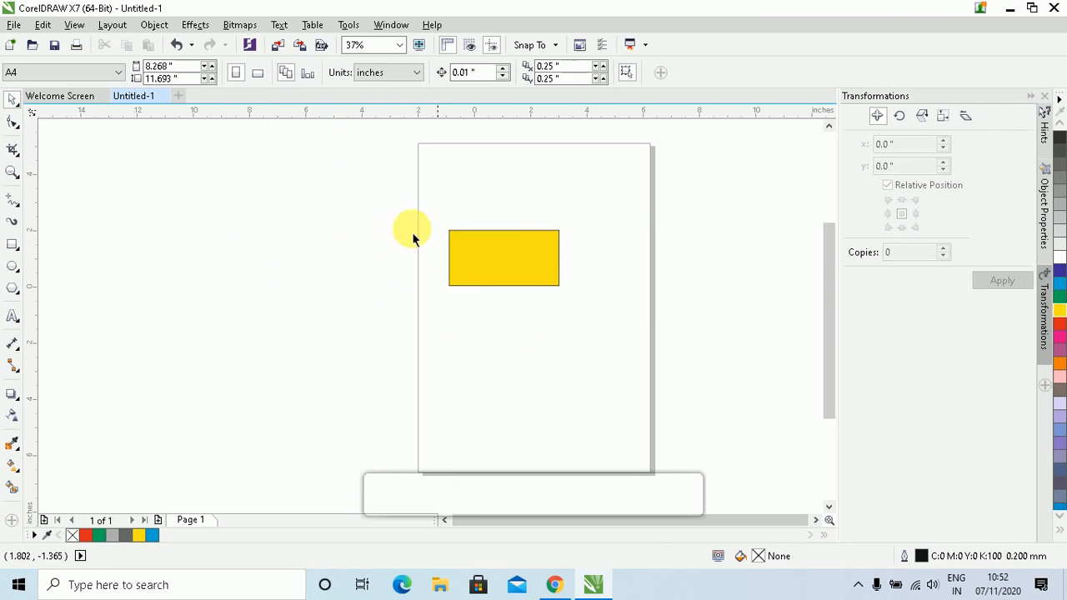
left_click(12, 172)
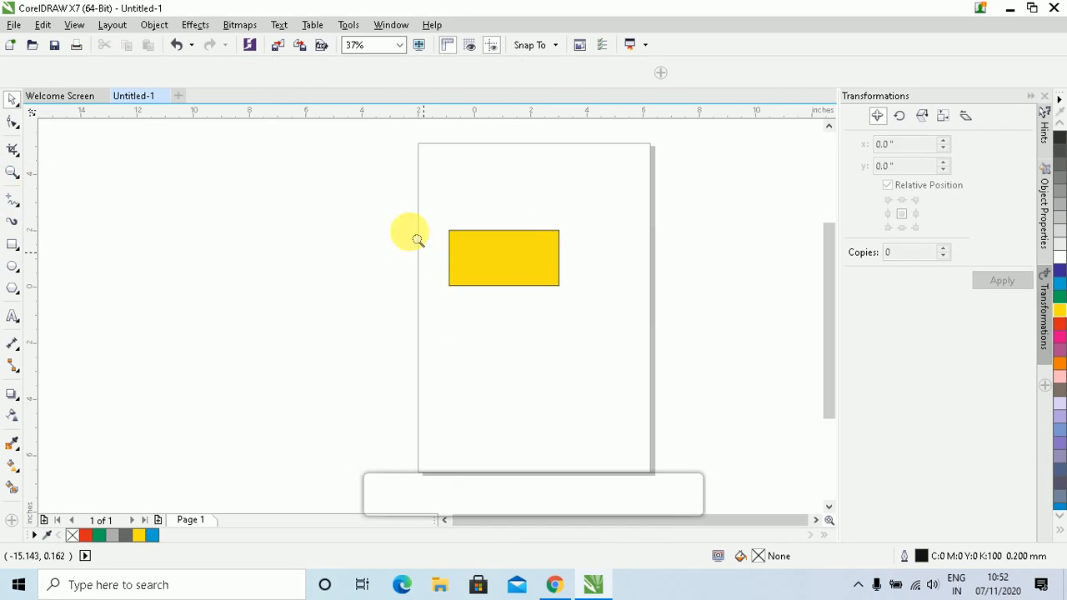
left_click_drag(392, 209, 613, 325)
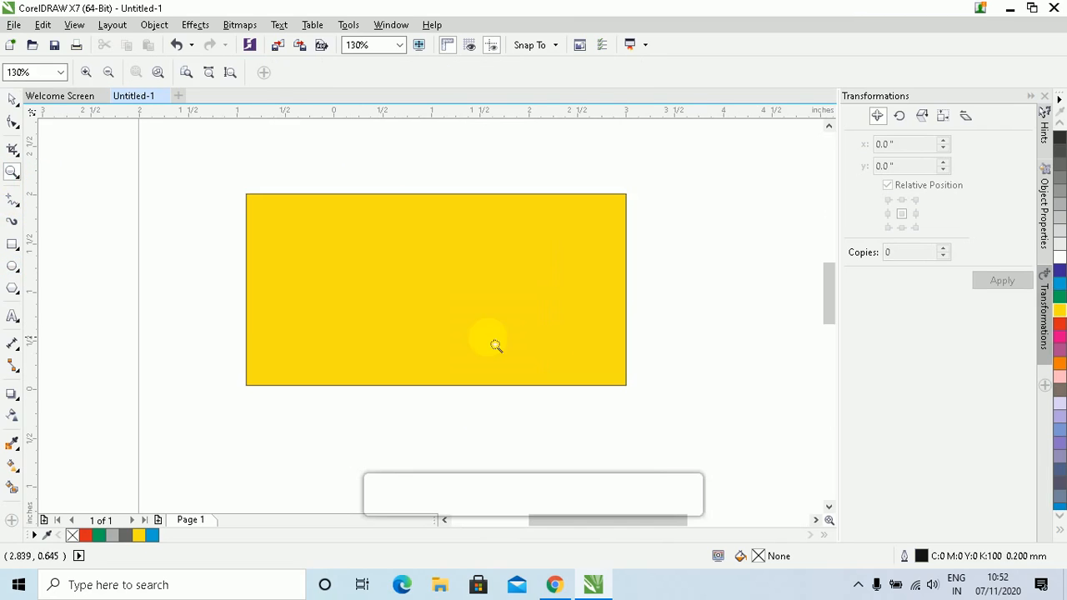
left_click(13, 100)
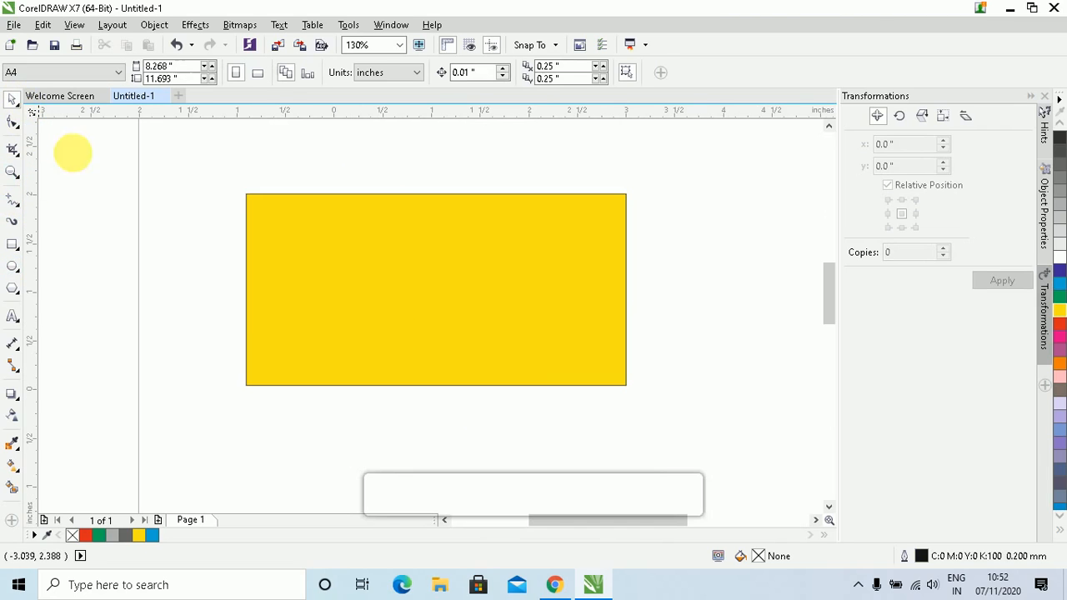
left_click(318, 251)
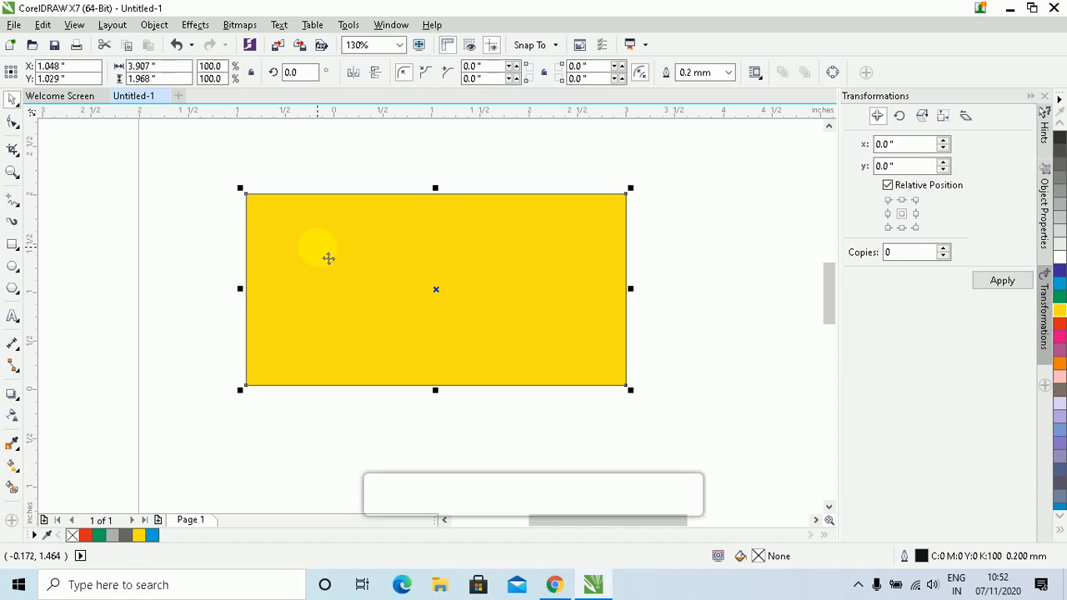
left_click(10, 126)
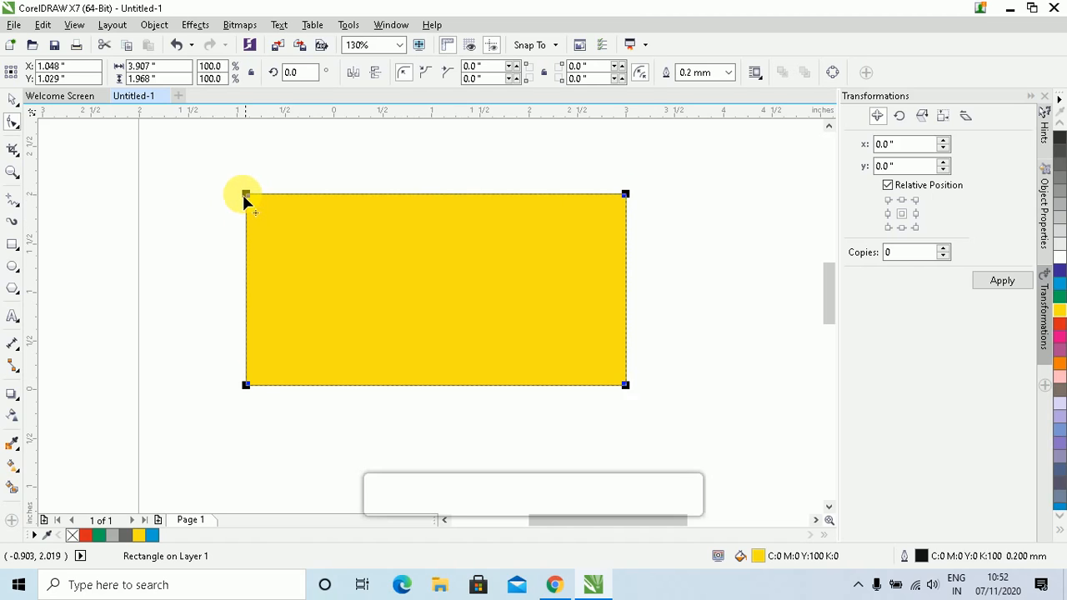
left_click_drag(244, 198, 230, 270)
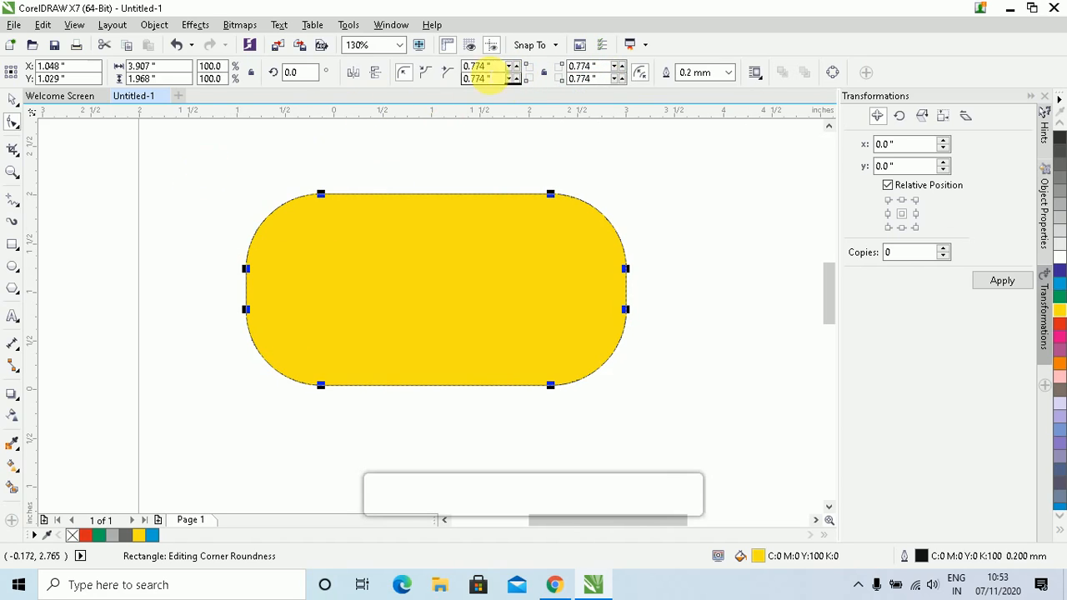
Set only the upper-left corner radius of the rounded rectangle to 2 inches.
left_click_drag(499, 67, 414, 79)
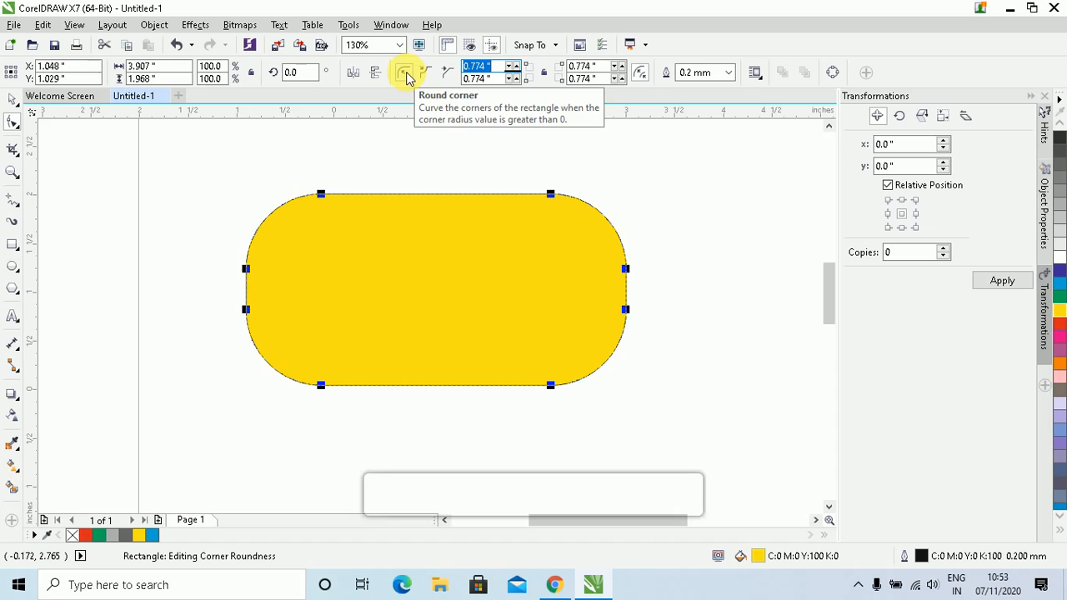
type("2")
key("Return")
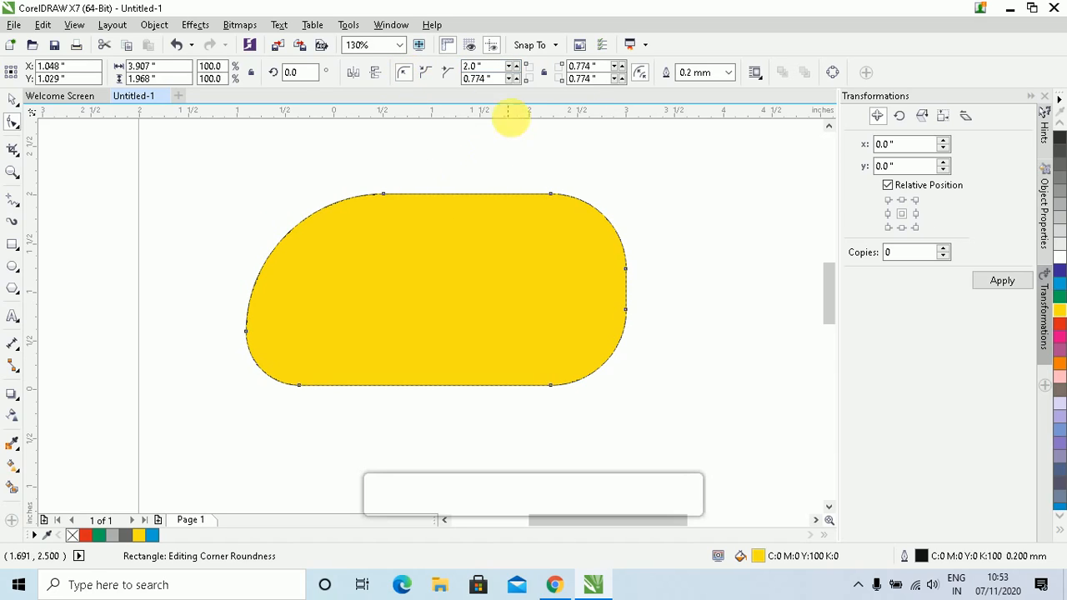
Link the corner radii so they are edited together and set them all to 0.
left_click(548, 76)
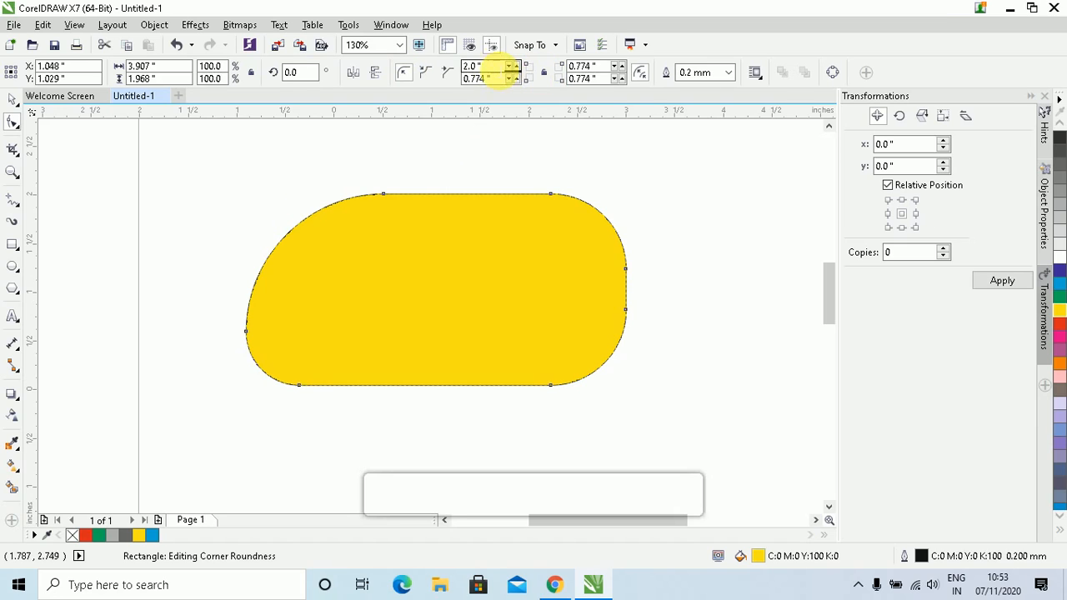
double_click(479, 65)
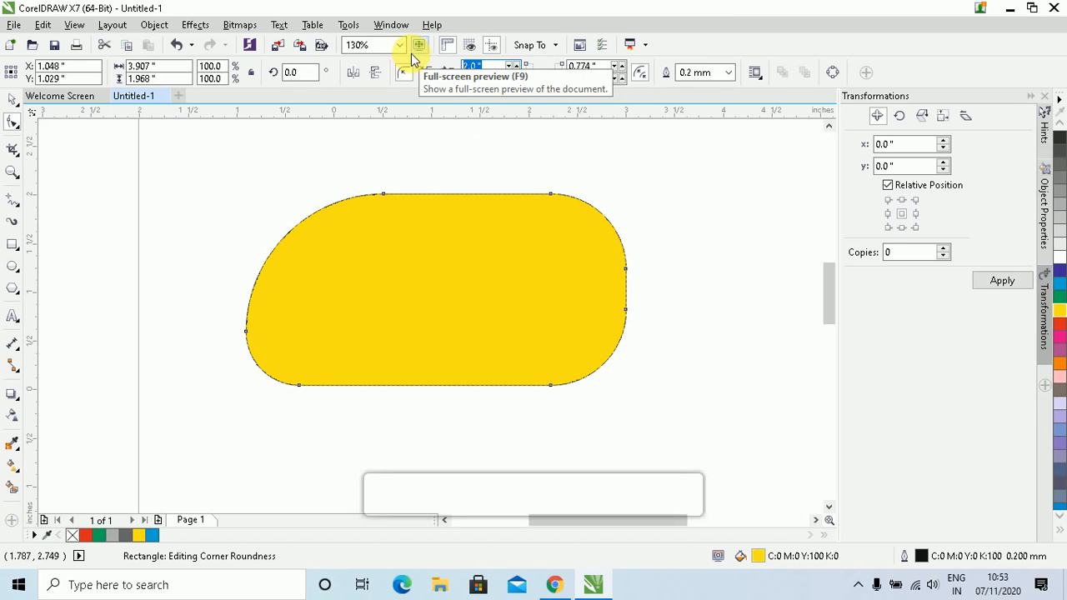
left_click(543, 74)
double_click(488, 66)
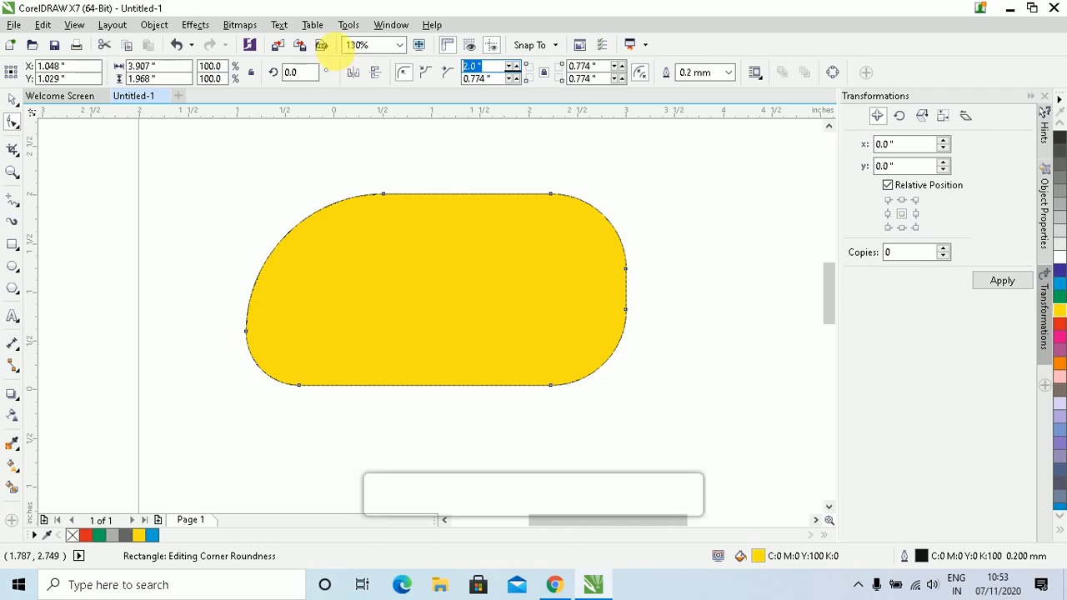
type("0")
key("Return")
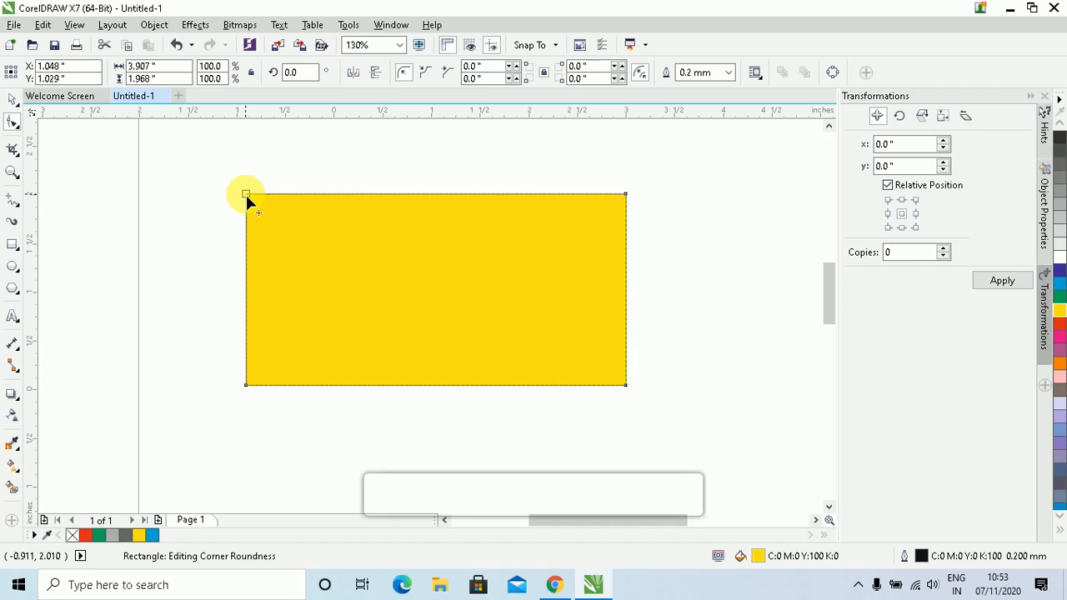
Round all corners to a radius of about 0.98 inch and try the scalloped, chamfered and round corner styles.
left_click_drag(246, 195, 535, 388)
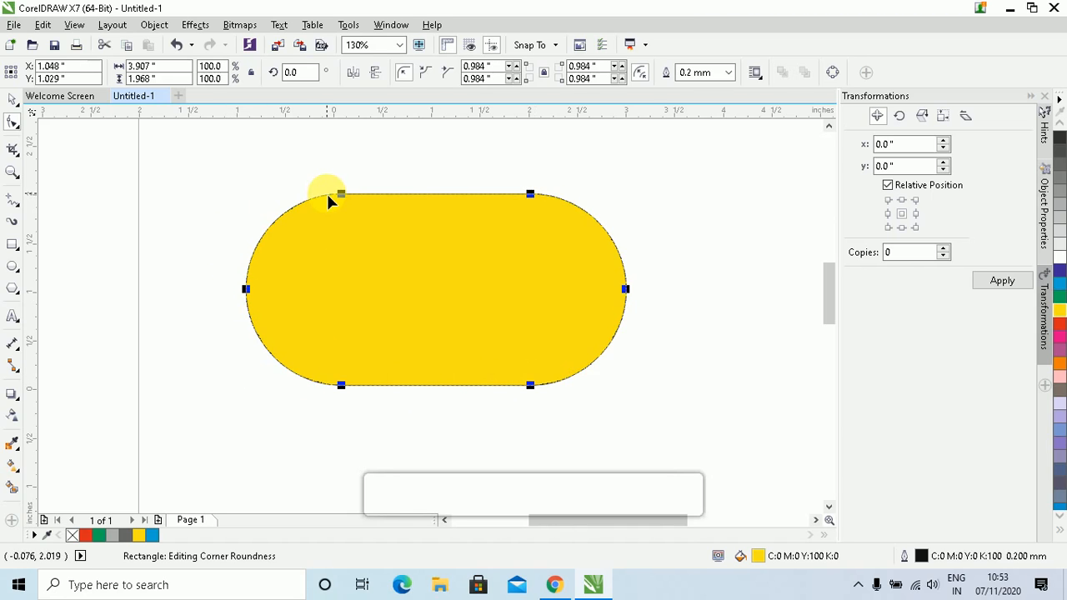
left_click(425, 72)
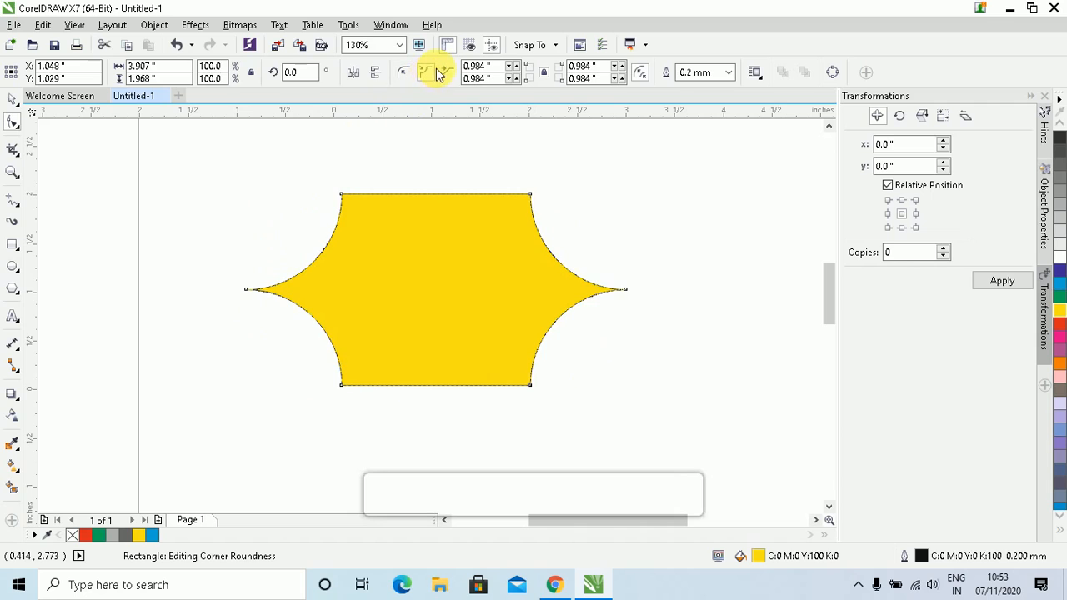
left_click(447, 73)
left_click(404, 72)
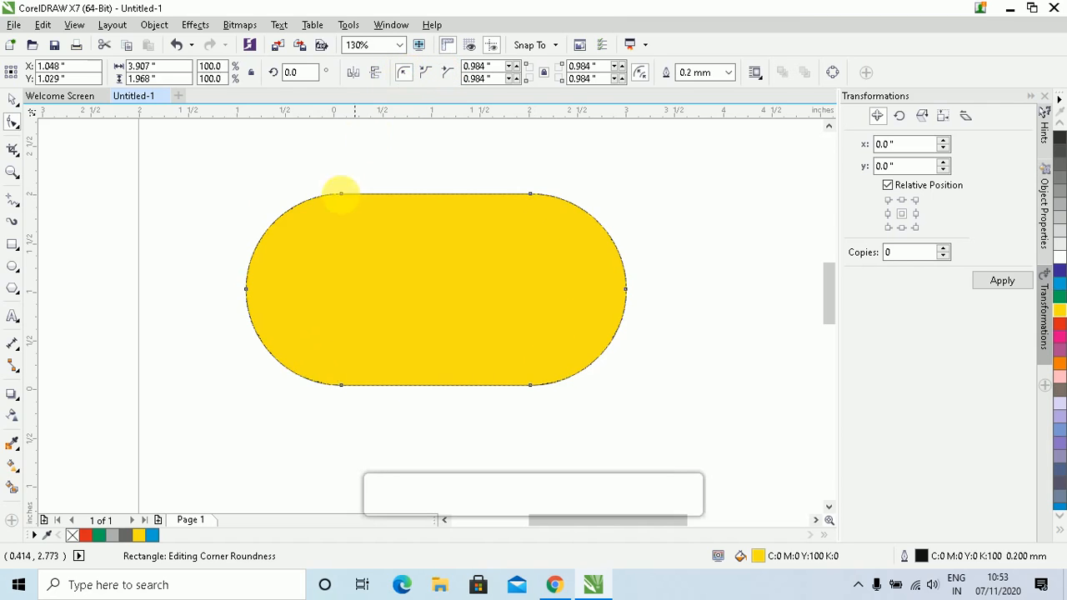
Reduce the corner rounding with the Shape tool, then set all the corner radii to 0 to restore square corners.
left_click_drag(341, 197, 253, 202)
double_click(492, 66)
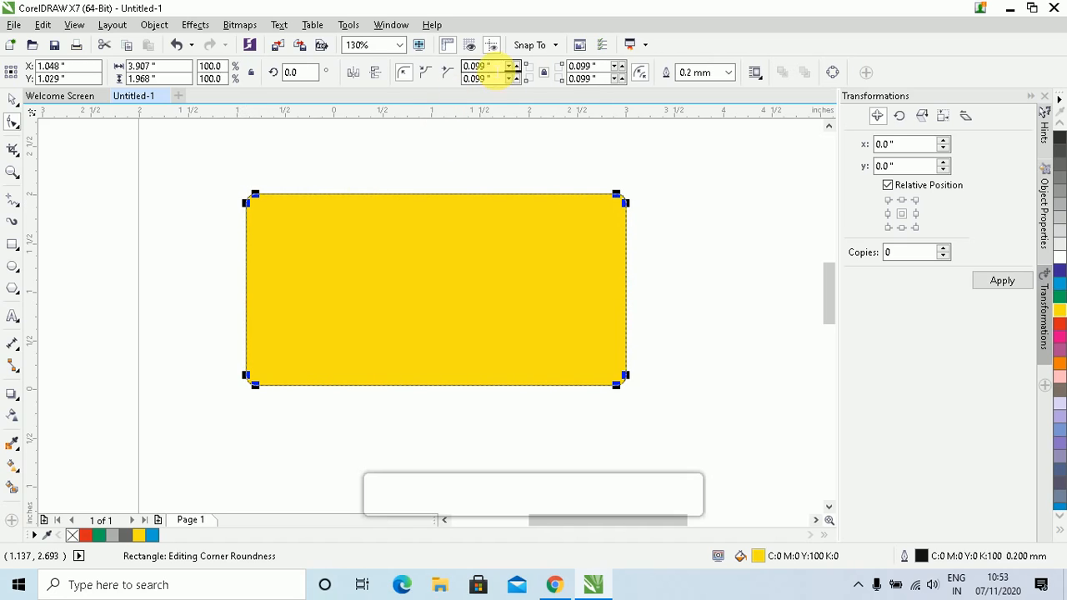
type("0")
key("Return")
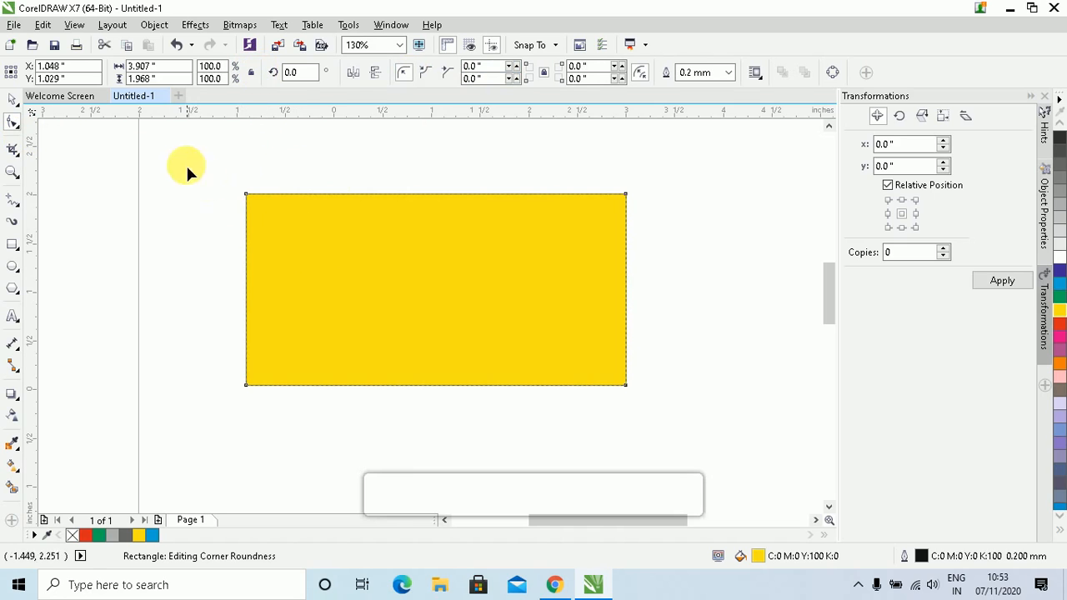
Convert the yellow rectangle to curves so its nodes can be edited individually with the Shape tool.
left_click(13, 100)
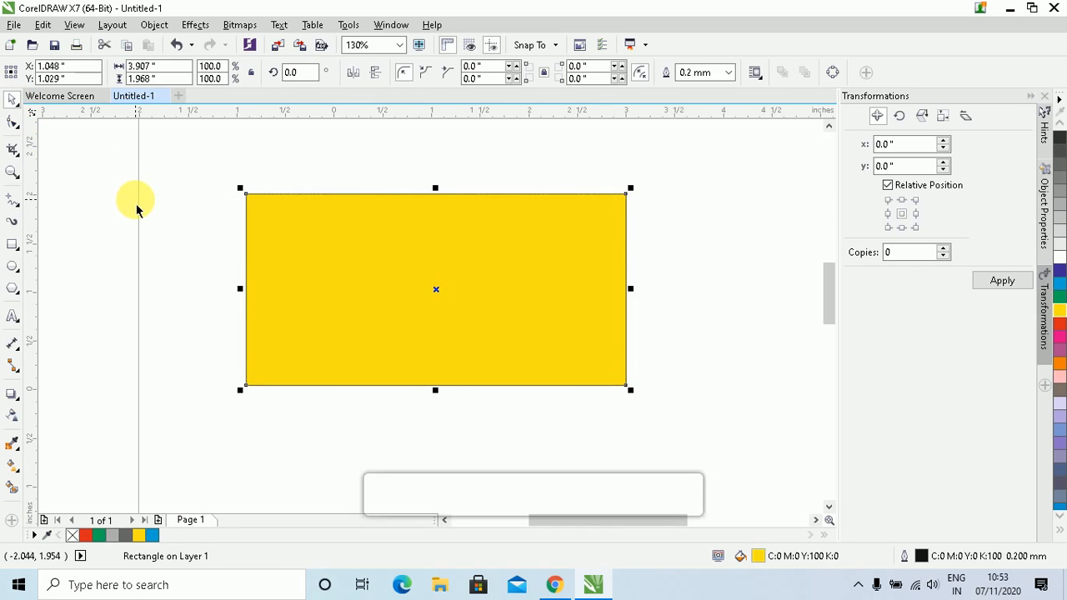
left_click(13, 122)
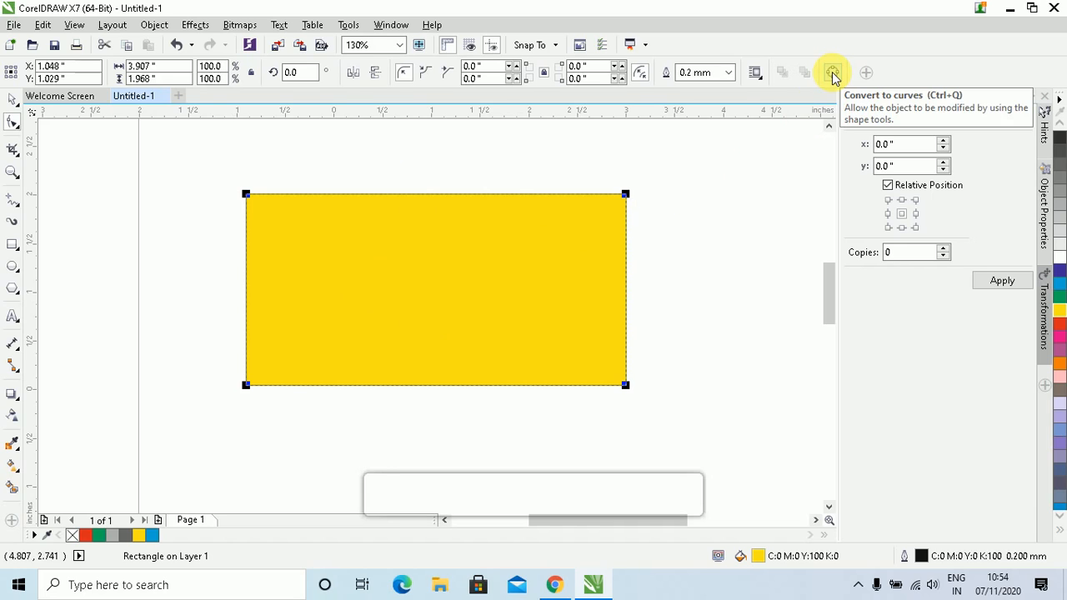
left_click(110, 26)
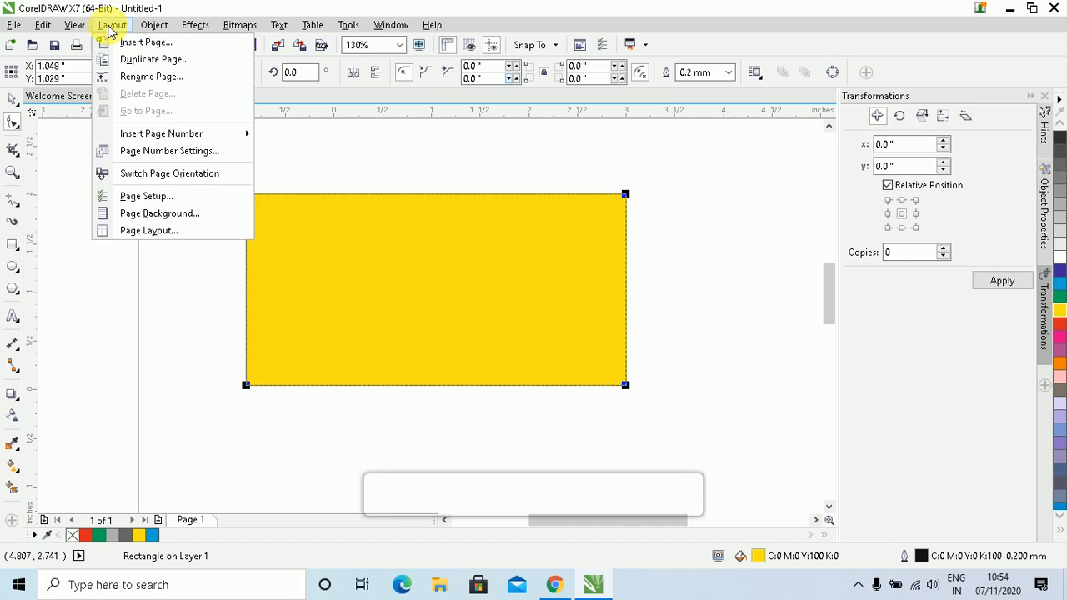
mouse_move(86, 26)
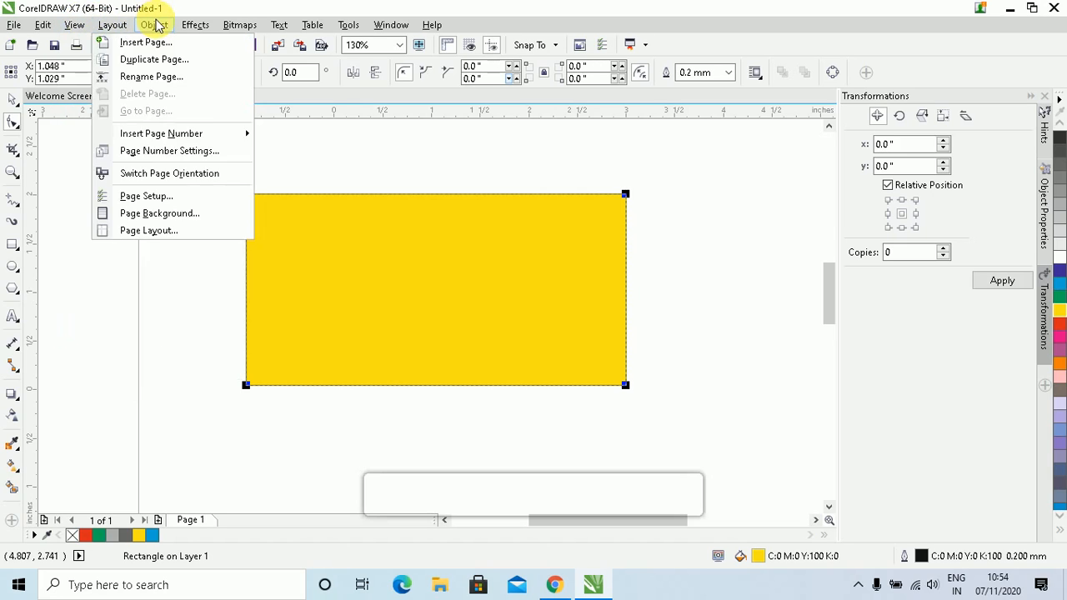
mouse_move(157, 25)
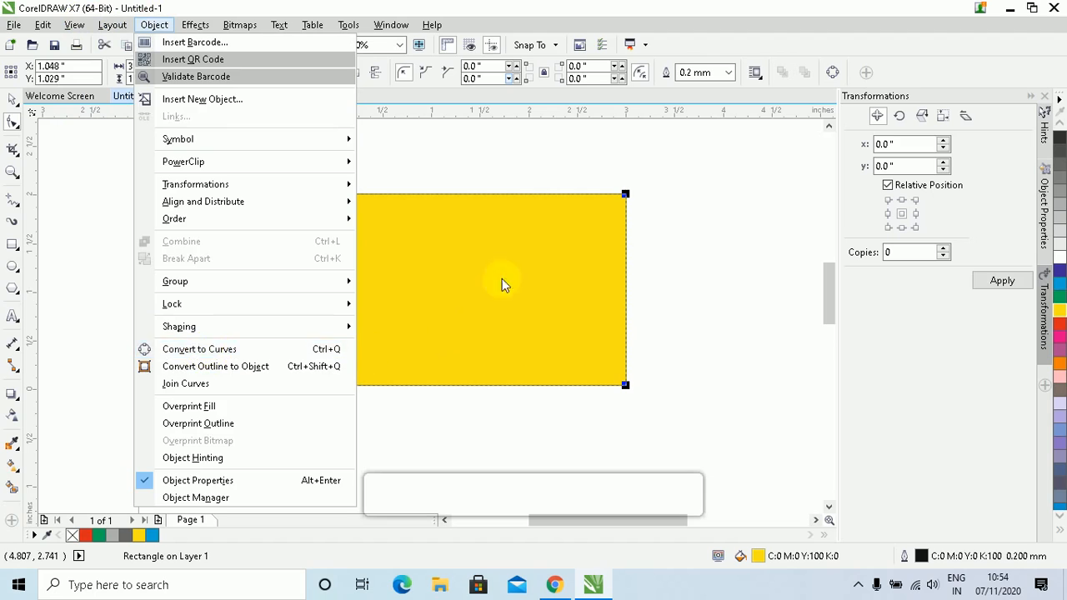
left_click(527, 241)
right_click(398, 218)
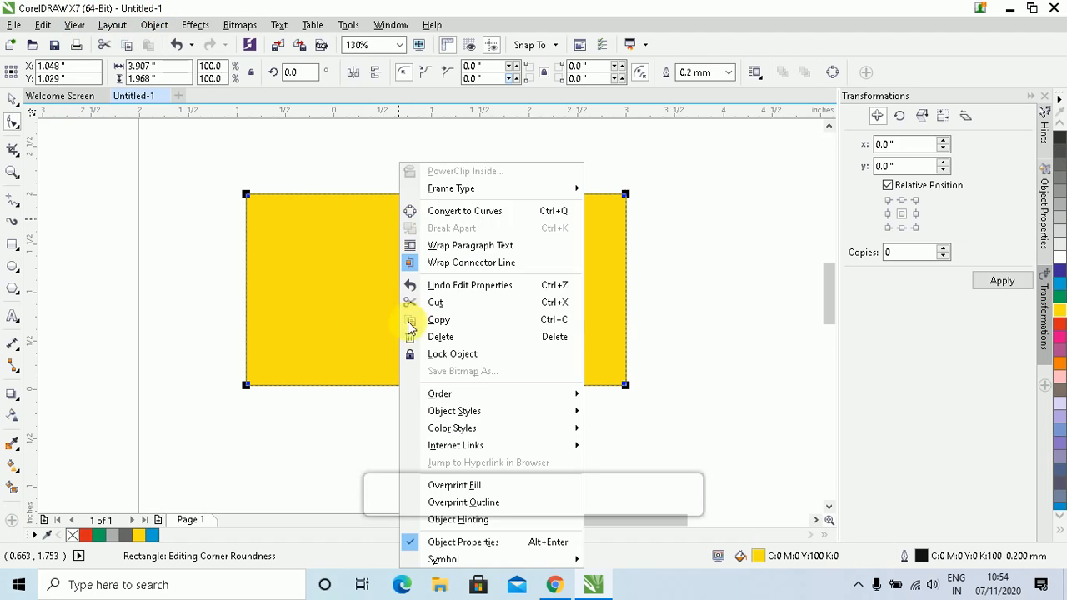
left_click(341, 243)
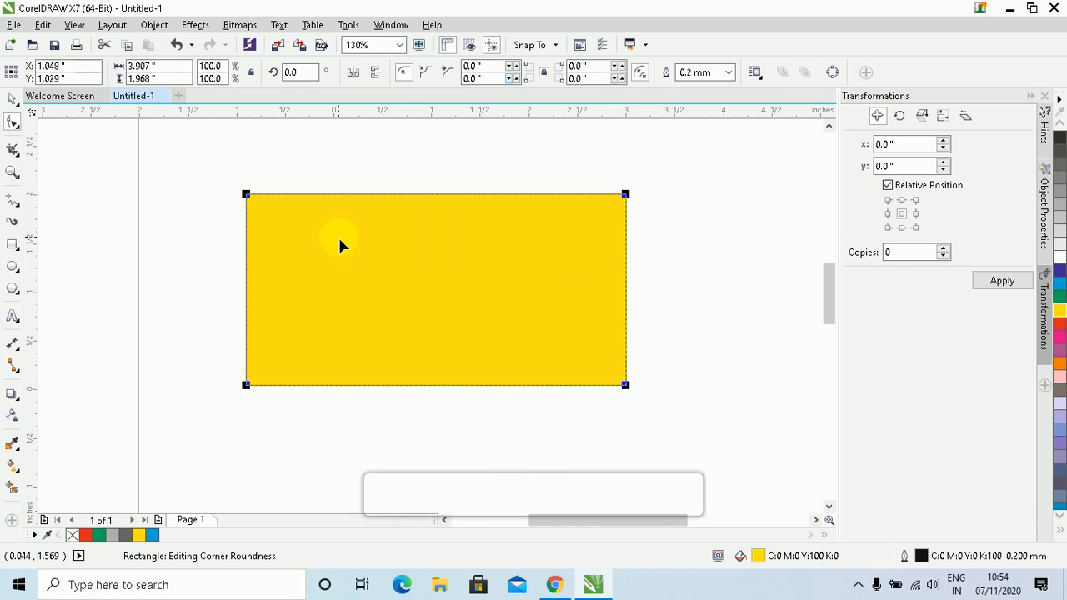
left_click(831, 72)
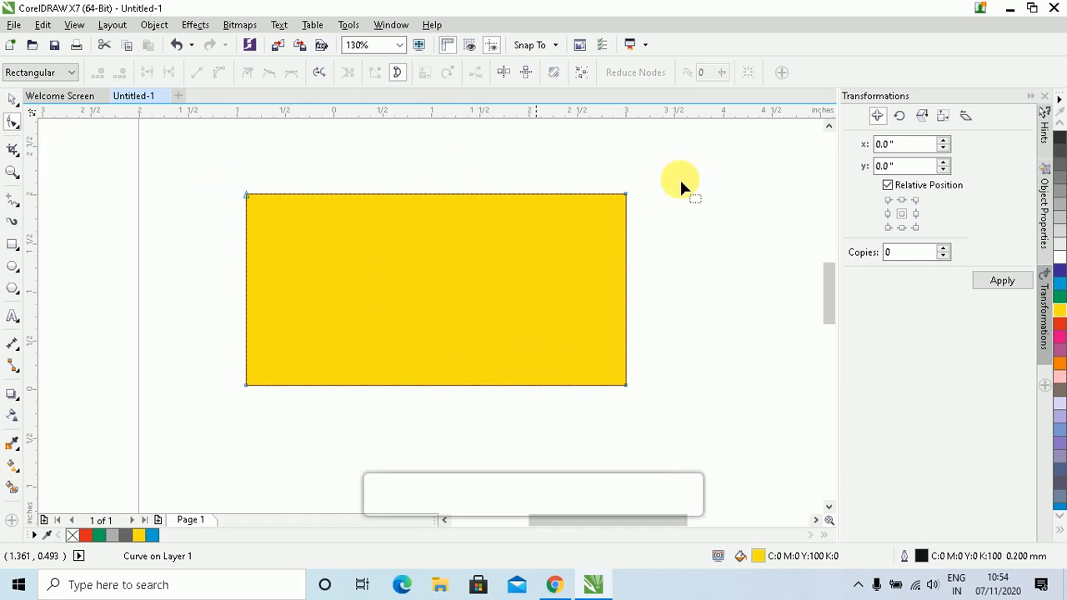
Move the converted rectangle's upper-left node inward and its upper-right node downward to make an irregular four-sided shape.
left_click(246, 194)
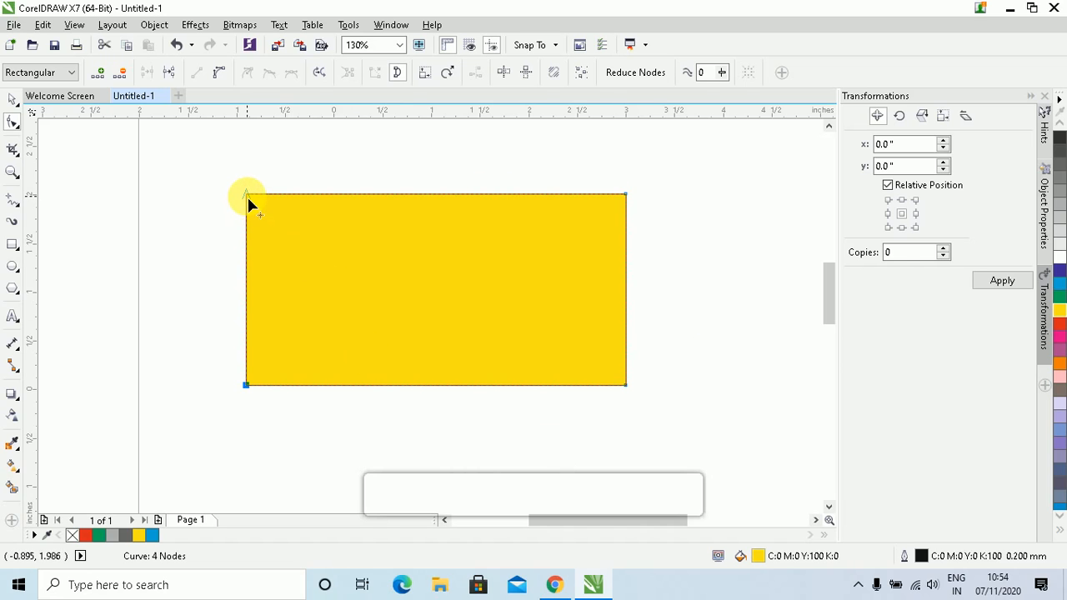
left_click_drag(247, 198, 304, 274)
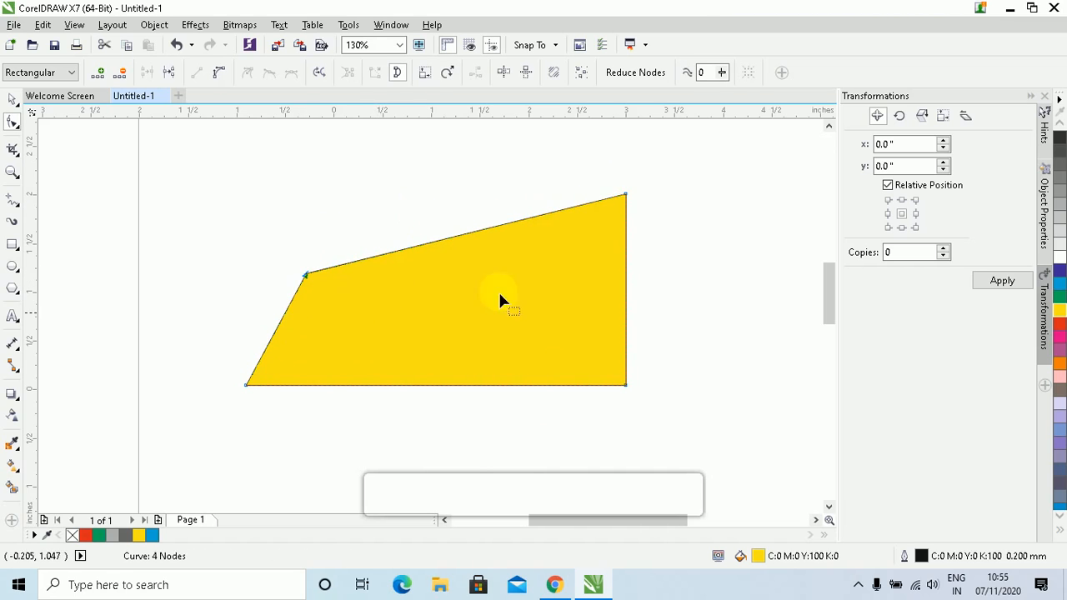
left_click(625, 197)
left_click_drag(623, 198, 625, 278)
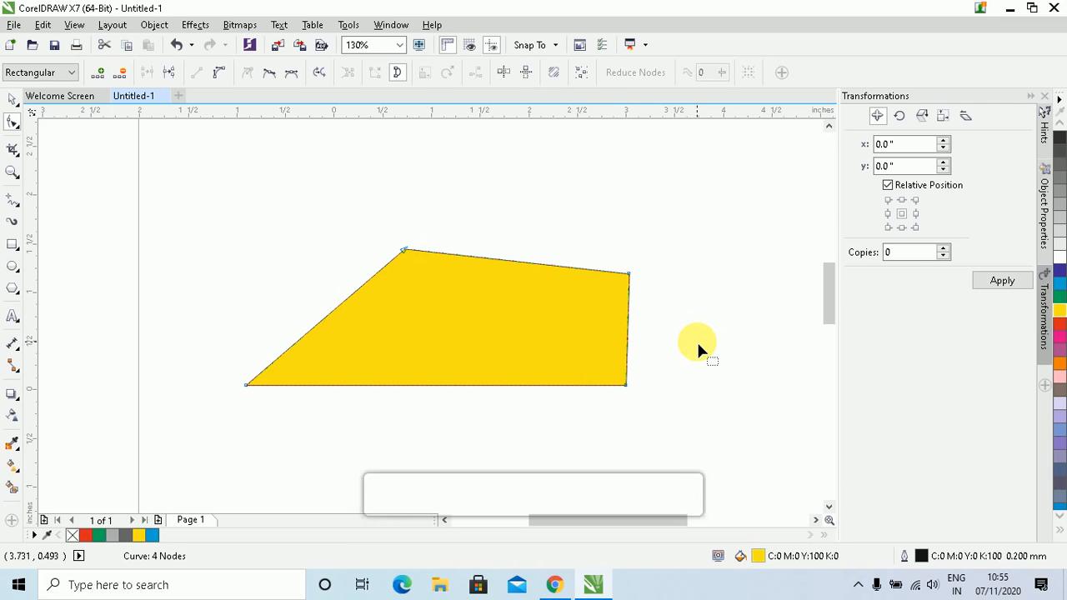
Undo the node moves until the shape is a plain rectangle again.
key("ctrl+z")
key("ctrl+z")
key("ctrl+z")
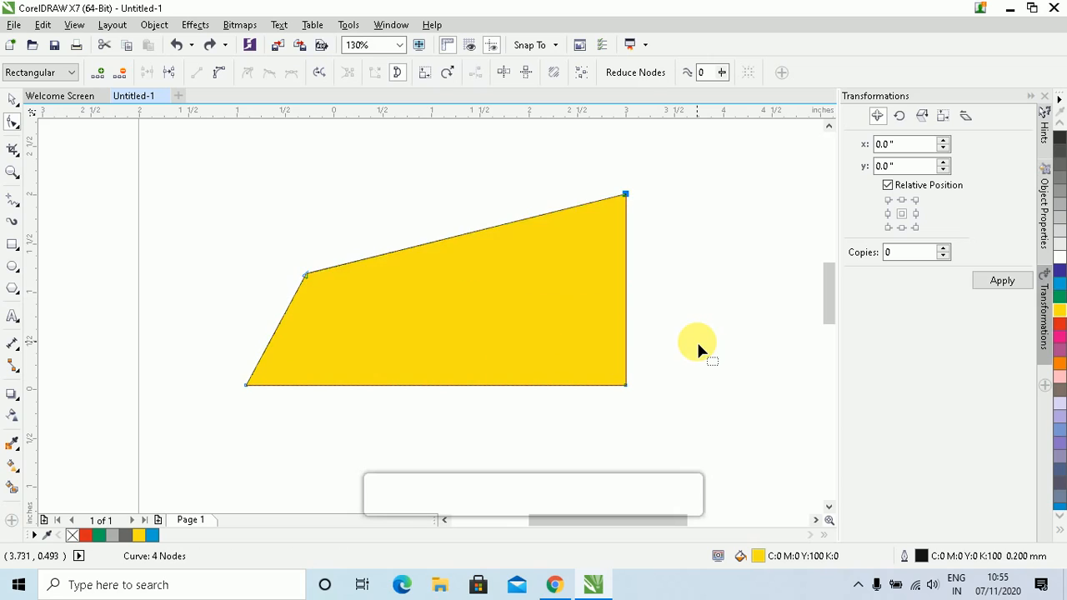
key("ctrl+z")
key("ctrl+z")
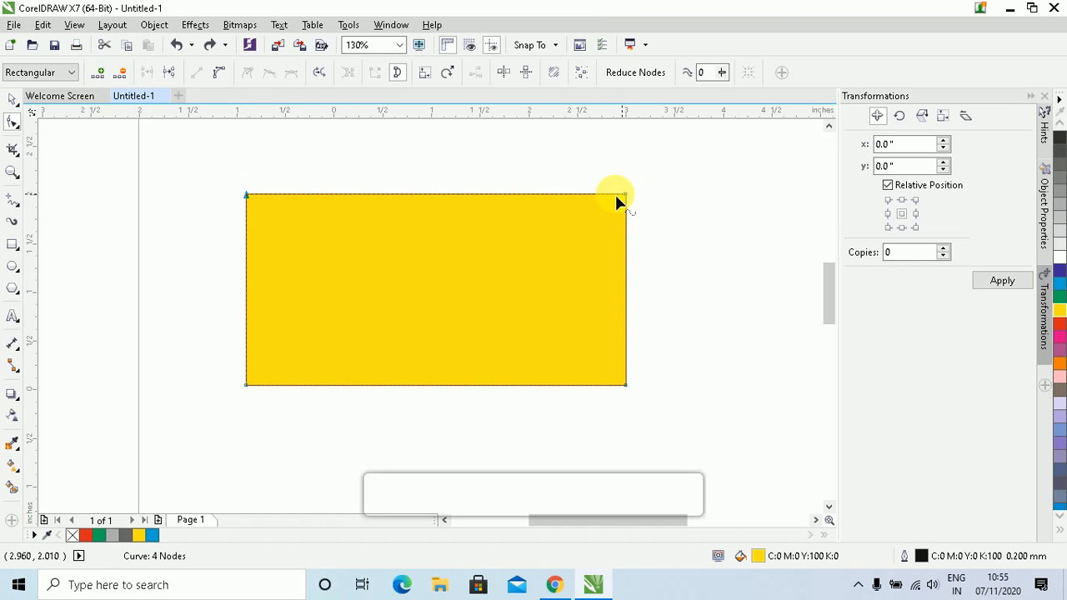
Add a node on the rectangle's top edge and move it down to about X 1.07, Y 1.35 inches, forming a V-shaped notch.
left_click(247, 197)
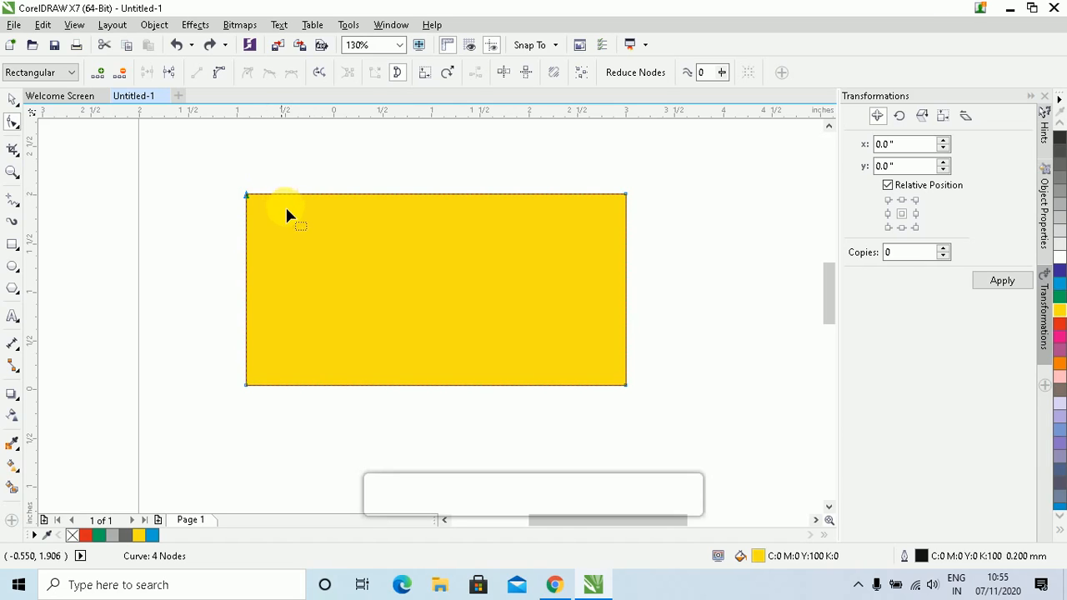
double_click(329, 196)
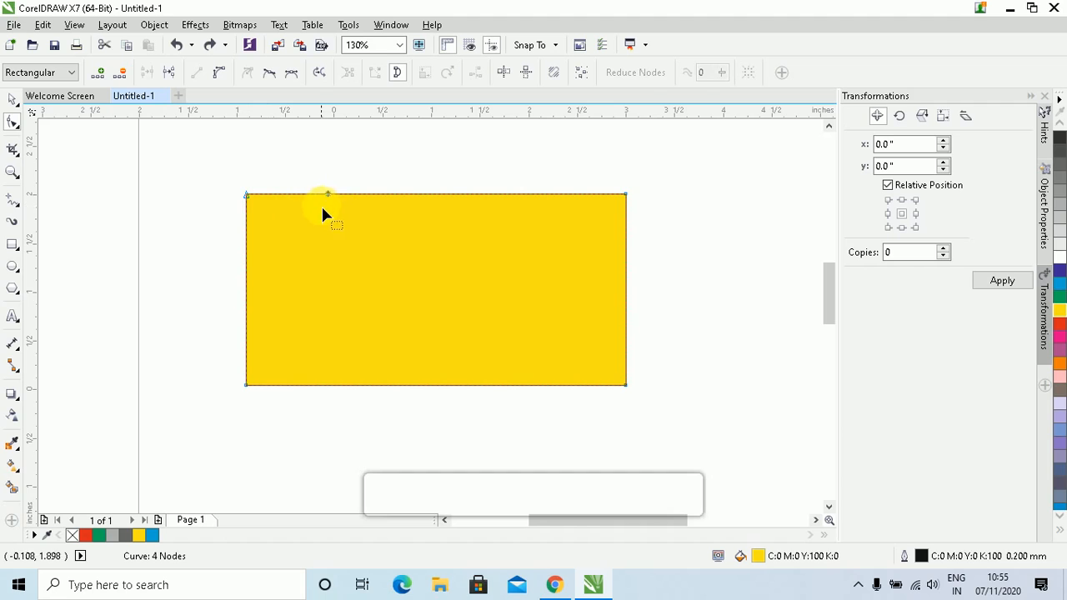
left_click(98, 72)
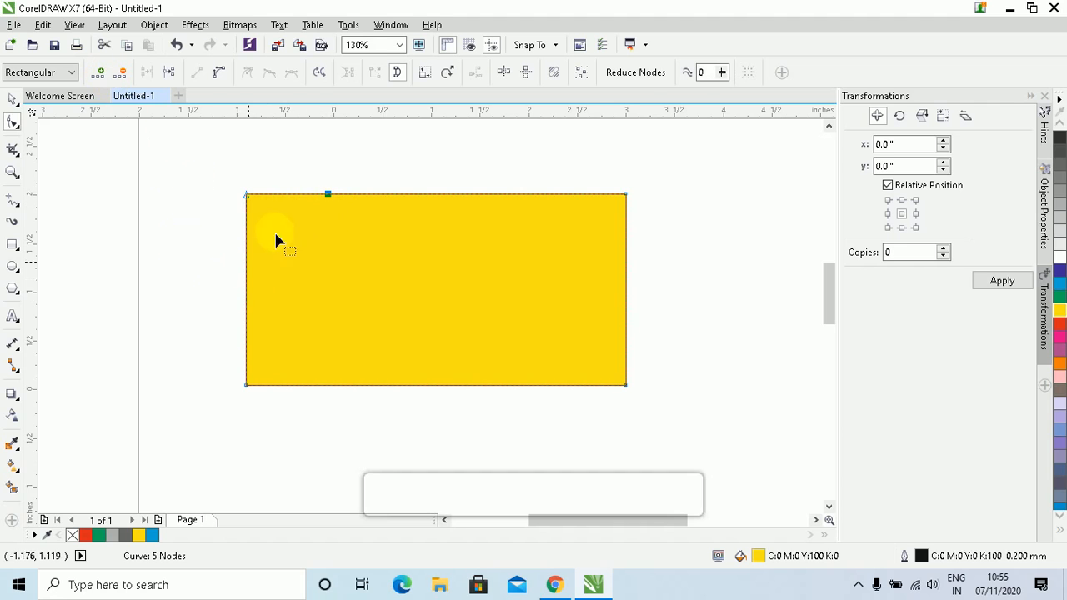
left_click_drag(327, 194, 437, 258)
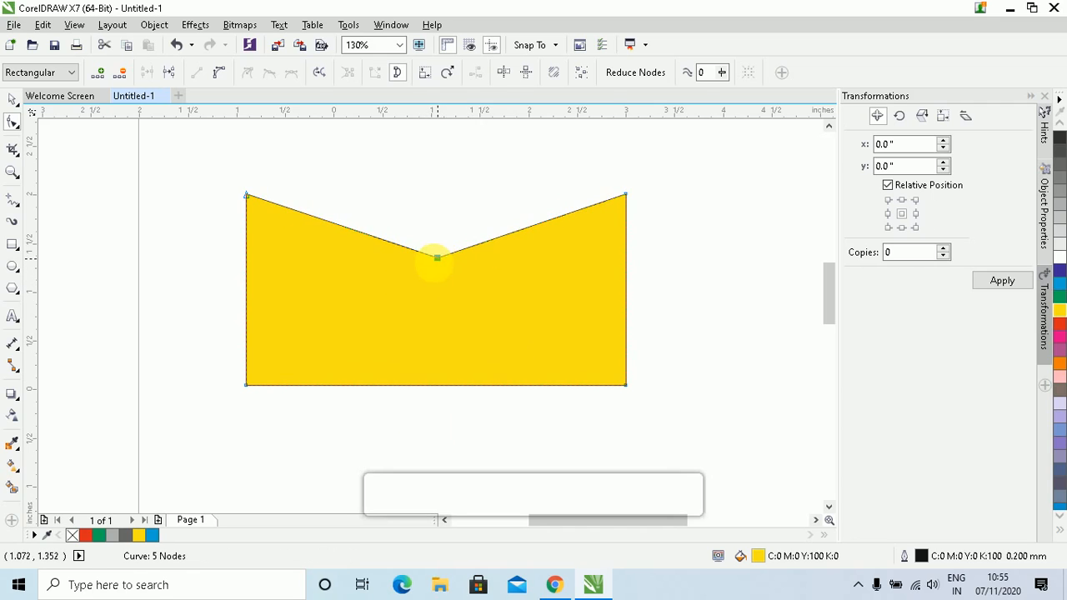
Undo the node moves that formed the notch so the rectangle's top edge is straight again.
key("ctrl+z")
key("ctrl+z")
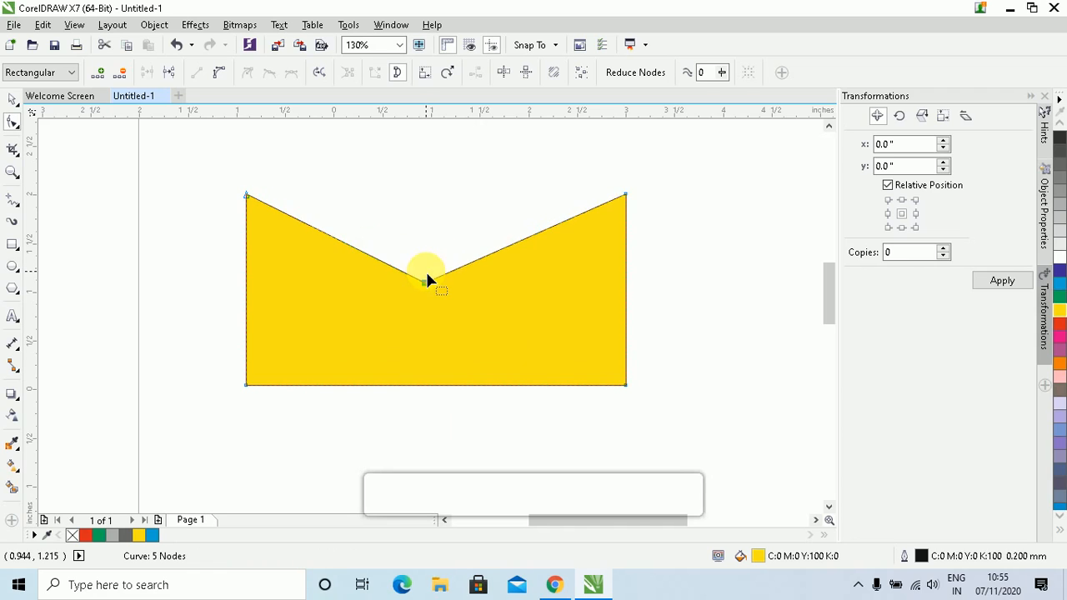
key("ctrl+z")
key("ctrl+z")
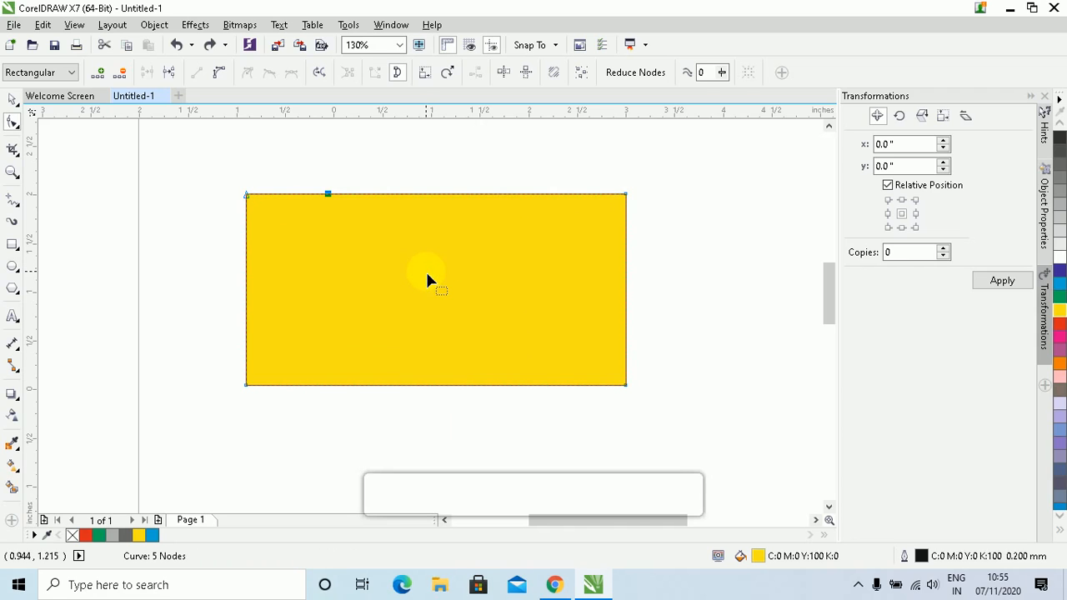
Add a node on the rectangle's top edge at about X 1.83 inches and try moving it down to form a notch.
left_click(507, 193)
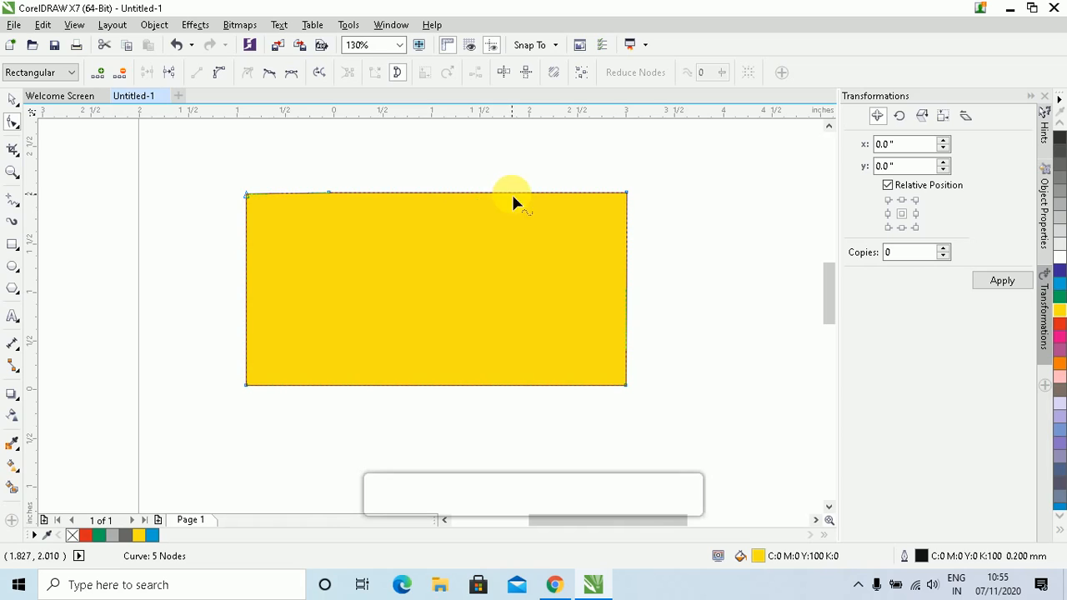
left_click(98, 72)
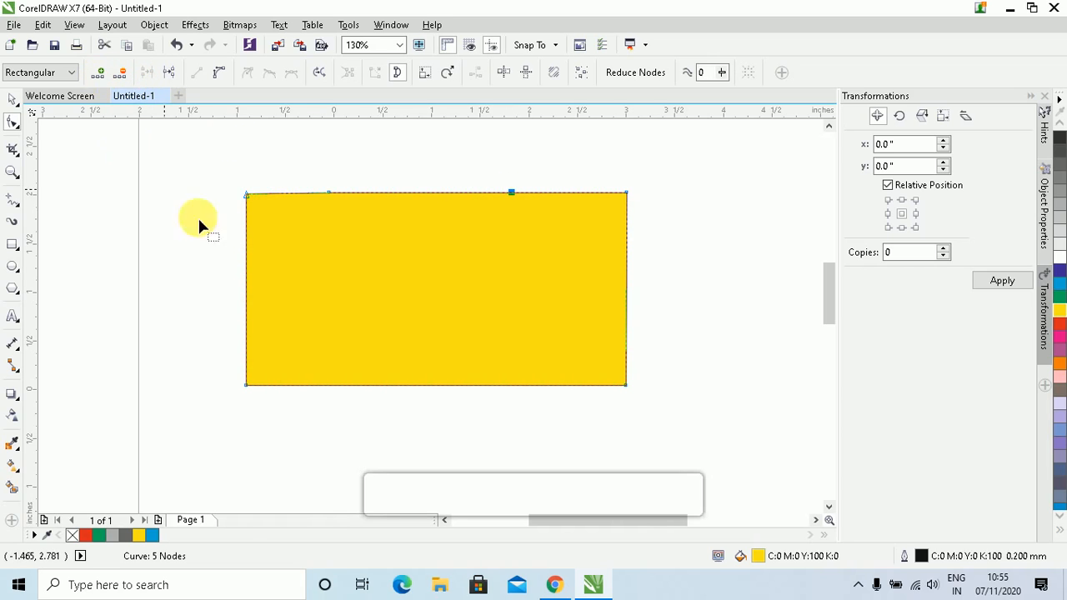
left_click(504, 191)
left_click(405, 189)
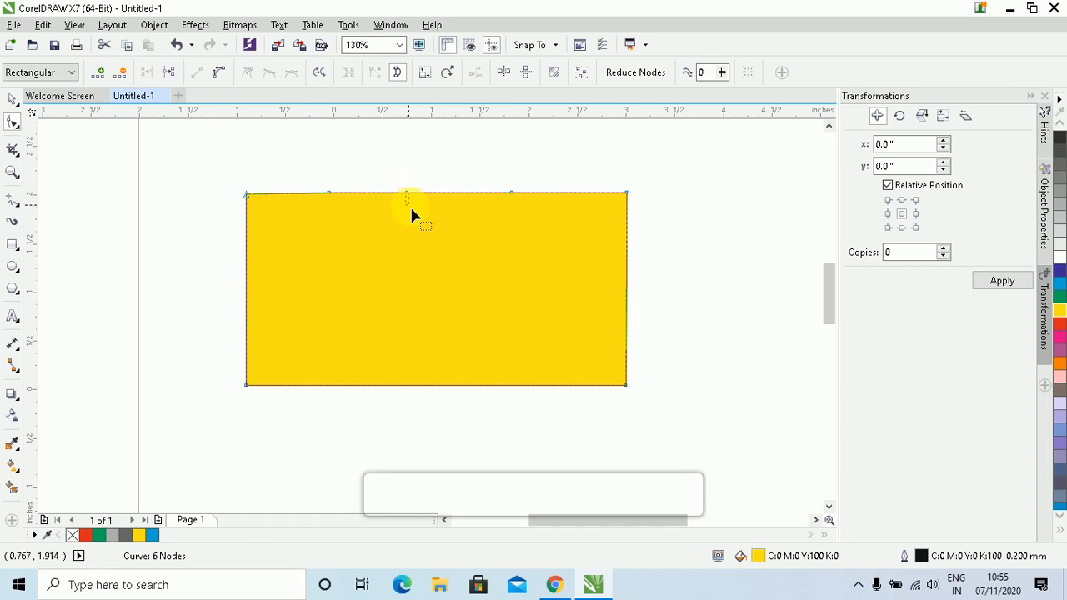
left_click_drag(510, 193, 481, 255)
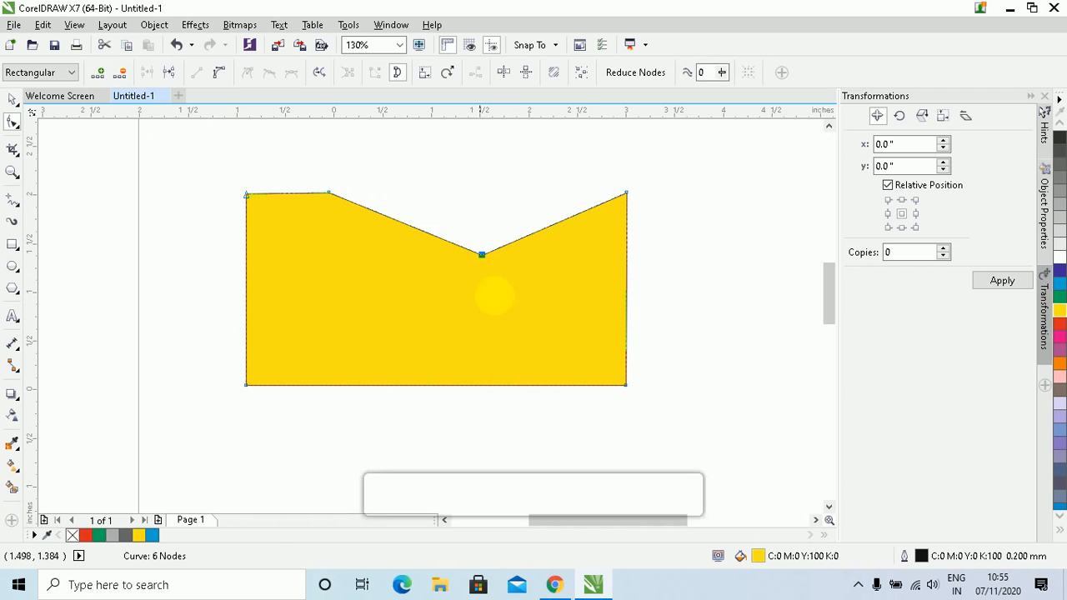
key("ctrl+z")
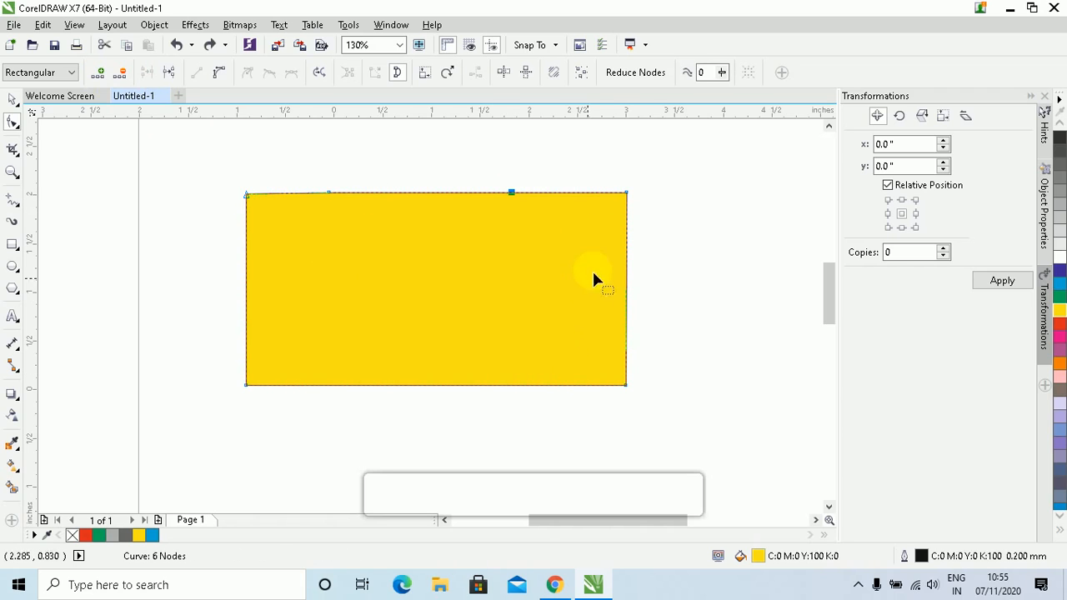
Add a node midway on the rectangle's right edge and try pulling it outward to about X 3.22 inches.
left_click(628, 280)
mouse_move(626, 283)
left_mouse_down()
mouse_move(545, 291)
mouse_move(644, 295)
left_mouse_up()
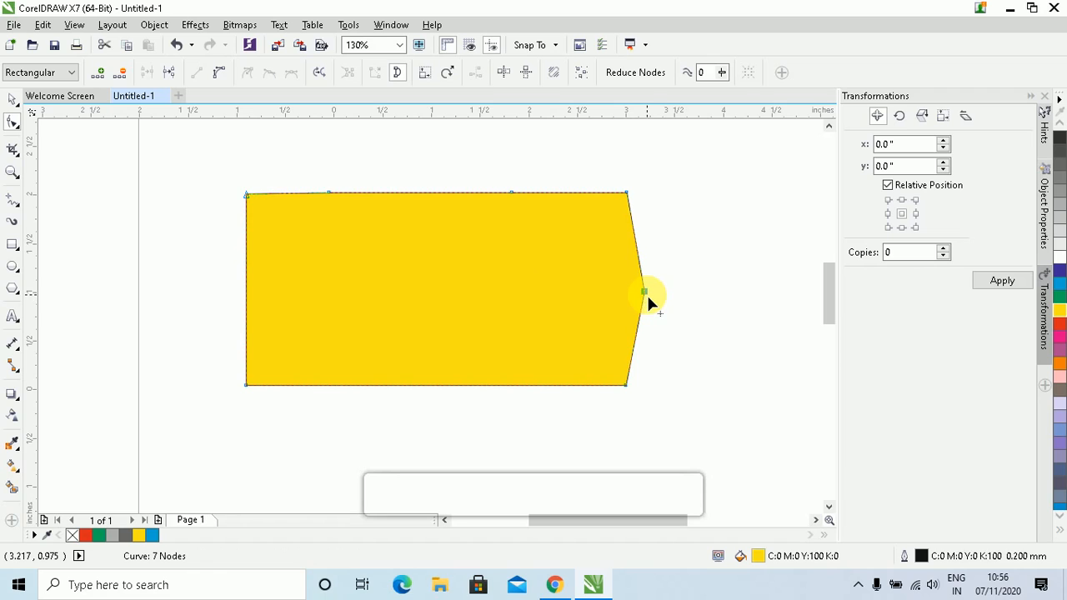
key("ctrl+z")
key("ctrl+z")
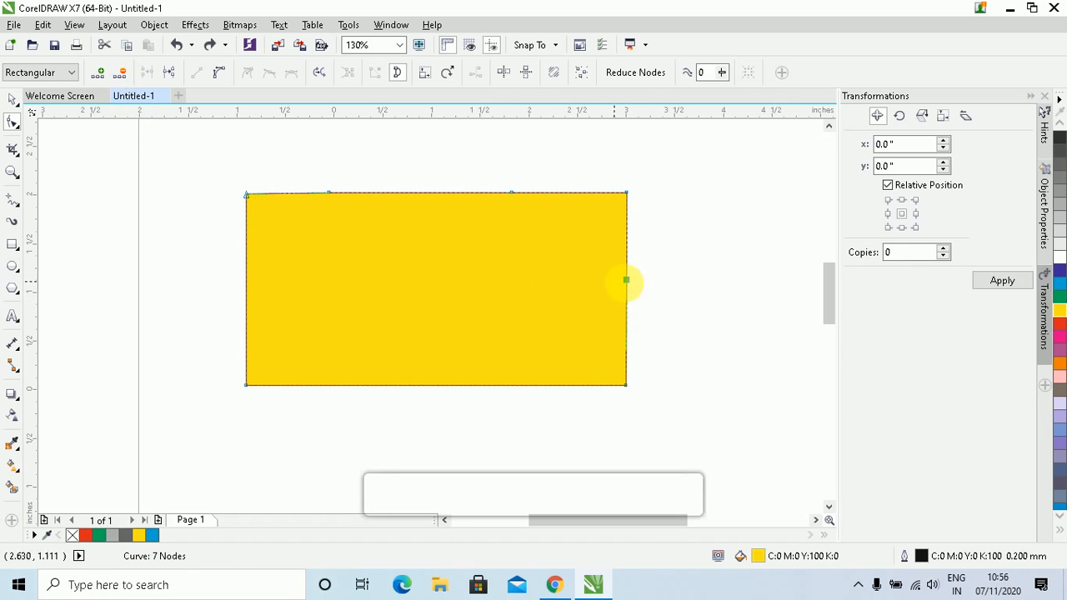
Delete the added right-edge node and the added node on the right half of the top edge.
left_click(119, 72)
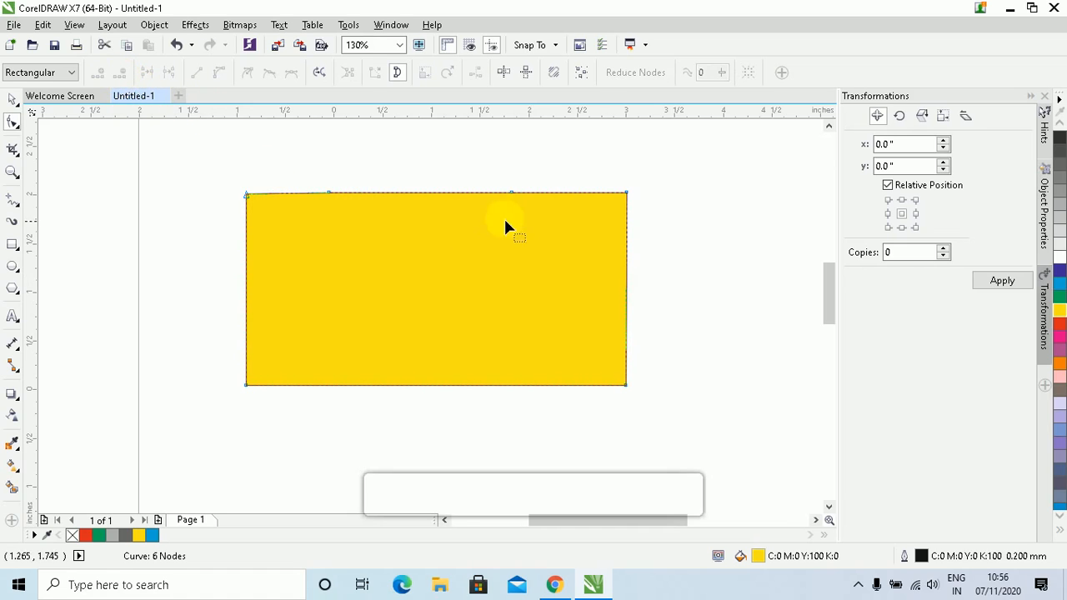
left_click(510, 193)
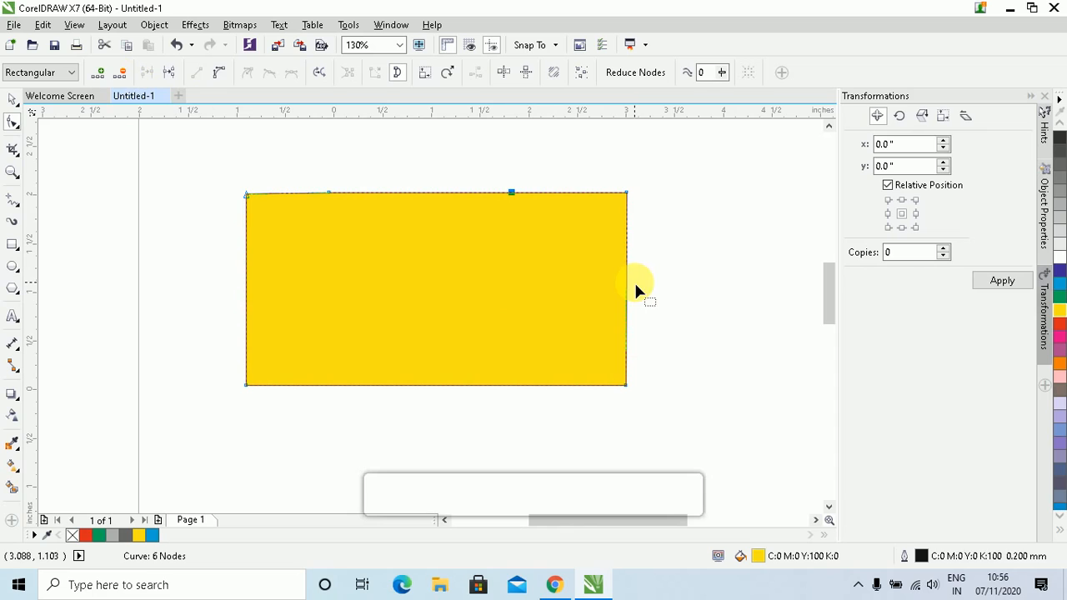
key("Delete")
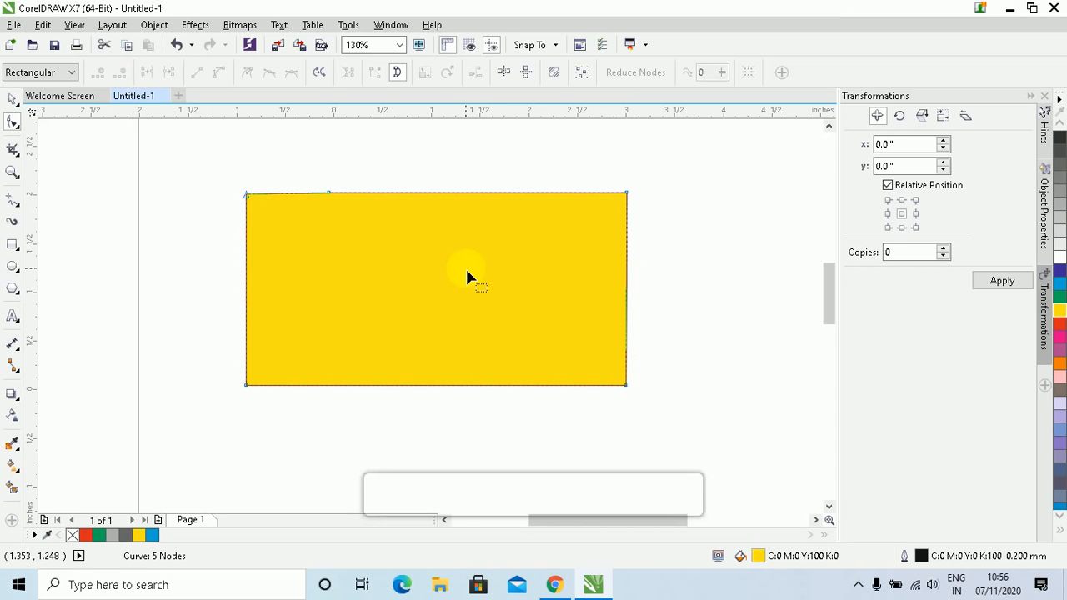
Break the curve at the extra node near the left end of the top edge and pull the two open ends apart.
left_click(329, 193)
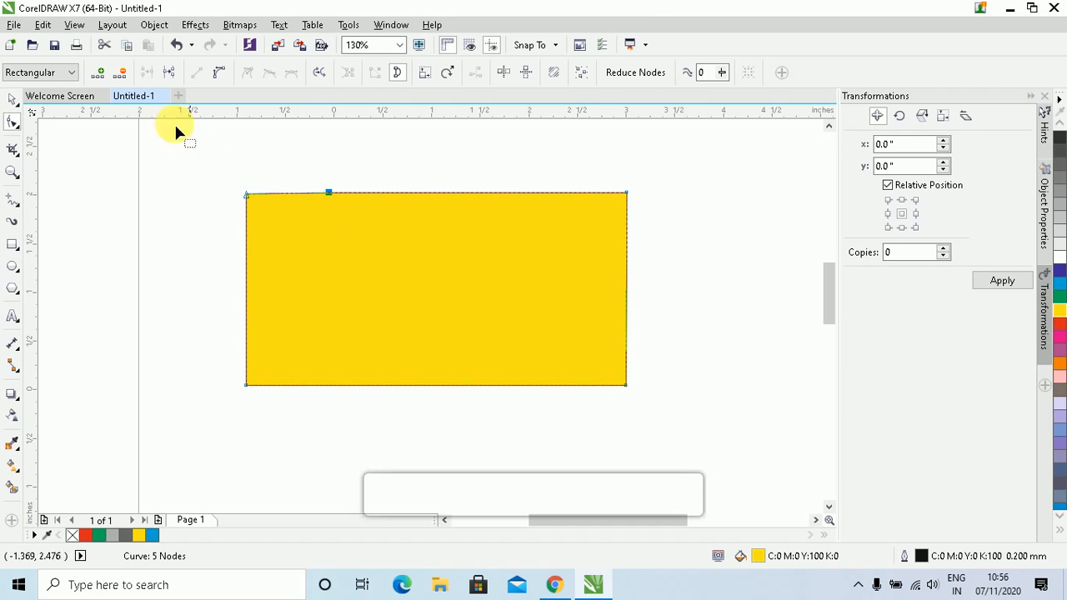
left_click(169, 75)
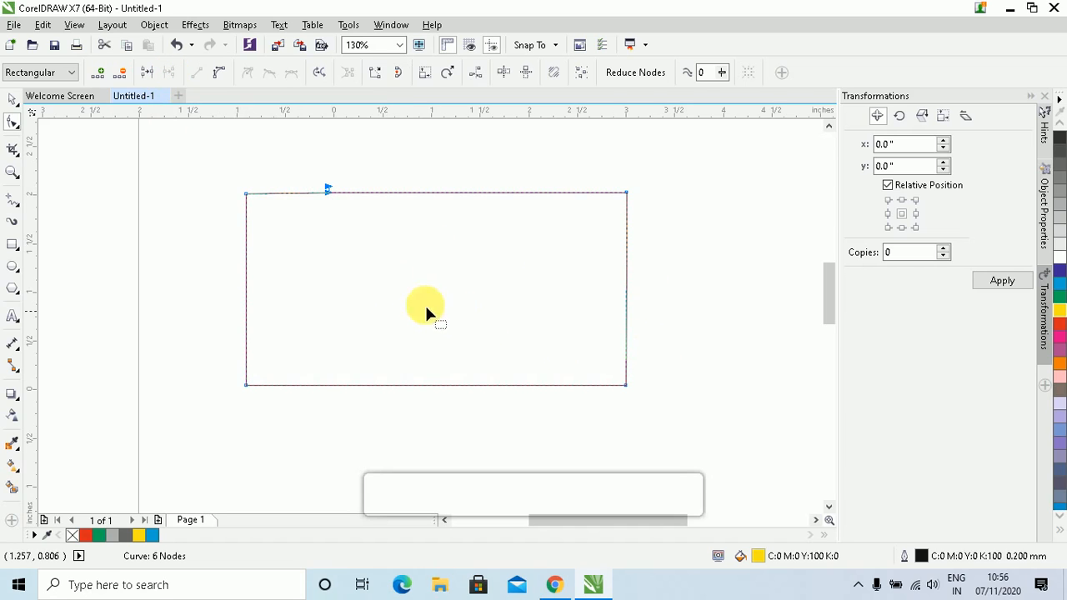
left_click(328, 190)
scroll(333, 221, "up", 2)
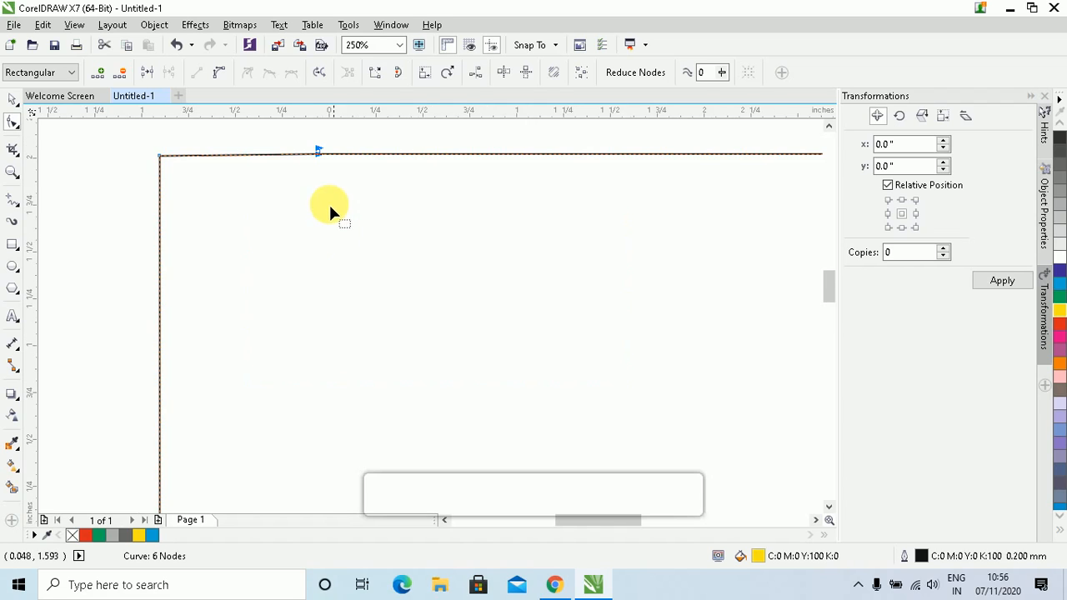
scroll(325, 167, "up", 1)
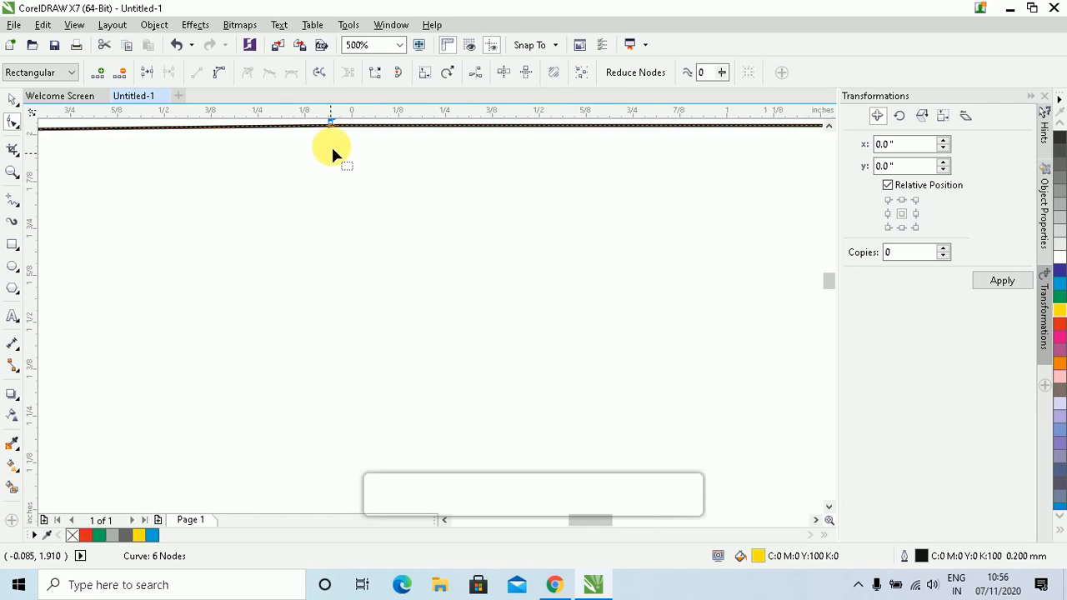
left_click(828, 125)
left_click(829, 125)
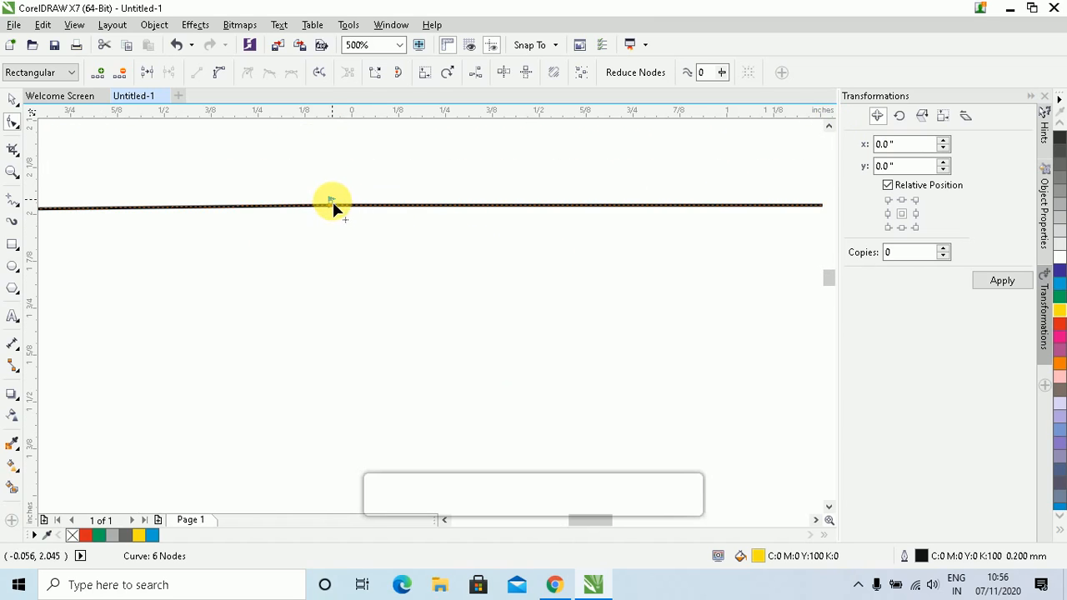
left_click_drag(341, 203, 290, 275)
left_click_drag(352, 215, 389, 175)
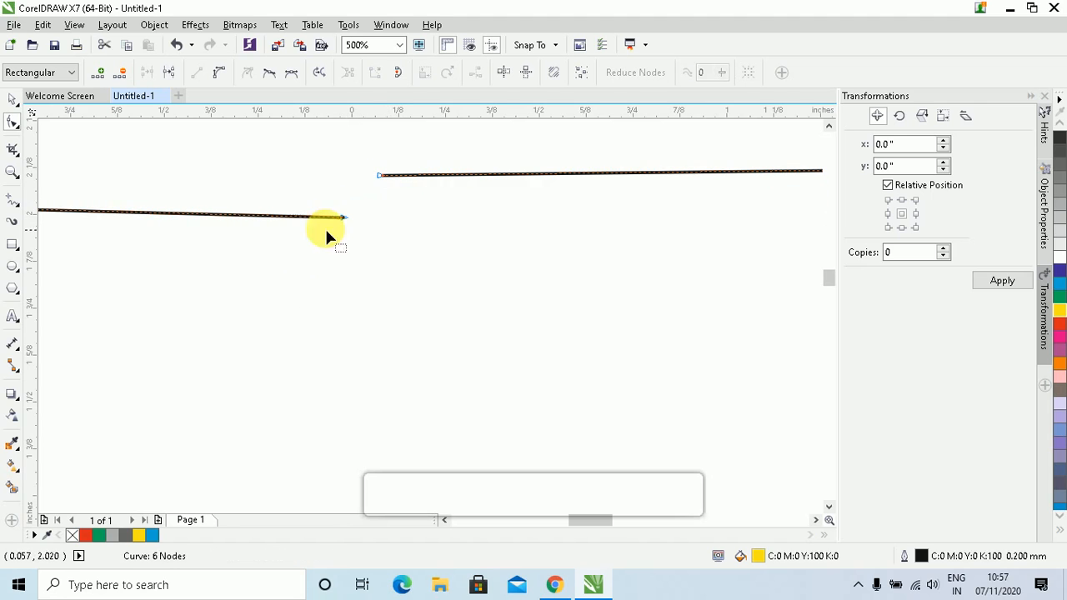
left_click_drag(312, 217, 247, 192)
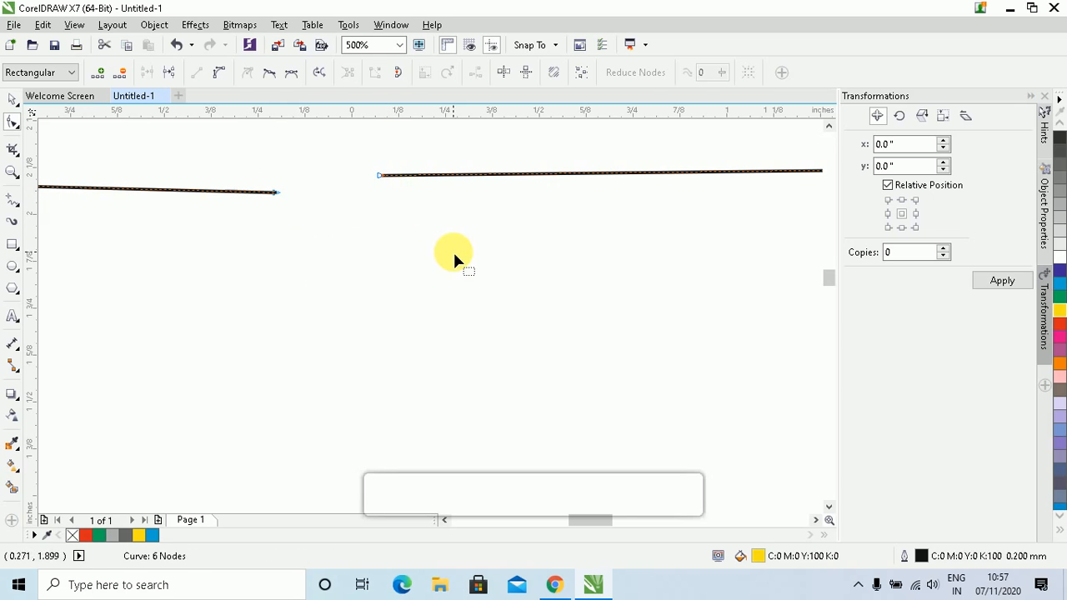
Raise the right-hand open segment of the top edge well above the left-hand open end.
scroll(566, 234, "down", 2)
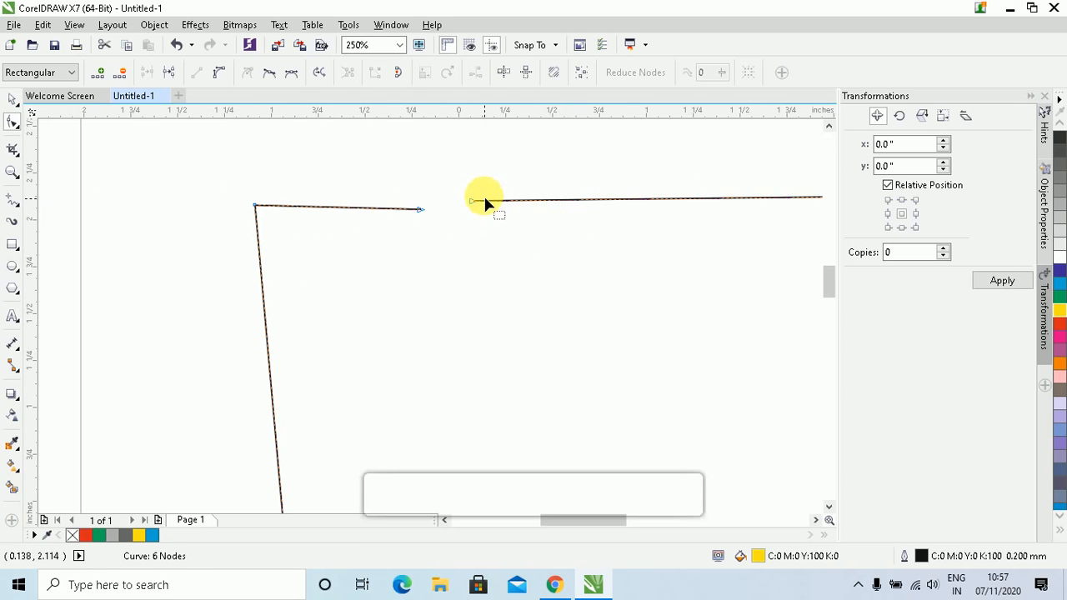
left_click_drag(487, 198, 489, 147)
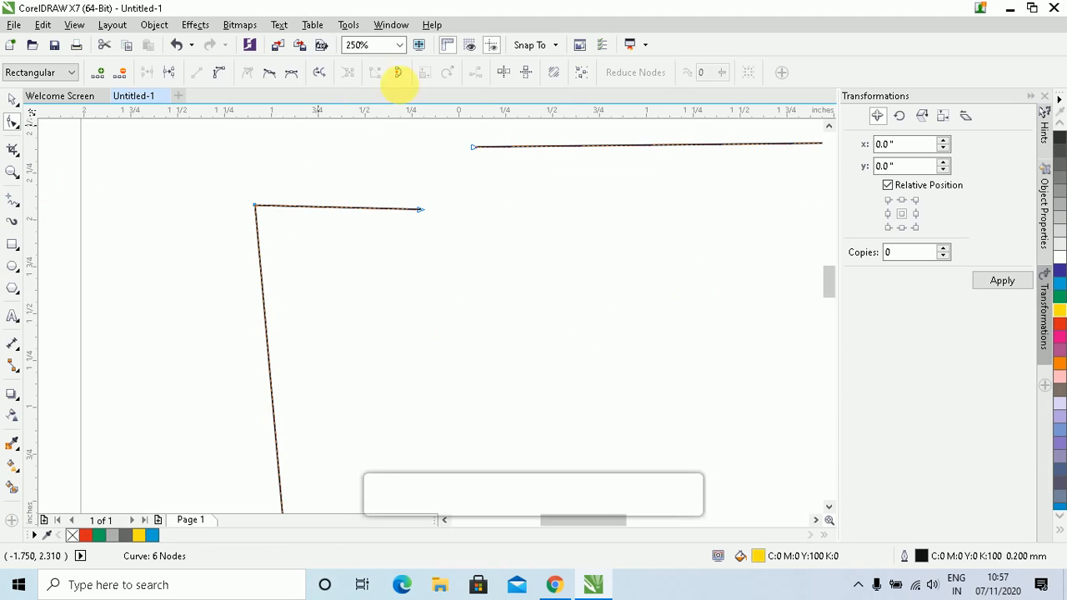
left_click(399, 47)
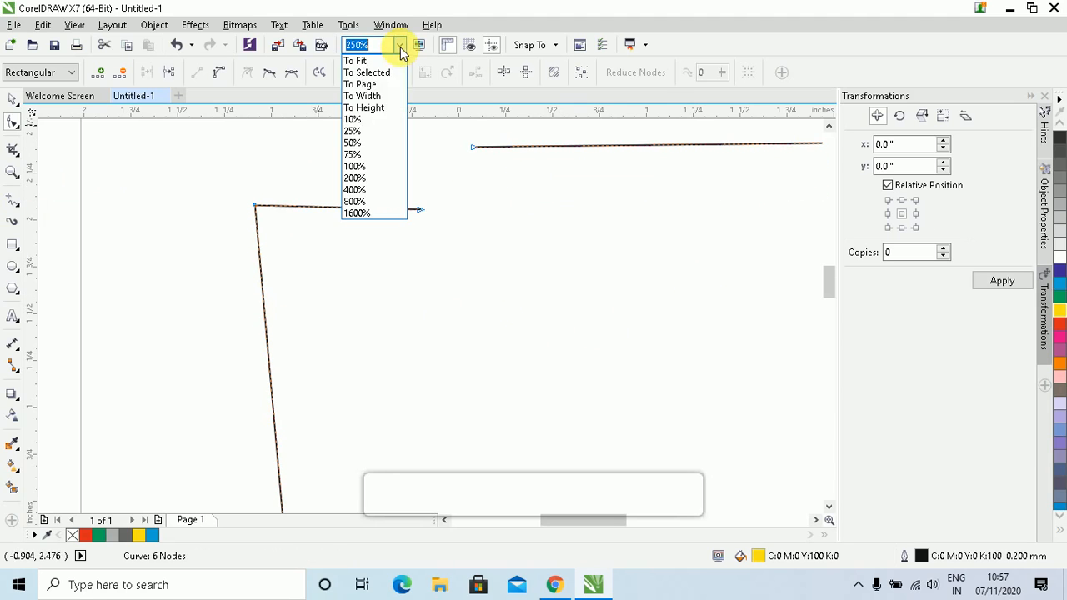
left_click(366, 84)
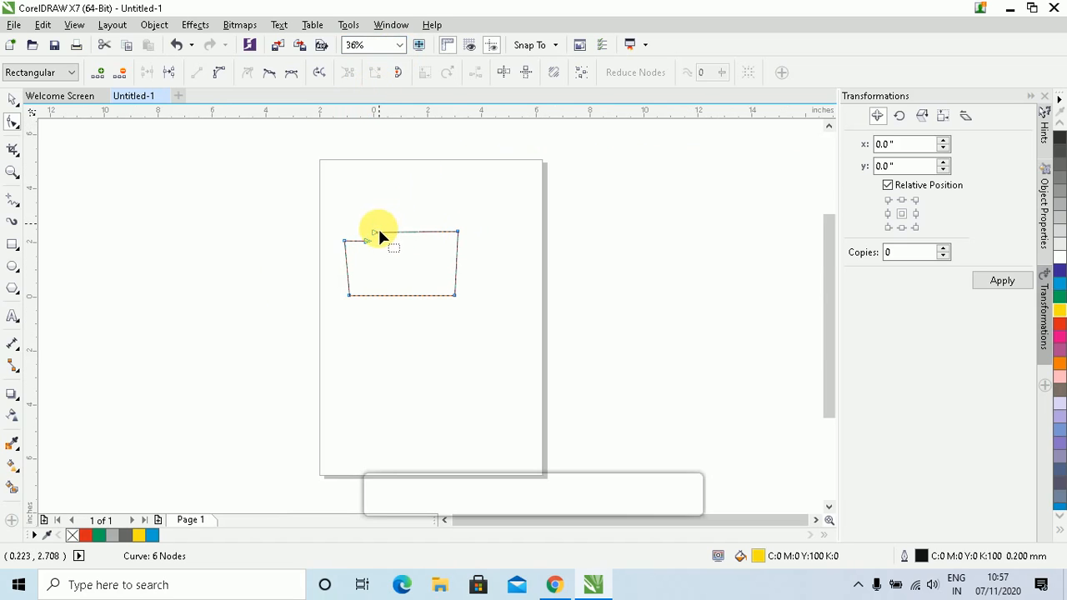
left_click_drag(384, 231, 381, 209)
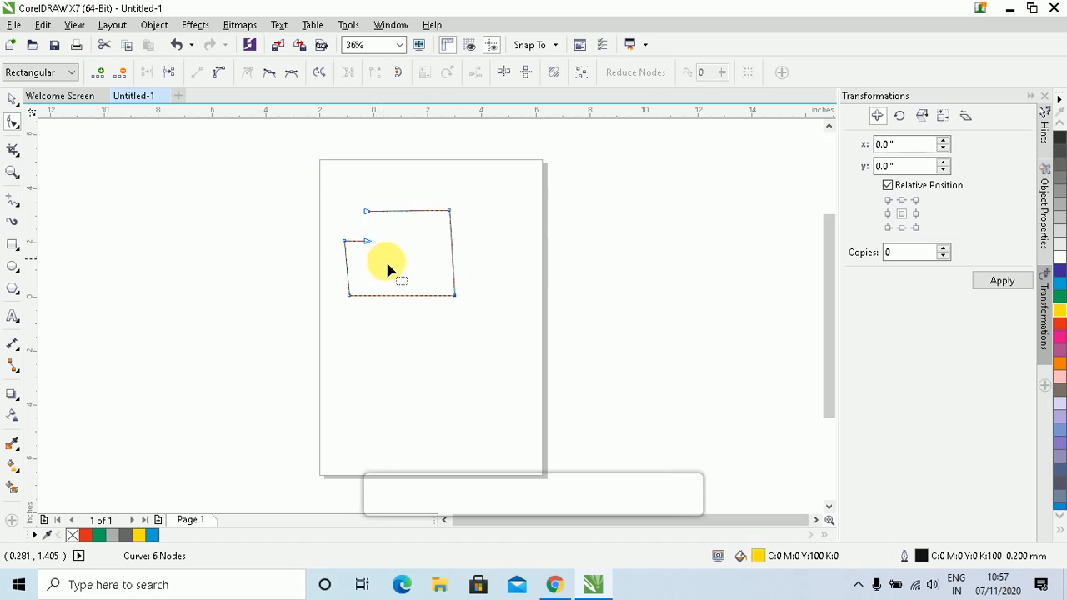
Join the two open end nodes to close the shape, and move its upper-right node inward and down.
left_click_drag(350, 182, 376, 275)
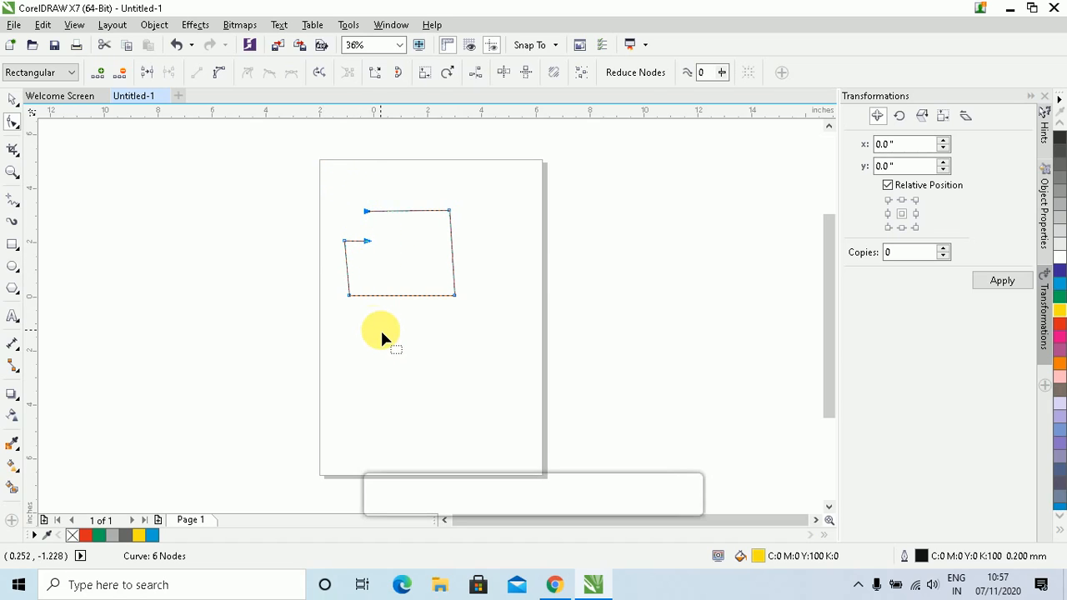
left_click(367, 214)
left_click(366, 210)
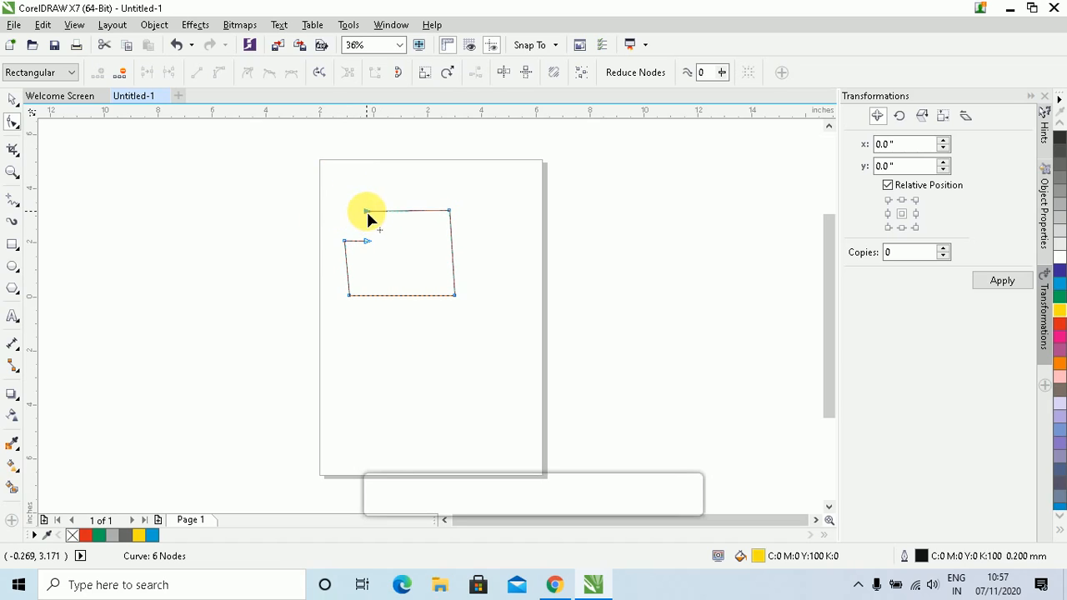
left_click(365, 240, "shift")
left_click(368, 212)
left_click(372, 241, "shift")
left_click(148, 74)
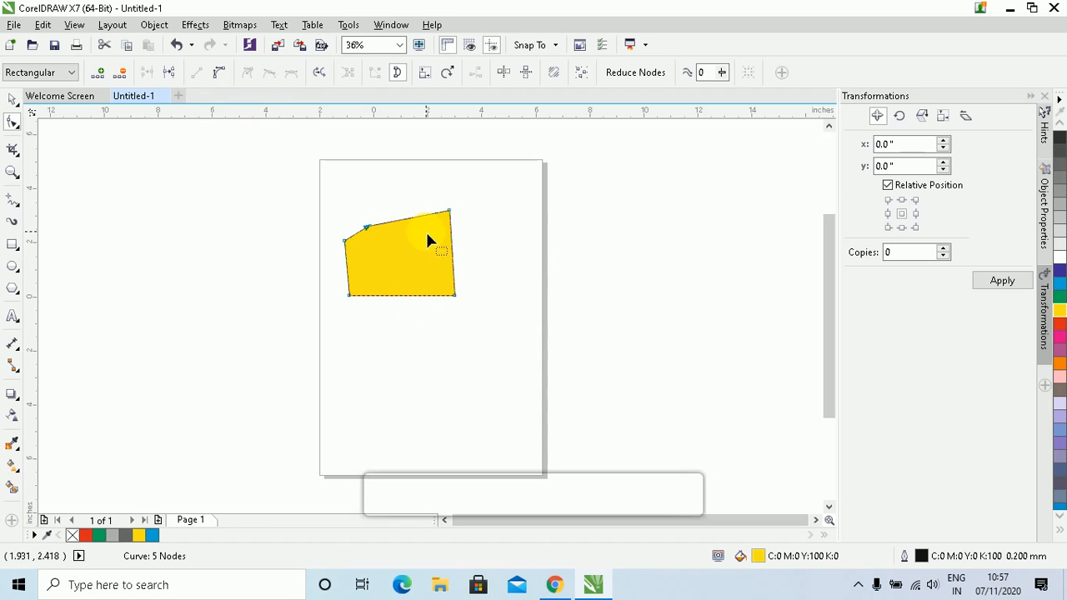
left_click_drag(449, 218, 429, 248)
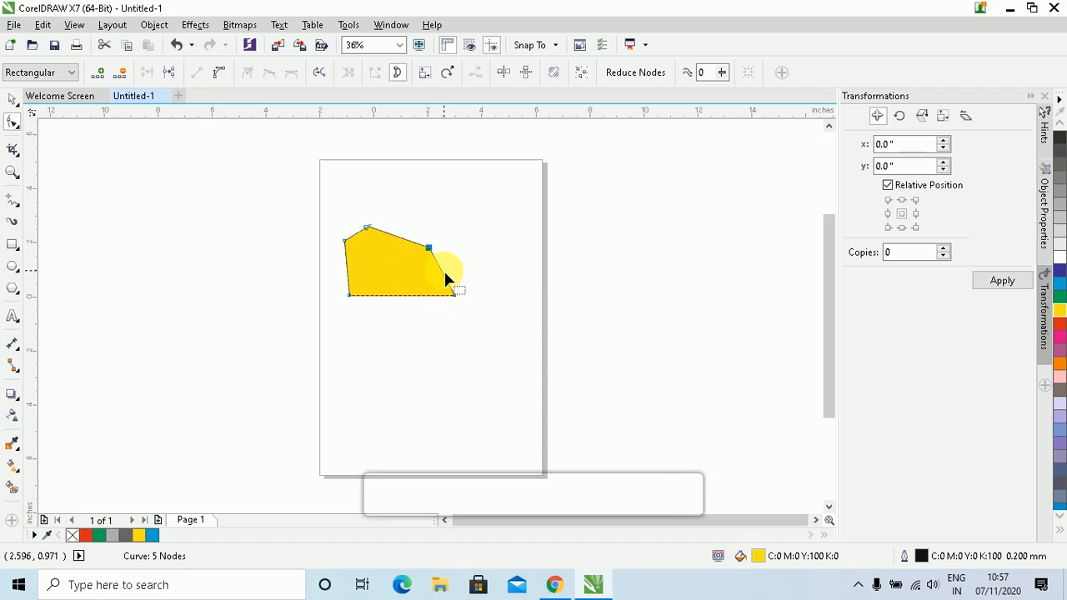
Undo the node move, the join, the segment moves and the curve break to restore the closed yellow rectangle.
key("ctrl+z")
key("ctrl+z")
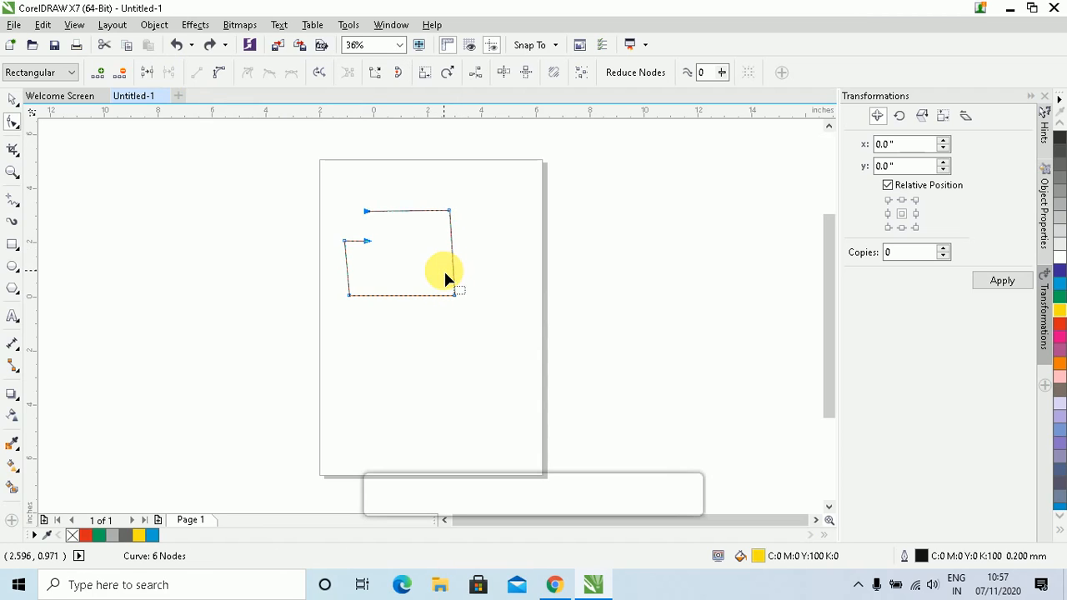
key("ctrl+z")
key("ctrl+z")
key("ctrl+z")
key("ctrl+z")
key("ctrl+z")
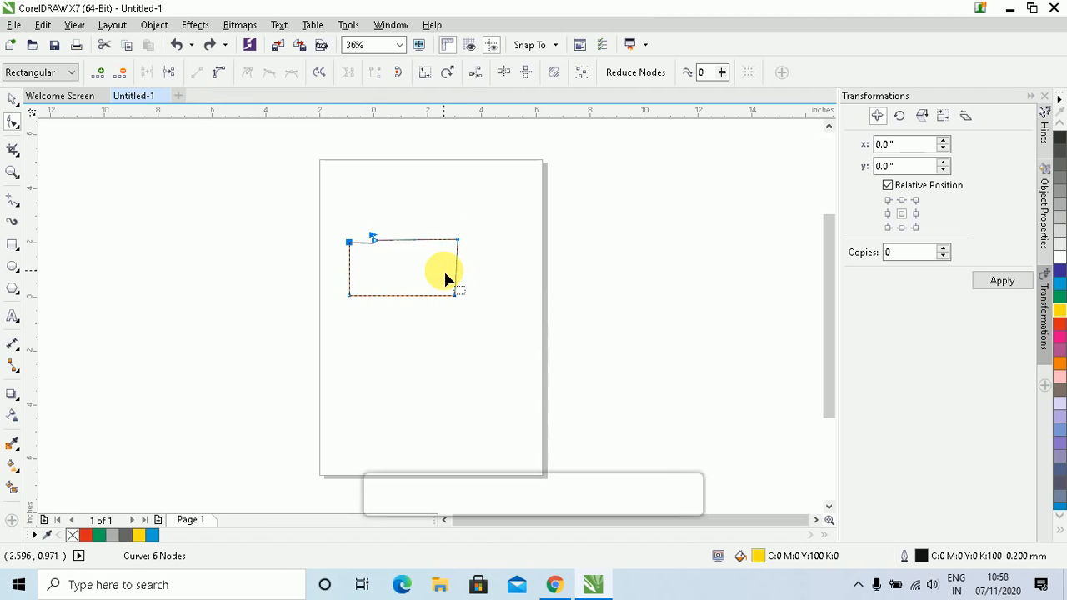
key("ctrl+z")
key("ctrl+z")
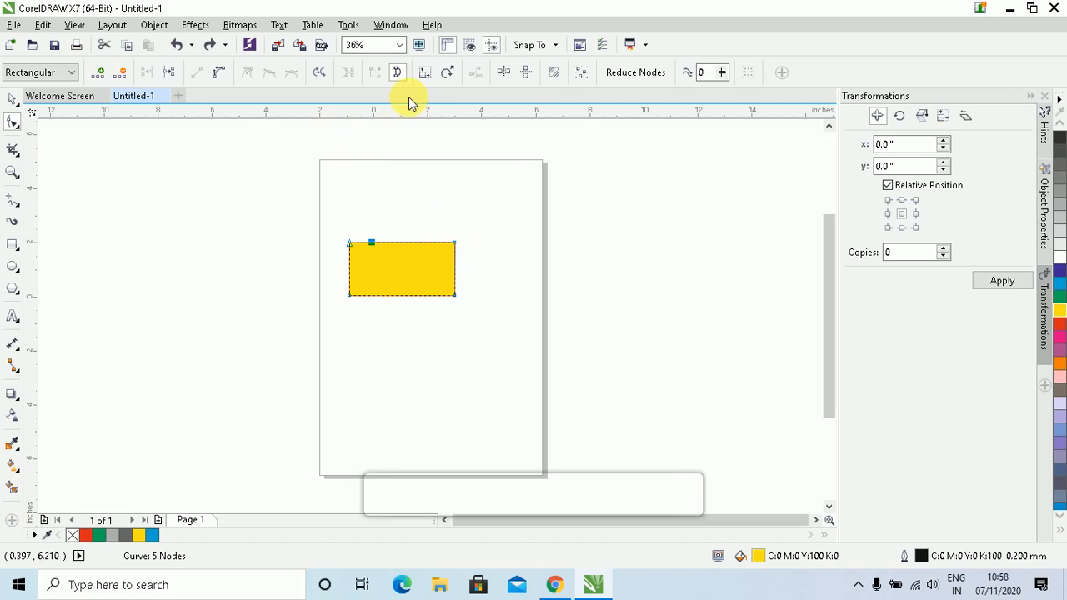
Add two nodes on the top edge and two on the upper half of the right edge of the yellow rectangle.
left_click(12, 172)
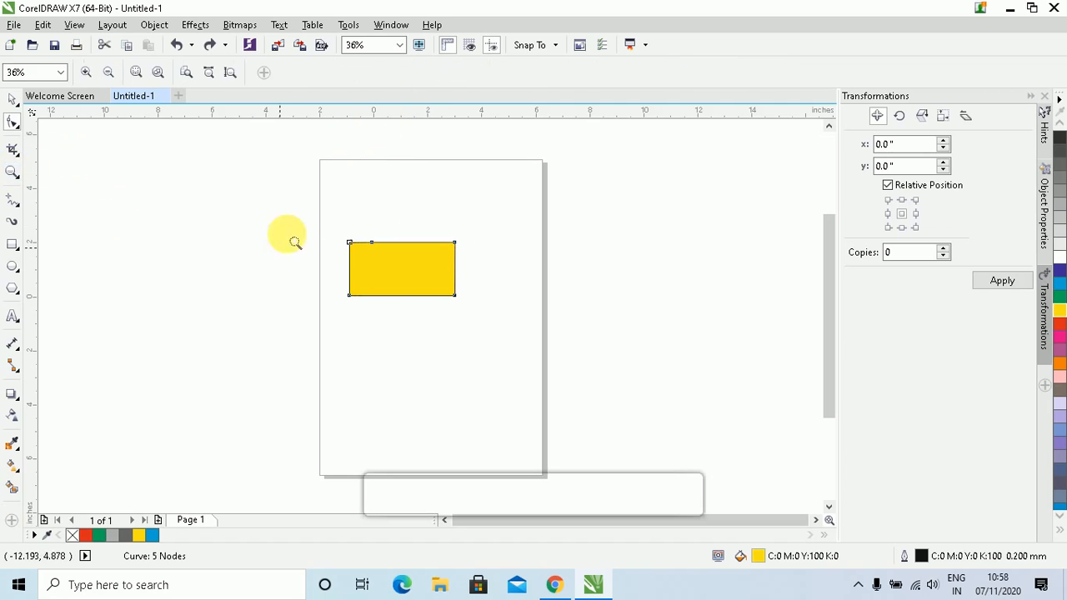
left_click_drag(290, 211, 516, 357)
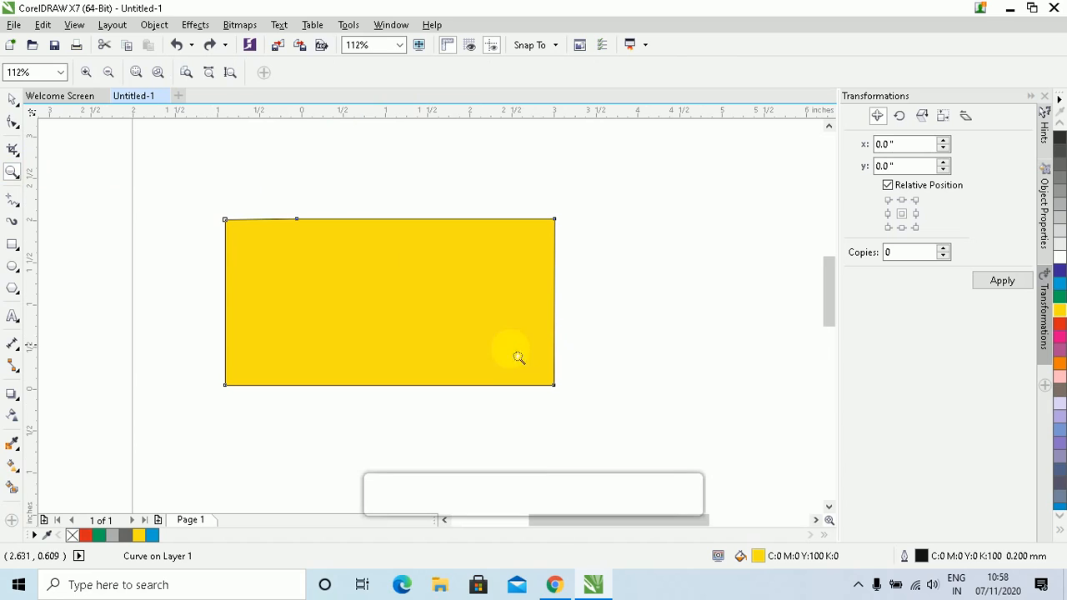
left_click(13, 122)
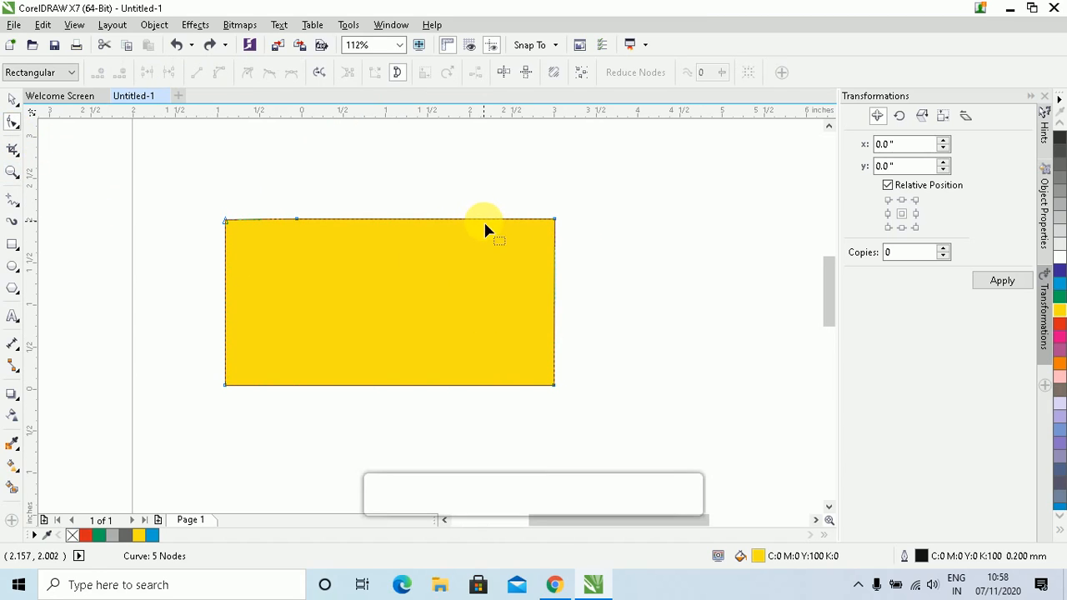
left_click(484, 219)
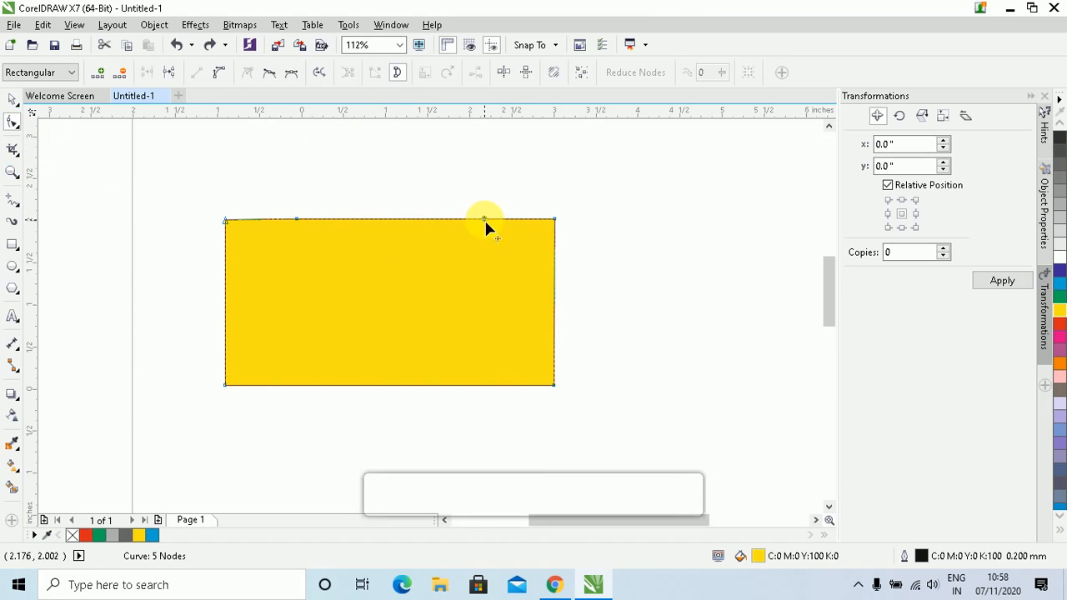
left_click(99, 74)
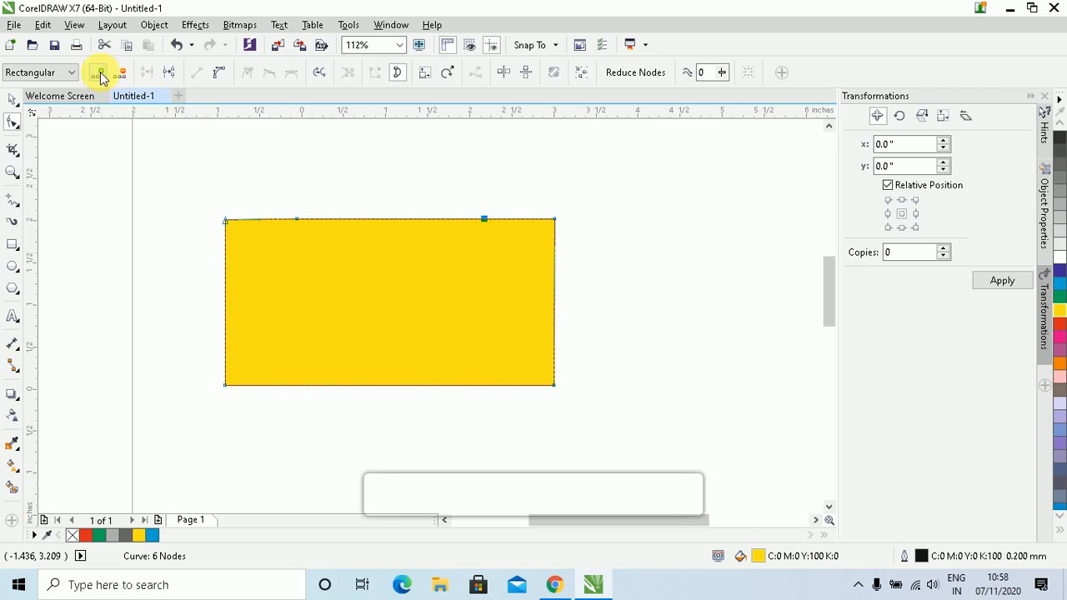
left_click(554, 281)
double_click(553, 281)
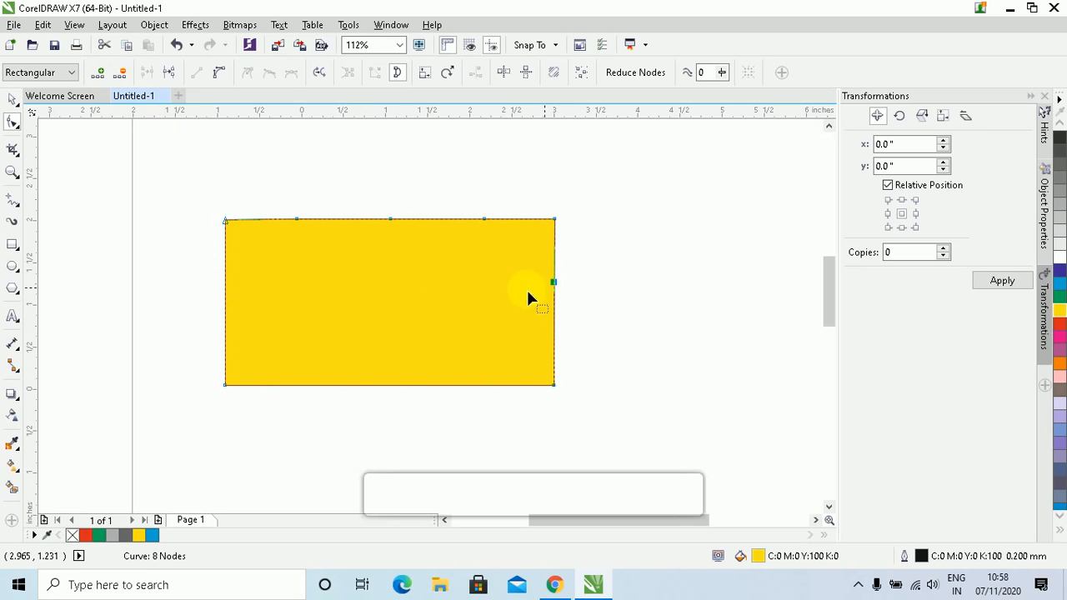
left_click(98, 73)
Delete the upper-right corner node, try moving the resulting sloped segment outward, and undo that last move.
left_click_drag(578, 204, 550, 231)
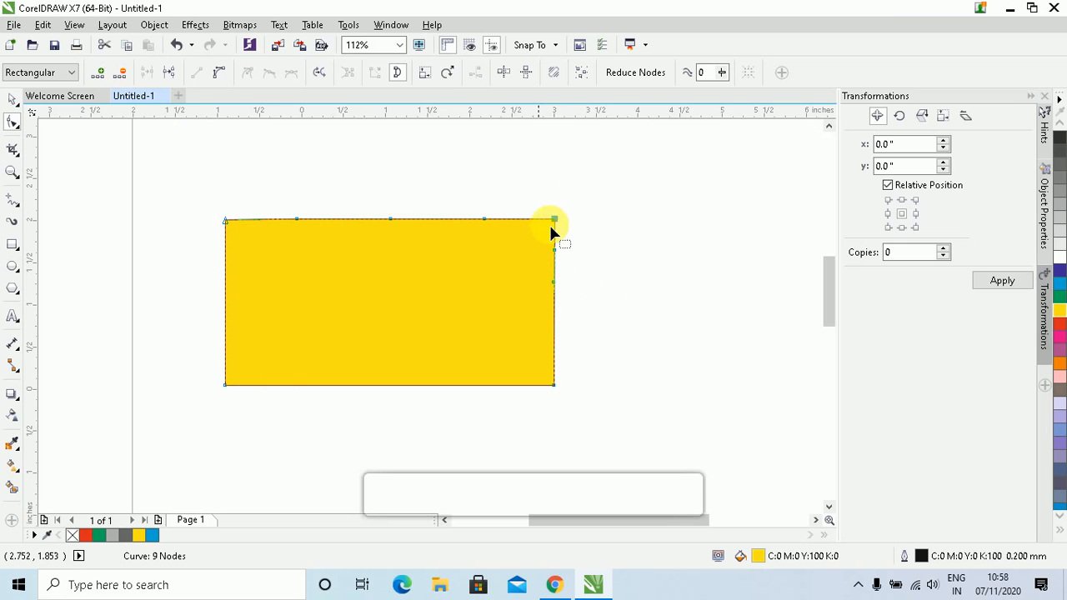
left_click(119, 73)
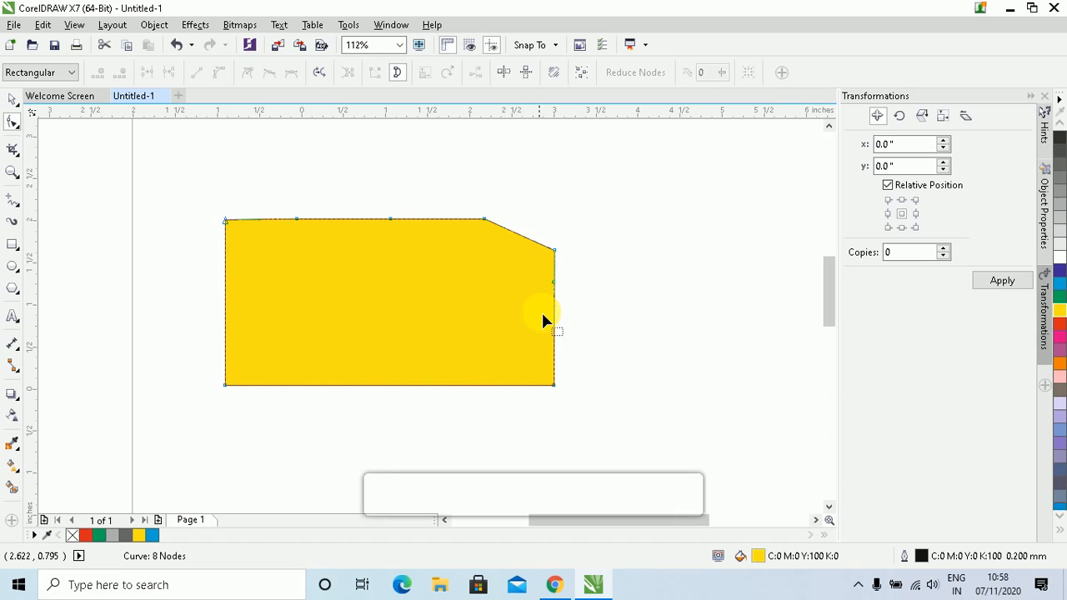
left_click_drag(516, 237, 534, 218)
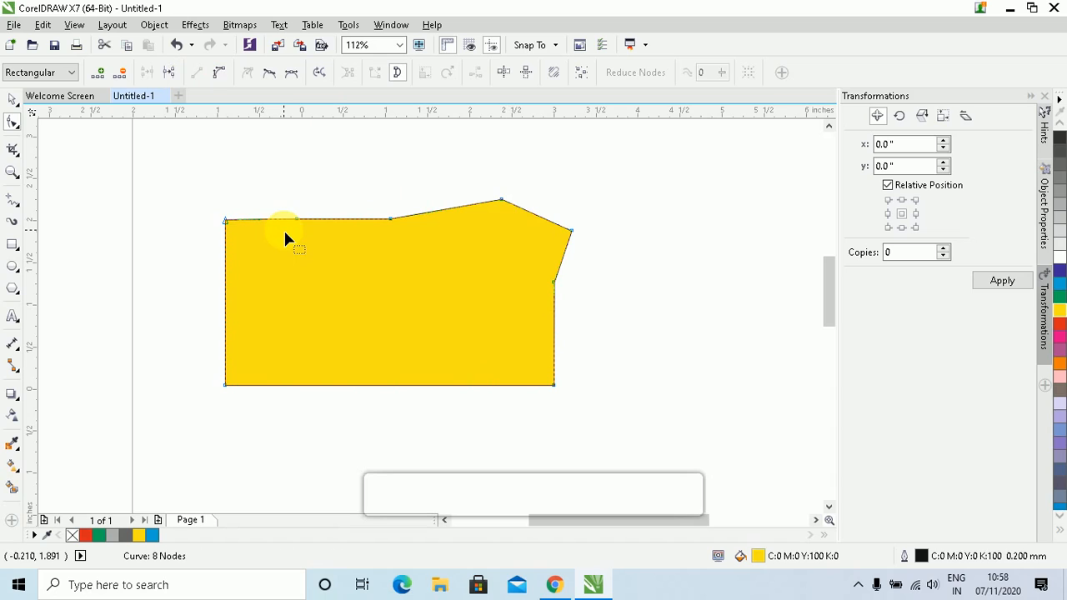
key("ctrl+z")
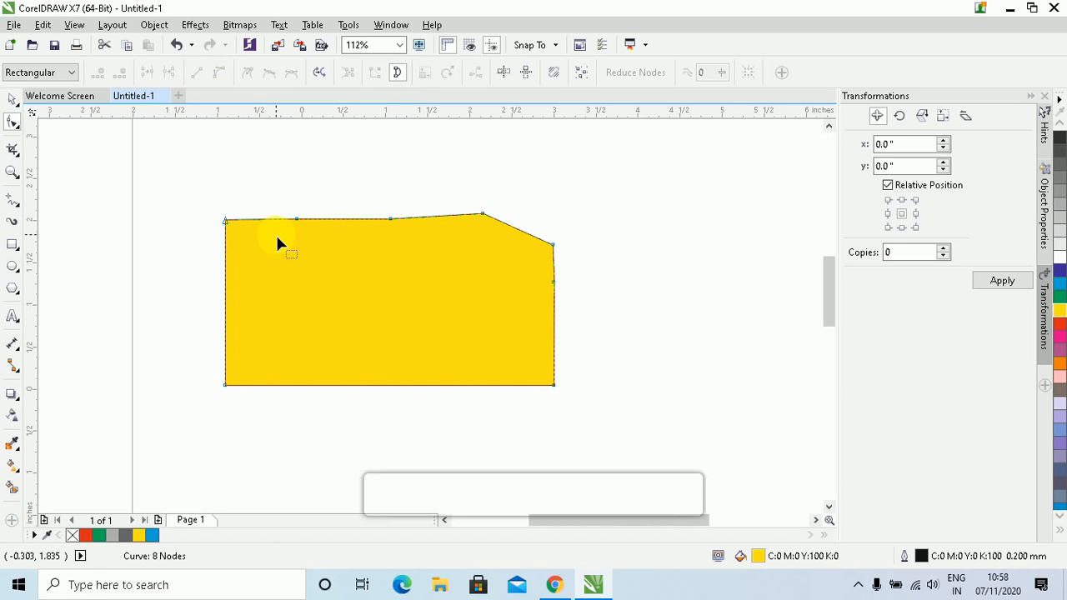
Move the top edge's first inner node slightly up and its second inner node slightly right and down.
left_click_drag(296, 220, 296, 174)
left_click_drag(389, 218, 346, 219)
left_click(350, 180)
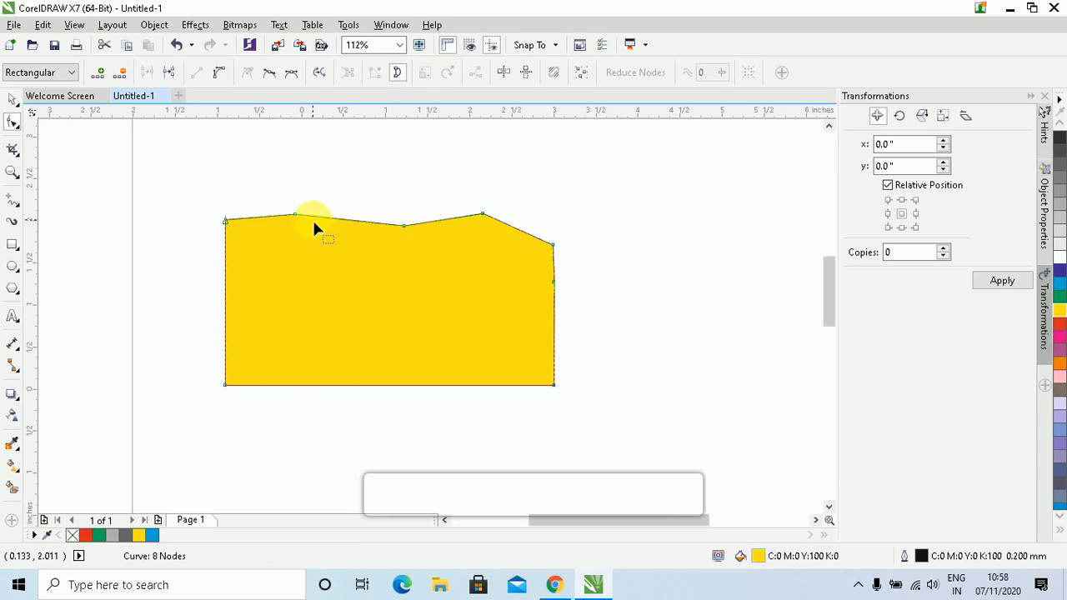
left_click(404, 225)
Convert the straight left edge to a curve and bend it inward, finishing with a wide outward bulge.
left_click(228, 224)
left_click(226, 221)
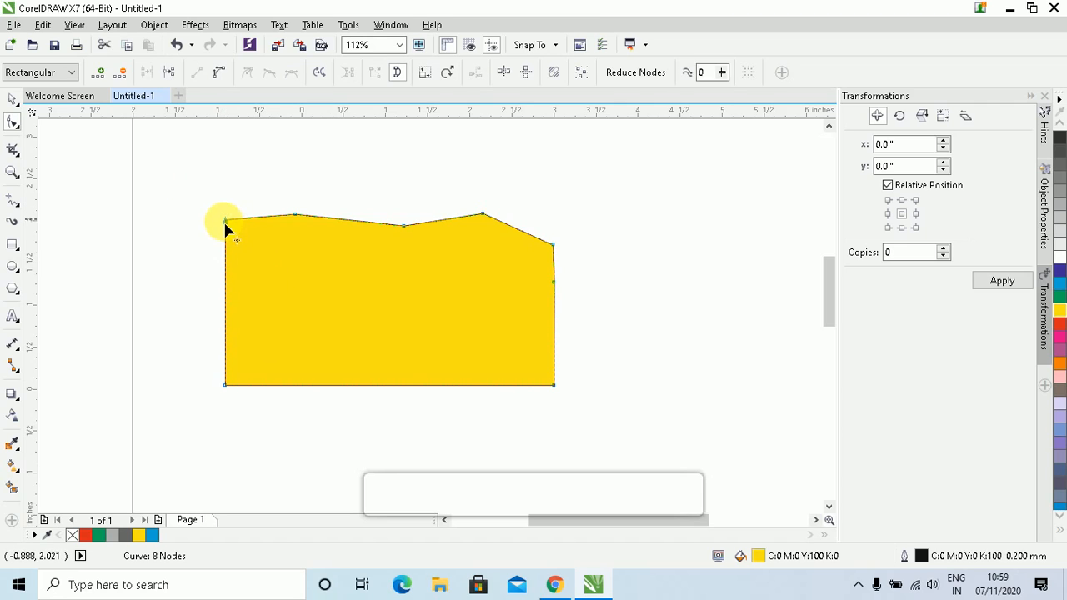
left_click(217, 76)
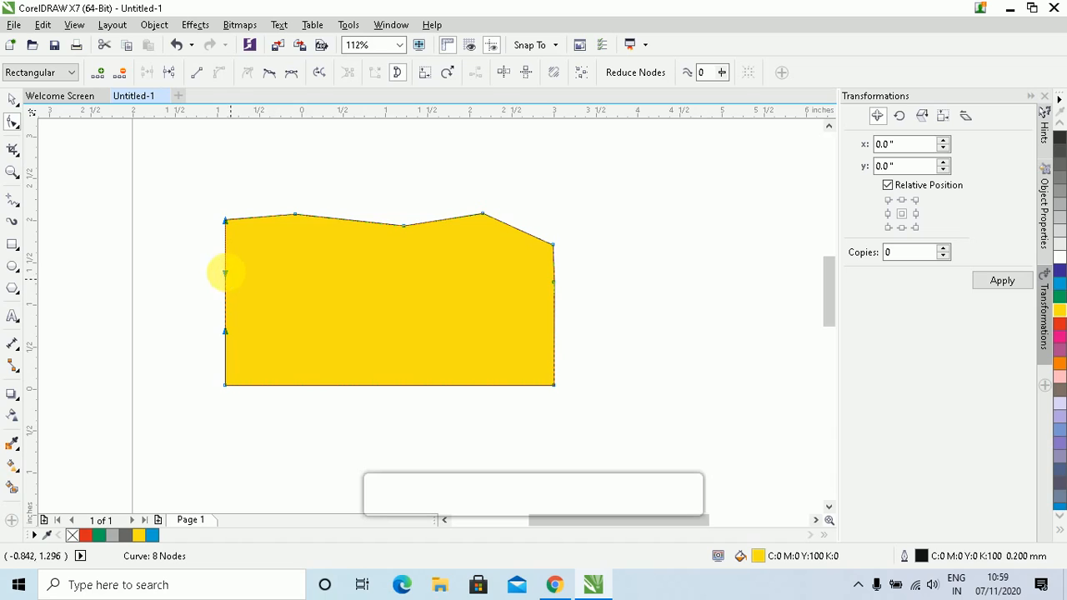
scroll(223, 310, "up", 3)
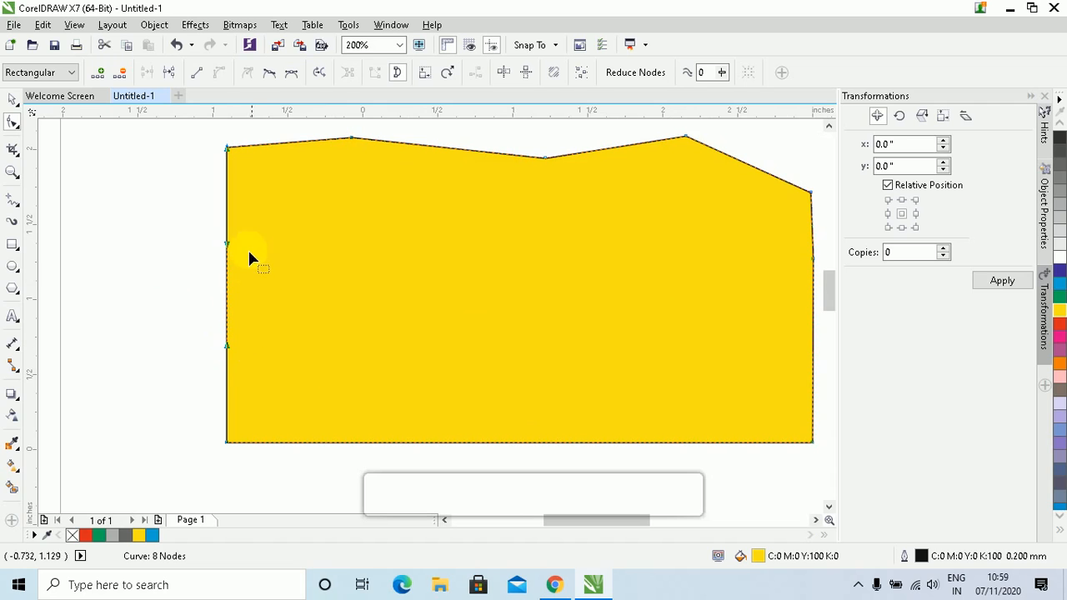
left_click(227, 207)
mouse_move(235, 208)
left_mouse_down()
mouse_move(330, 220)
mouse_move(352, 265)
mouse_move(197, 303)
left_mouse_up()
left_click(325, 317)
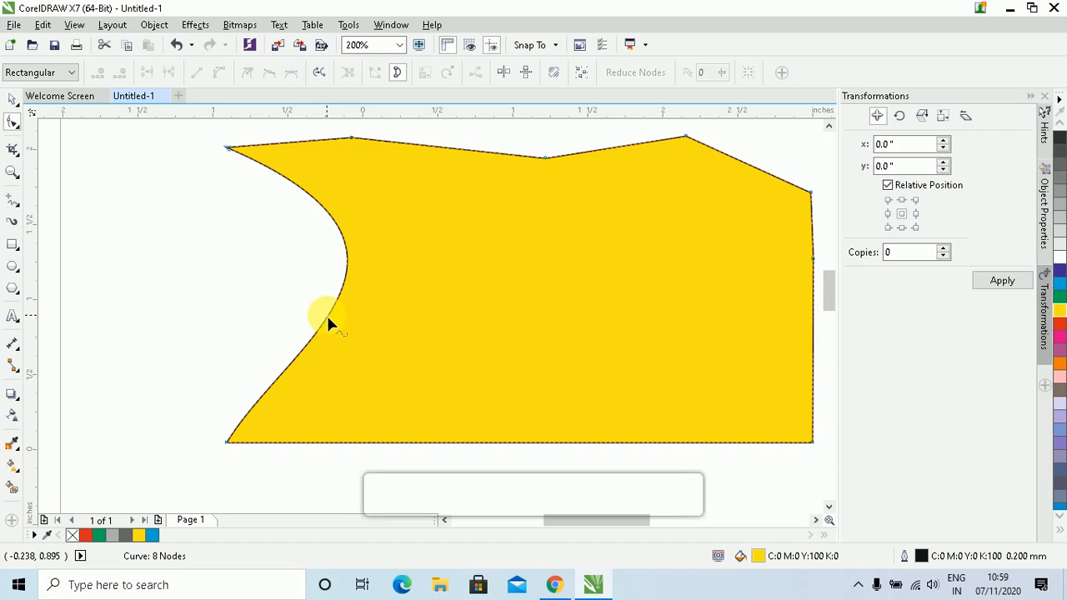
left_click_drag(326, 313, 122, 300)
Shift the leftmost top segment slightly, convert it to a curve and bend it down into the shape.
left_click(294, 140)
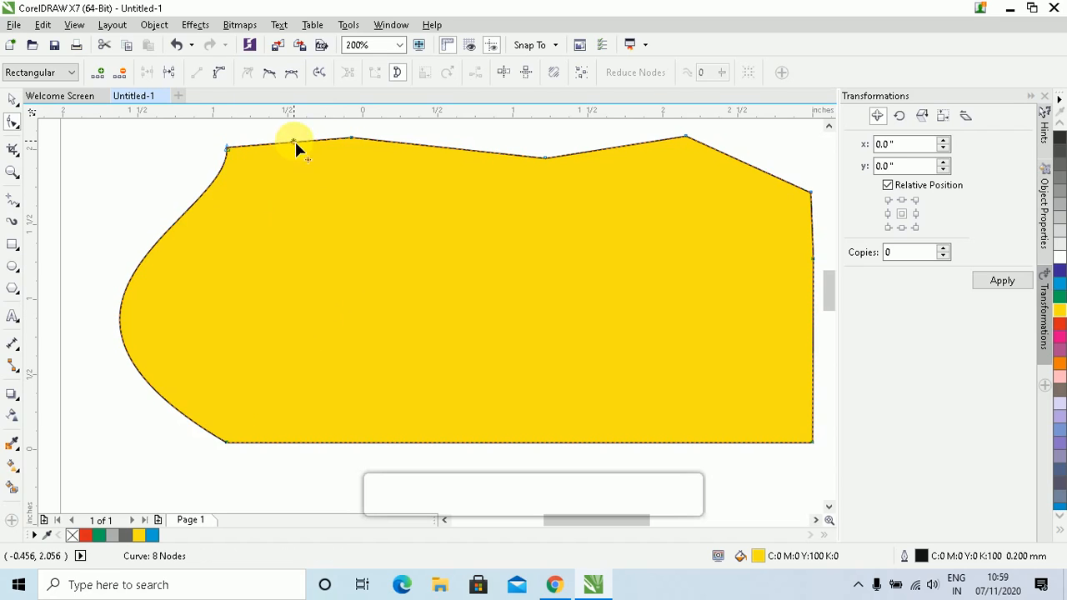
mouse_move(294, 139)
left_mouse_down()
mouse_move(304, 169)
mouse_move(302, 141)
left_mouse_up()
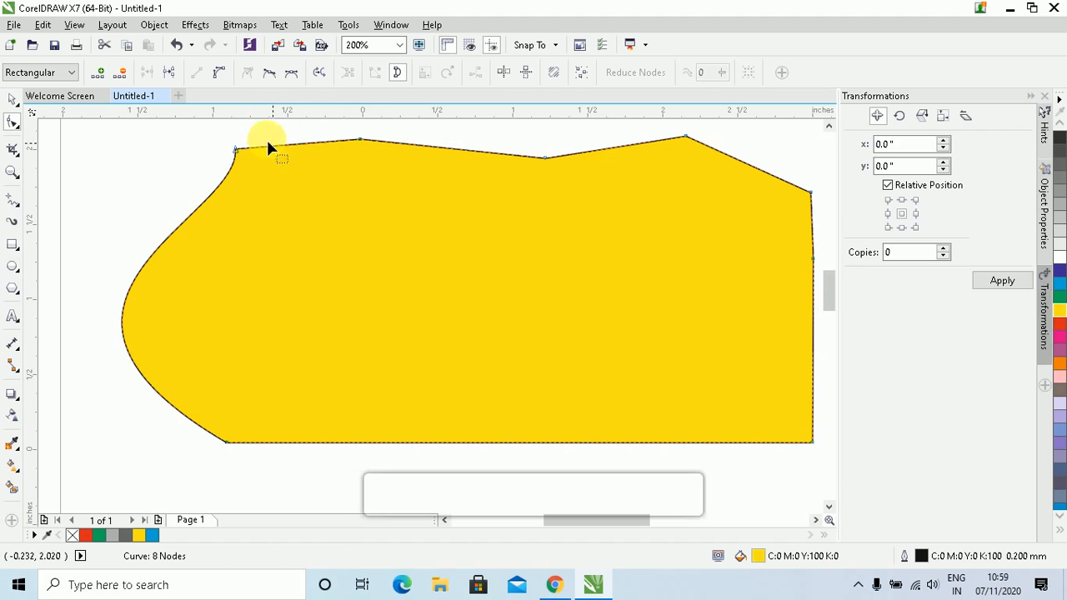
left_click(219, 74)
left_click(359, 138)
left_click(224, 74)
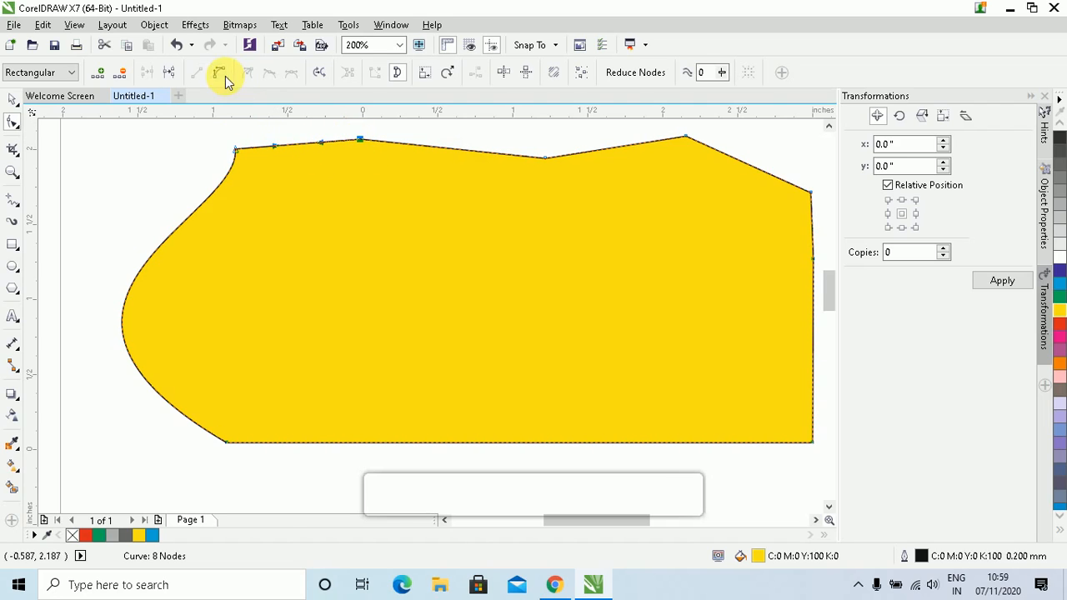
left_click_drag(297, 140, 298, 192)
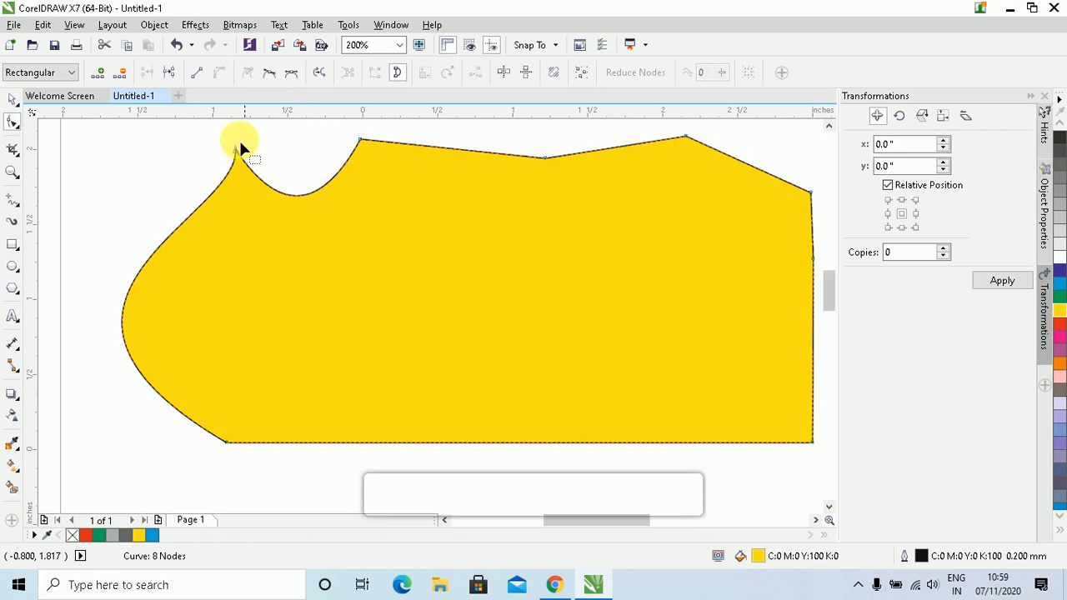
Convert the curved left edge and the curved leftmost top segment back to straight lines.
left_click_drag(211, 127, 379, 169)
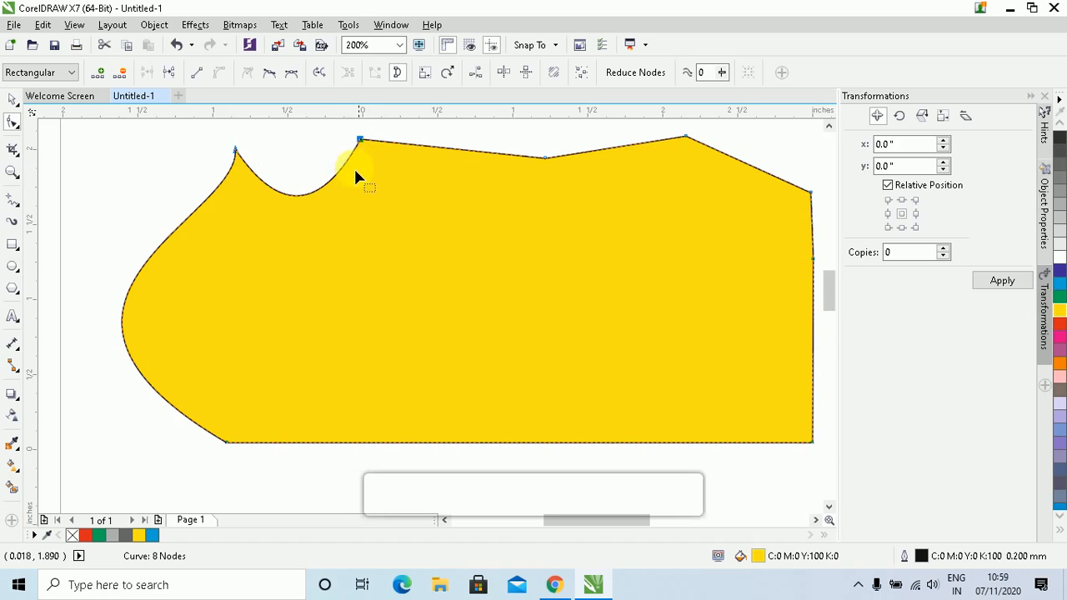
left_click(197, 79)
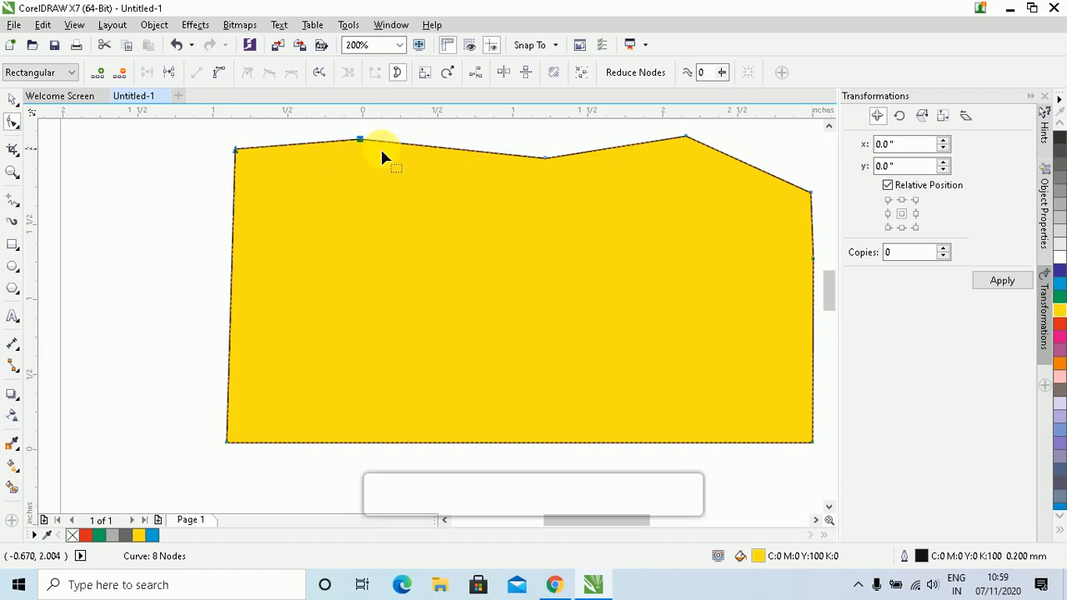
Convert the left edge to a curve from its upper-left node and bend it into the shape.
left_click(219, 72)
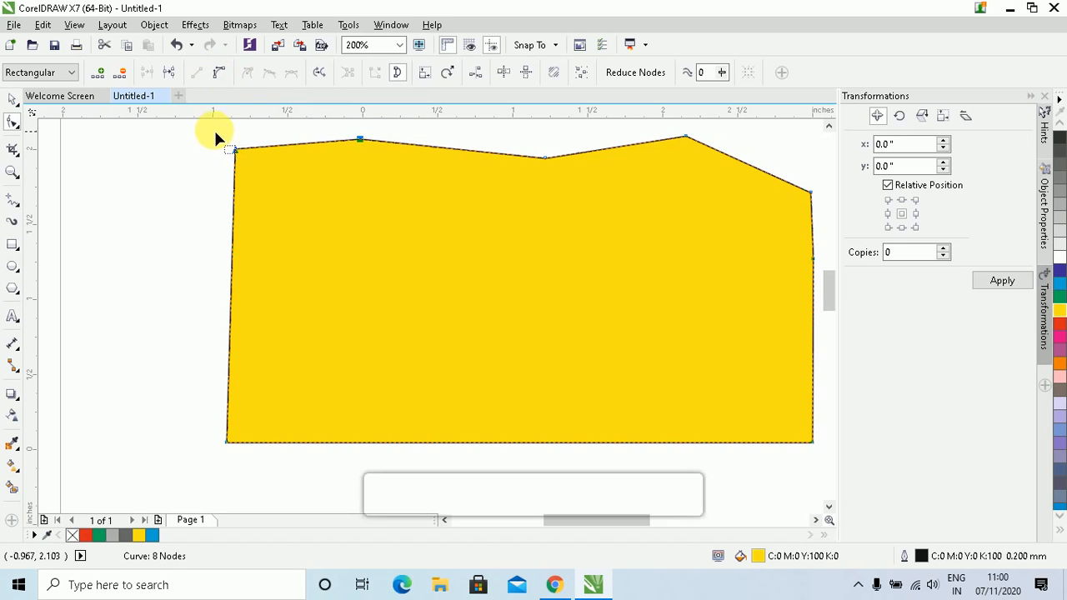
left_click_drag(214, 129, 261, 168)
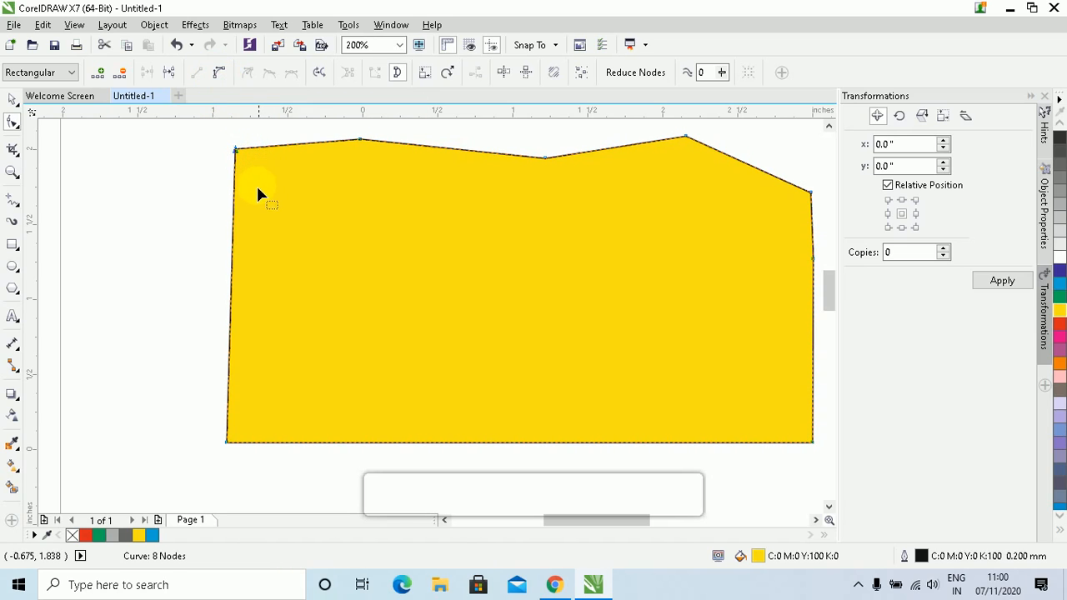
left_click_drag(207, 133, 234, 147)
left_click(232, 246)
left_click(179, 223)
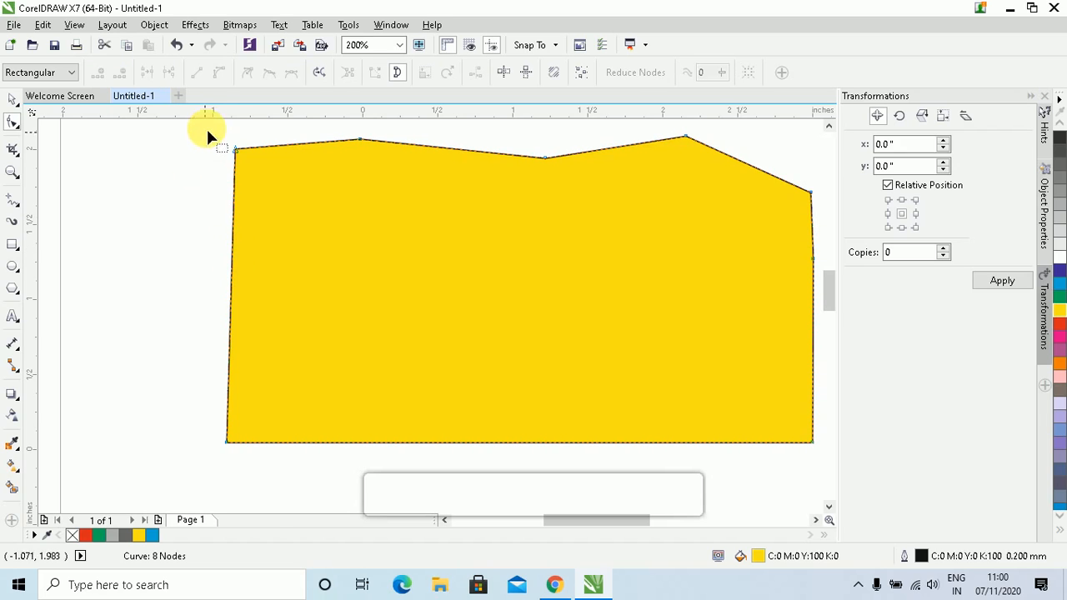
left_click(235, 150)
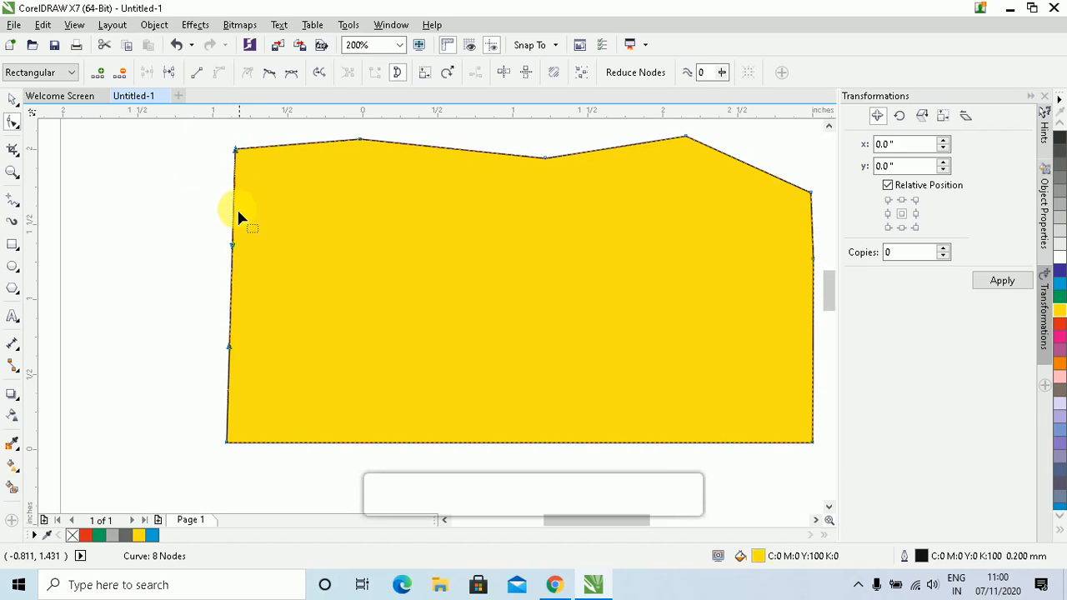
left_click_drag(234, 203, 286, 291)
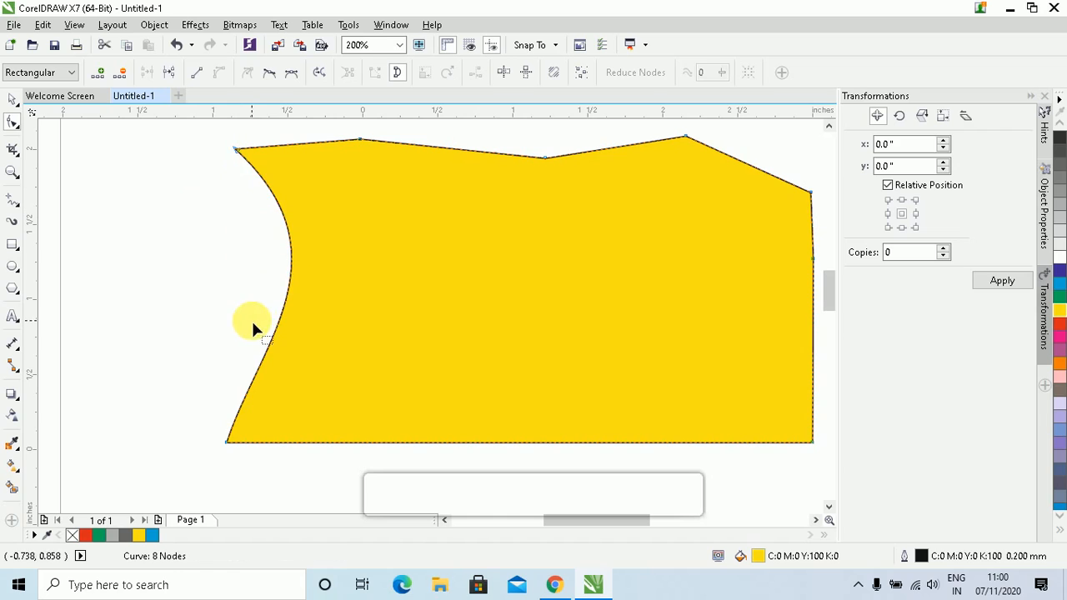
Adjust the left edge's two control handles to form an S-shaped curve with a rounded lower-left corner.
left_click(236, 151)
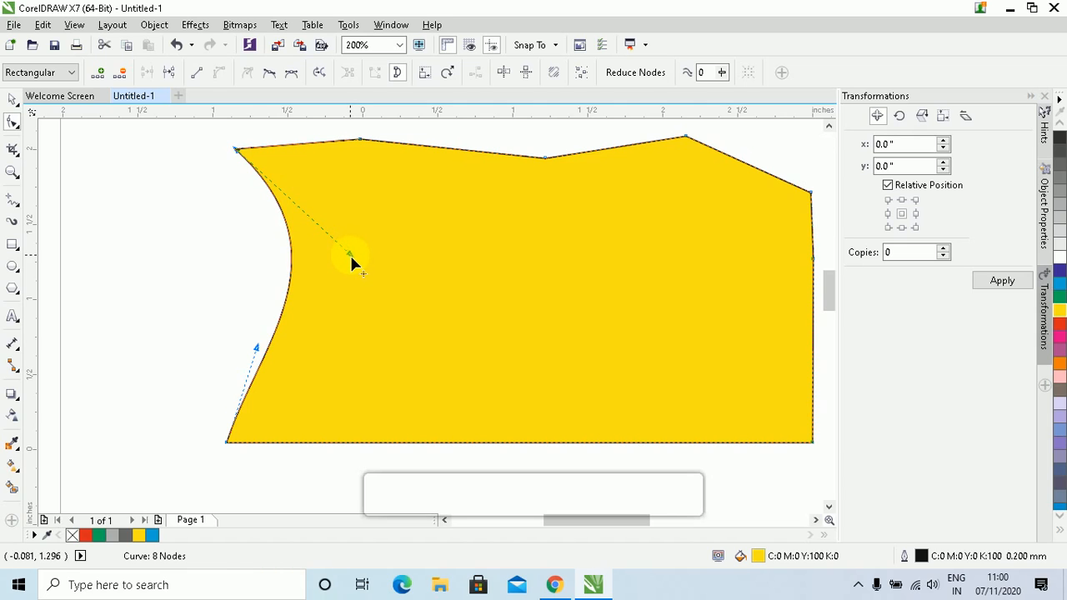
left_click_drag(349, 253, 423, 141)
left_click_drag(259, 345, 80, 441)
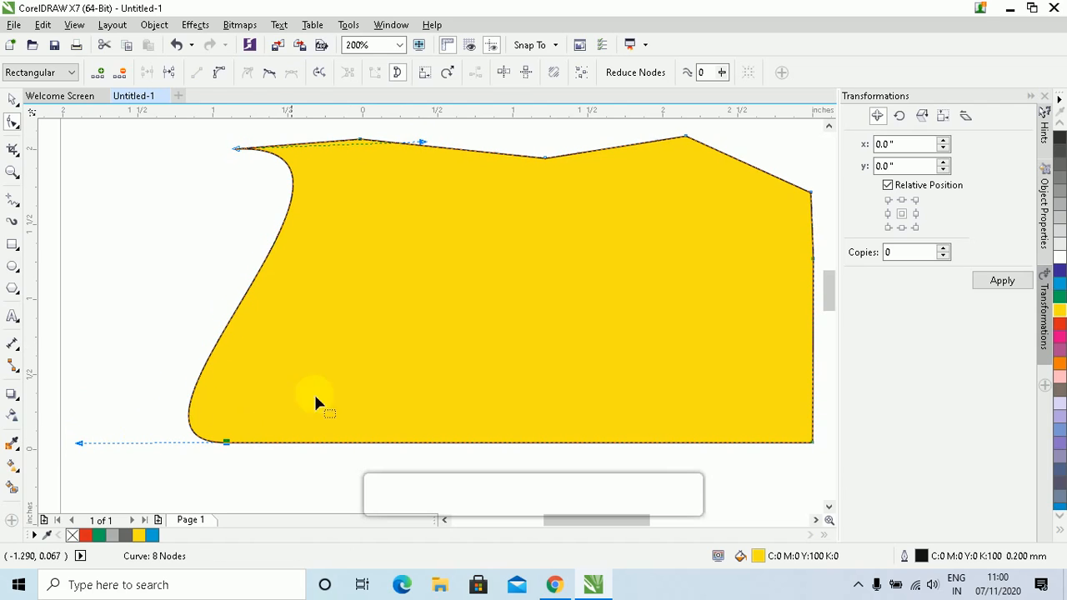
left_click_drag(423, 143, 425, 205)
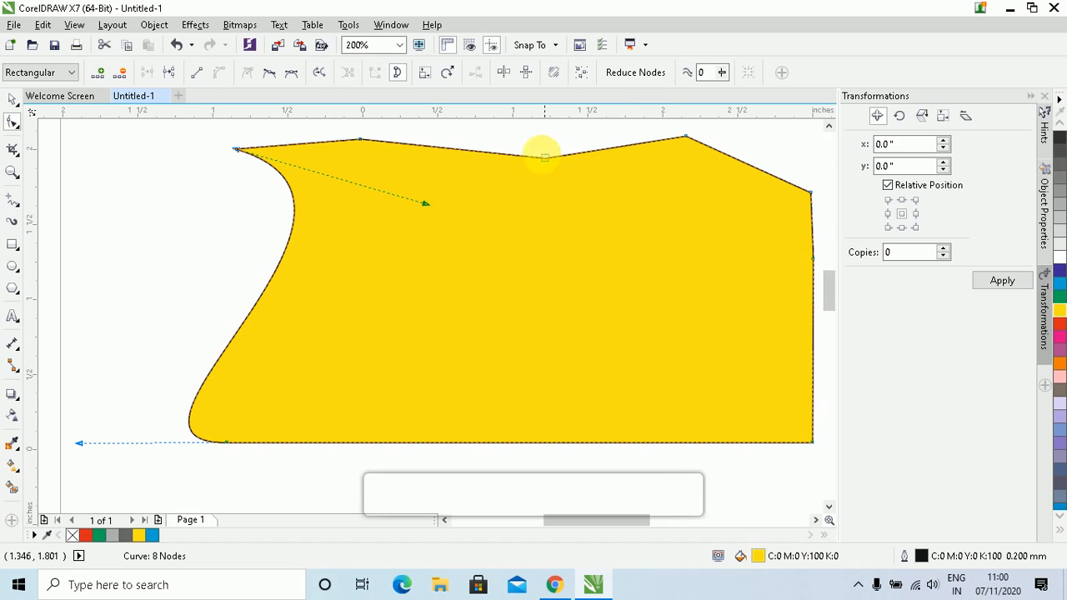
Convert the leftmost top segment to a curve and pull its right-hand control handle deep into the shape as a slanted notch.
left_click_drag(338, 128, 387, 149)
left_click(218, 74)
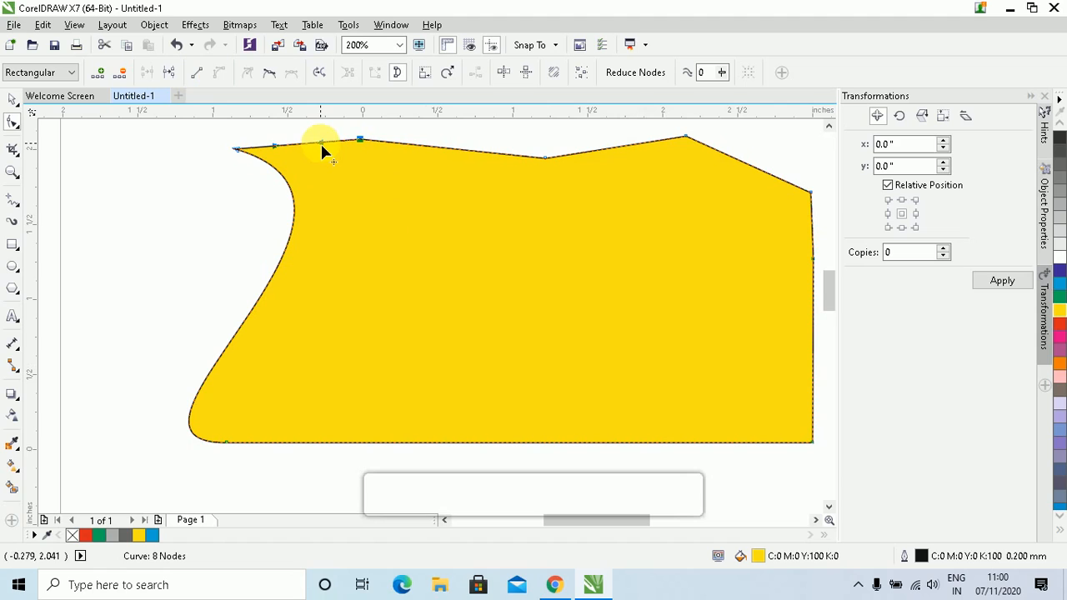
left_click_drag(324, 143, 453, 206)
Convert the segment left of the top edge's right peak to a curve and pull both handles down into a U-shaped notch.
left_click_drag(669, 122, 731, 155)
left_click(220, 74)
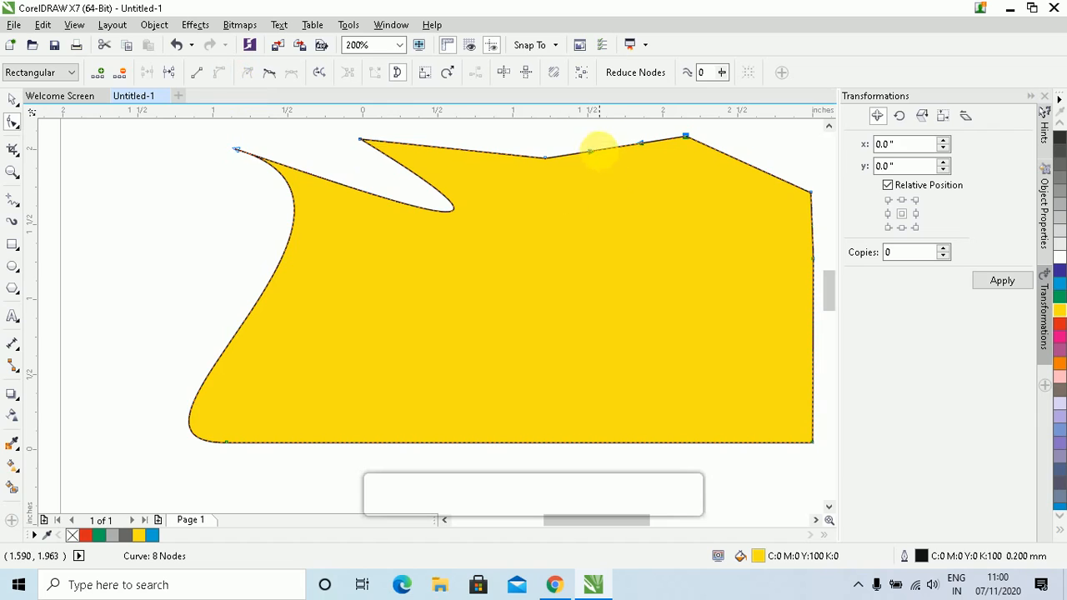
left_click_drag(591, 153, 523, 235)
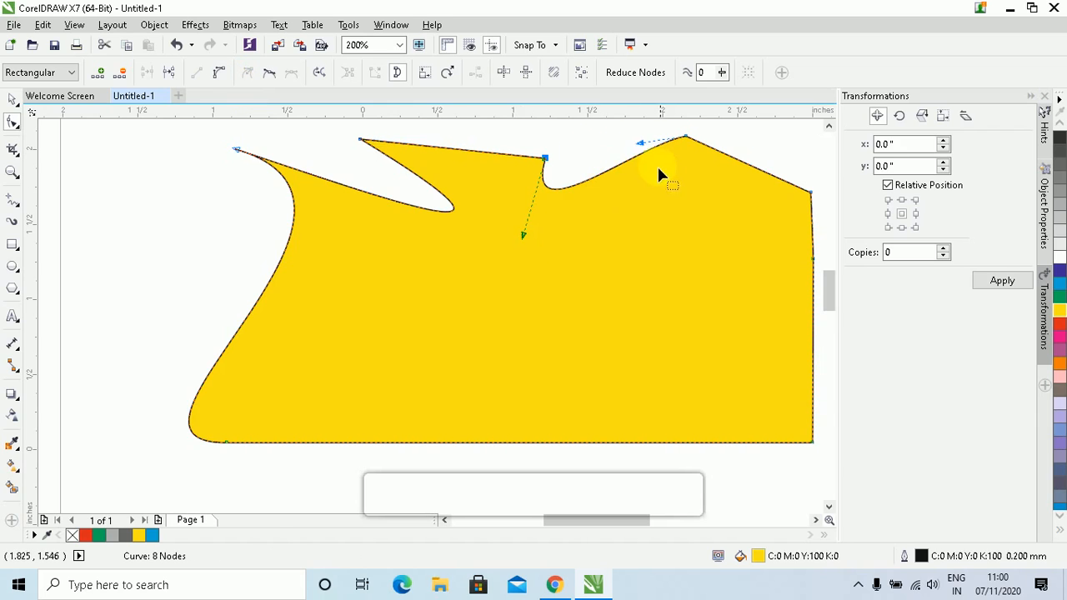
left_click_drag(638, 142, 695, 220)
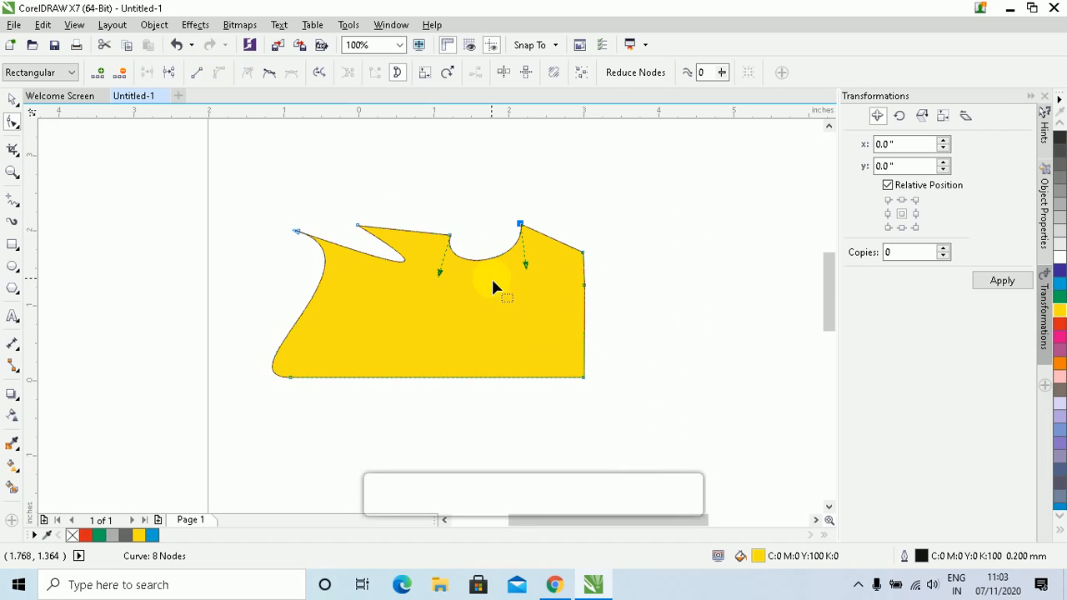
Make the node at the top edge's right peak smooth and lengthen its curve handle in line with the adjoining straight segment.
scroll(435, 250, "up", 1)
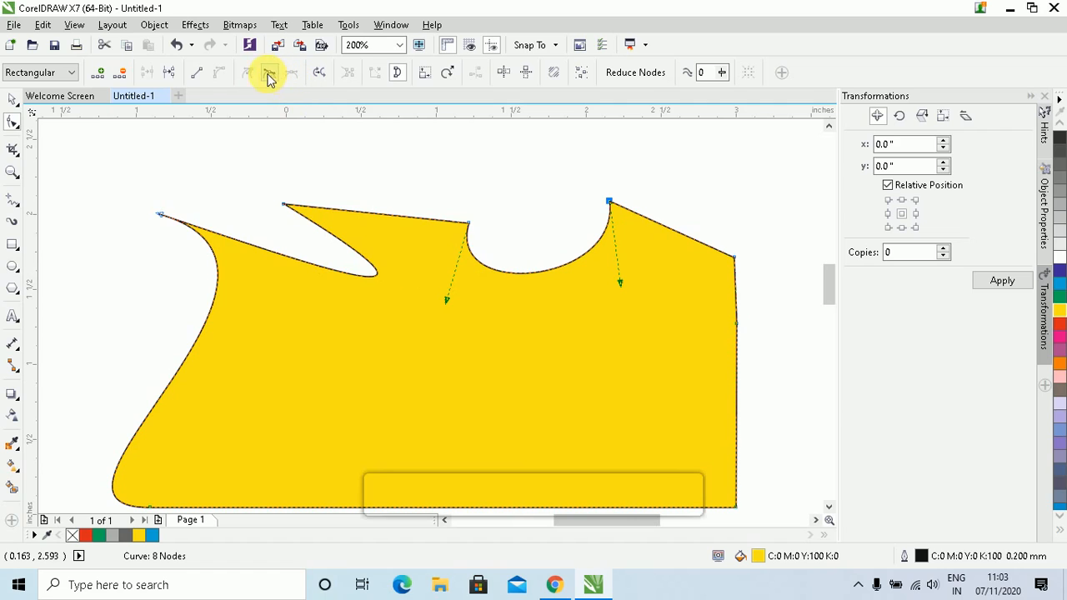
left_click_drag(592, 182, 626, 218)
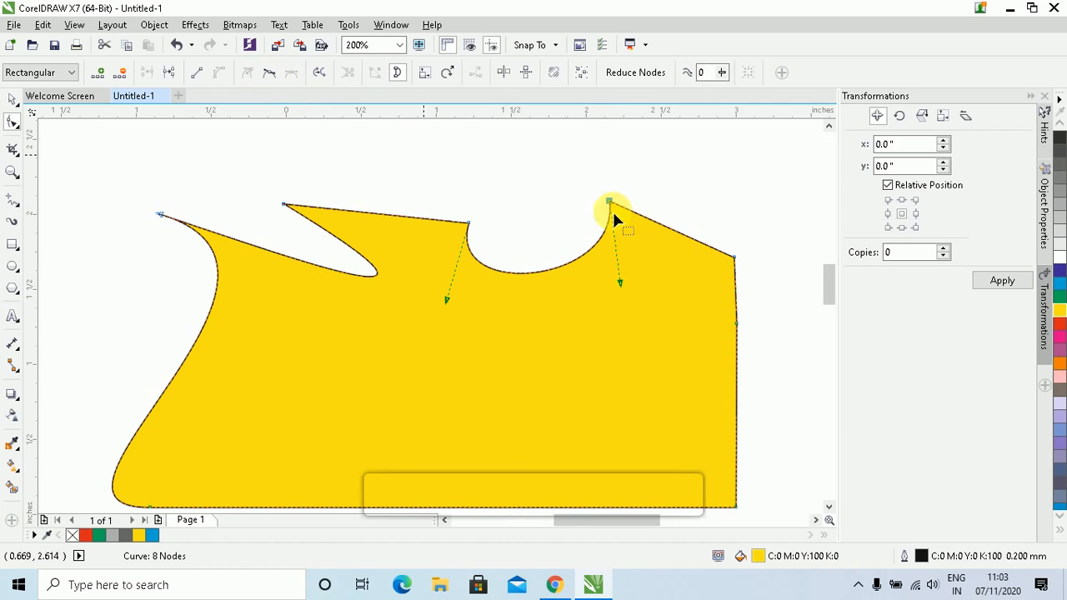
left_click(271, 76)
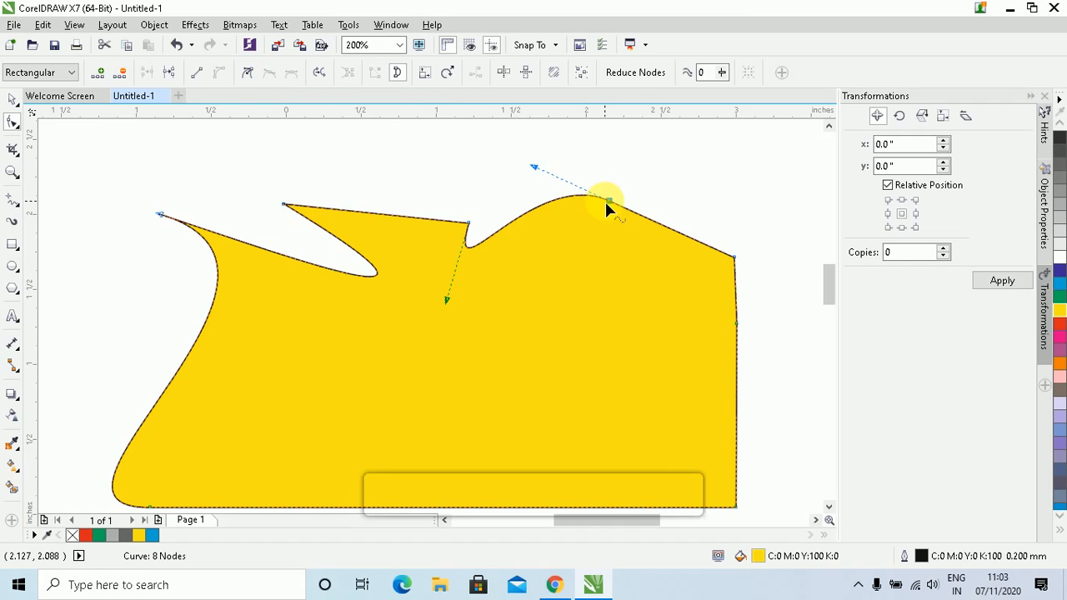
left_click_drag(535, 169, 546, 215)
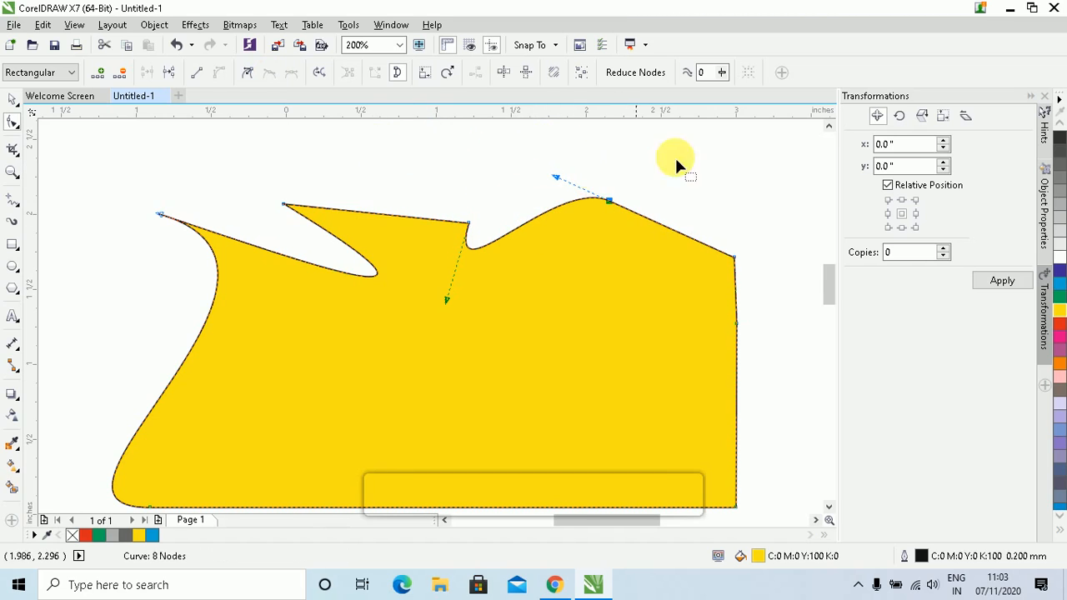
left_click_drag(556, 176, 446, 159)
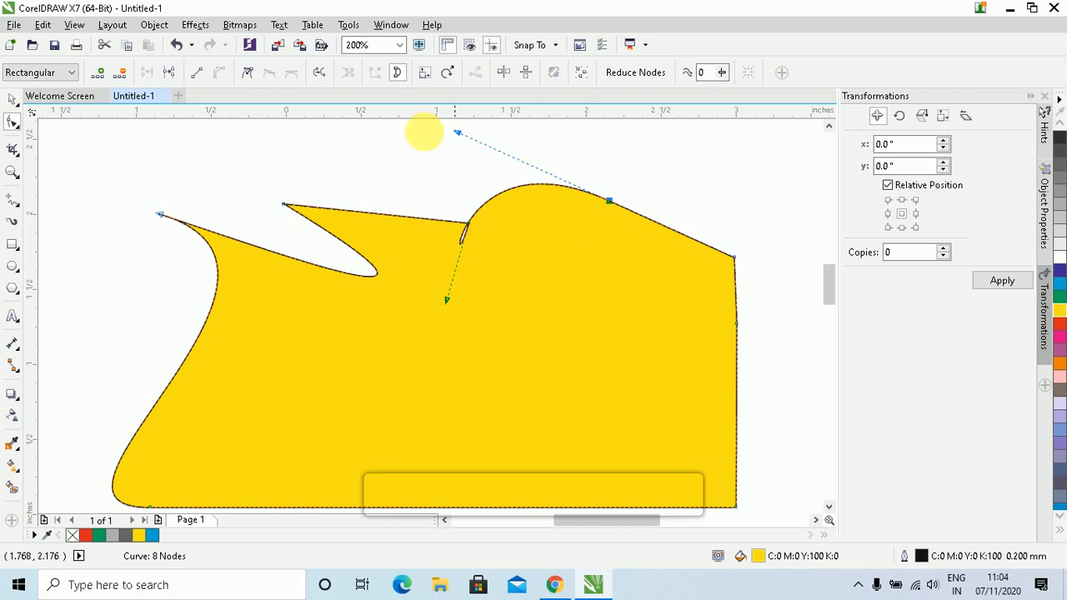
Change the right peak node to a cusp and pull its handle up independently to form a tall rounded hump.
left_click(251, 75)
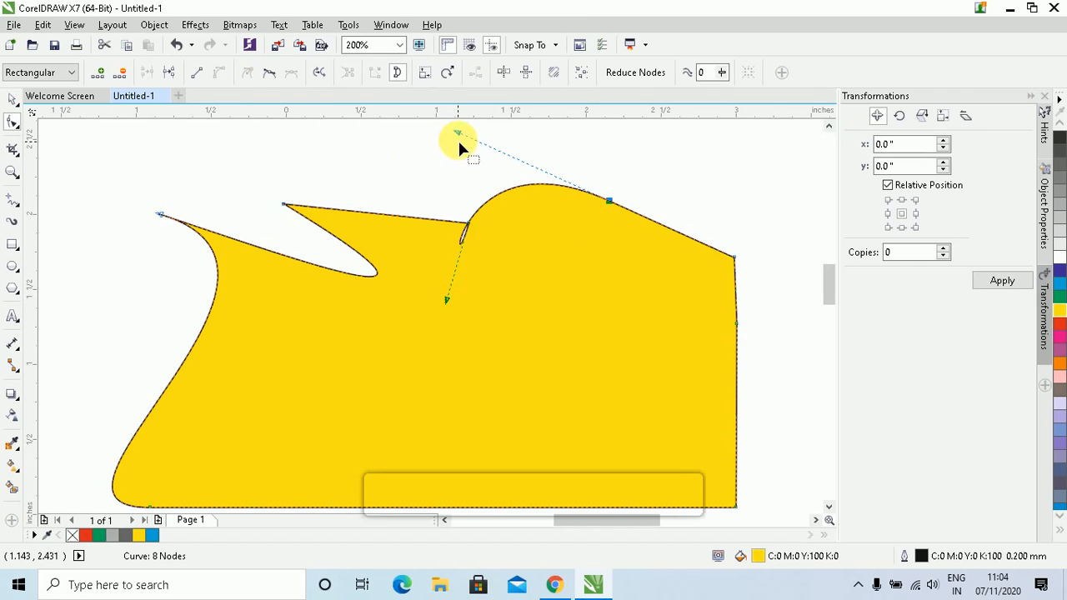
left_click_drag(458, 133, 446, 178)
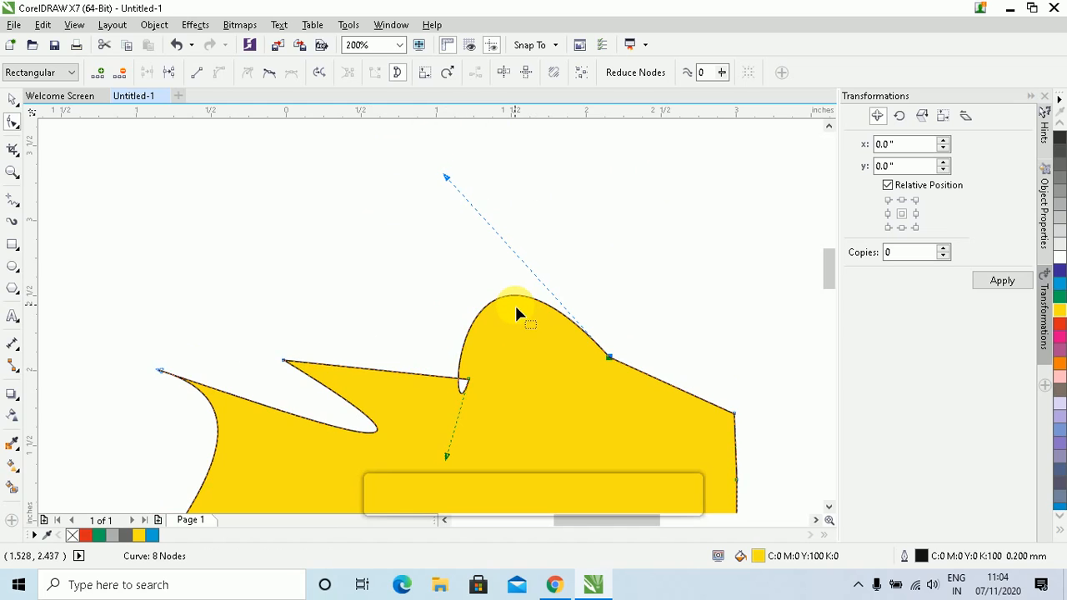
left_click(830, 504)
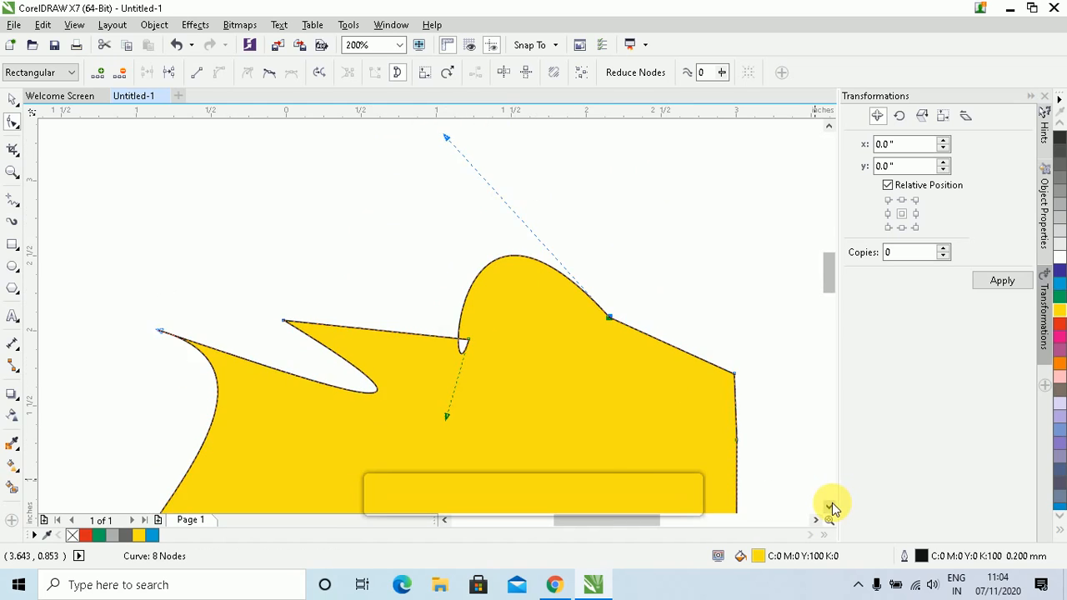
left_click(830, 505)
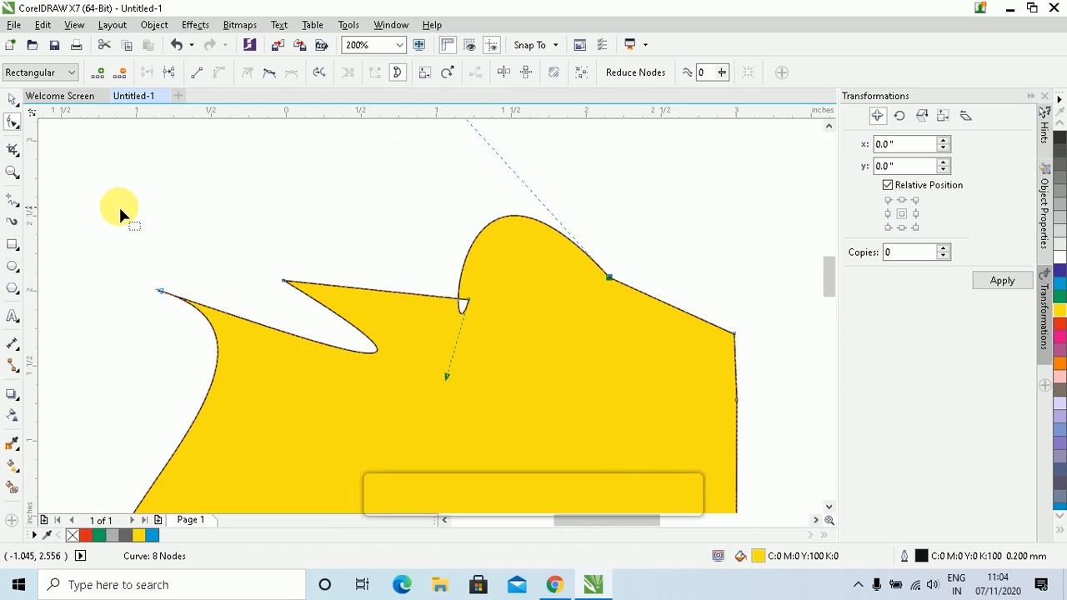
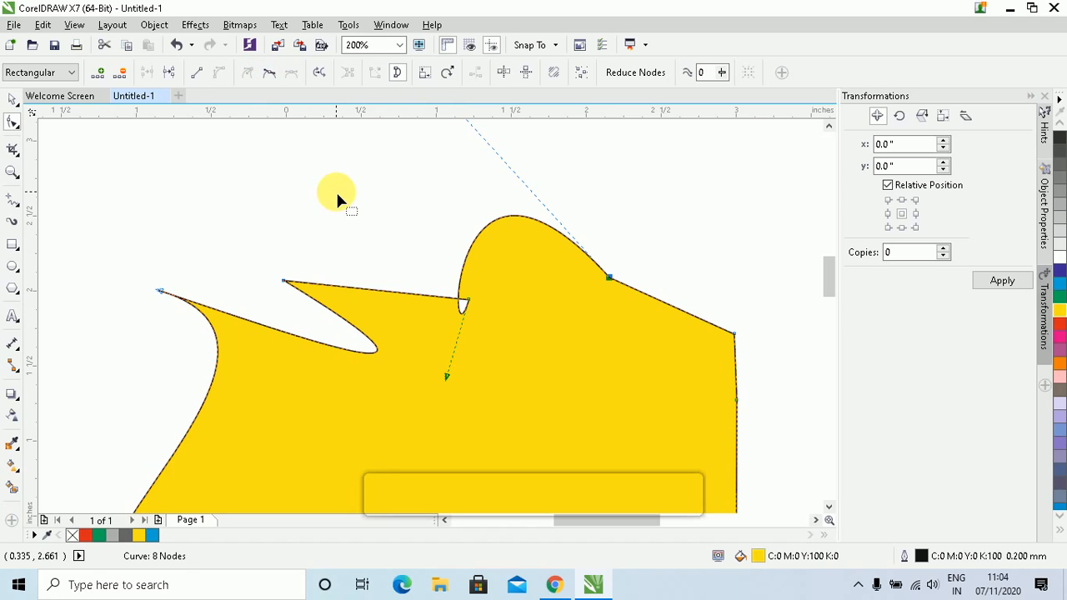
scroll(337, 200, "up", 1)
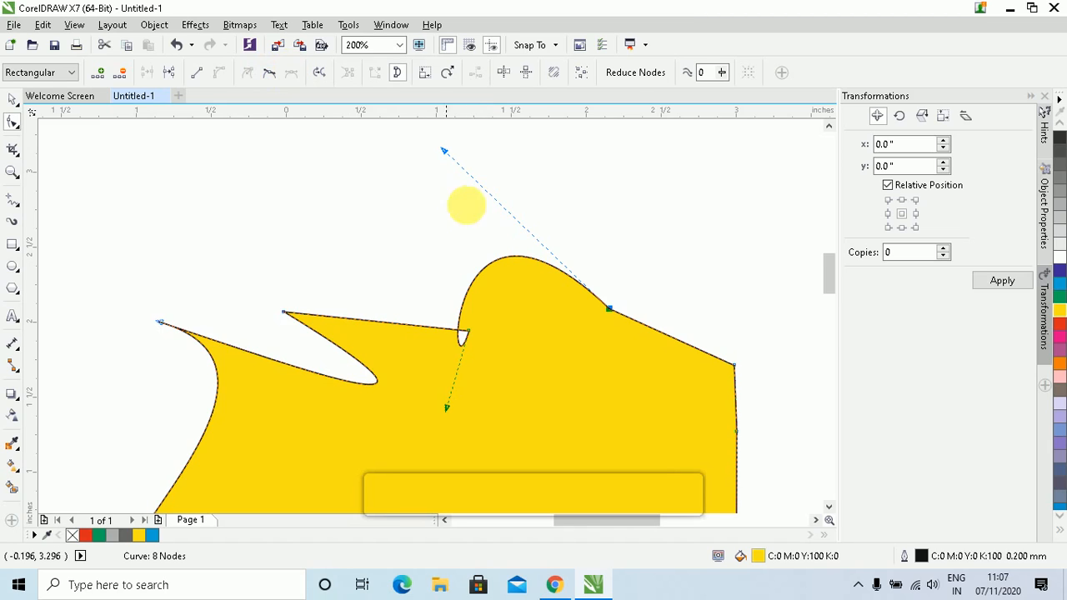
left_click_drag(443, 151, 411, 155)
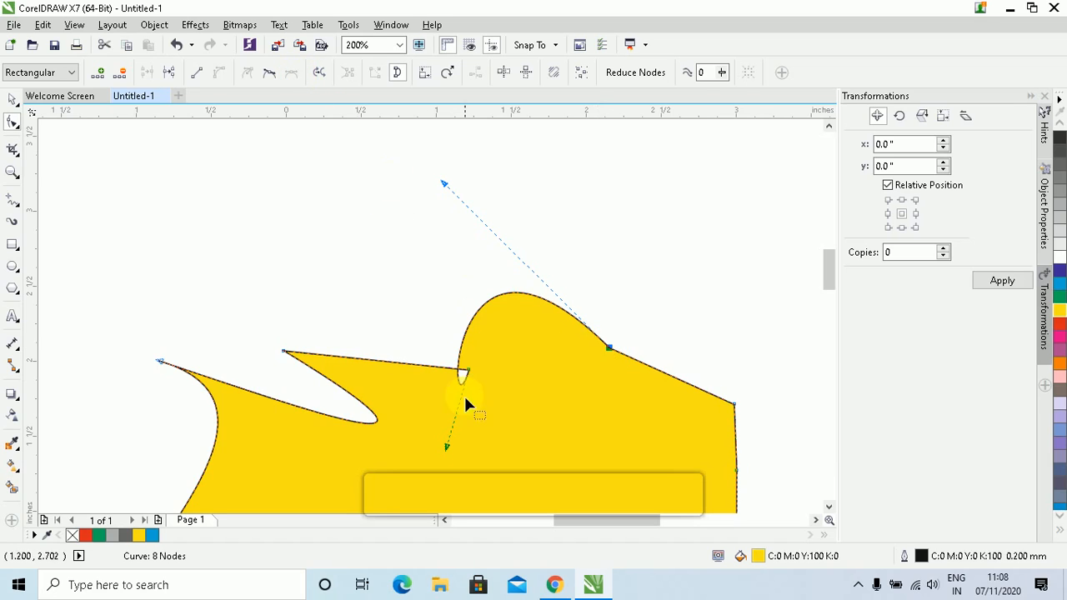
Make the hump's right node smooth again and extend its handle in line with the straight segment beside it.
left_click(467, 369)
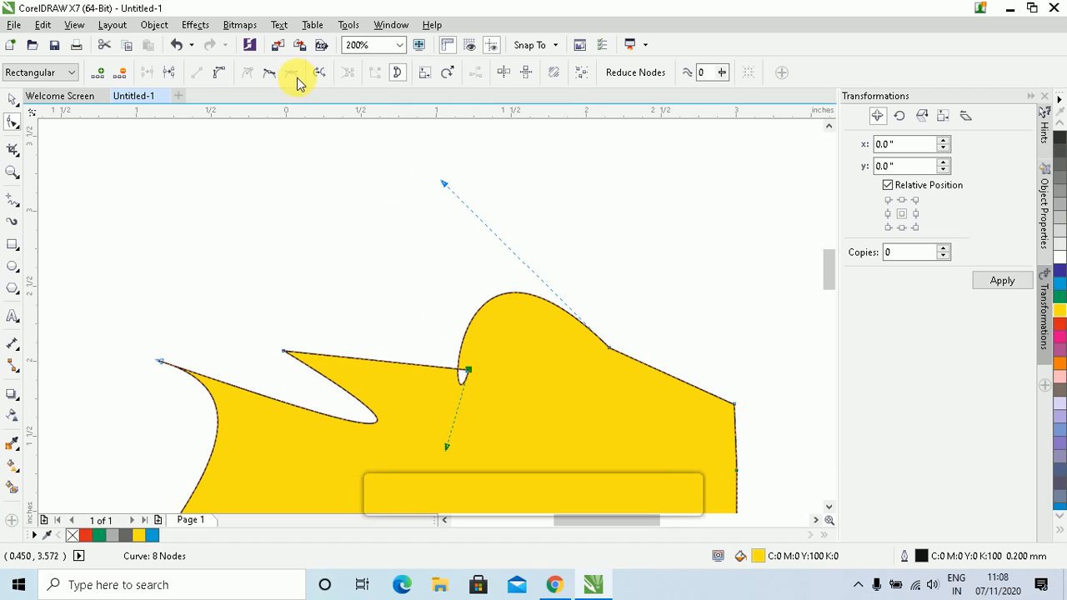
left_click_drag(410, 239, 634, 409)
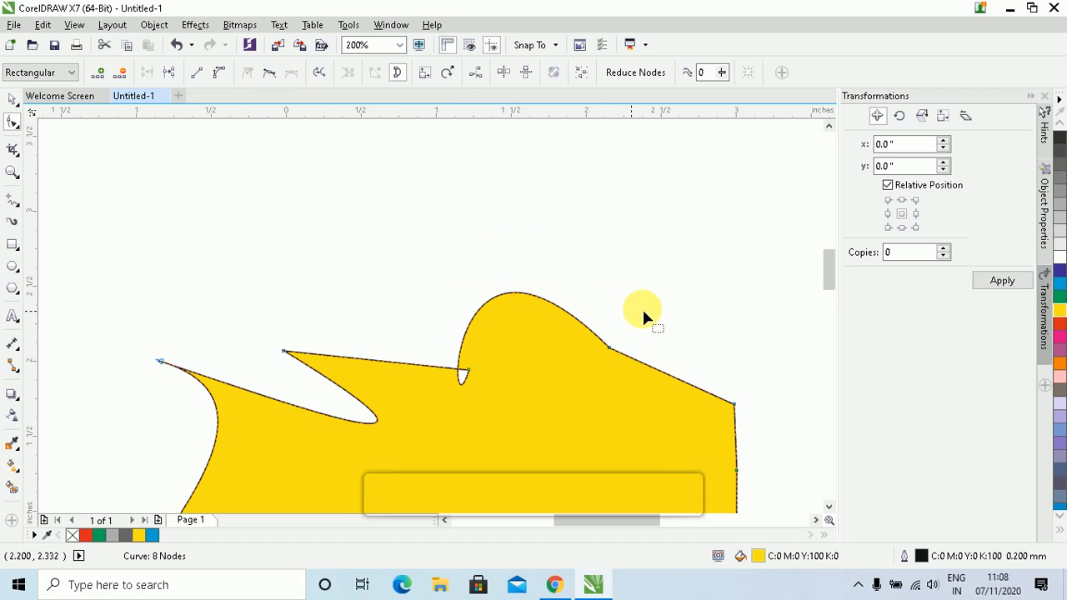
left_click_drag(641, 308, 588, 389)
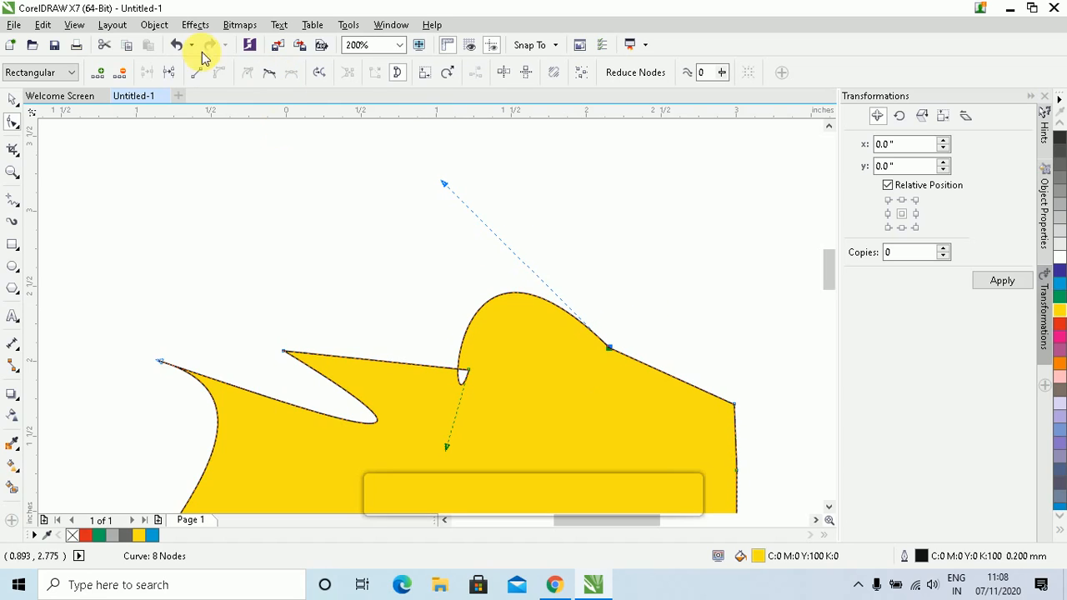
left_click(271, 83)
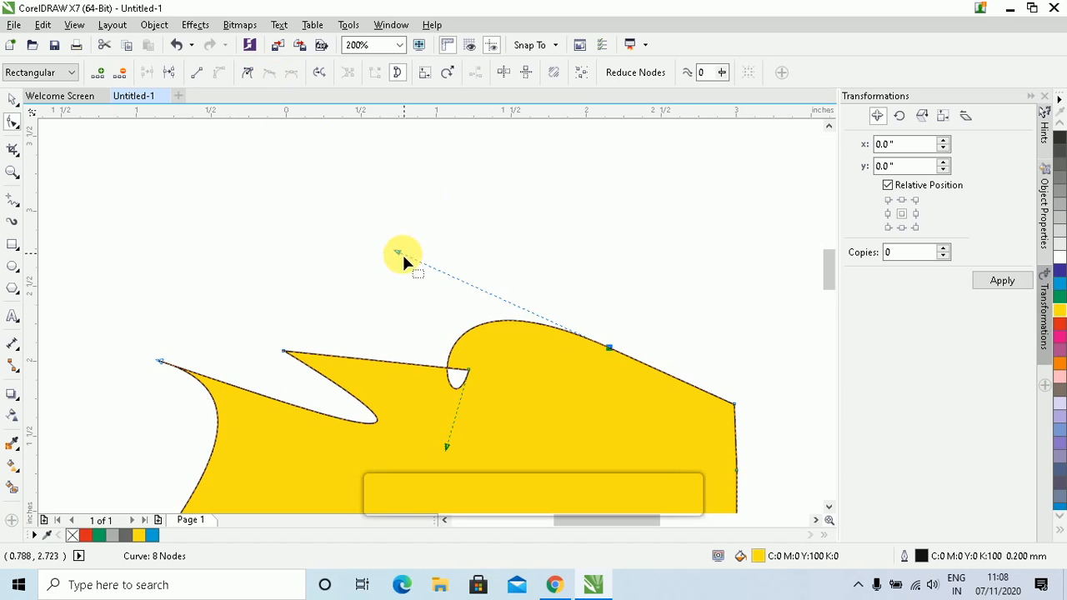
left_click_drag(398, 251, 540, 171)
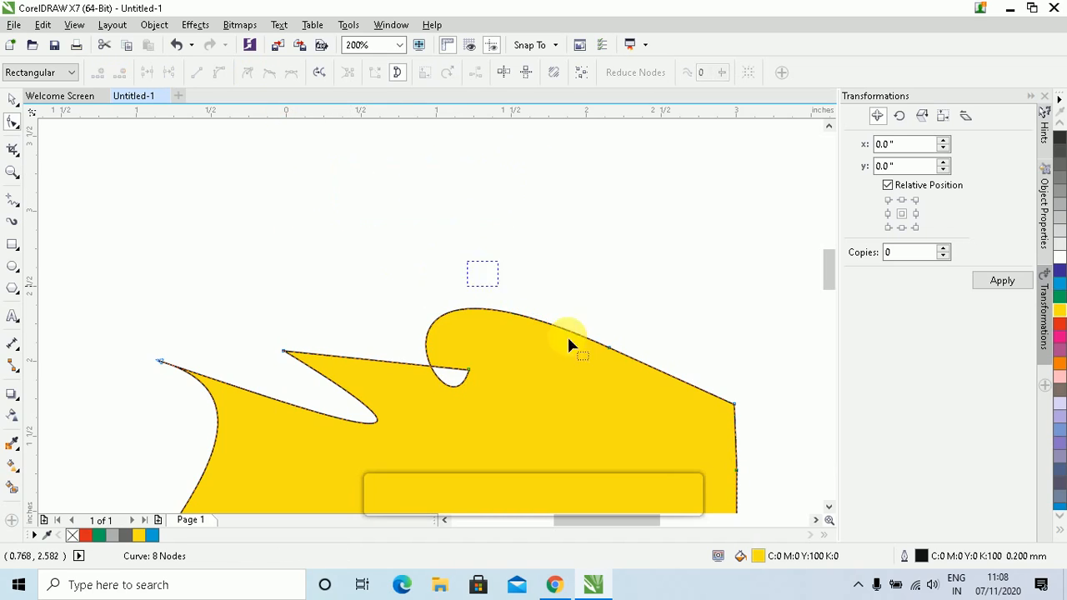
left_click_drag(576, 305, 654, 384)
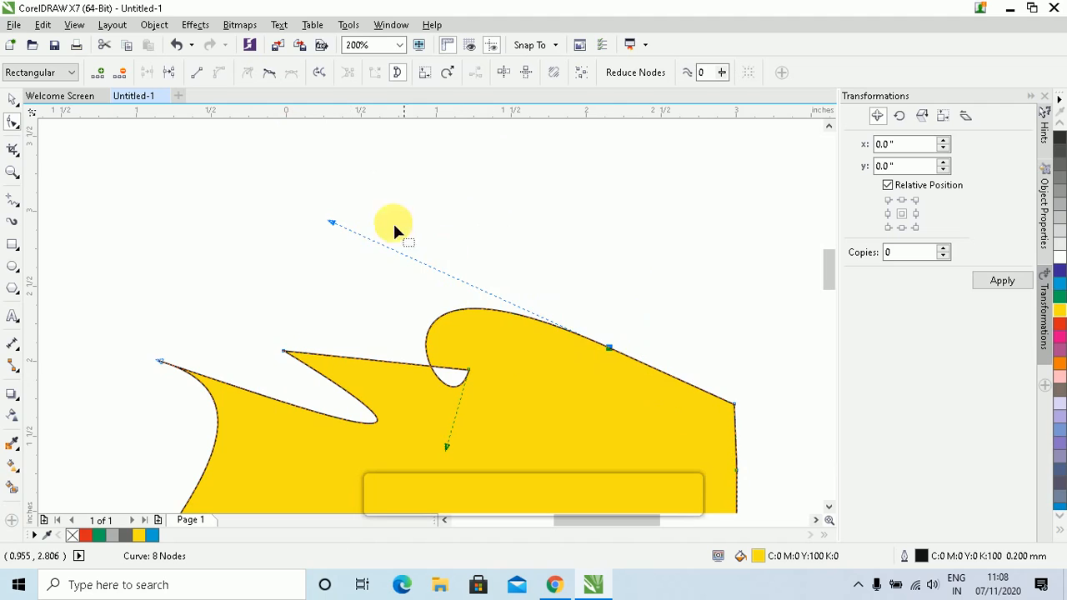
Swing the hump's right handle steeply upward as a cusp to narrow the hump, and undo the last edit.
left_click_drag(336, 223, 524, 185)
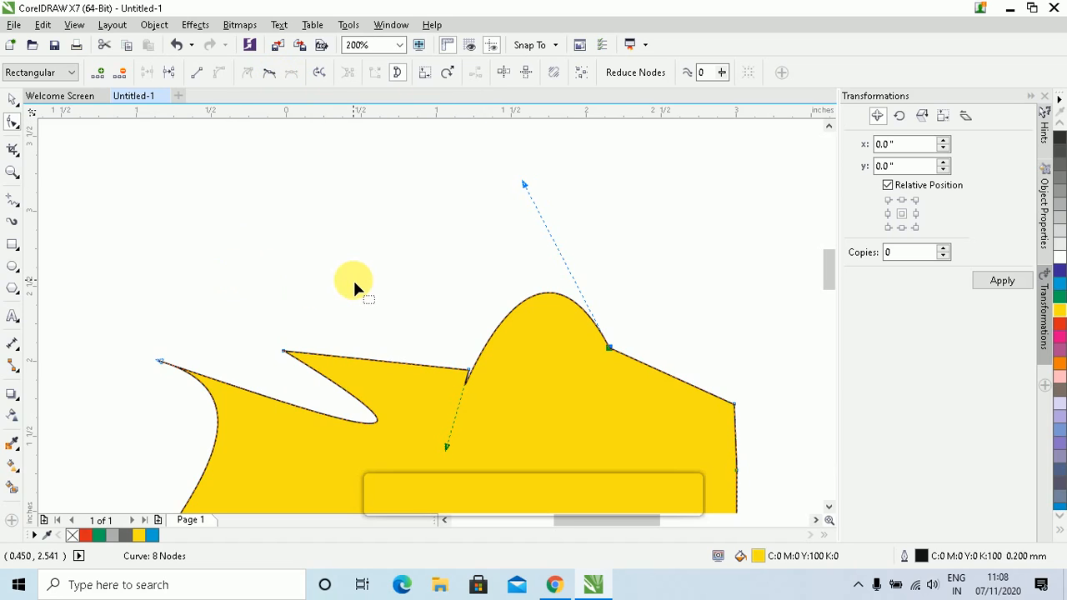
key("ctrl+z")
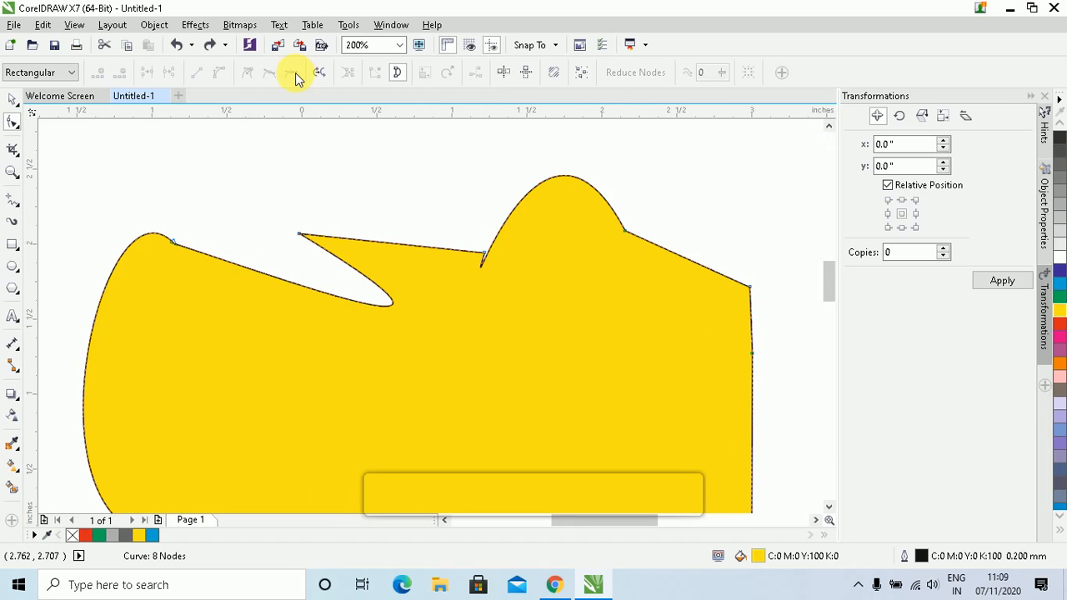
Convert the slanted top-right segment to a curve and adjust both handles to form a dip beside the hump and a rounded upper-right corner.
left_click(624, 230)
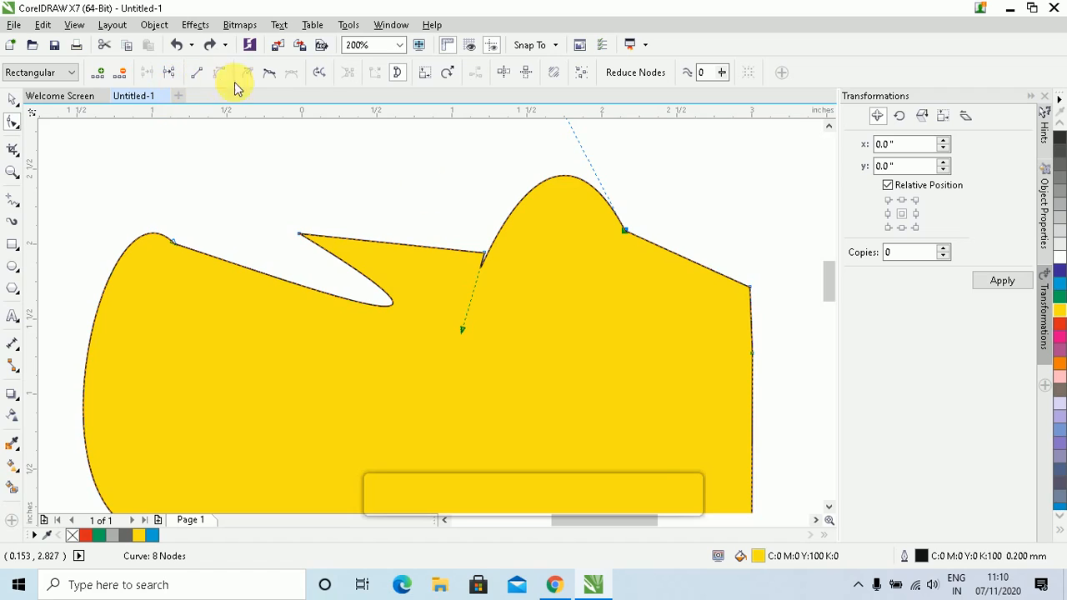
left_click(751, 285)
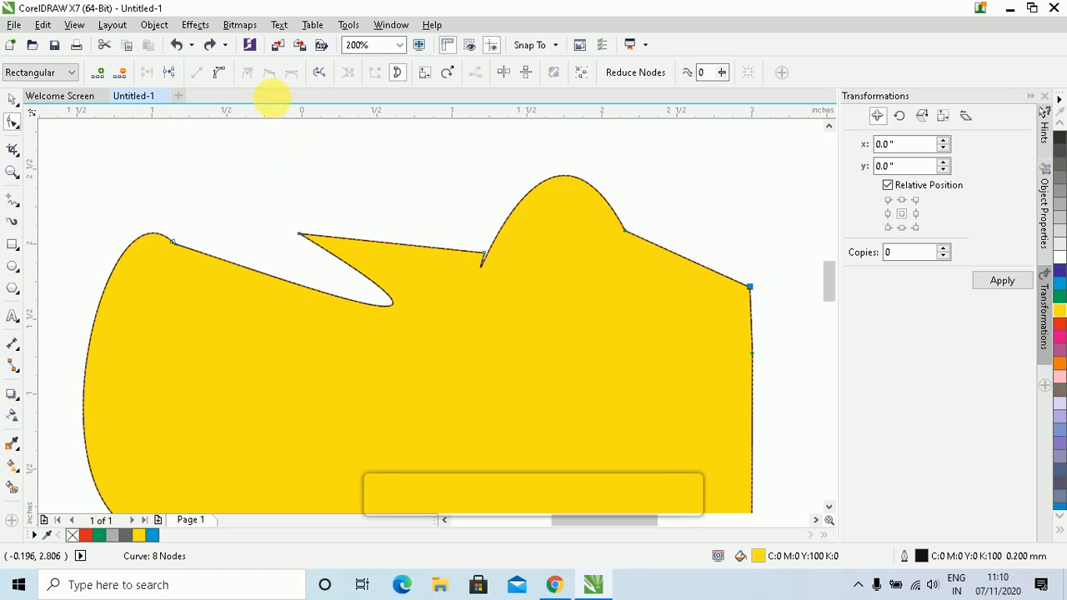
left_click(219, 73)
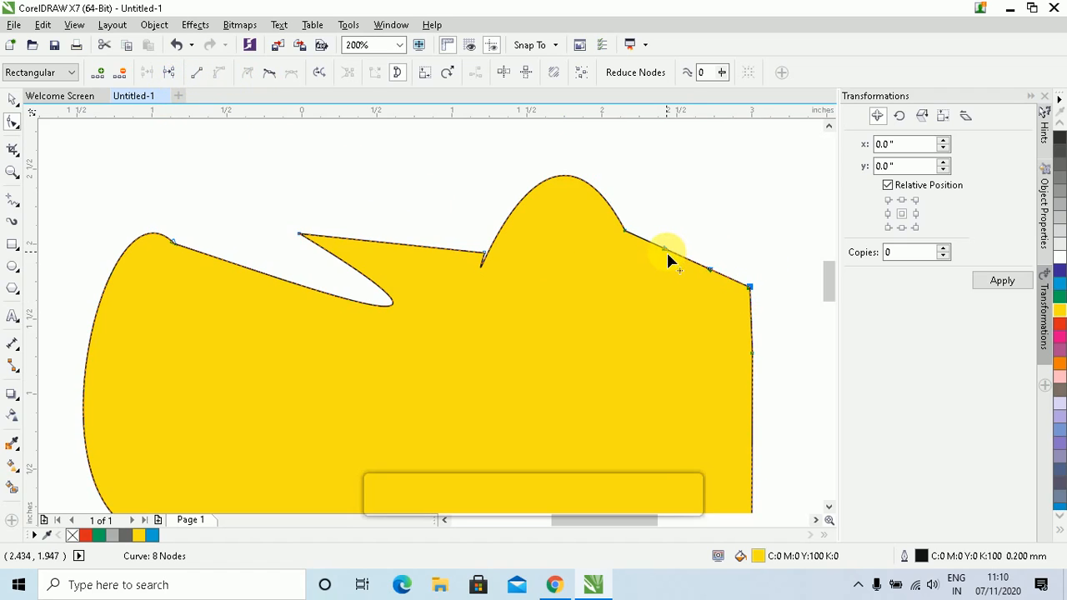
left_click_drag(665, 249, 694, 190)
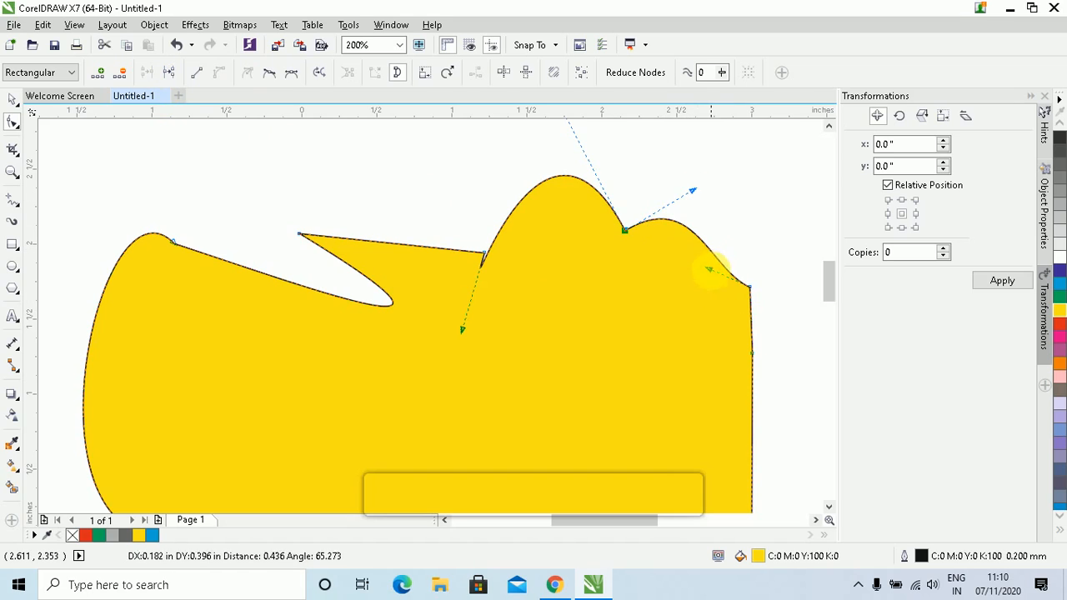
left_click_drag(712, 270, 787, 233)
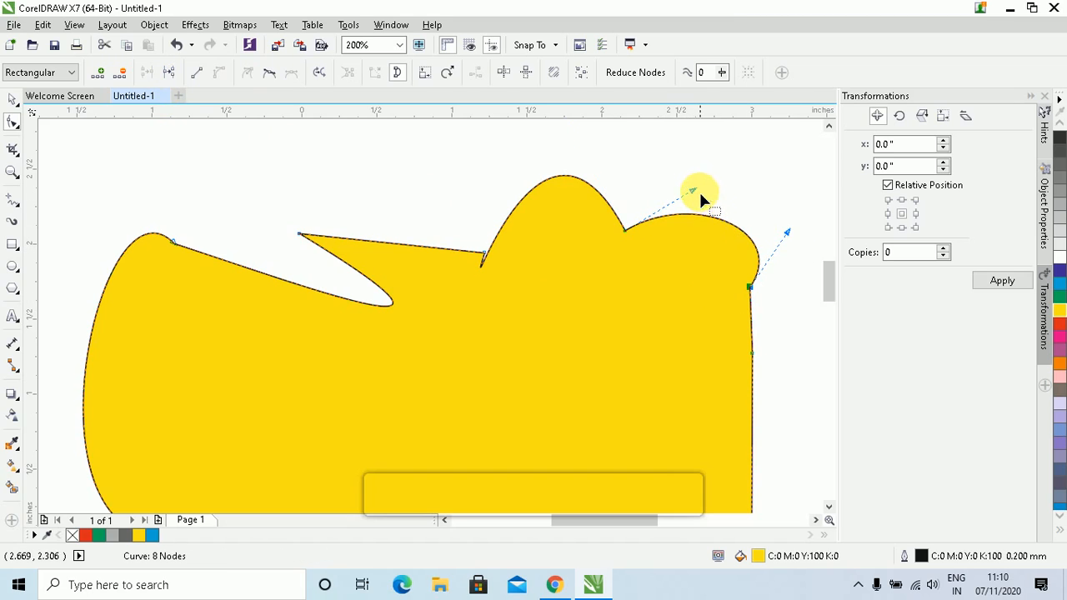
left_click_drag(695, 191, 593, 313)
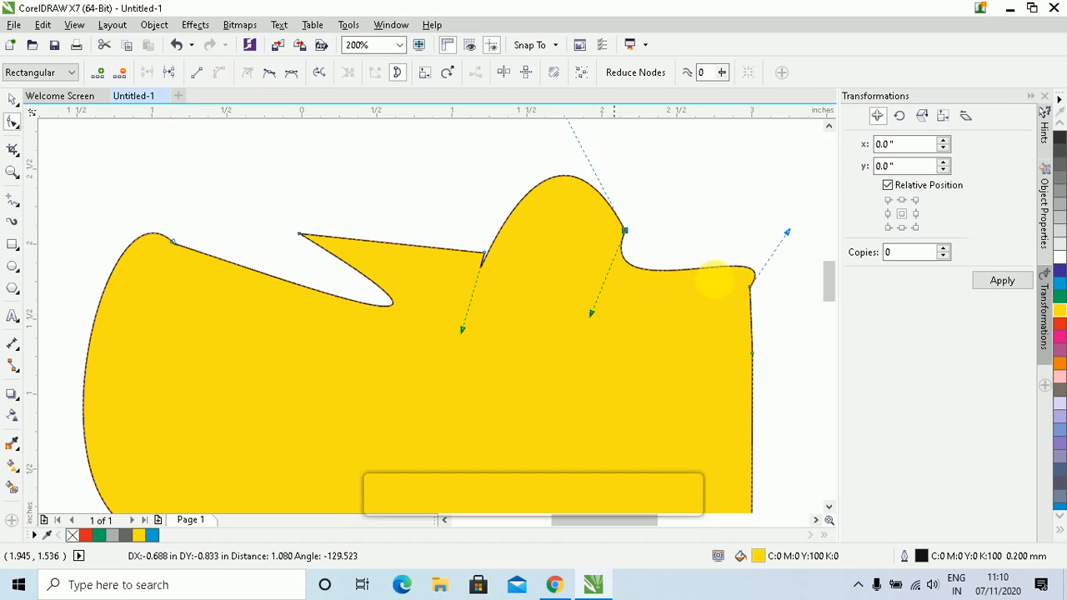
left_click_drag(785, 231, 726, 235)
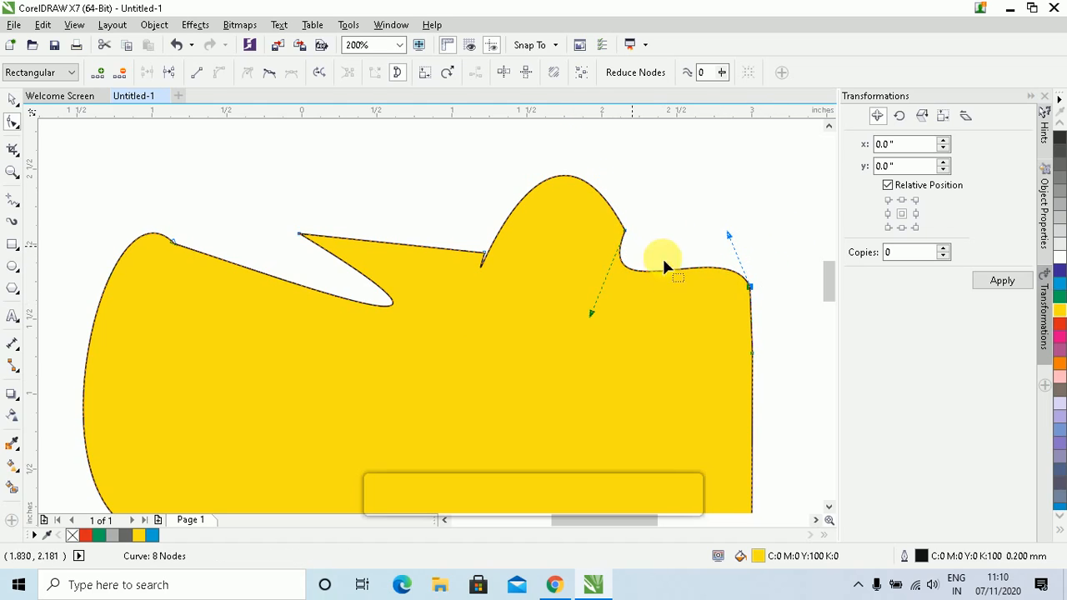
Make the segment's end nodes symmetrical and adjust their handles to form a flowing wave ending in a rounded lobe at the upper-right corner.
left_click_drag(792, 222, 571, 308)
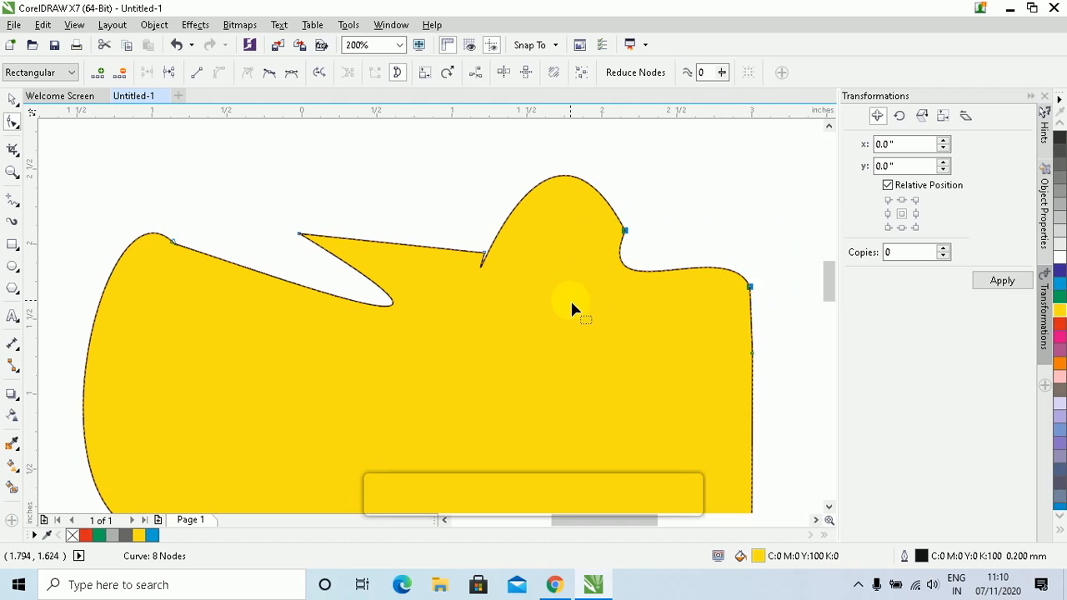
left_click(293, 75)
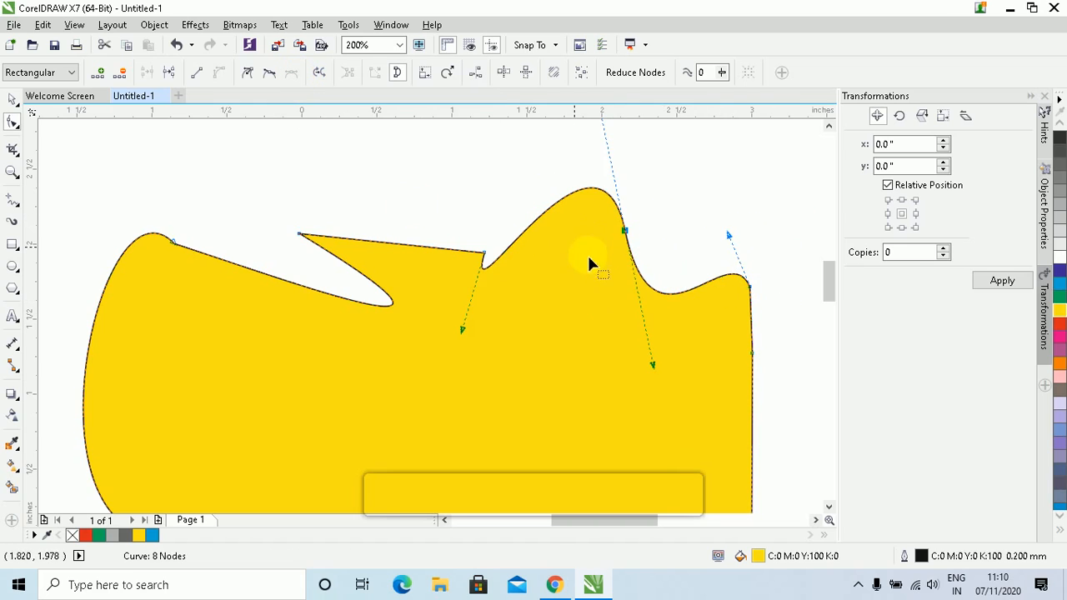
left_click_drag(654, 371, 728, 259)
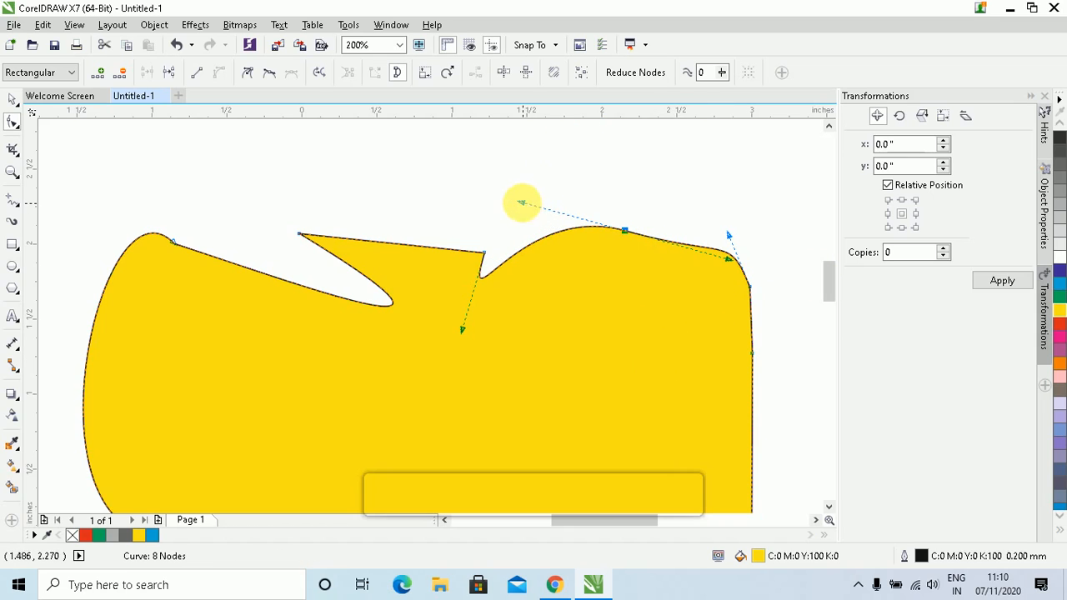
left_click_drag(520, 203, 538, 169)
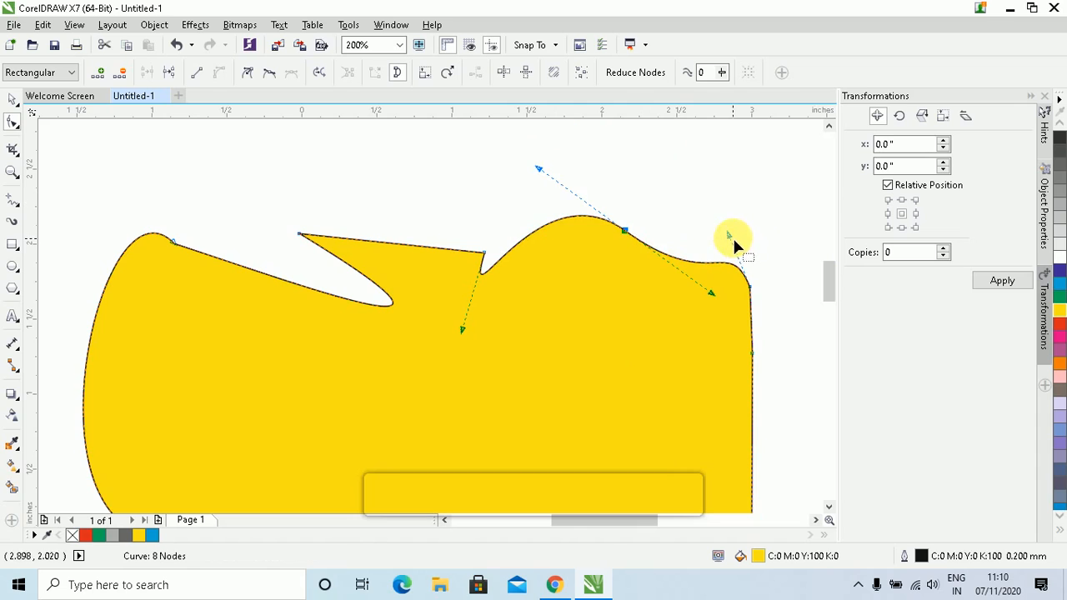
mouse_move(728, 234)
left_mouse_down()
mouse_move(757, 232)
mouse_move(503, 350)
mouse_move(545, 269)
mouse_move(733, 221)
left_mouse_up()
left_click_drag(617, 292, 587, 196)
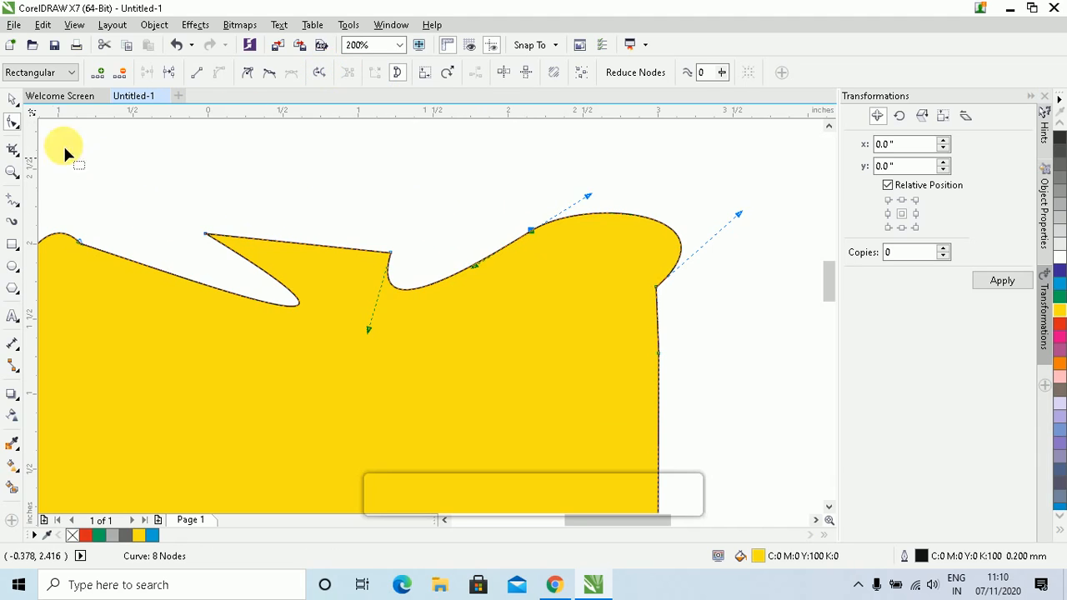
Select the whole yellow curved shape with the Pick tool and delete it.
left_click(12, 99)
left_click(376, 366)
key("Delete")
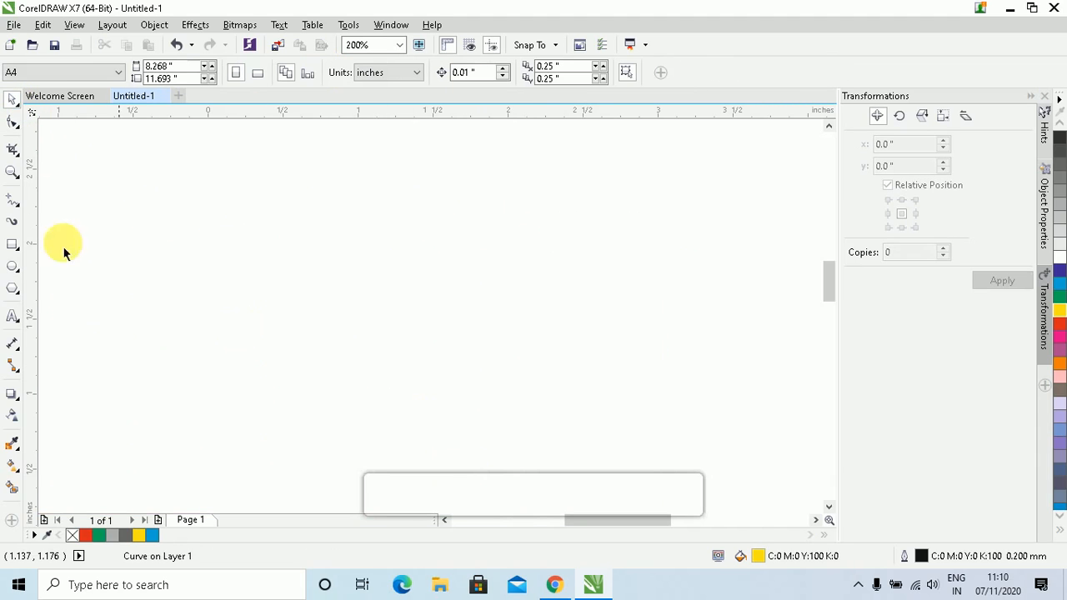
Draw a rectangle about 2.07 by 0.80 inches, fill it with cyan (C100 M0 Y0 K0), and activate the Shape tool on it.
left_click(11, 244)
left_click_drag(221, 259, 541, 385)
left_click(1060, 275)
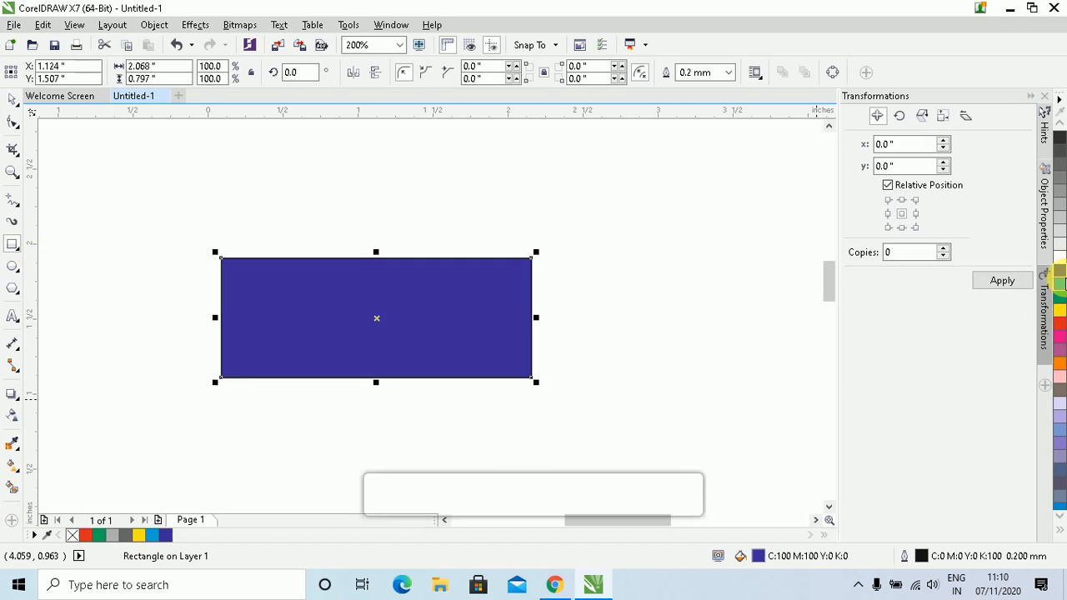
left_click(1061, 283)
left_click(12, 122)
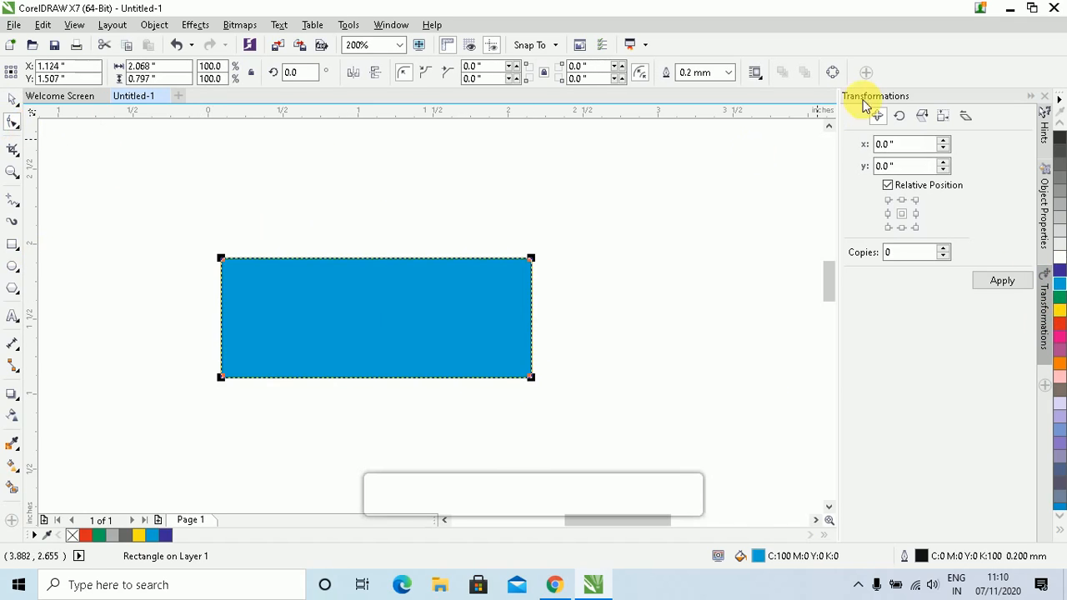
Convert the rectangle to curves, break it apart at a new node midway along the upper edge, and pull one loose end upward.
left_click(831, 73)
left_click(375, 258)
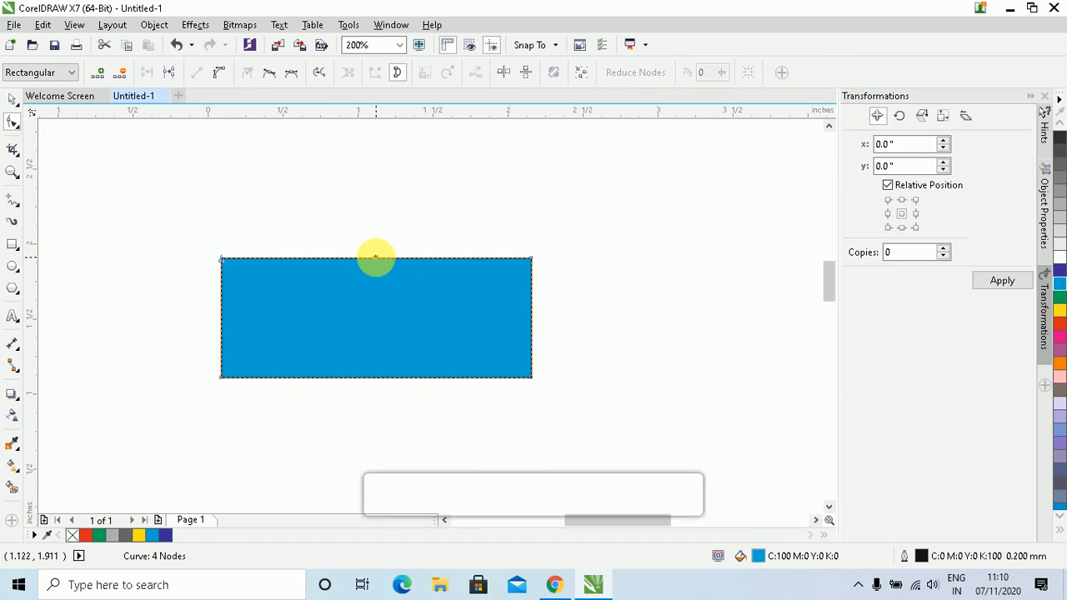
double_click(375, 259)
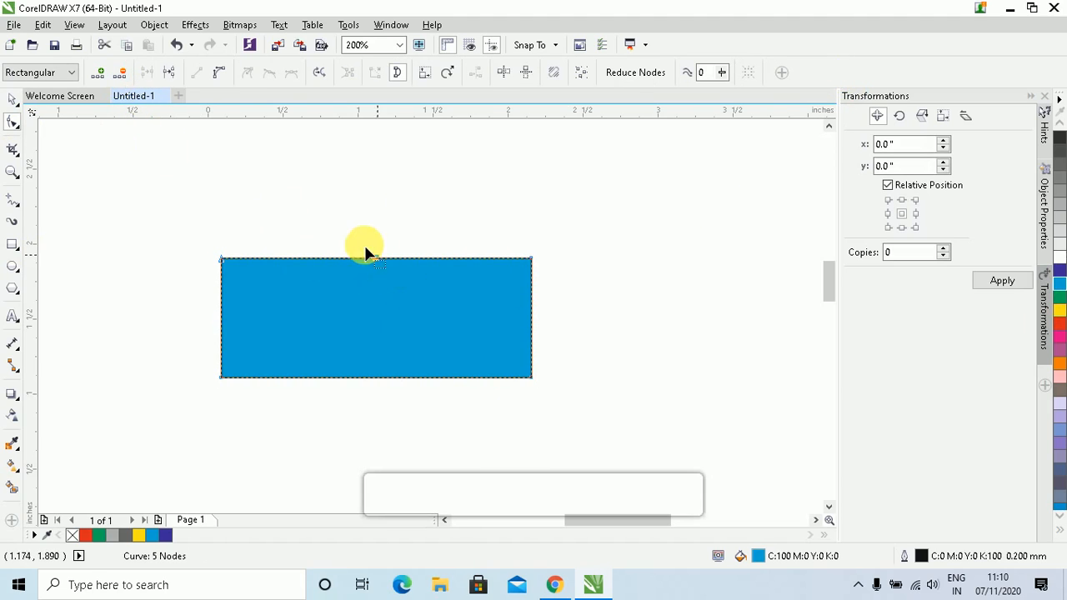
left_click(166, 78)
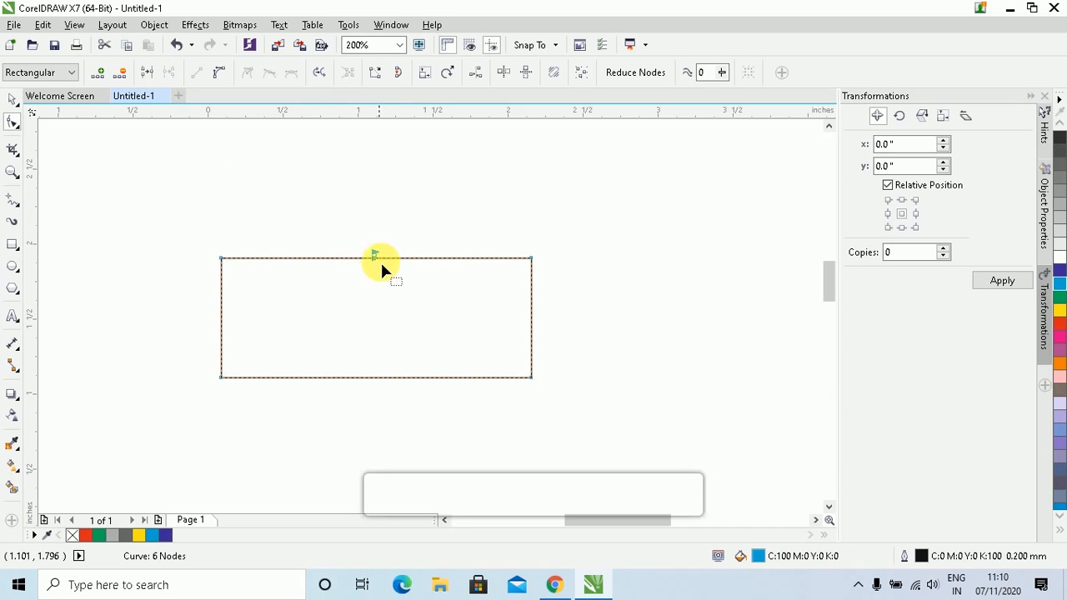
left_click_drag(385, 258, 374, 226)
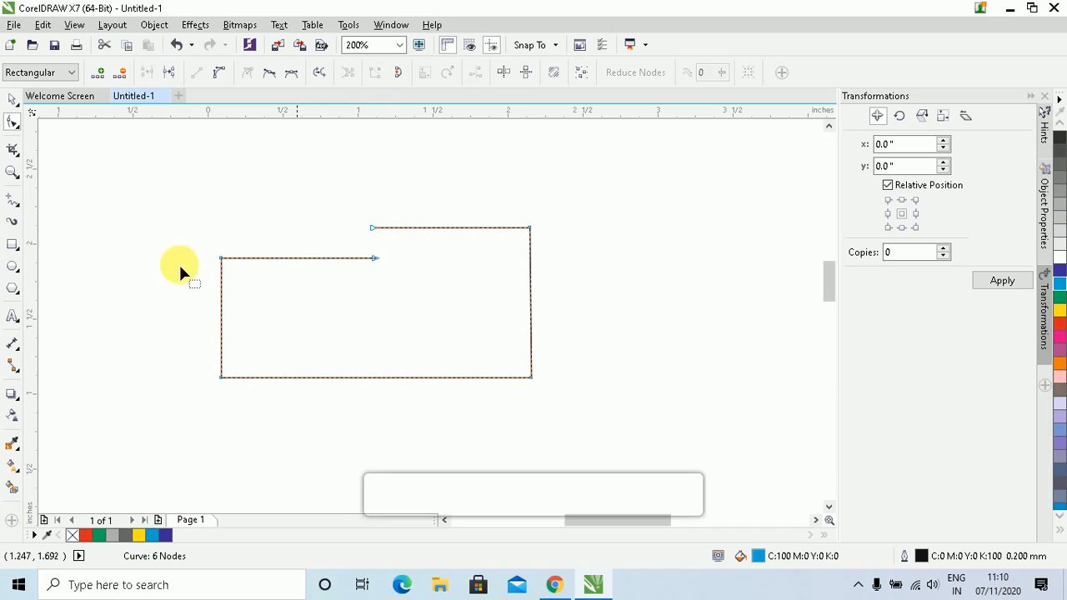
Zoom in on the open outline and give its upper loose end a solid triangular start arrowhead.
left_click(13, 171)
left_click_drag(173, 184, 570, 424)
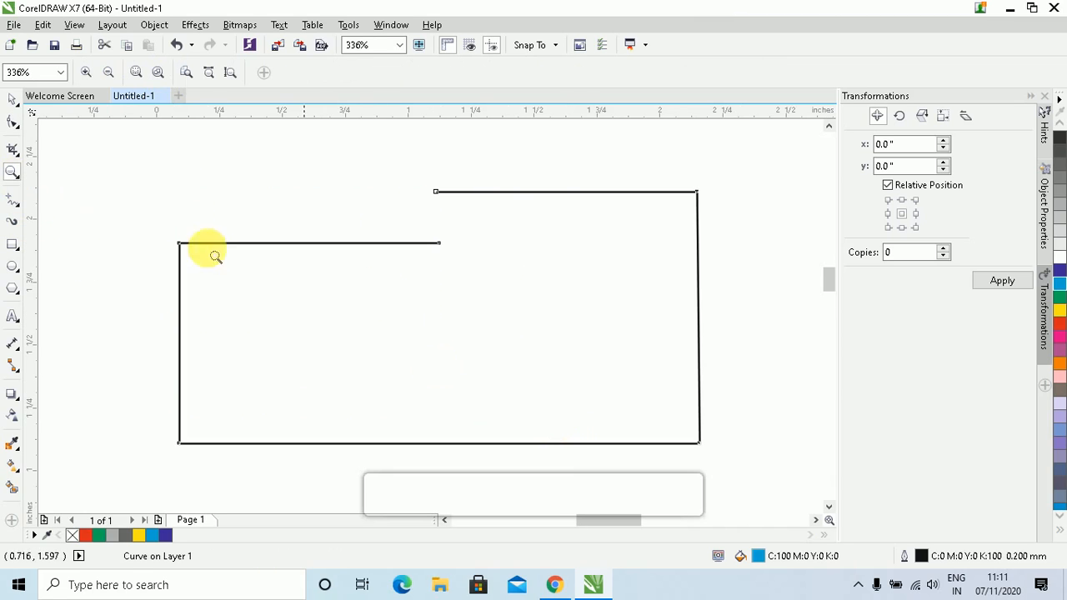
left_click(12, 100)
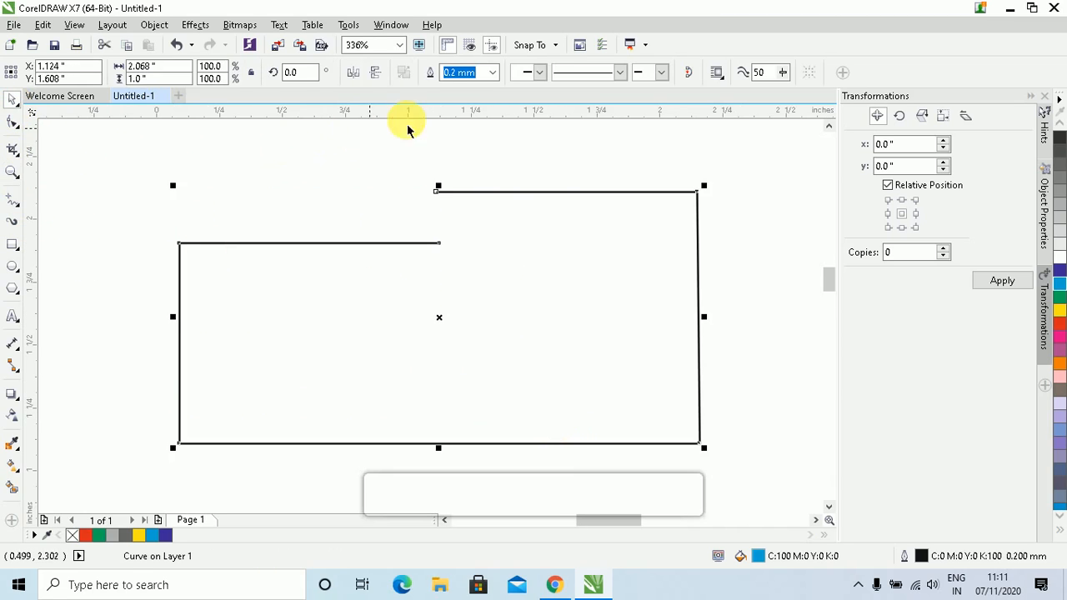
left_click(542, 72)
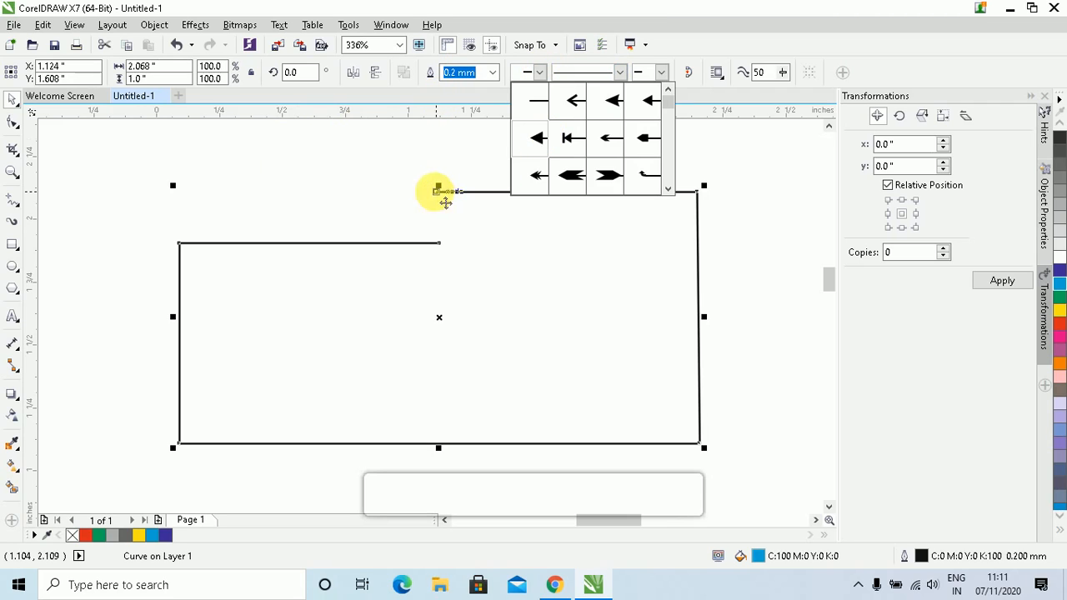
left_click(544, 148)
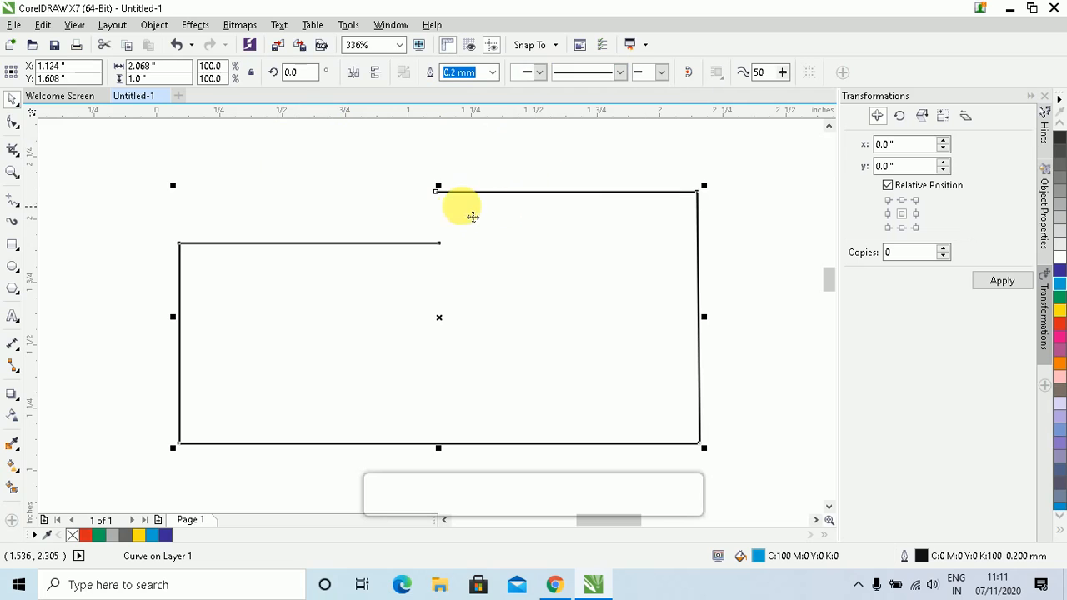
left_click(536, 72)
left_click(536, 140)
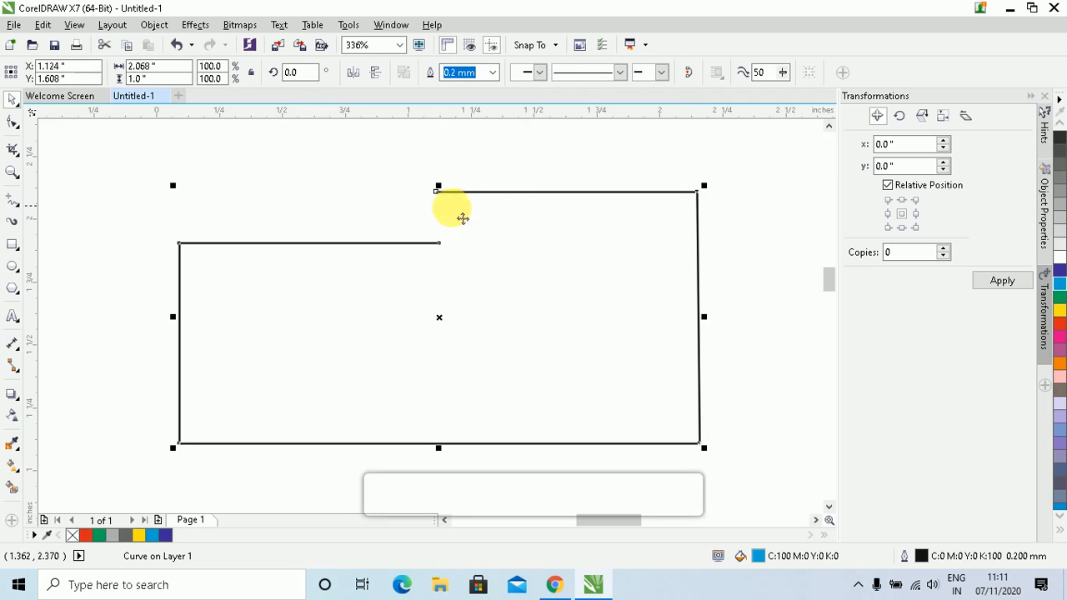
Keep the solid line style and give the lower loose end a notched-tail end arrowhead.
left_click(618, 73)
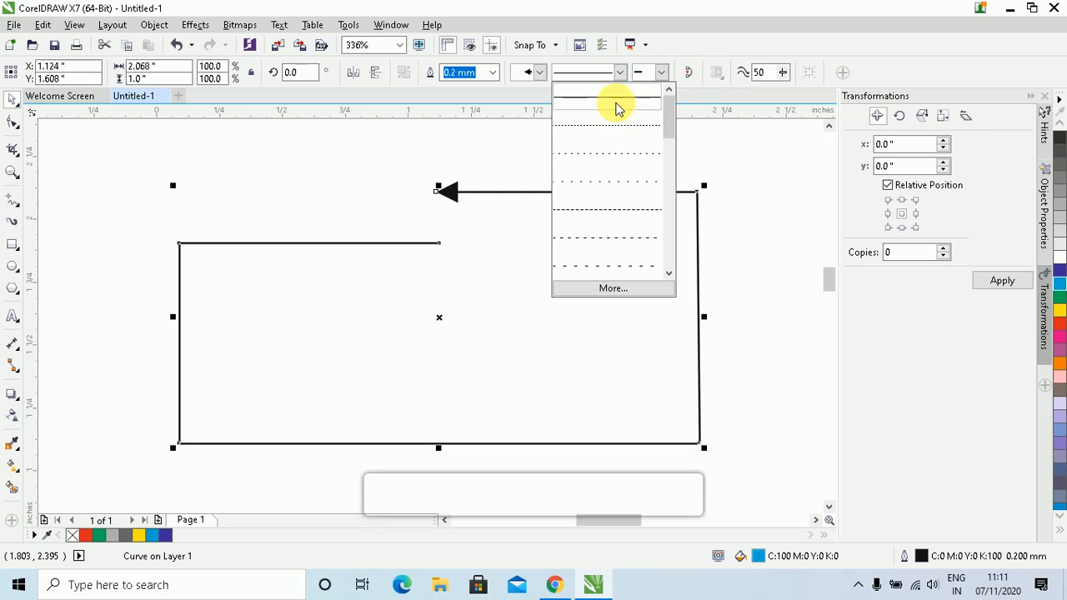
left_click(617, 106)
left_click(660, 72)
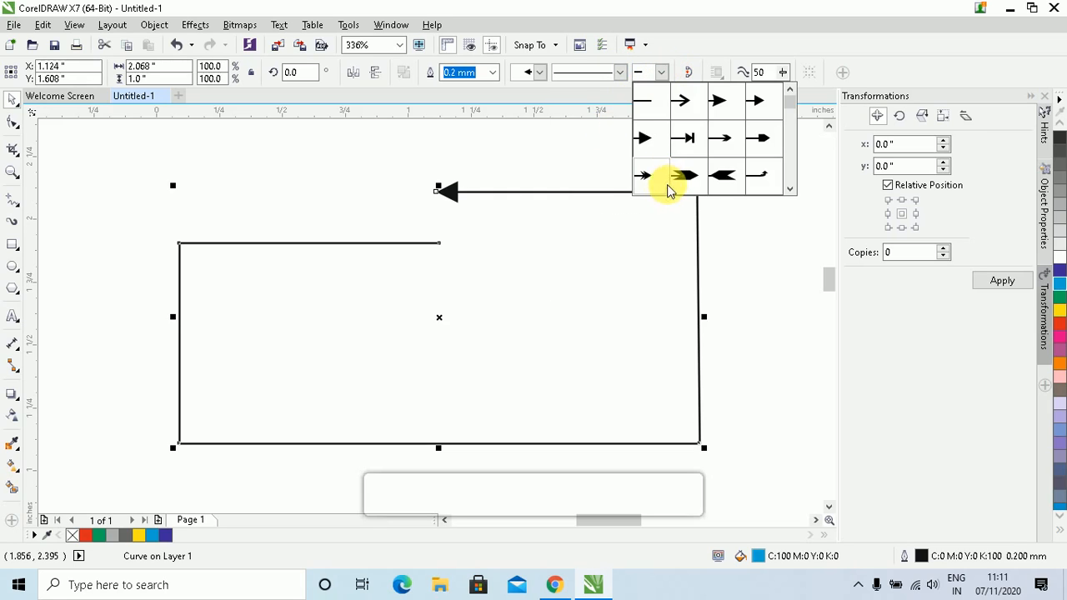
left_click(723, 177)
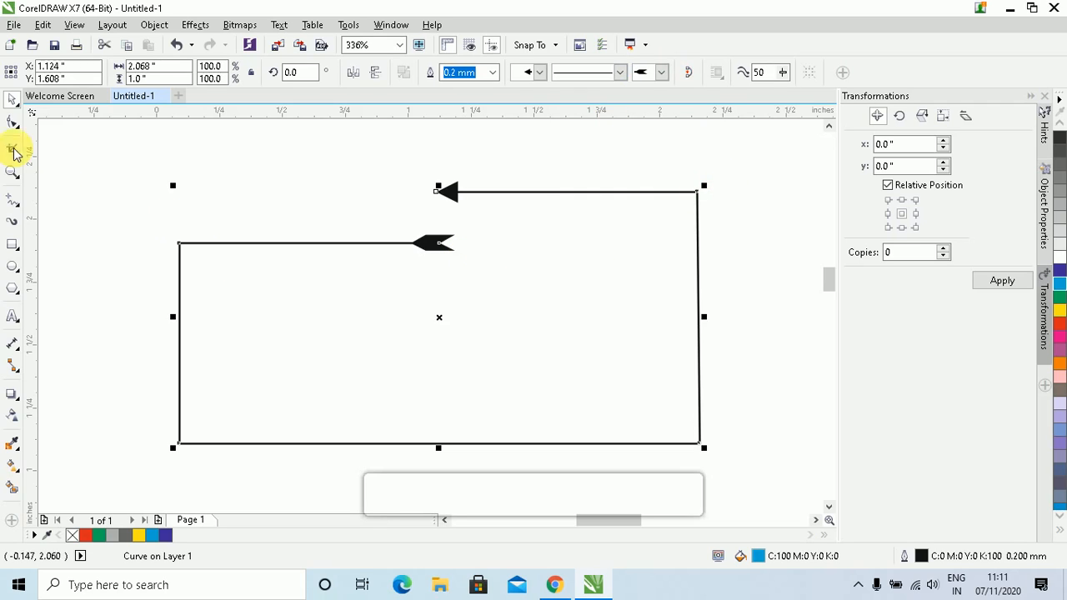
Reverse the outline's direction with the Shape tool and close the curve between its two loose ends.
left_click(13, 125)
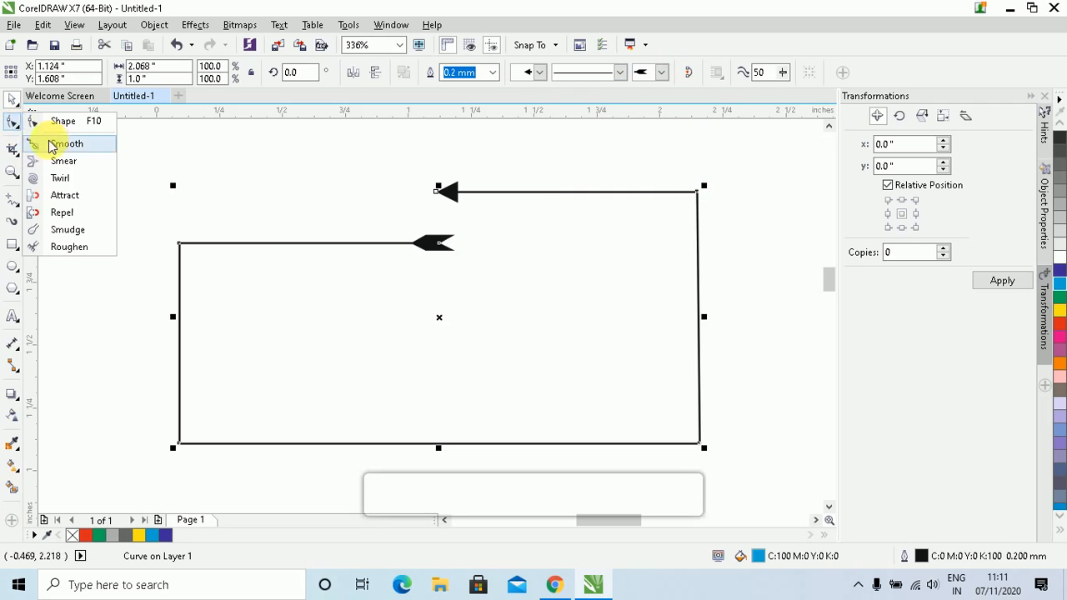
left_click(13, 120)
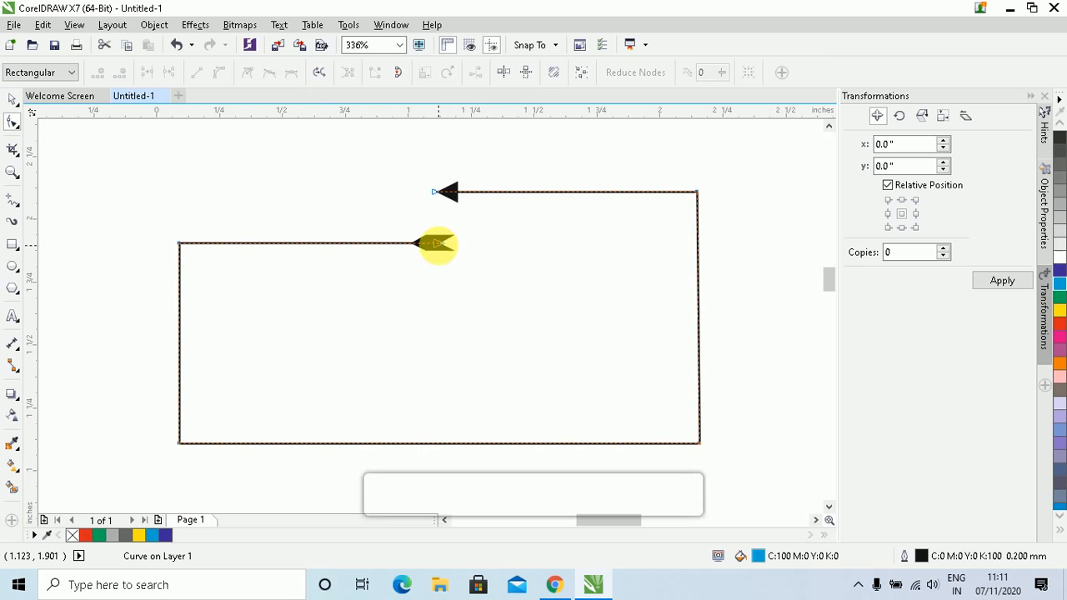
left_click(323, 75)
left_click(398, 74)
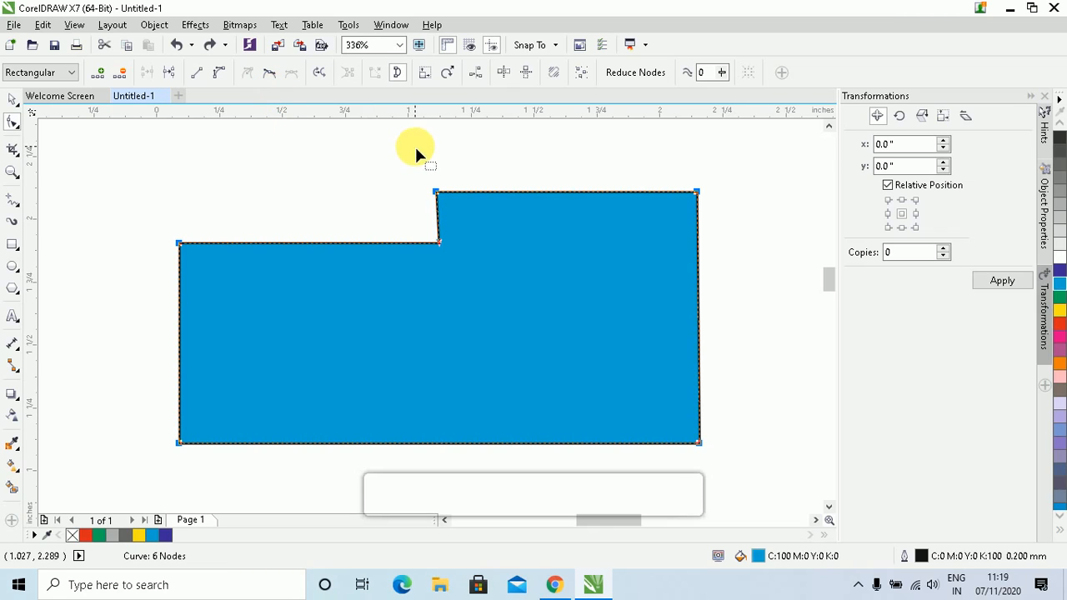
Shrink the closed shape proportionally with Stretch or Scale Nodes, and stretch it back out in width and height.
left_click(425, 79)
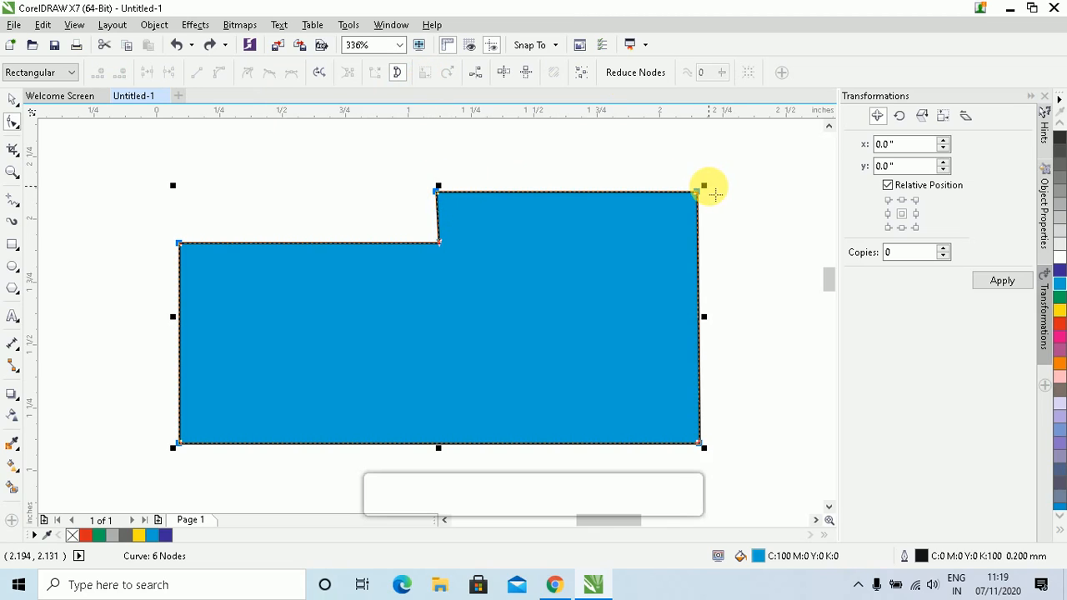
left_click_drag(703, 186, 553, 260)
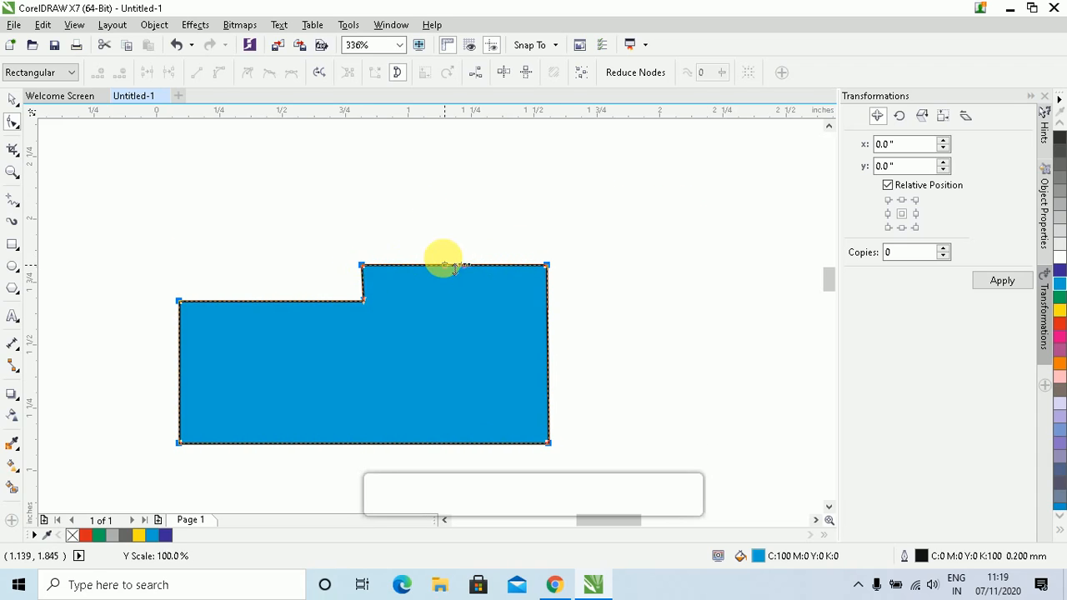
left_click_drag(552, 258, 557, 256)
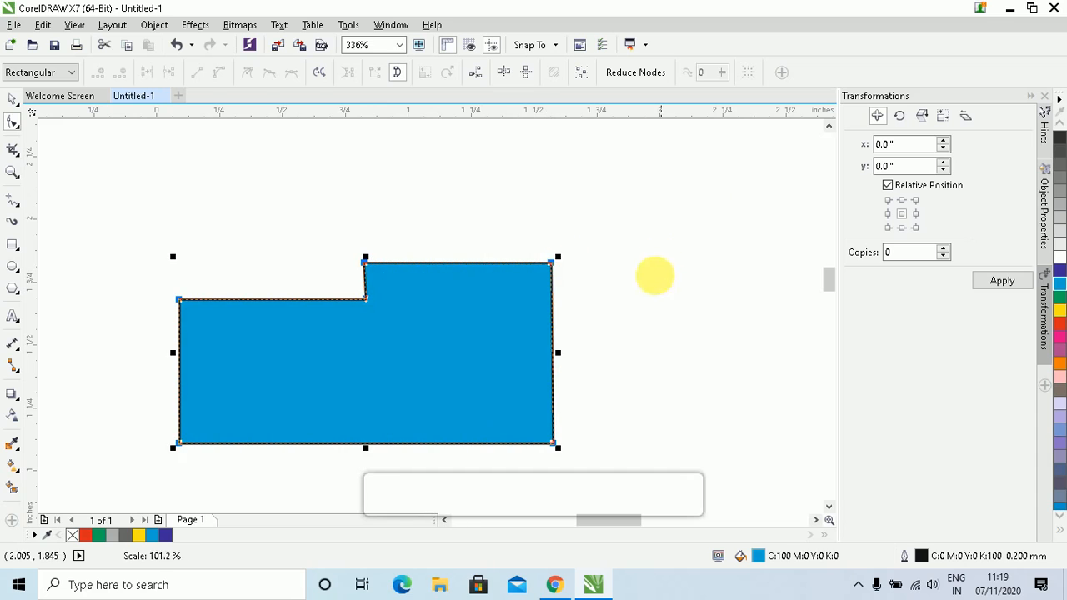
left_click_drag(557, 354, 703, 353)
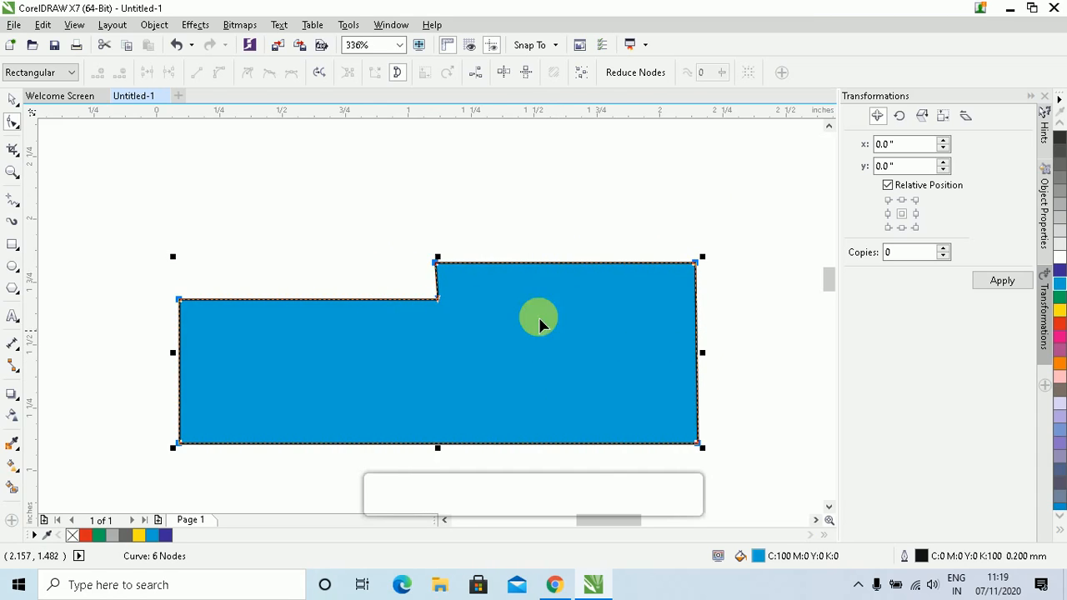
left_click_drag(438, 261, 437, 190)
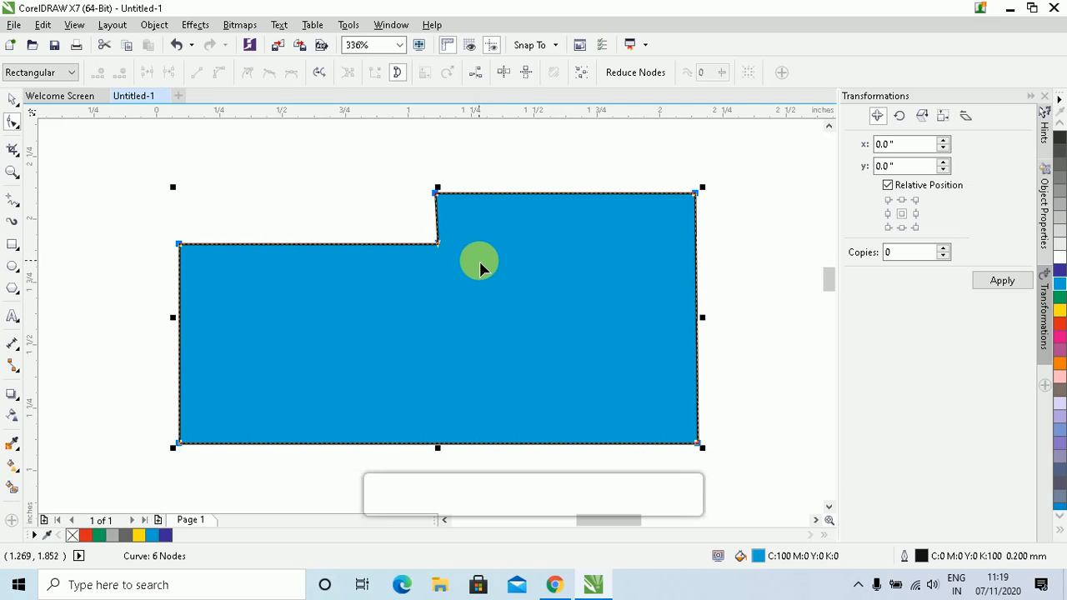
Rotate and skew the node at the step's upper corner to turn the upper edge into a gentle rise toward the right corner.
left_click_drag(402, 178, 469, 217)
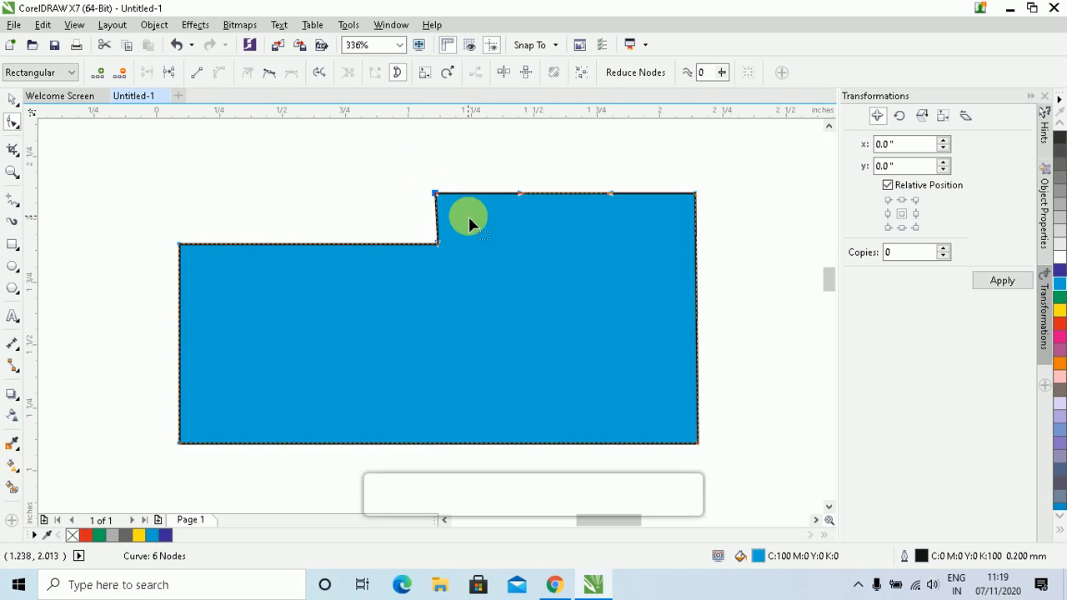
left_click(450, 74)
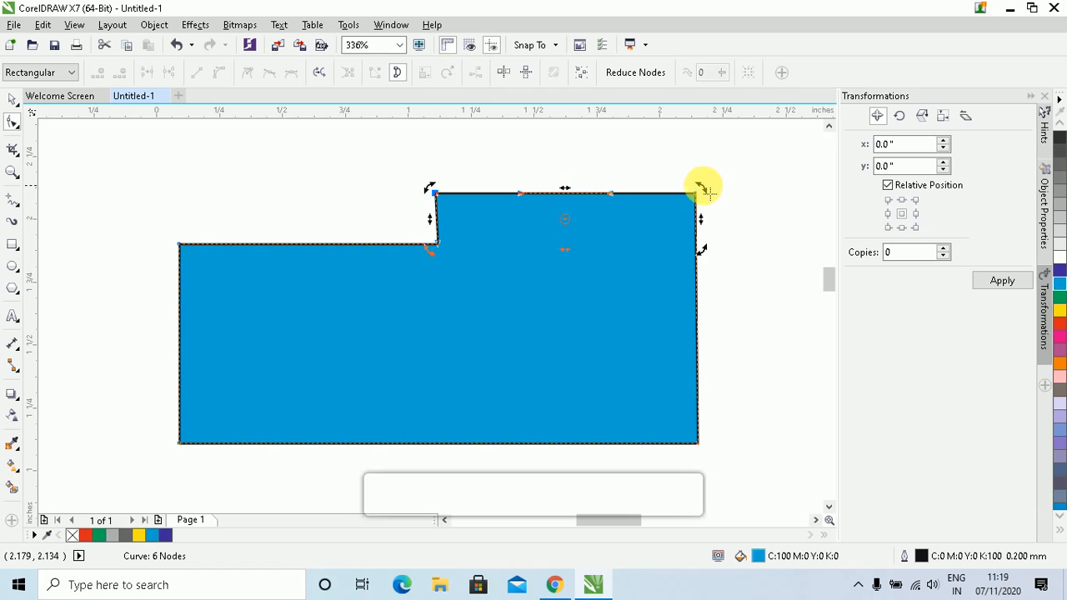
left_click_drag(715, 202, 730, 291)
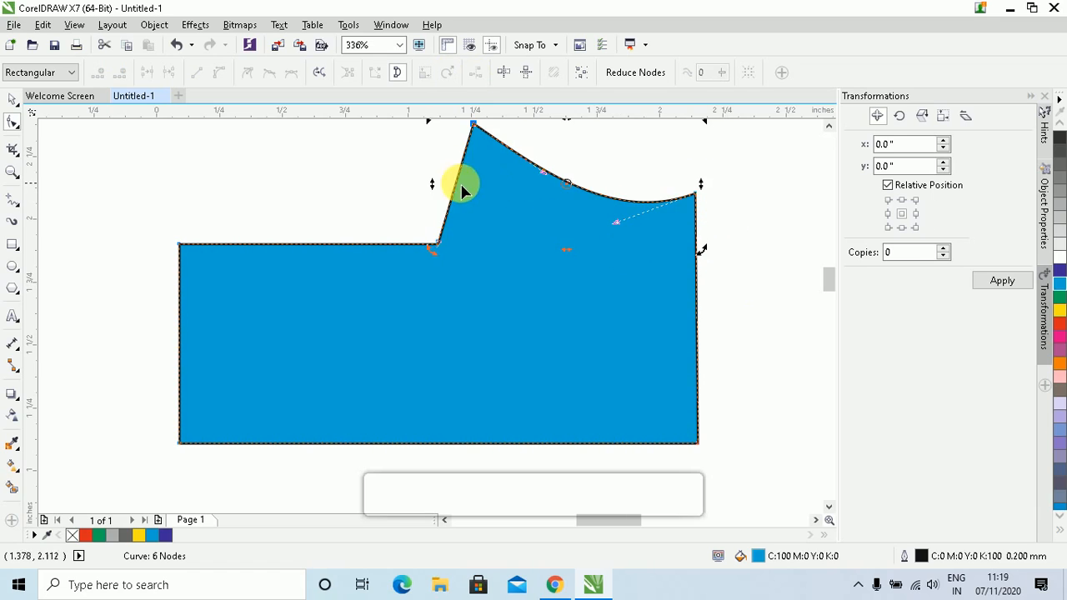
left_click_drag(432, 185, 510, 315)
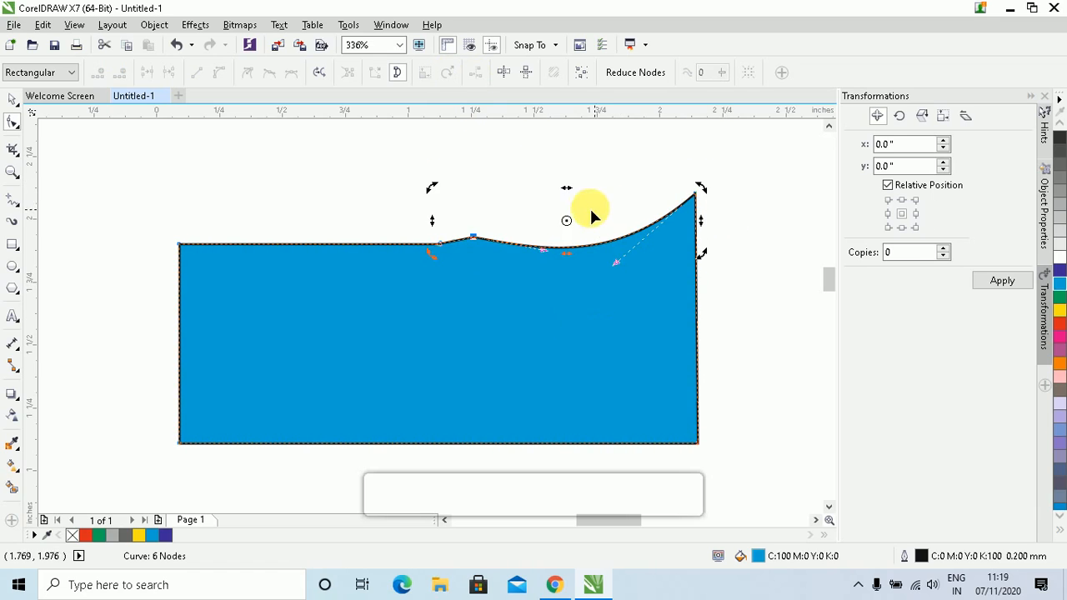
left_click_drag(565, 190, 626, 190)
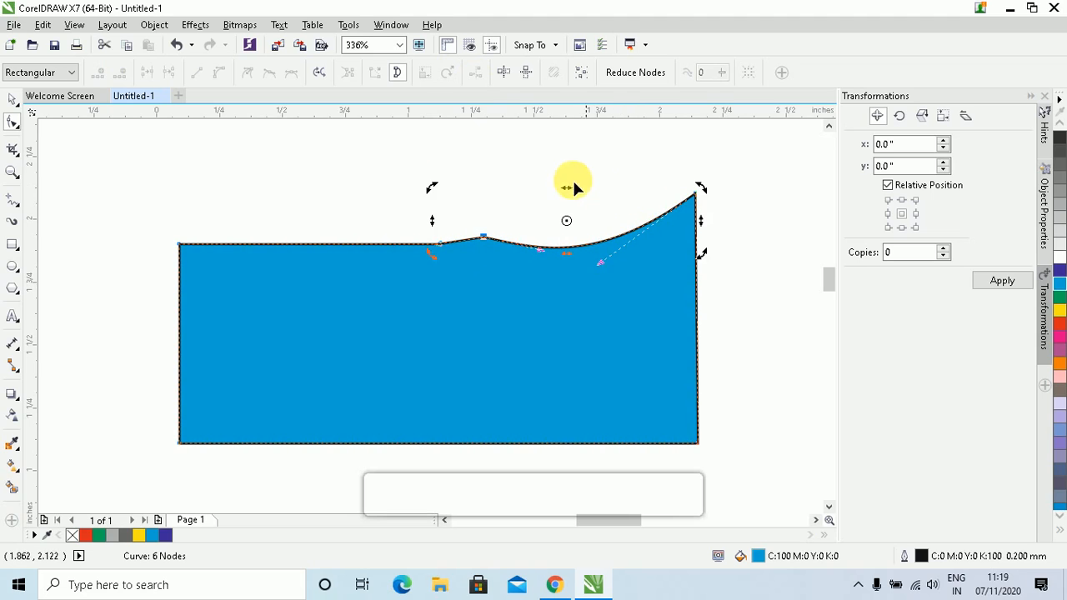
left_click_drag(699, 224, 671, 177)
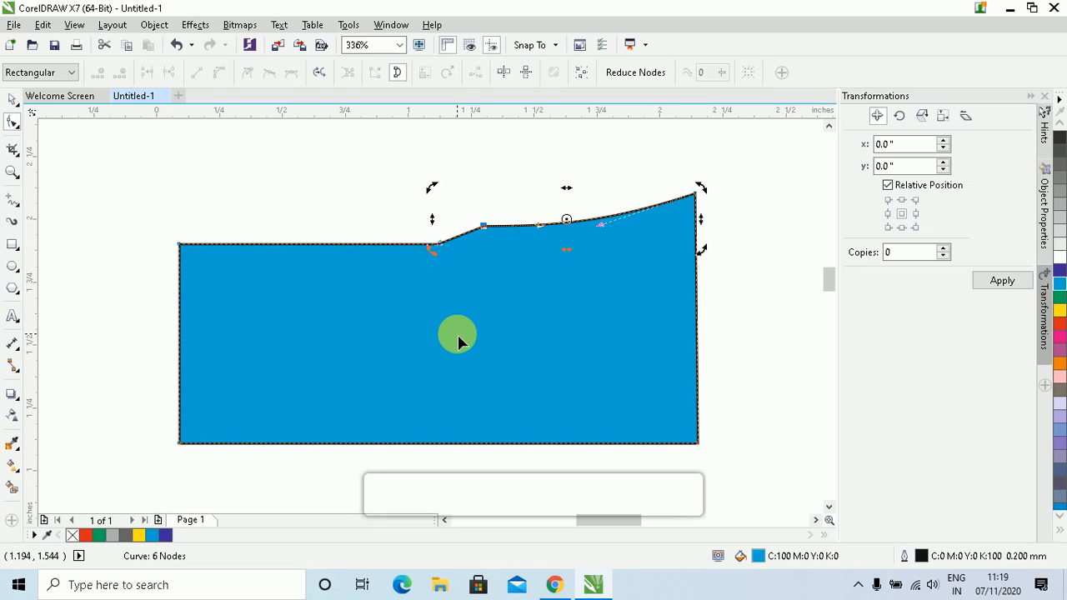
left_click(507, 288)
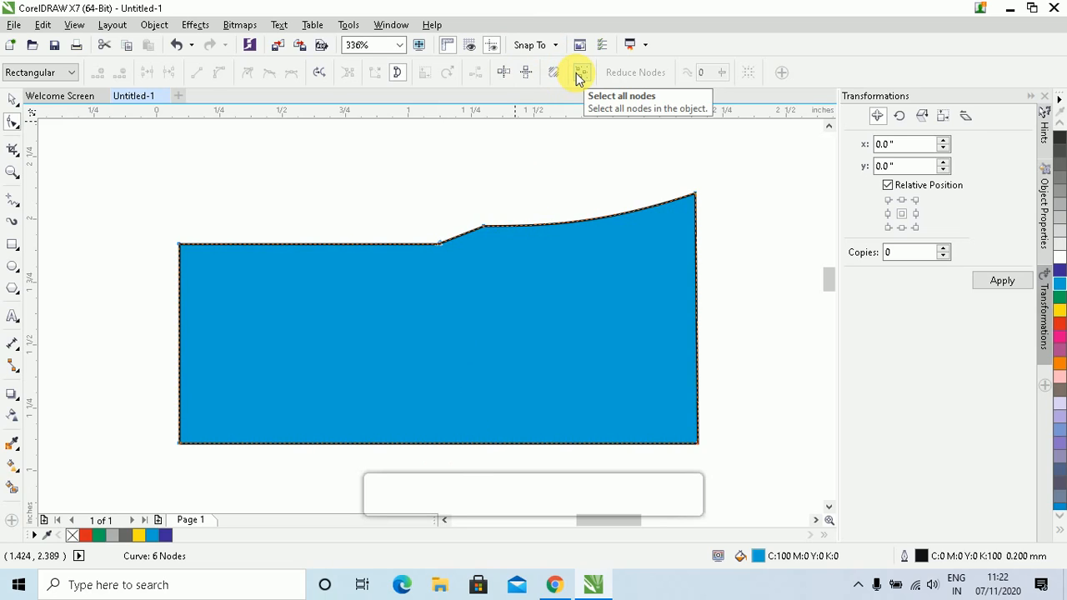
Add four nodes along the lower edge, pulling the middle one up into a notch and the leftmost one down into a point.
double_click(429, 443)
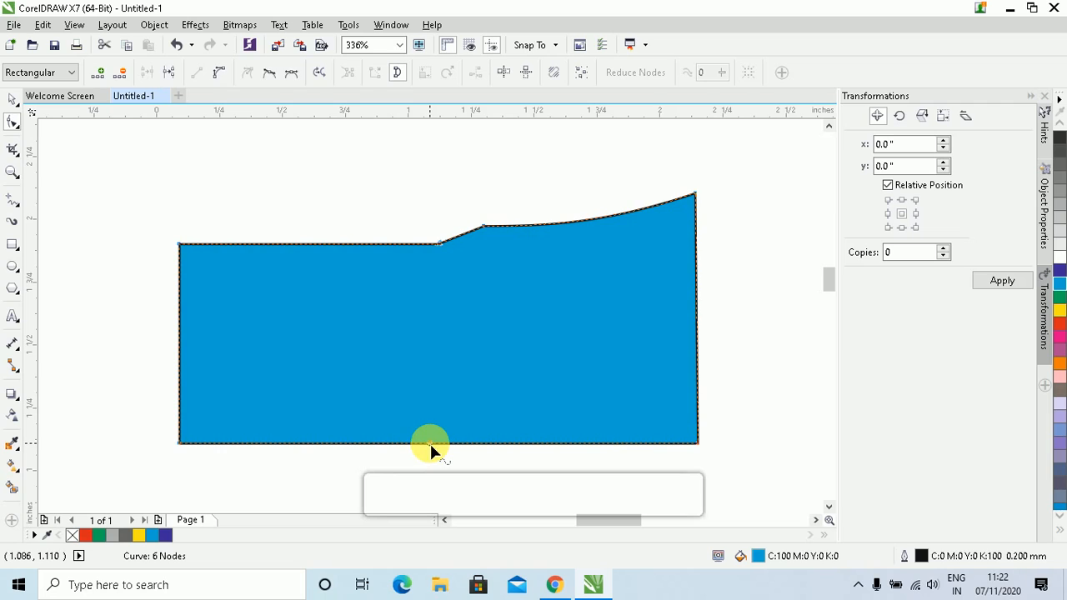
left_click_drag(426, 442, 430, 401)
double_click(571, 423)
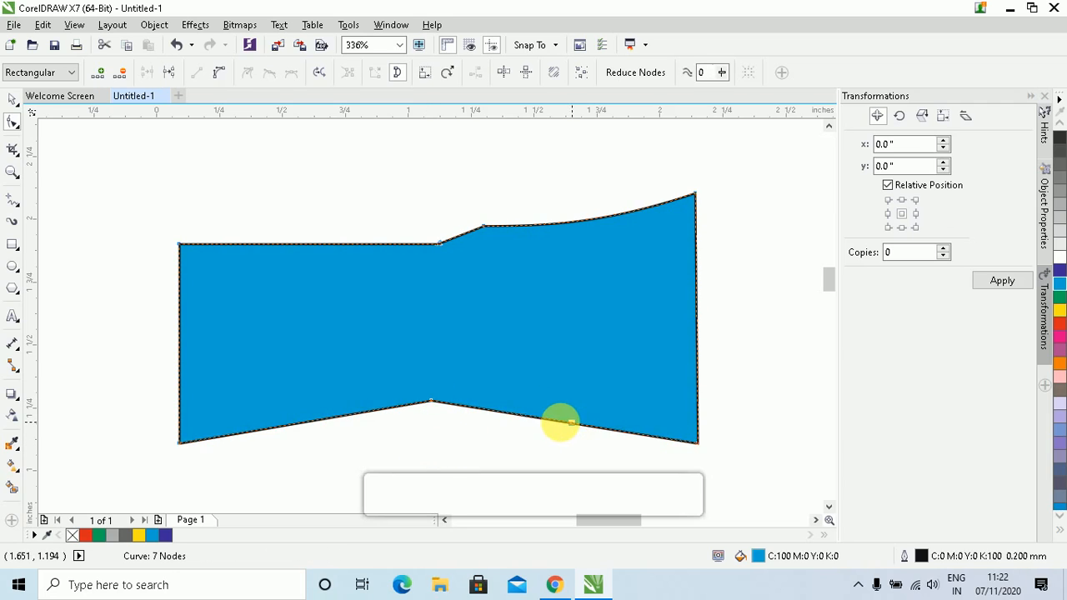
double_click(530, 416)
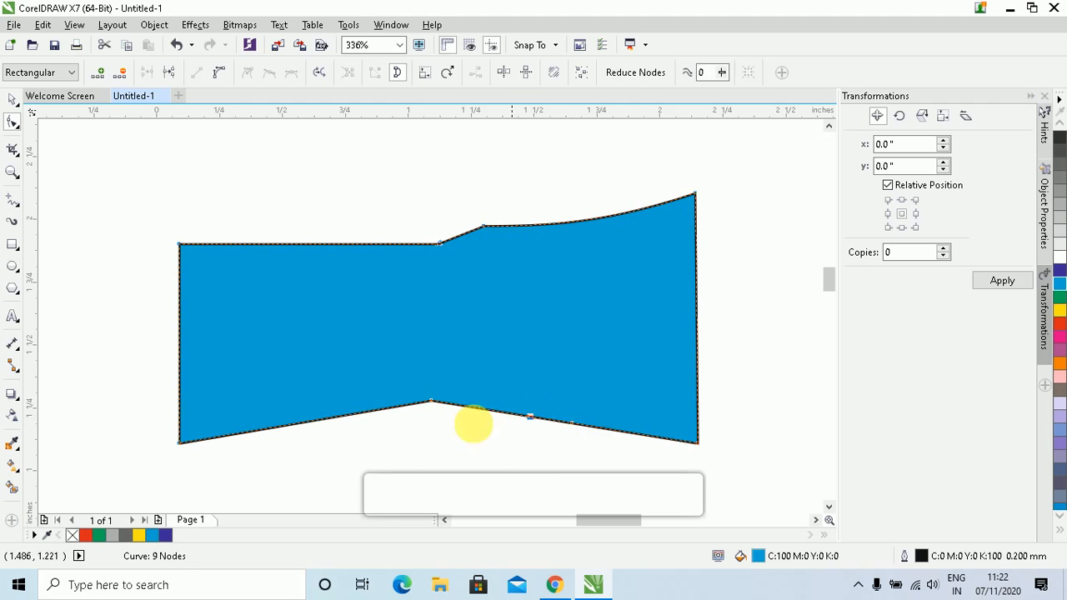
double_click(279, 426)
left_click_drag(278, 425, 300, 482)
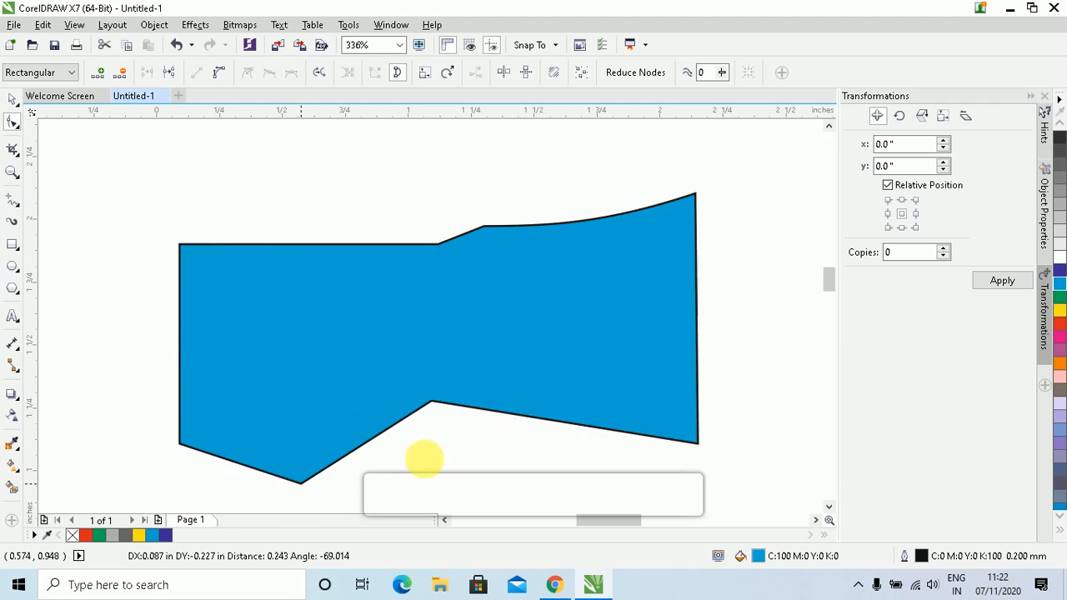
Add a node midway on the right edge and pull it inward into a notch, adding one more node above it and one on the curved upper edge.
double_click(697, 322)
left_click_drag(697, 321, 650, 322)
double_click(673, 258)
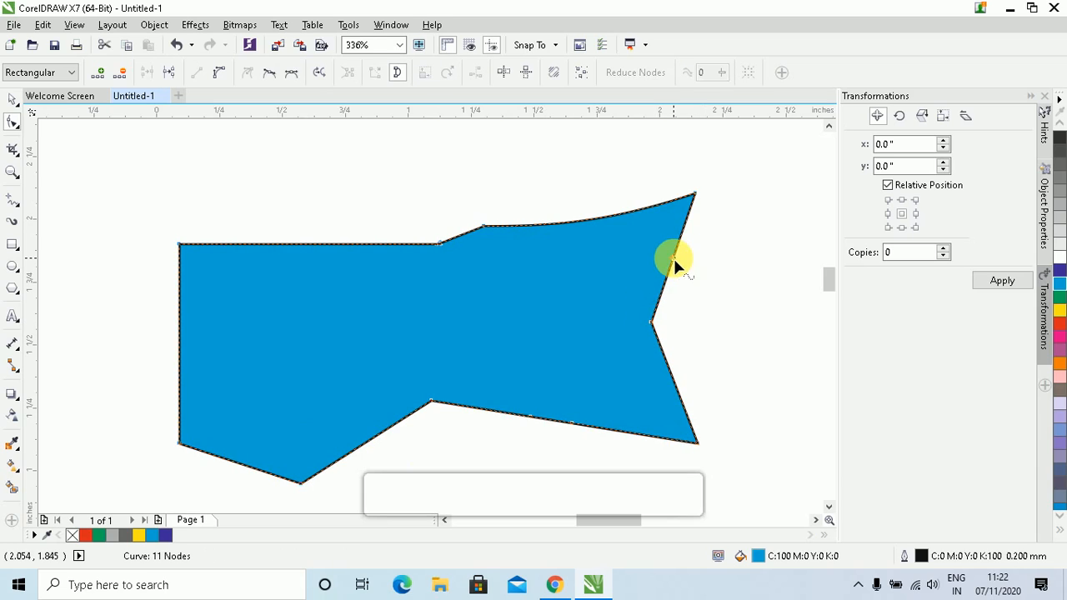
left_click(608, 227)
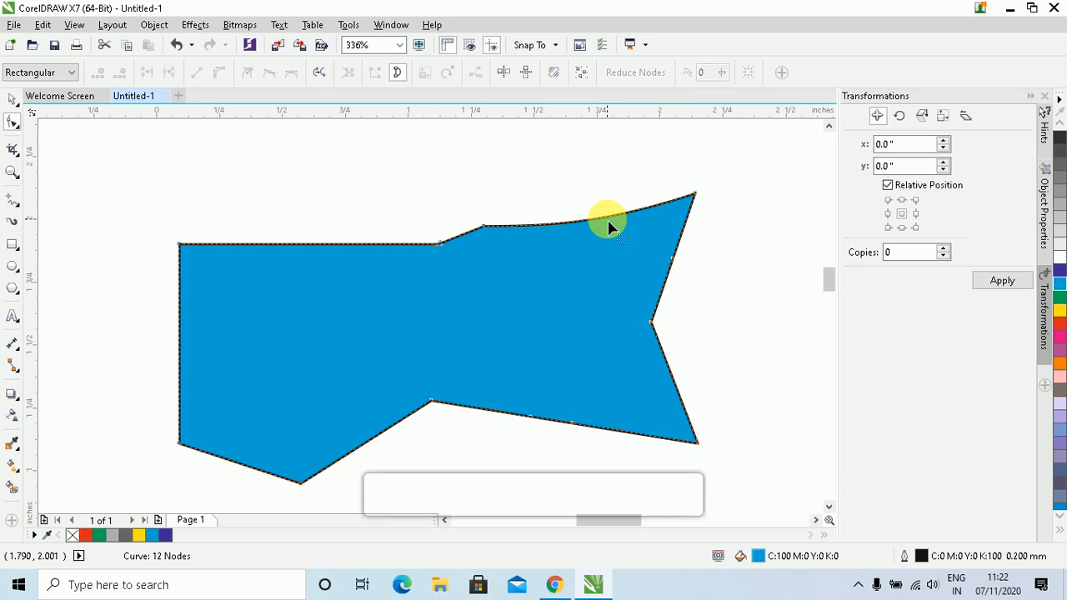
double_click(608, 219)
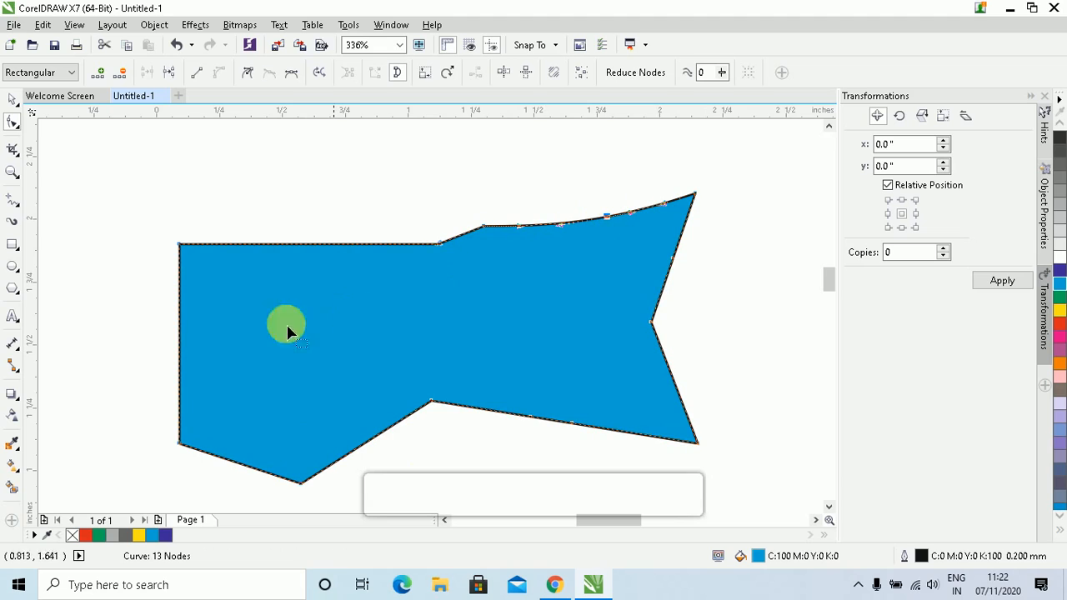
Add a node midway on the straight left edge and pull it inward to form a notch.
left_click(182, 338)
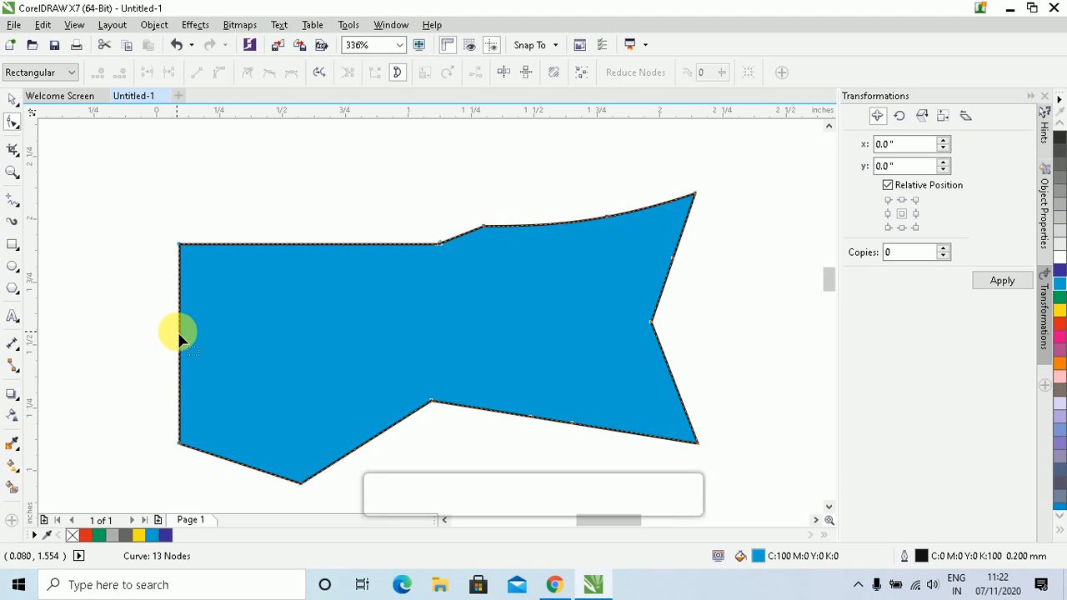
double_click(182, 340)
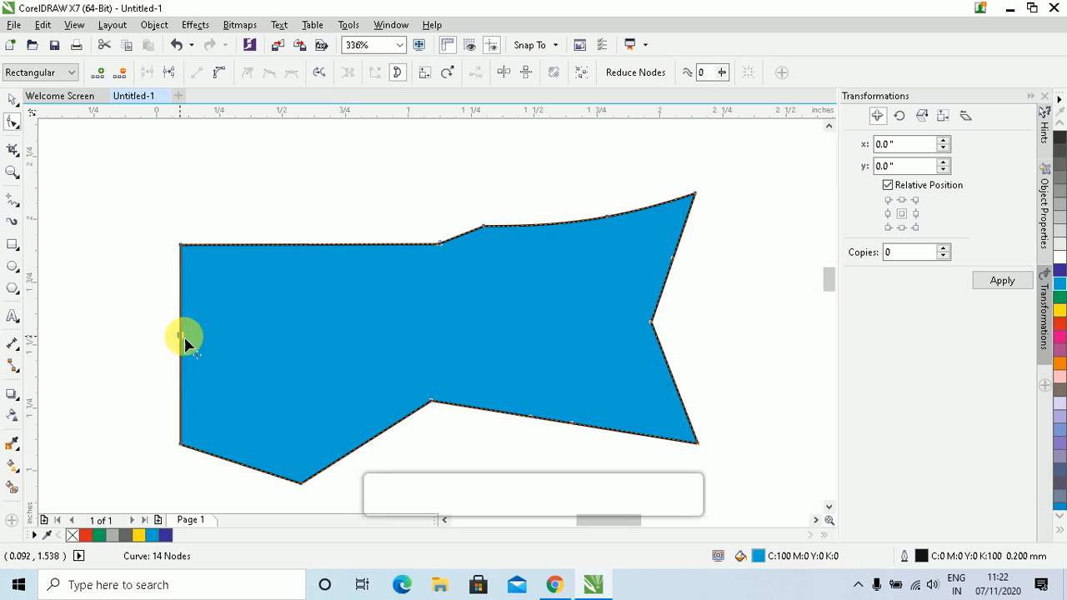
left_click_drag(183, 339, 237, 343)
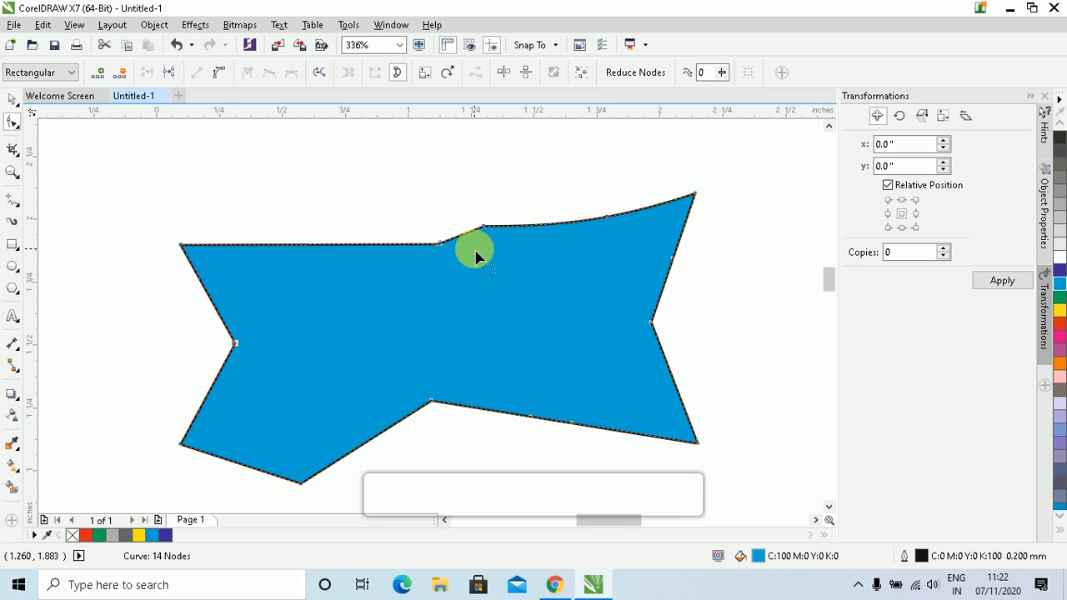
left_click(528, 239)
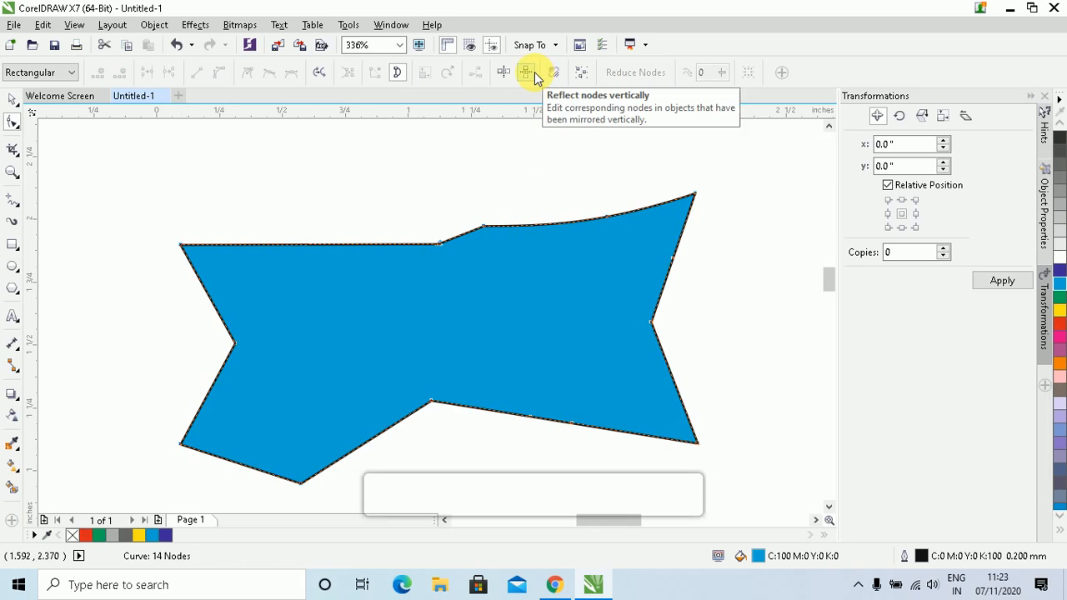
Select all nodes of the shape, delete them, and undo the deletion.
left_click(581, 74)
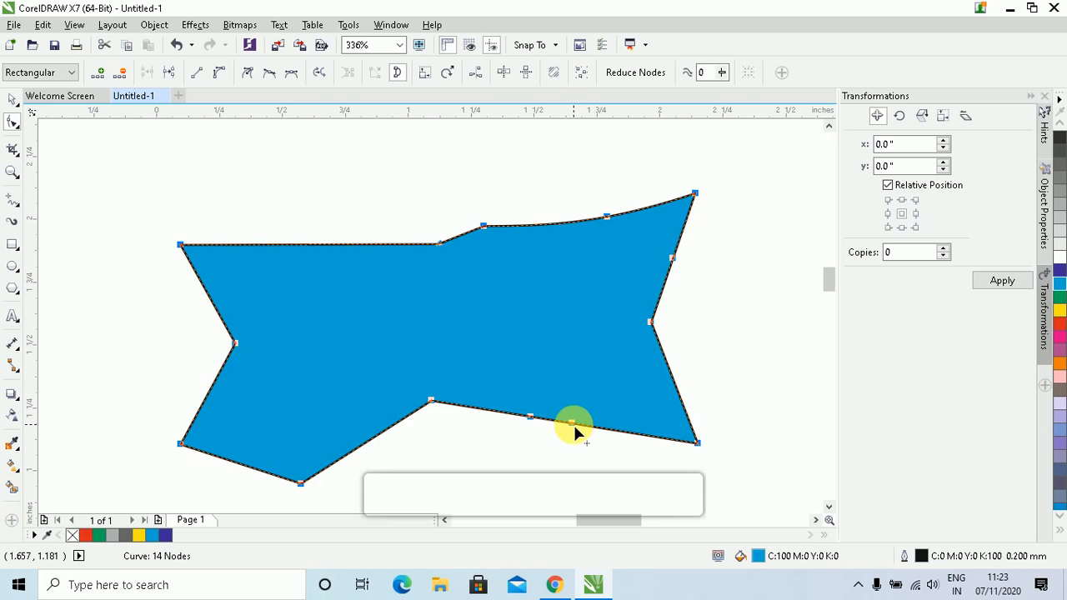
key("Delete")
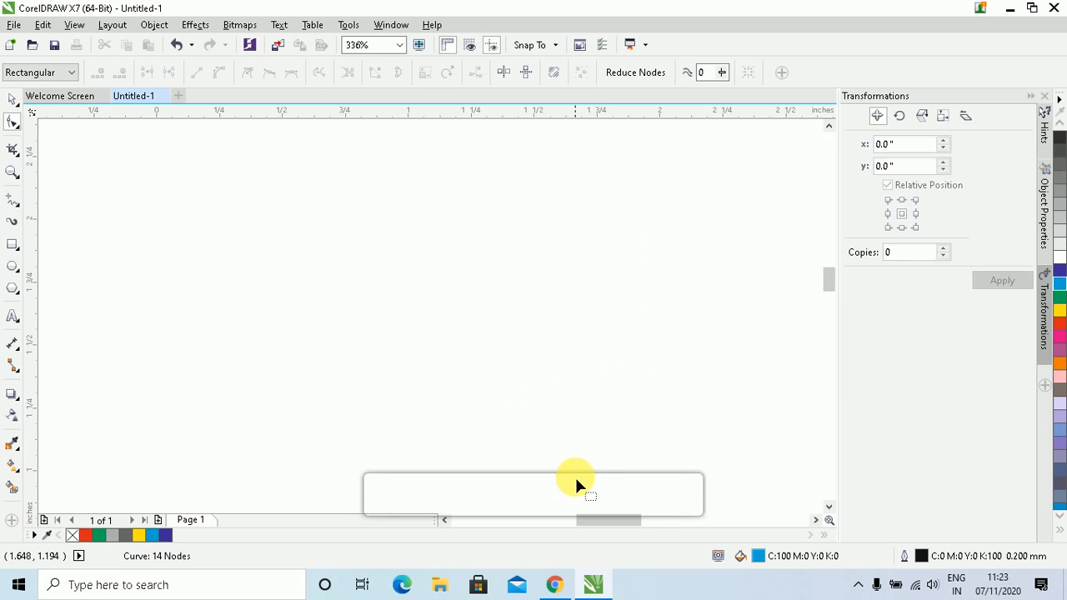
key("ctrl+z")
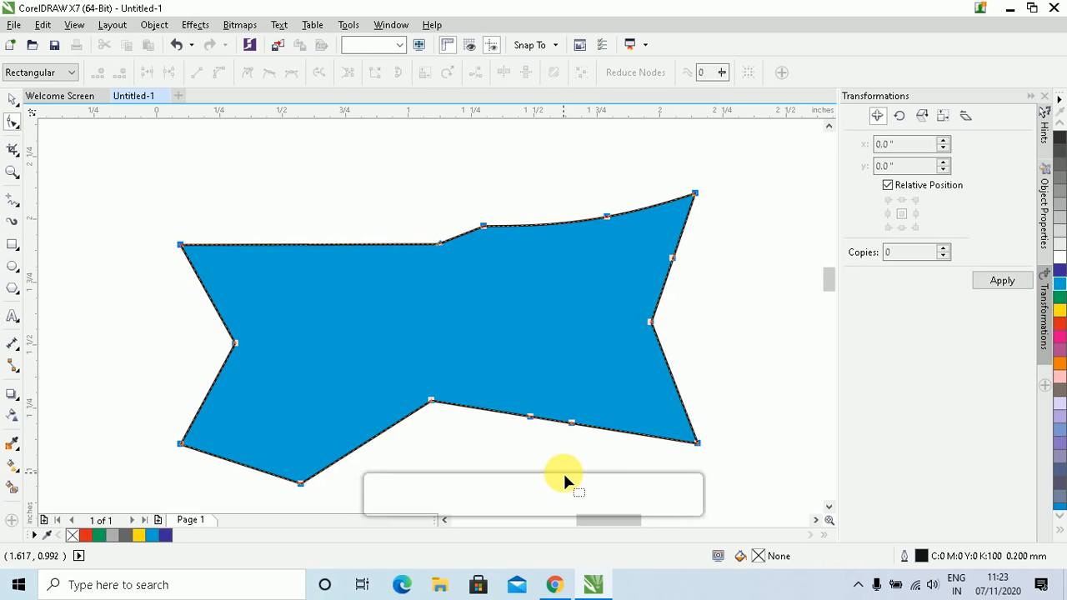
left_click(575, 346)
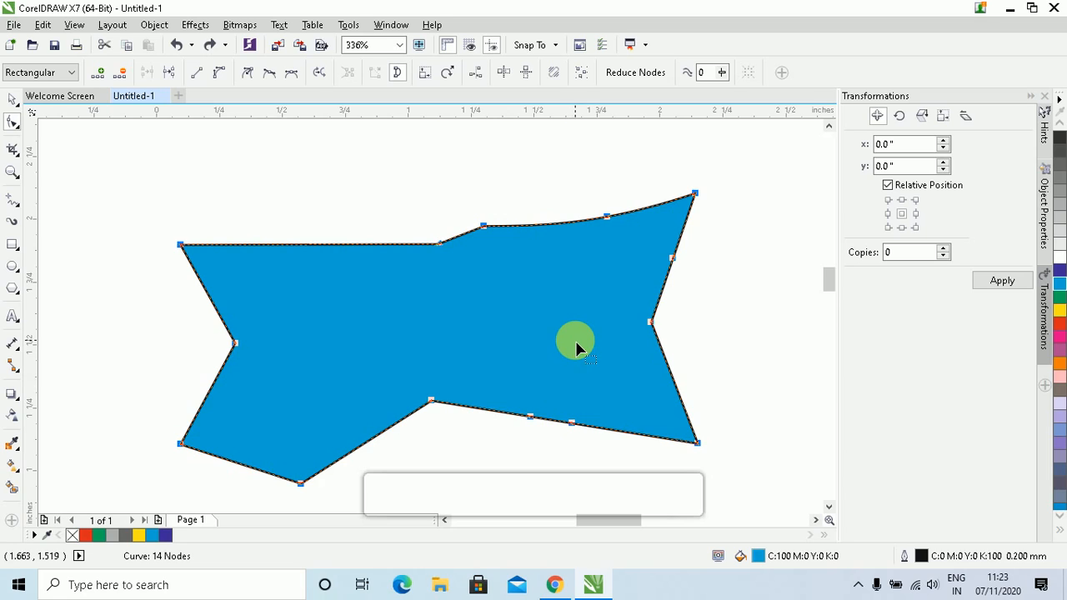
Remove the node right of the middle on the lower edge, and apply Reduce Nodes to all of the shape's nodes.
double_click(573, 425)
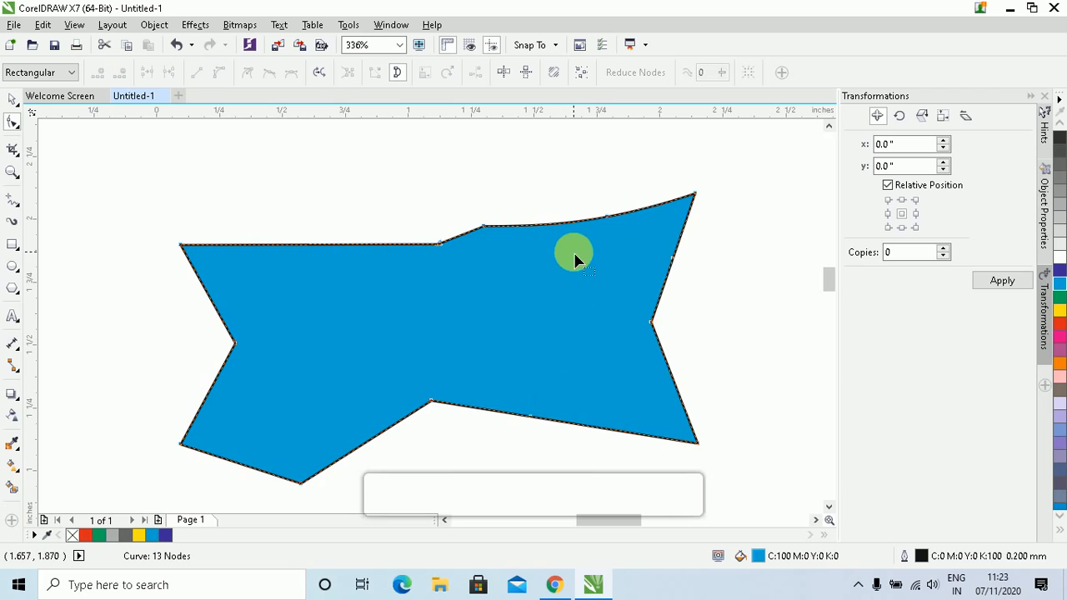
left_click(583, 81)
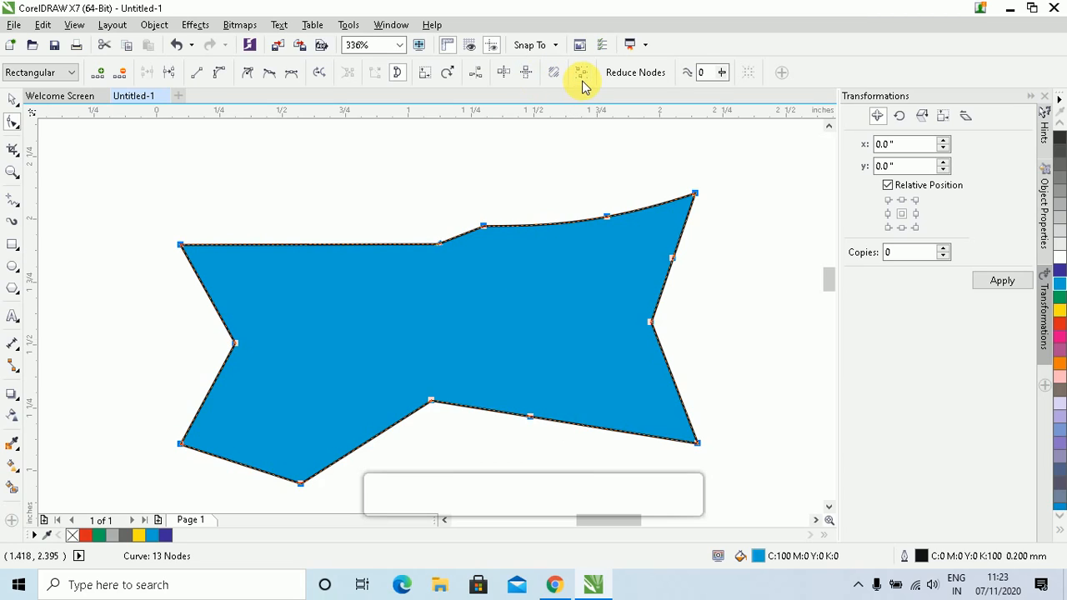
left_click(642, 78)
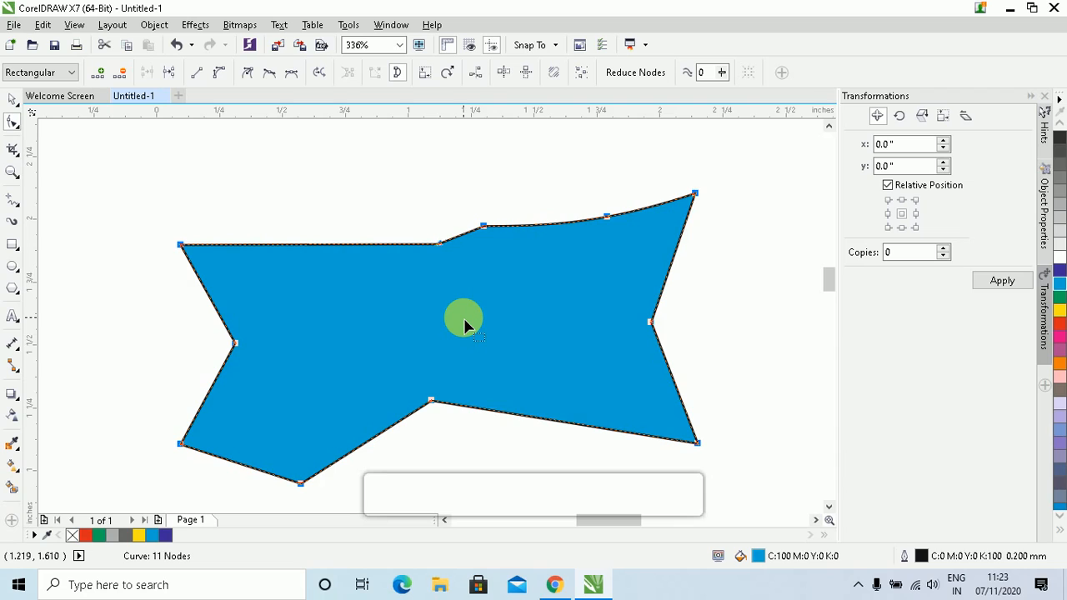
left_click(16, 127)
left_click(97, 126)
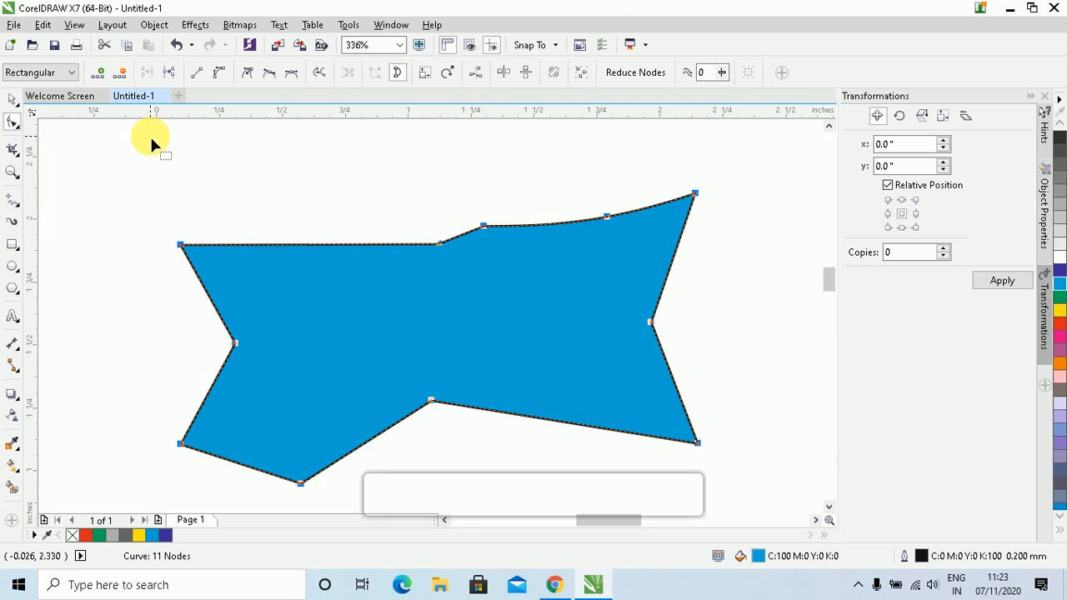